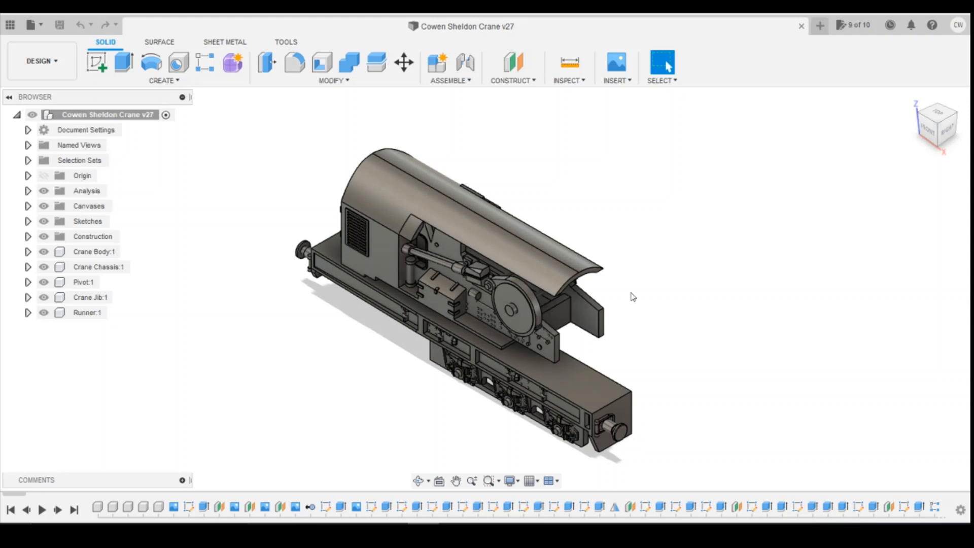
Examine the crane model and compare it with the two reference photos of the real crane in the photo viewer.
click(938, 118)
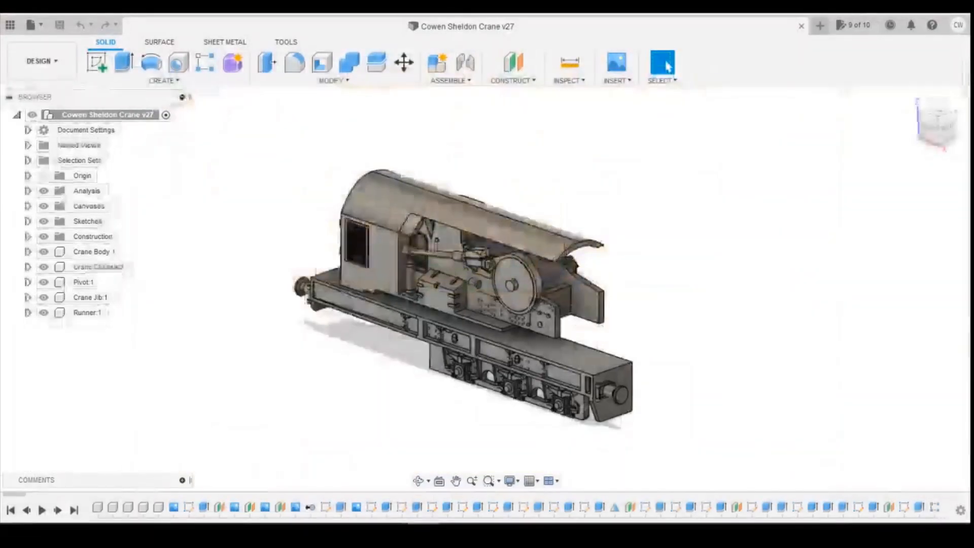
mouse_move(360, 528)
click(497, 485)
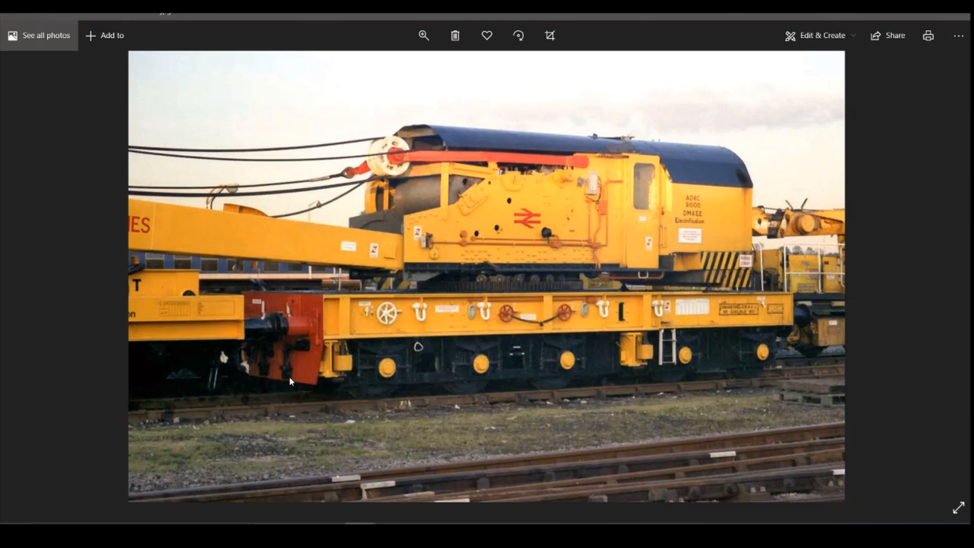
mouse_move(368, 522)
click(404, 487)
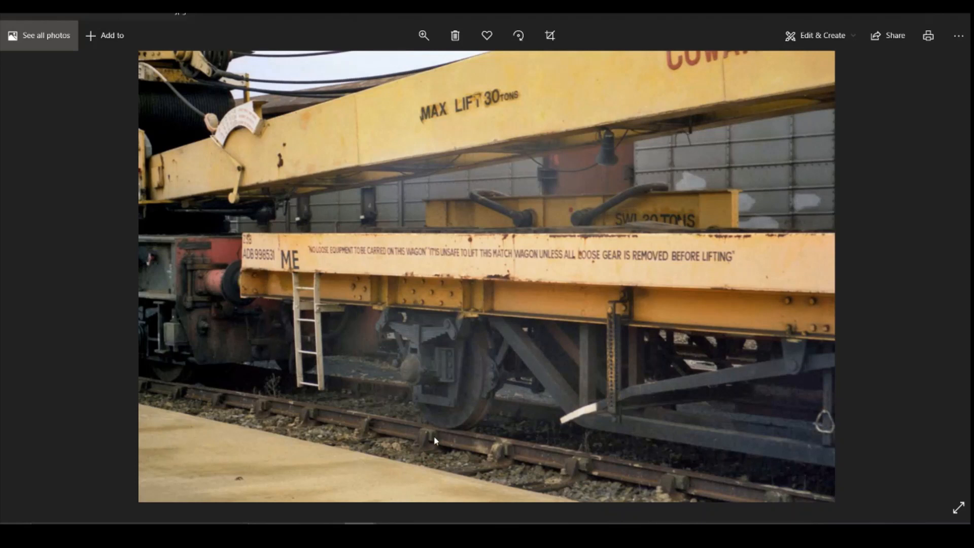
click(497, 474)
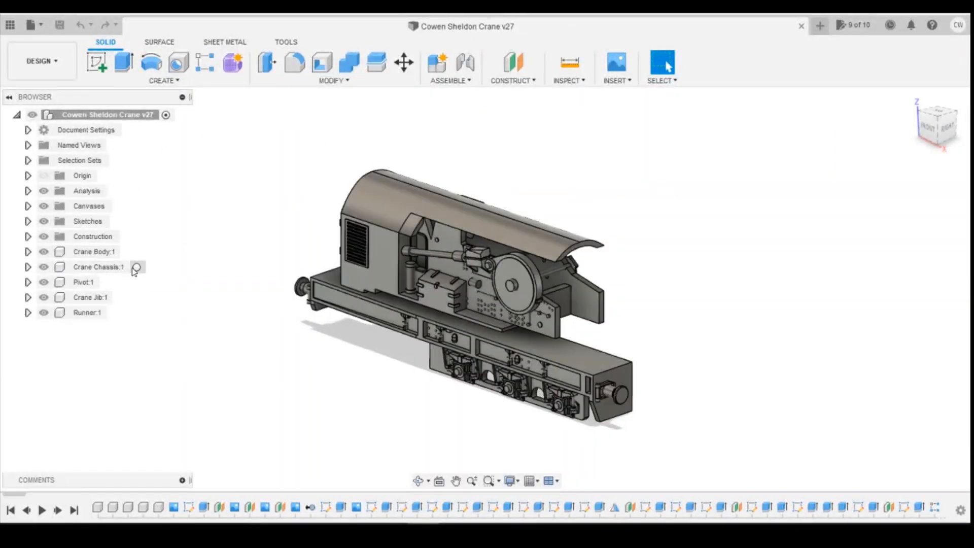
Activate the Crane Chassis component and check its buffer beam end against the reference photo of the match wagon.
click(135, 268)
scroll(731, 345, up, 3)
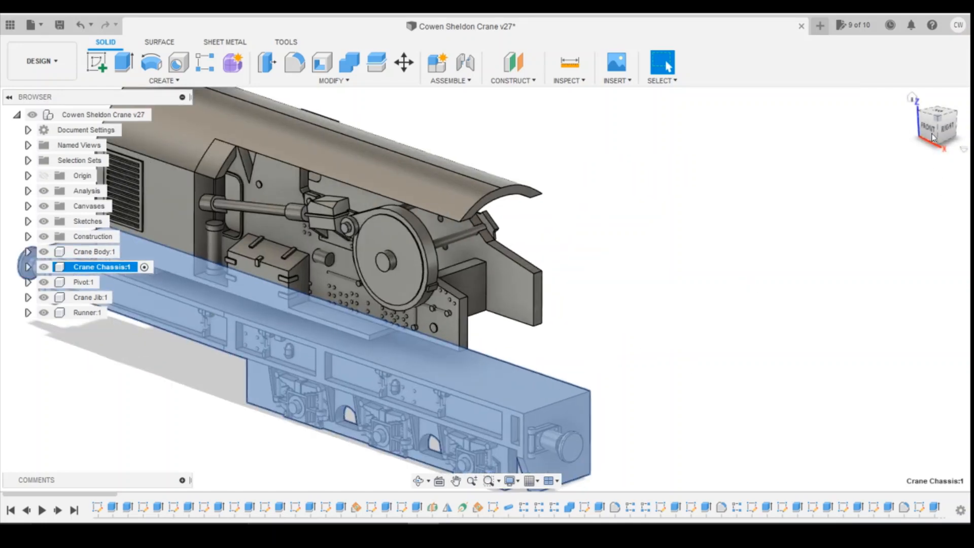
click(933, 137)
click(726, 327)
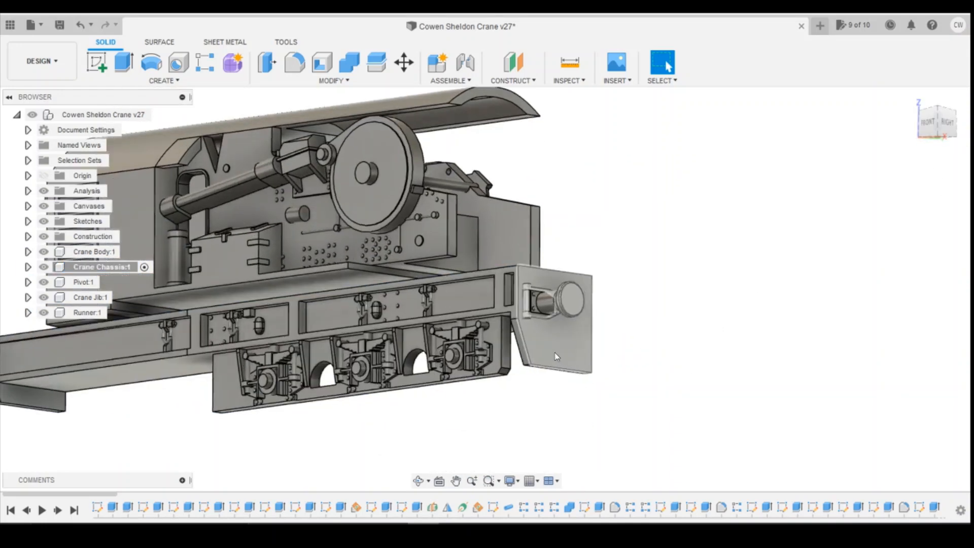
scroll(558, 351, up, 4)
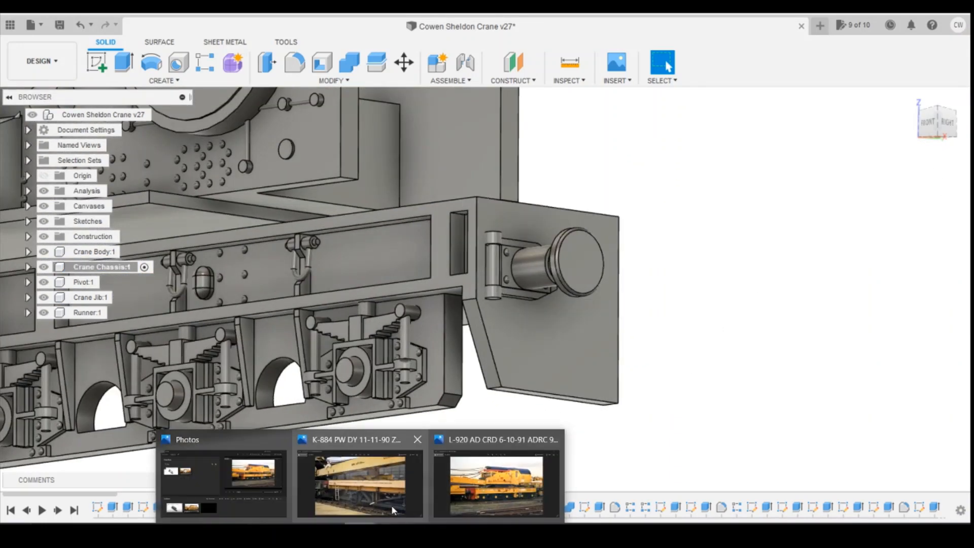
click(392, 507)
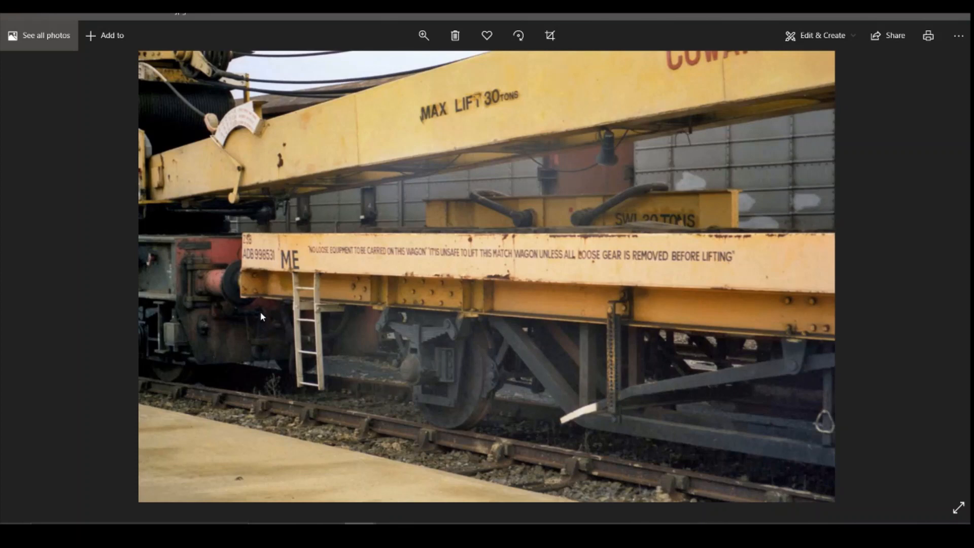
click(423, 525)
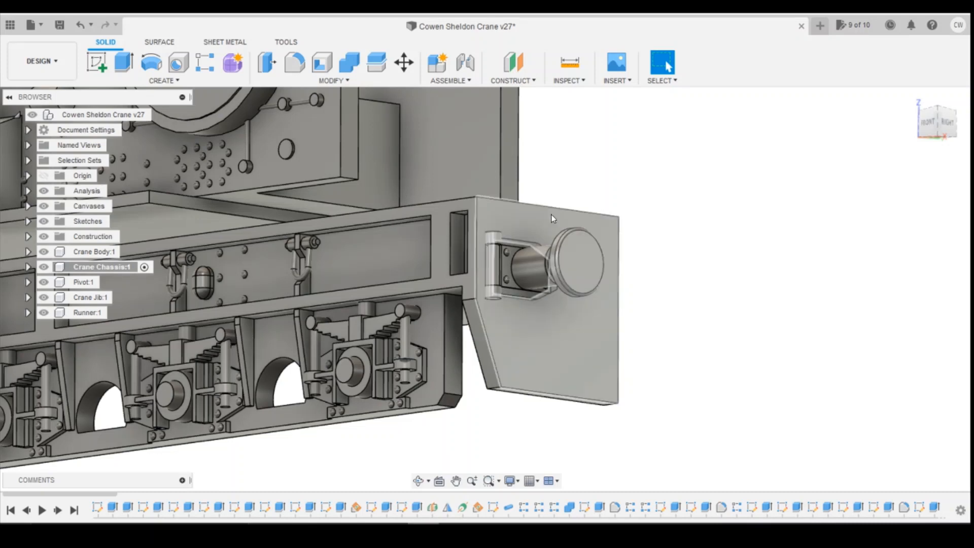
mouse_move(393, 522)
click(396, 503)
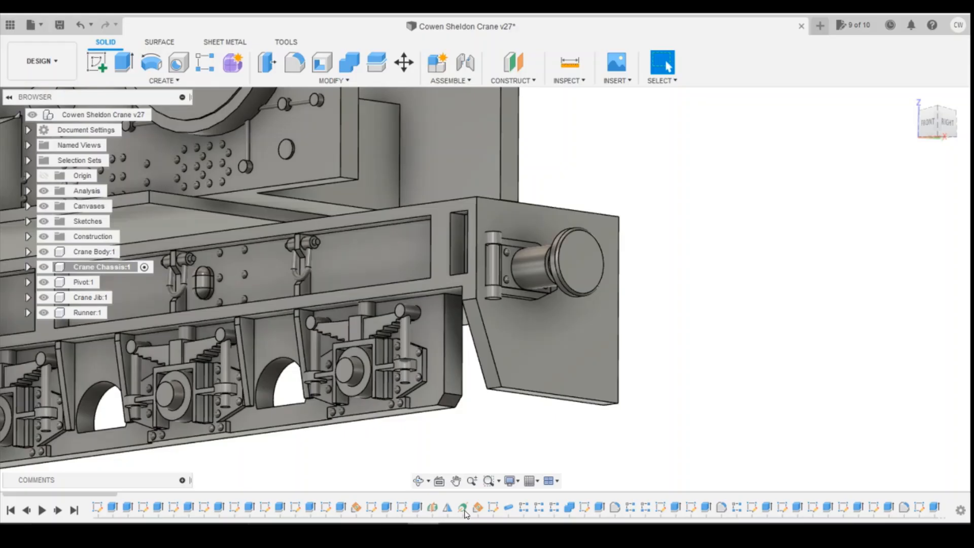
Create an offset construction plane at -1.30 mm from the bottom face of the buffer beam plate.
middle_drag(774, 264, 774, 111)
click(514, 62)
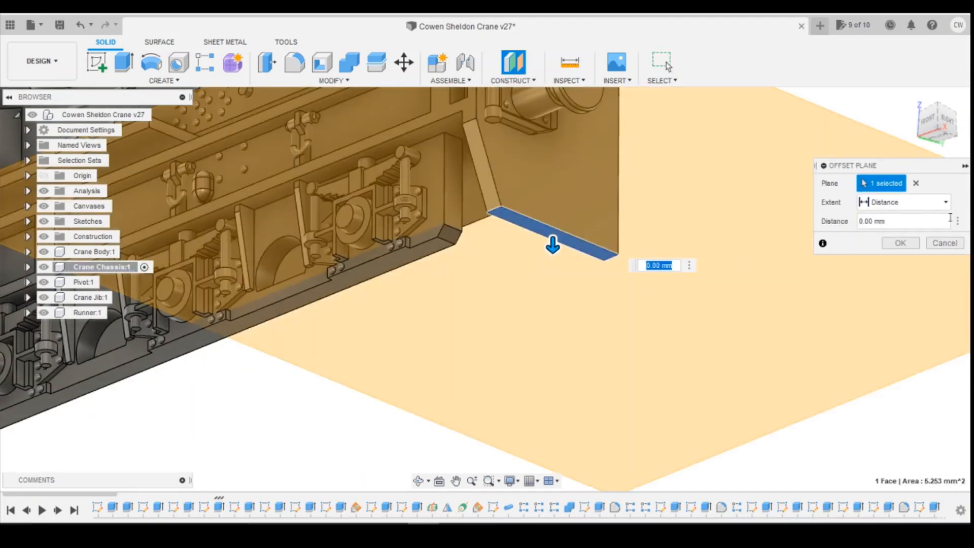
click(951, 123)
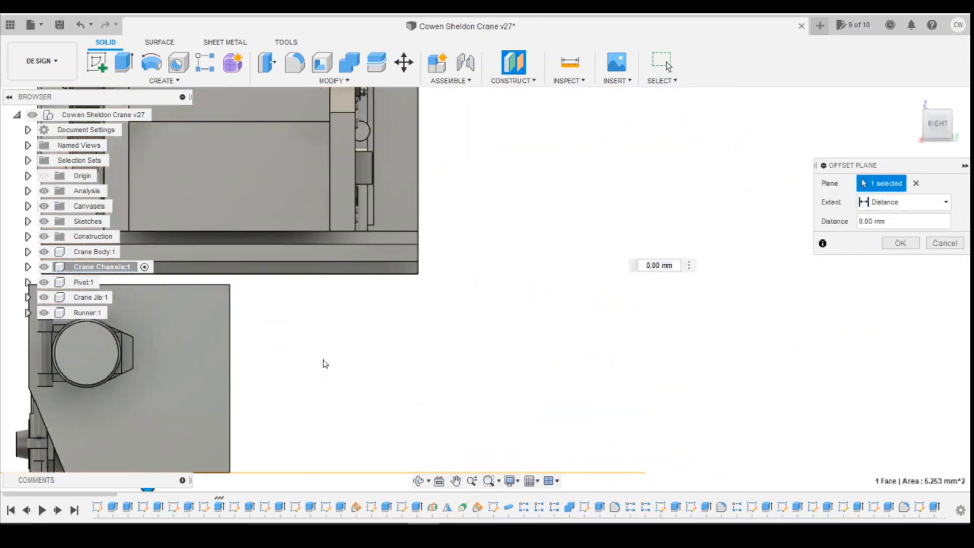
scroll(335, 364, down, 3)
mouse_move(376, 522)
click(392, 500)
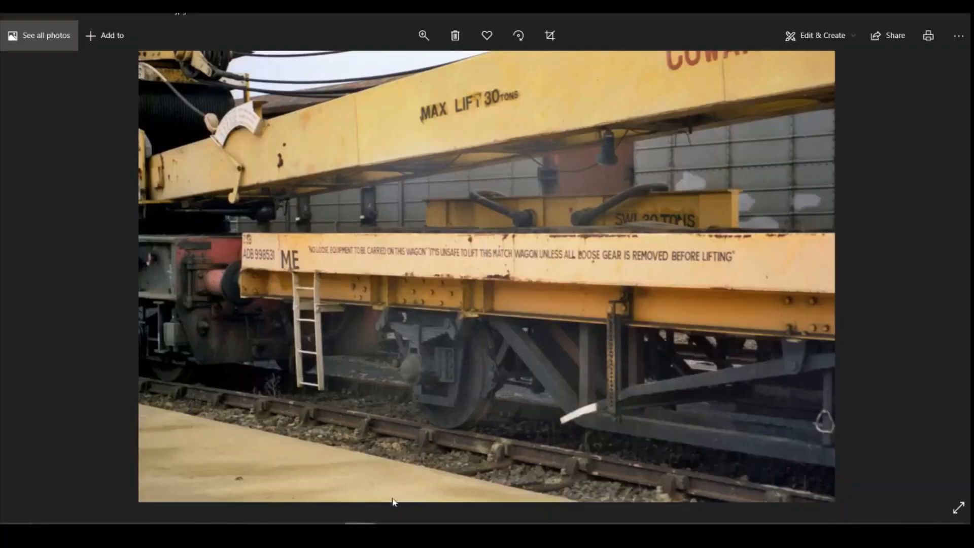
click(424, 524)
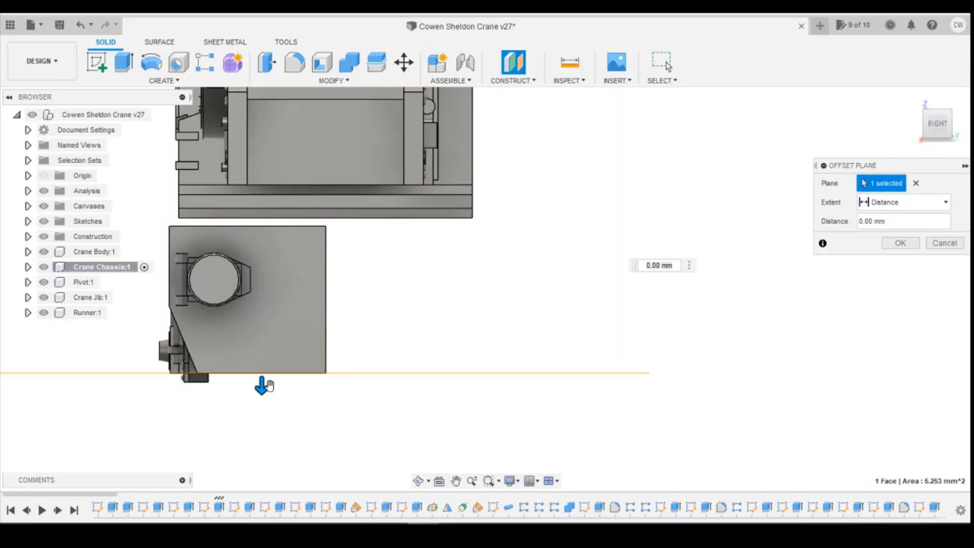
drag(269, 386, 271, 359)
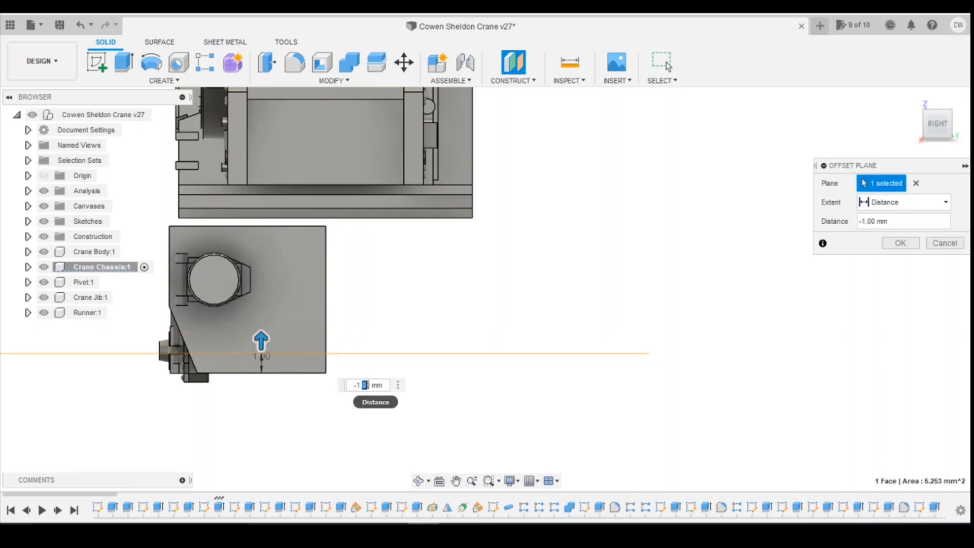
key(Return)
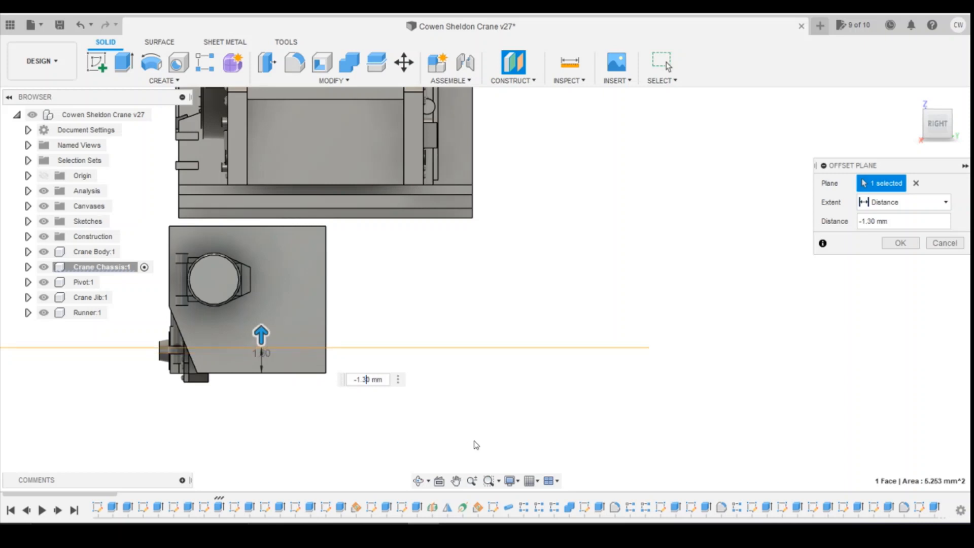
Start a sketch on the new offset plane and draw a 1 mm diameter circle overlapping the buffer beam's front face.
click(933, 129)
click(97, 62)
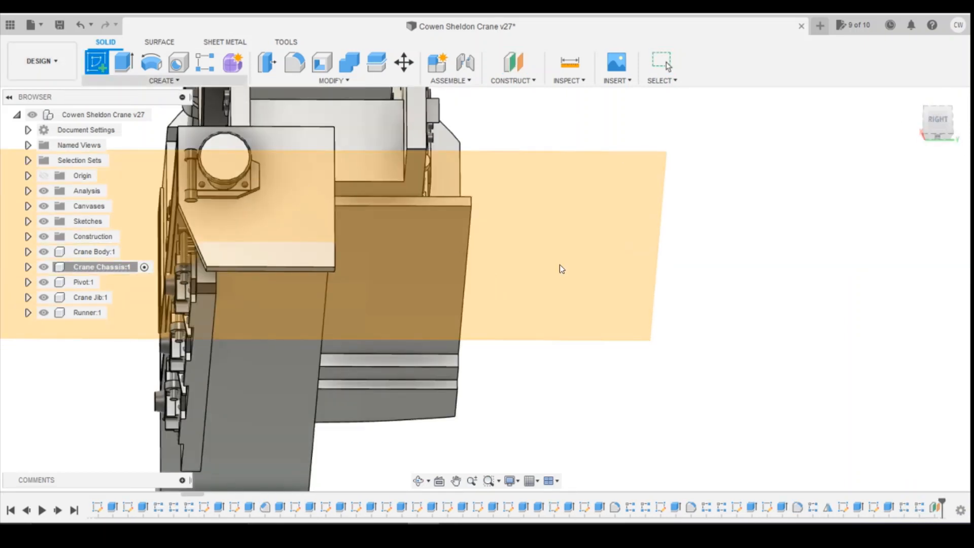
click(558, 267)
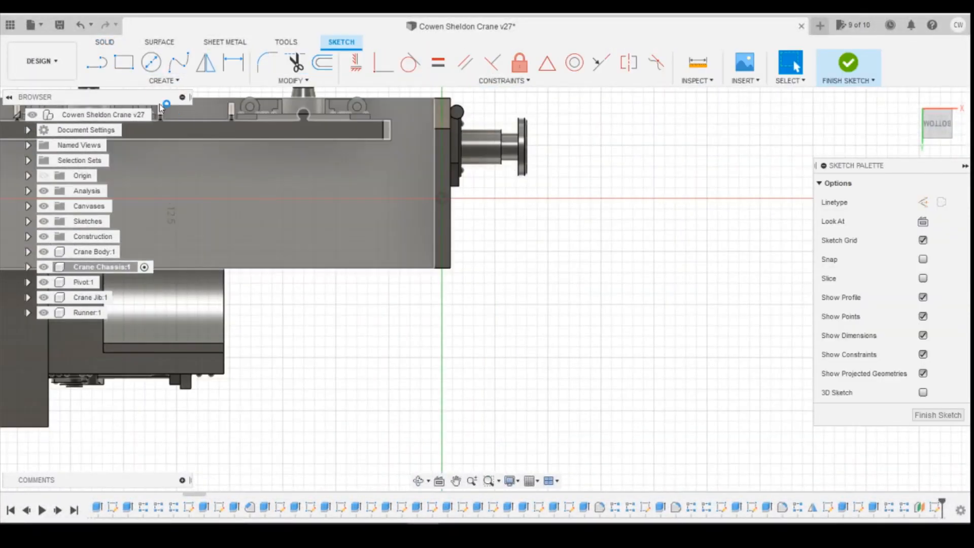
key(c)
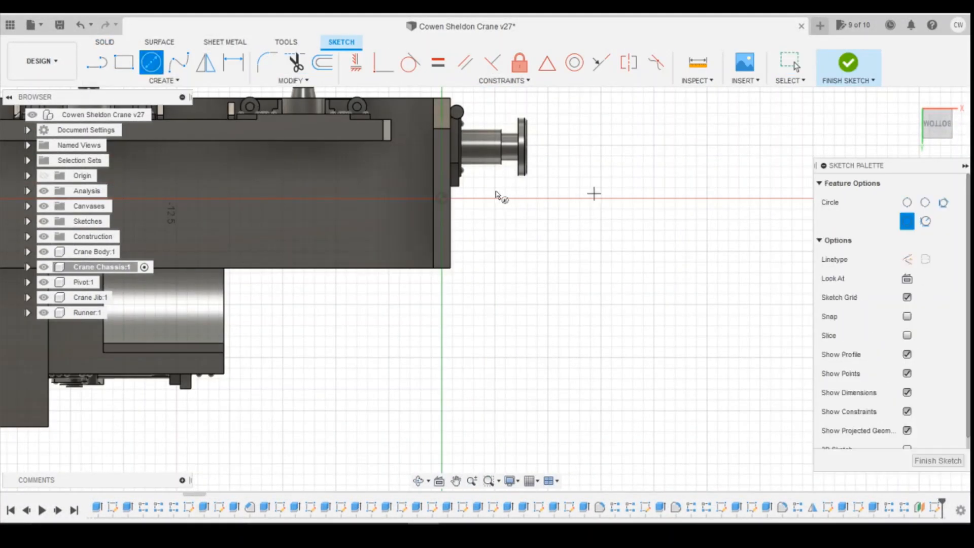
click(456, 206)
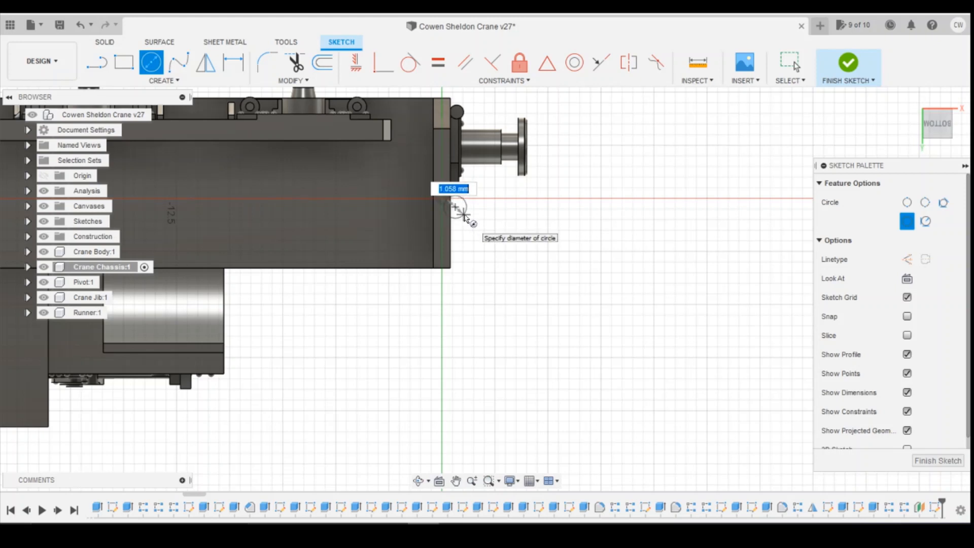
text(1)
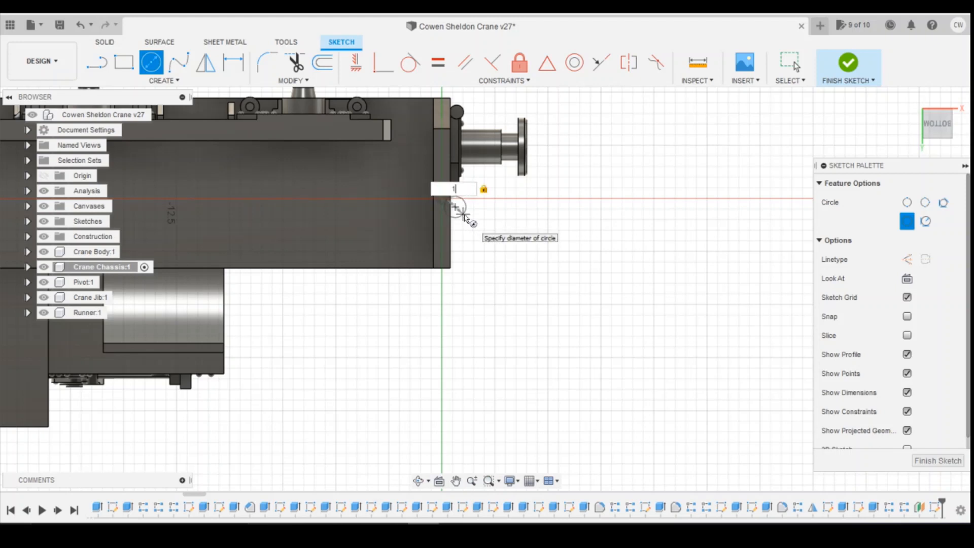
key(Return)
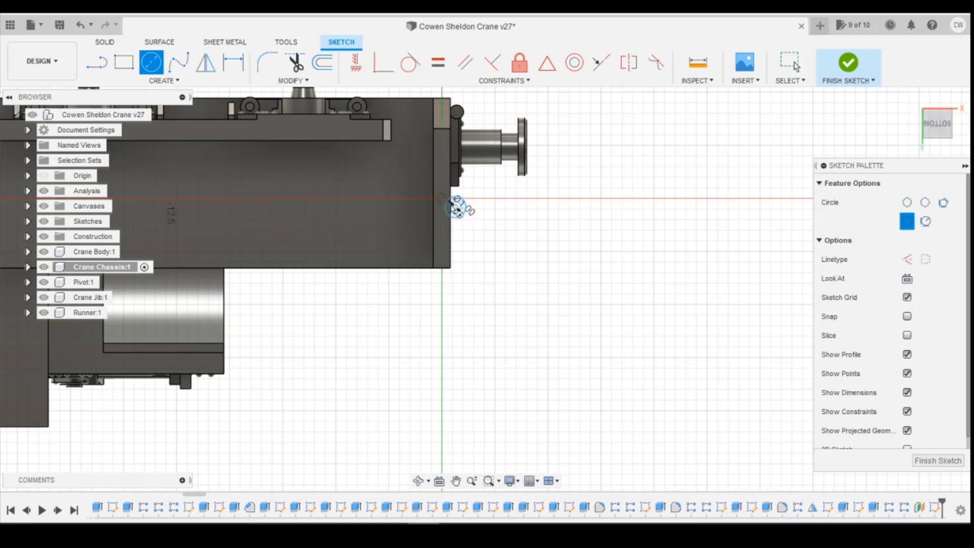
scroll(462, 207, up, 4)
key(Escape)
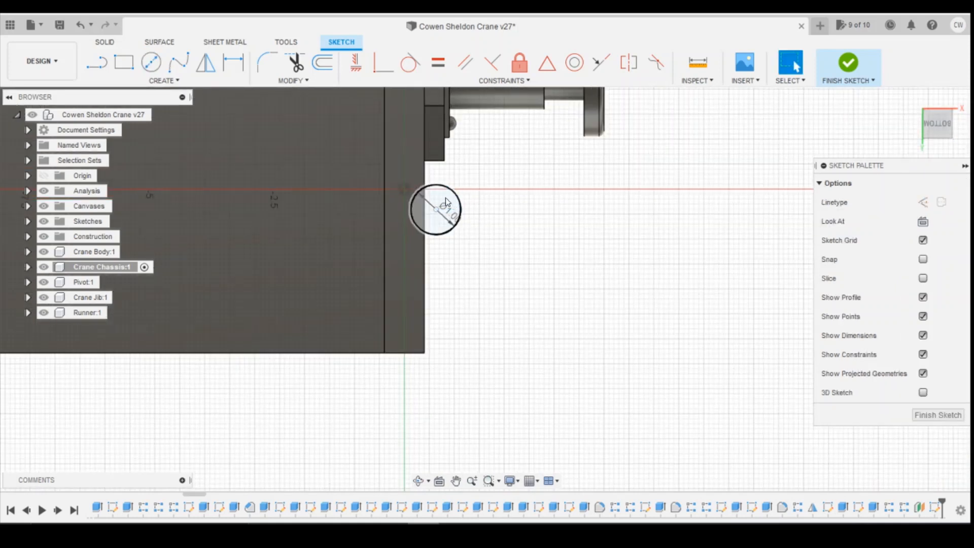
right_click(447, 200)
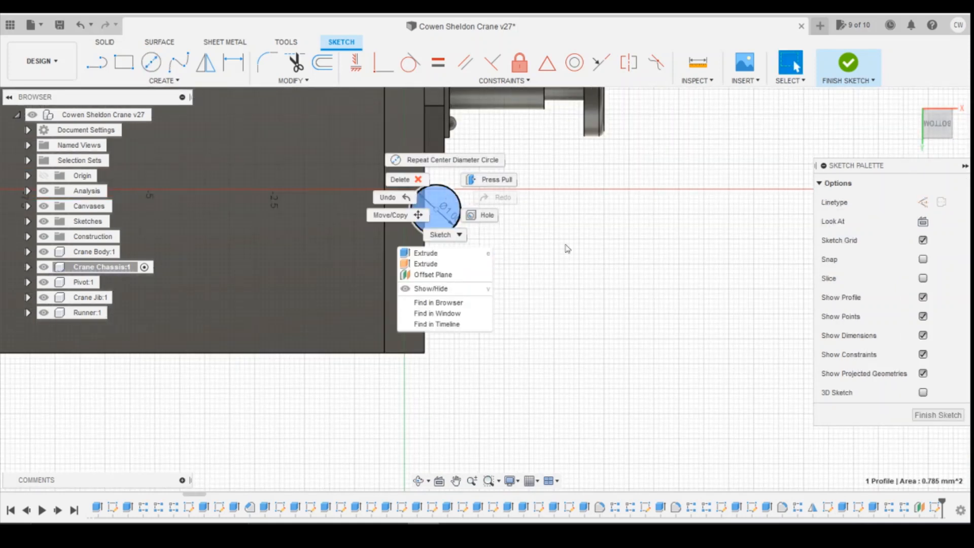
key(Escape)
Dimension the circle's centre 2.9 mm along the beam face from the buffer beam's front corner.
key(d)
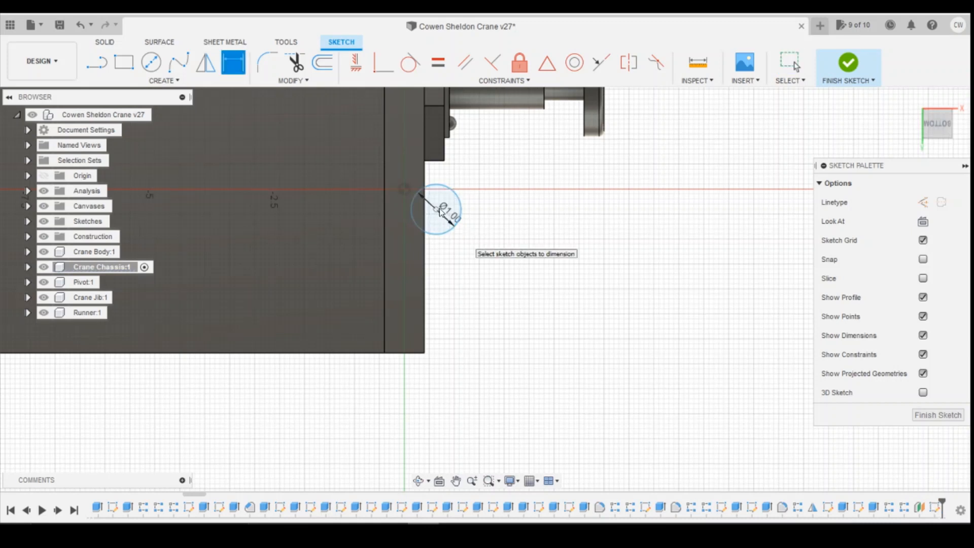
click(437, 210)
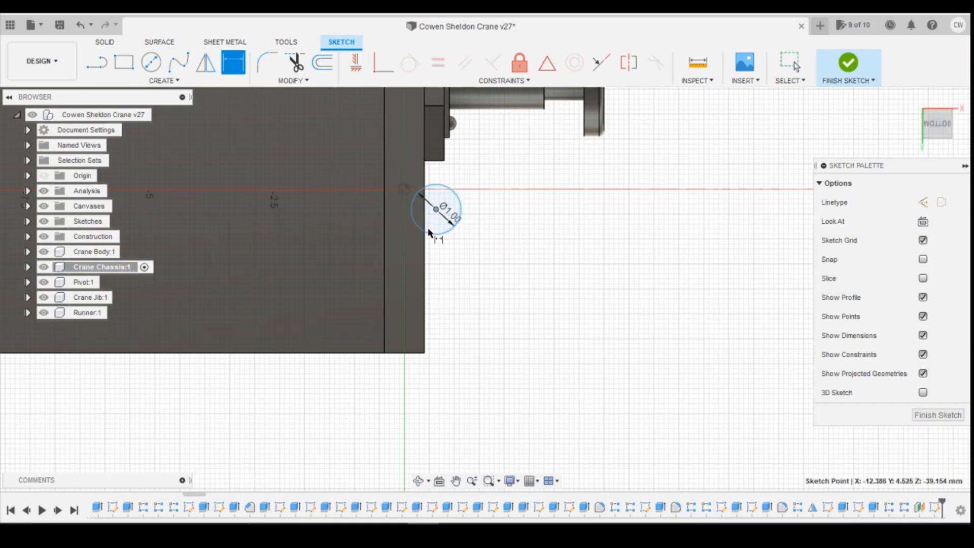
click(425, 353)
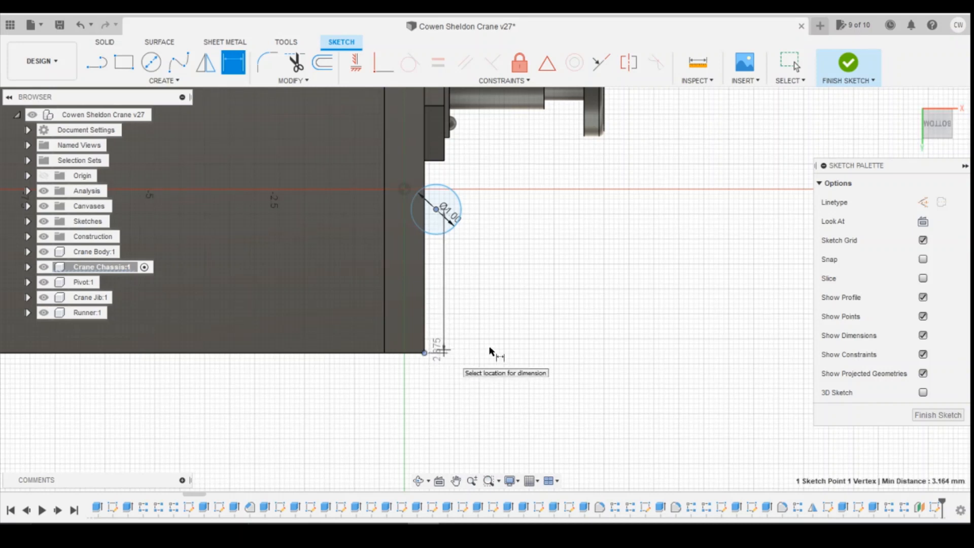
click(538, 355)
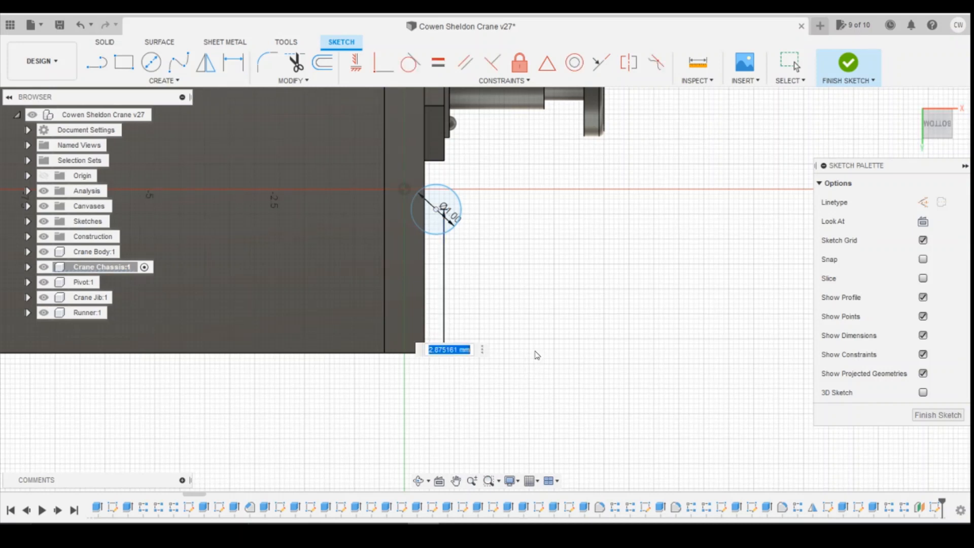
text(2.9)
key(Return)
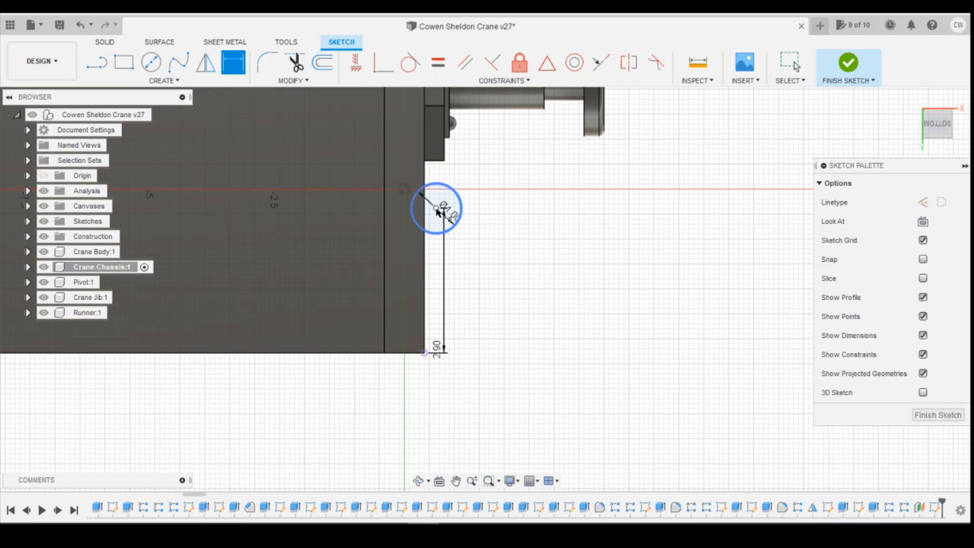
Dimension the circle's centre 0.4 mm outward from the buffer beam's front corner and finish the sketch.
click(435, 208)
click(424, 353)
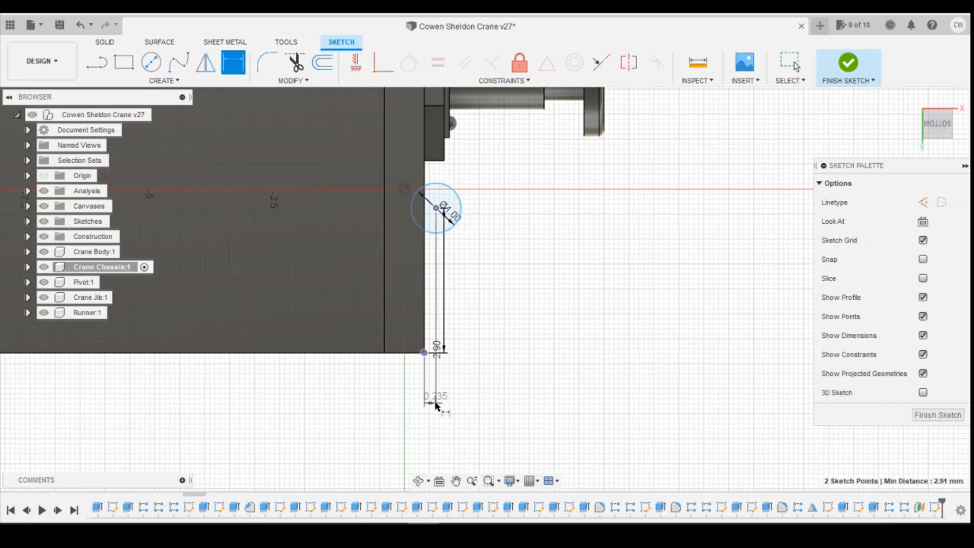
click(435, 406)
text(0)
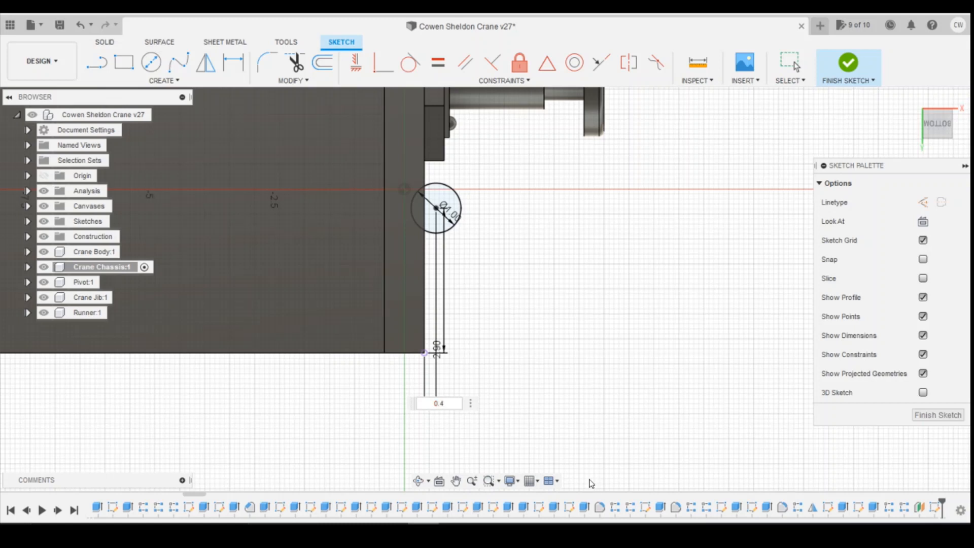
text(.4)
key(Return)
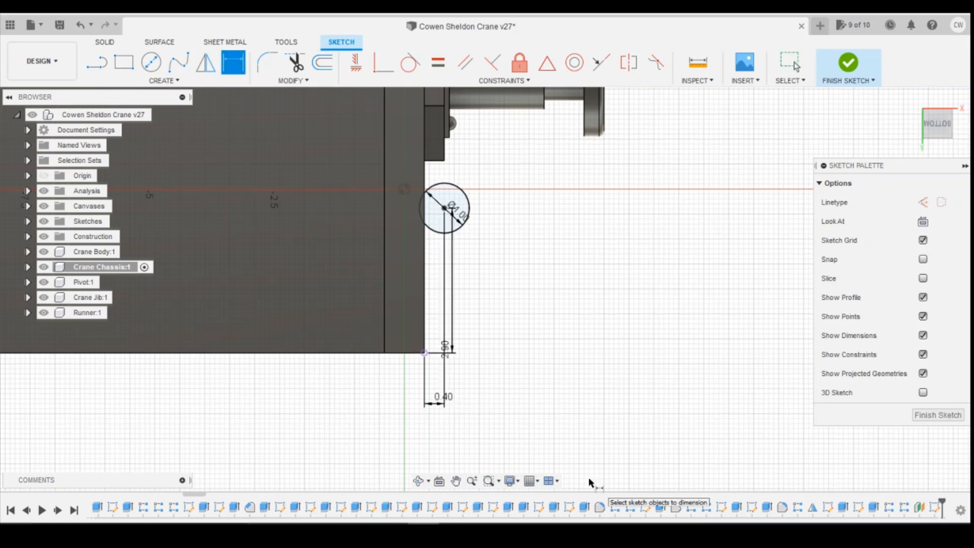
click(856, 64)
Extrude the 1 mm circle -0.50 mm on the buffer beam's front face, adding a solid disc instead of cutting.
click(446, 200)
right_click(446, 208)
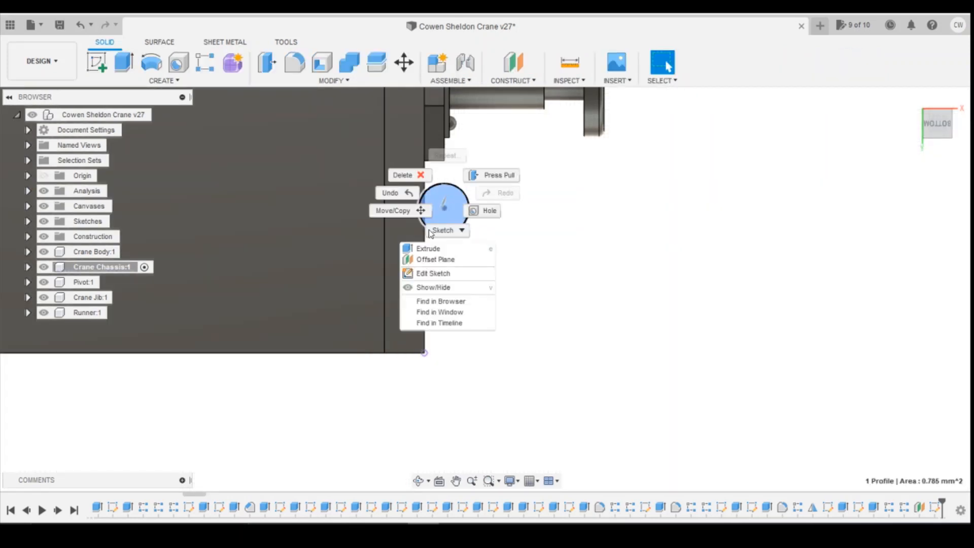
click(433, 253)
click(943, 108)
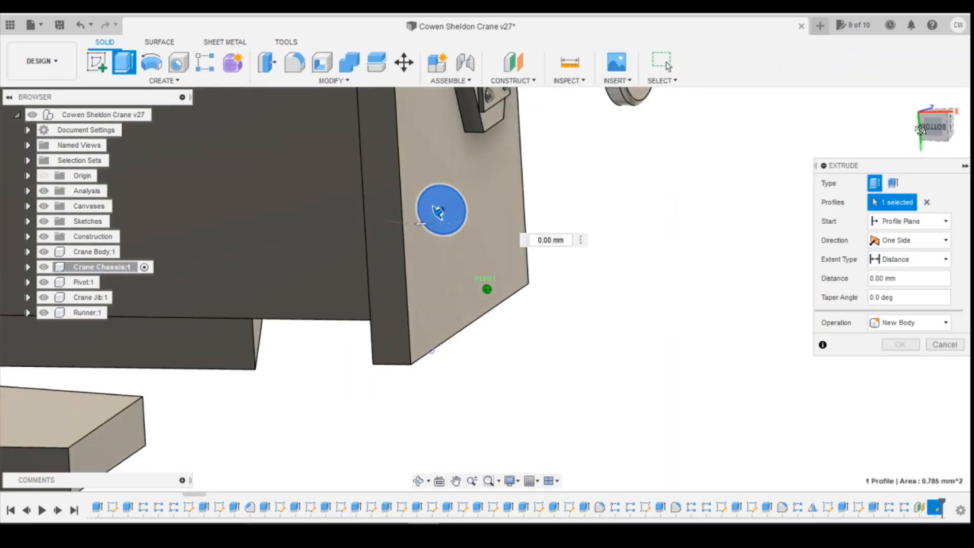
click(911, 99)
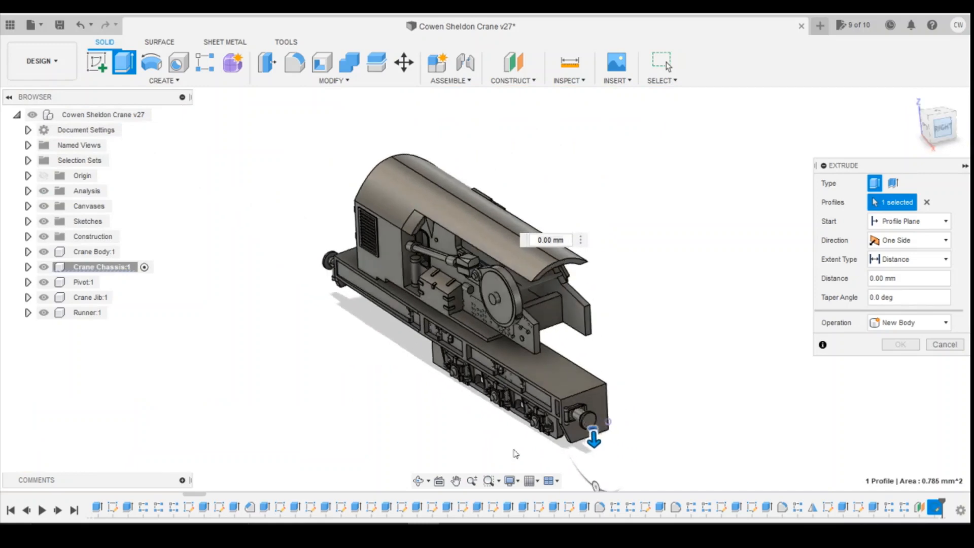
scroll(492, 377, up, 2)
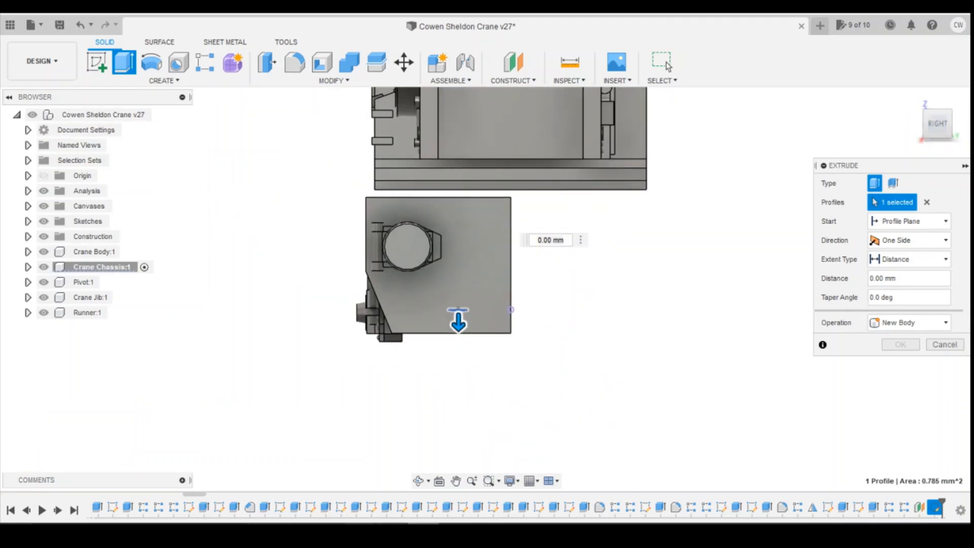
click(499, 484)
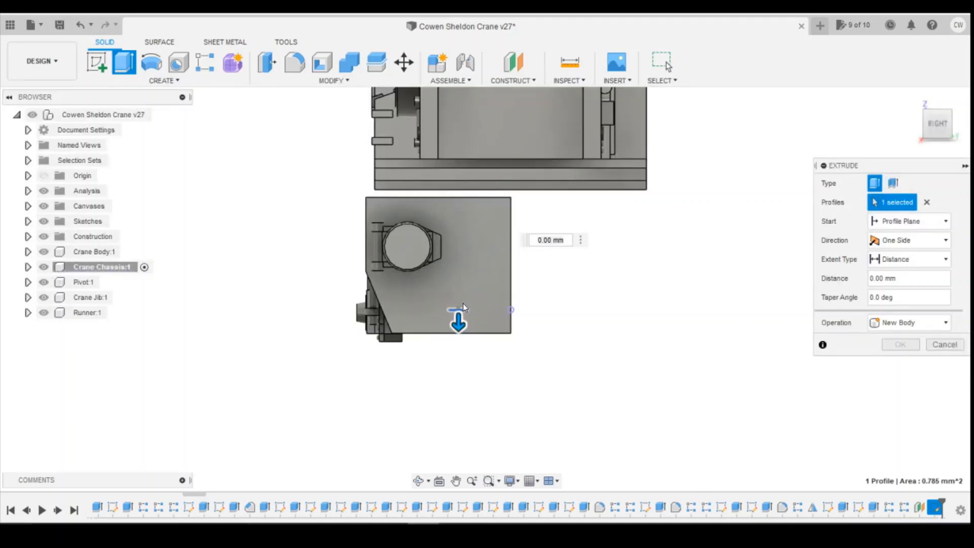
scroll(463, 308, up, 5)
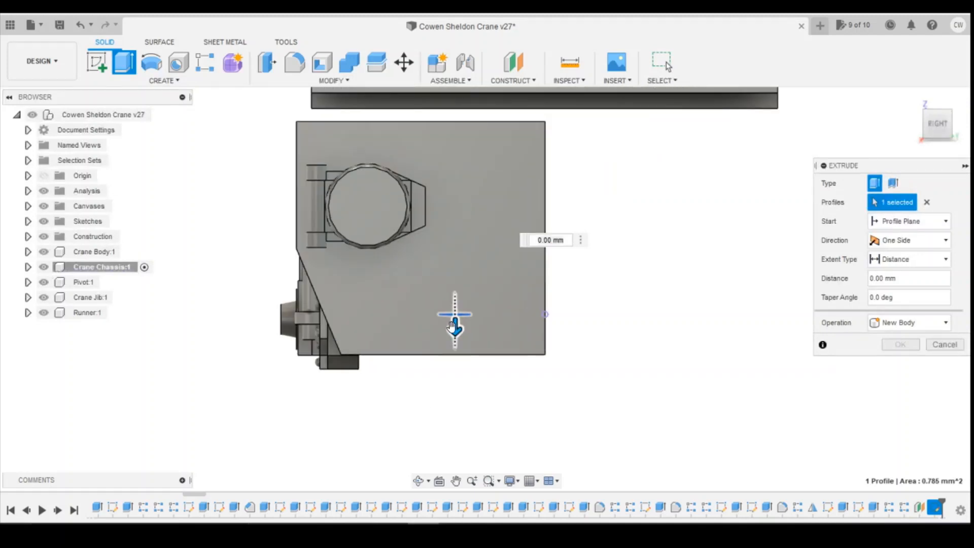
drag(457, 313, 457, 289)
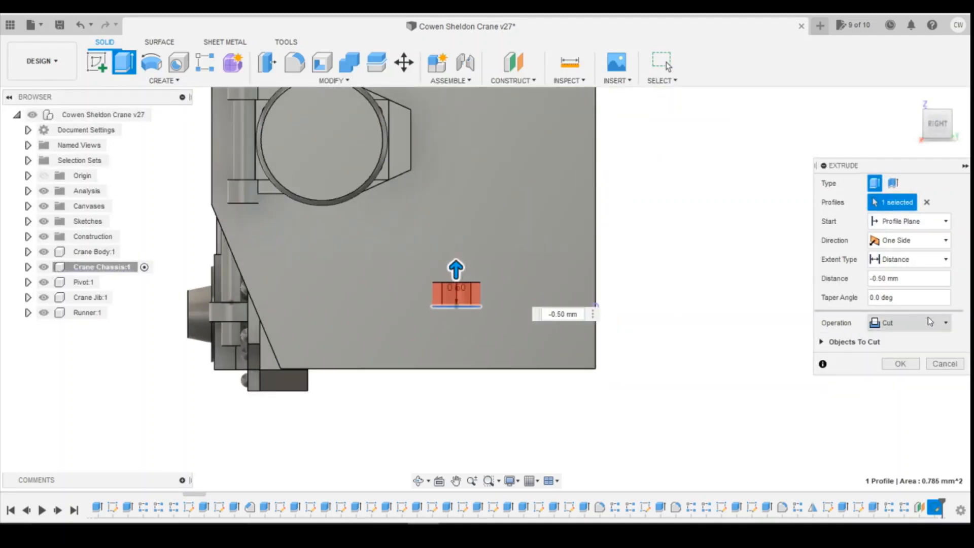
click(908, 323)
click(897, 336)
click(899, 346)
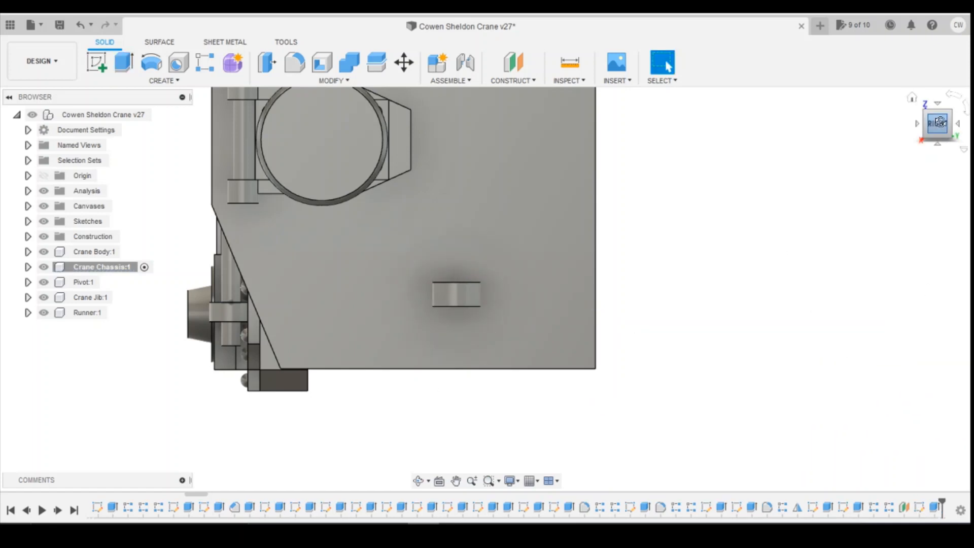
Create an offset construction plane 0.40 mm outward from the buffer beam's front face.
drag(948, 129, 940, 123)
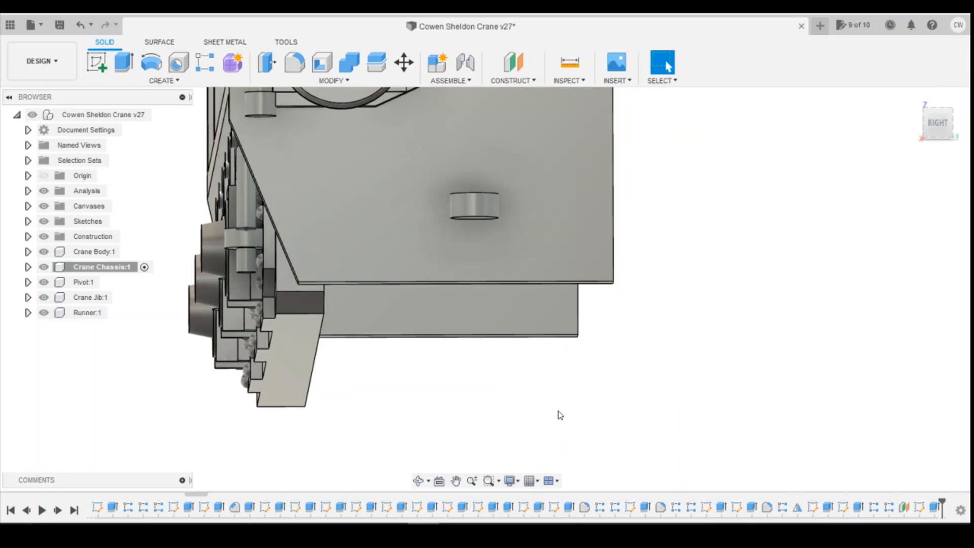
click(361, 482)
click(514, 62)
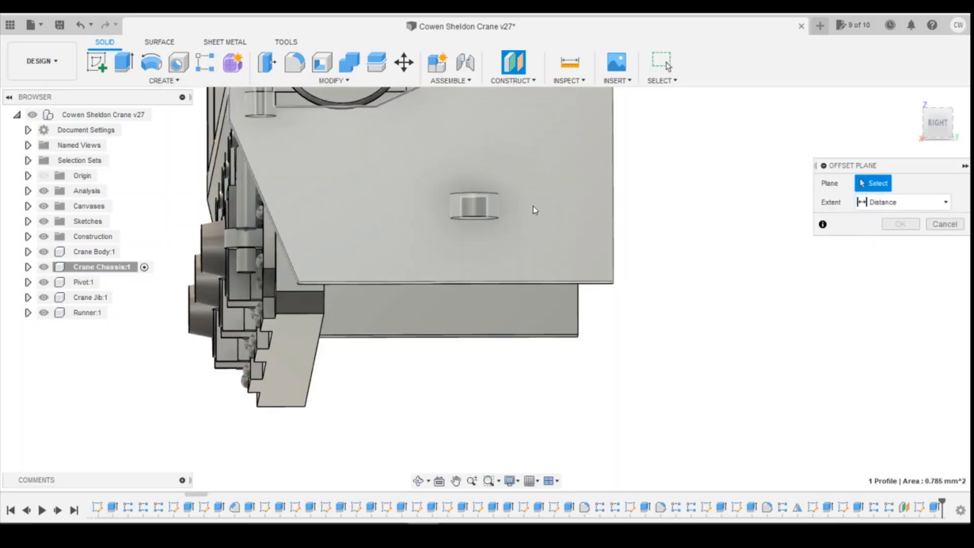
click(532, 211)
click(936, 122)
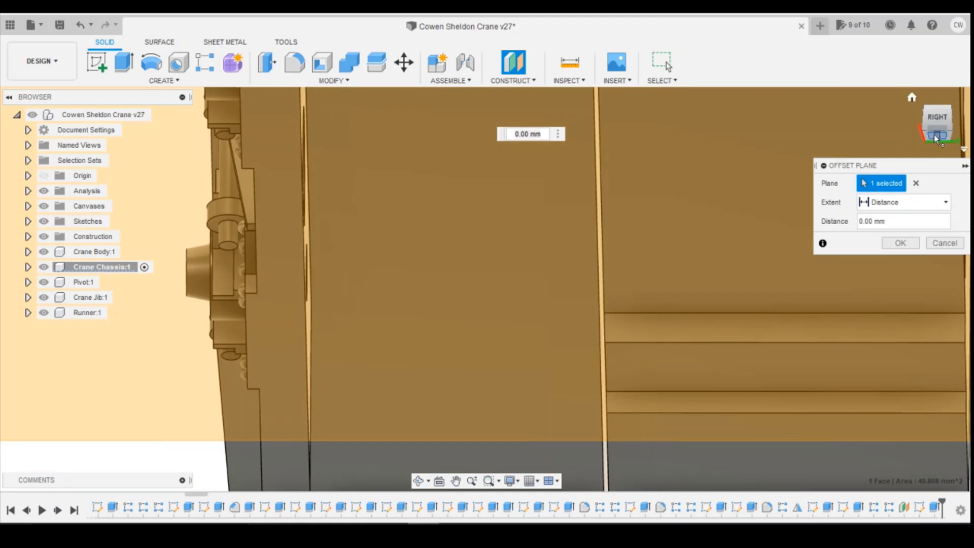
click(936, 136)
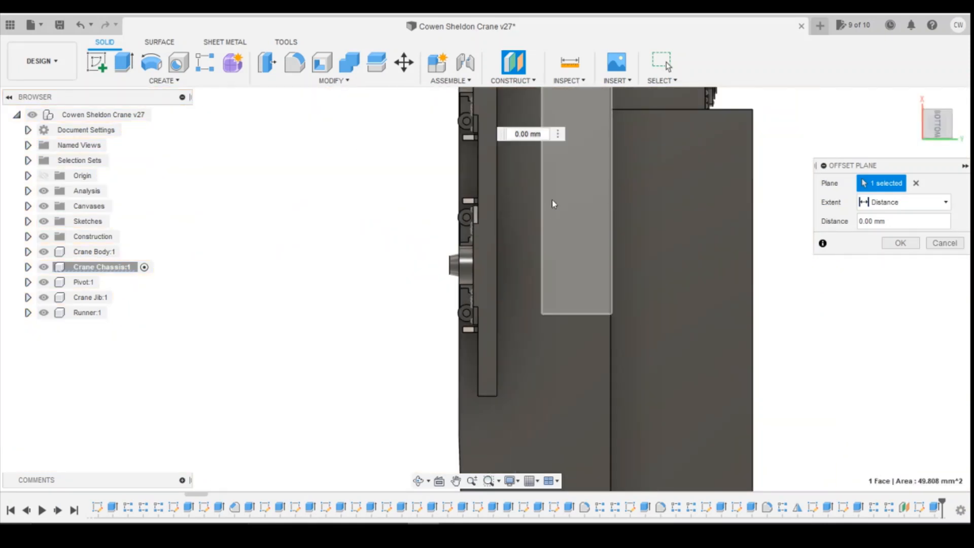
scroll(553, 204, down, 8)
scroll(550, 159, up, 5)
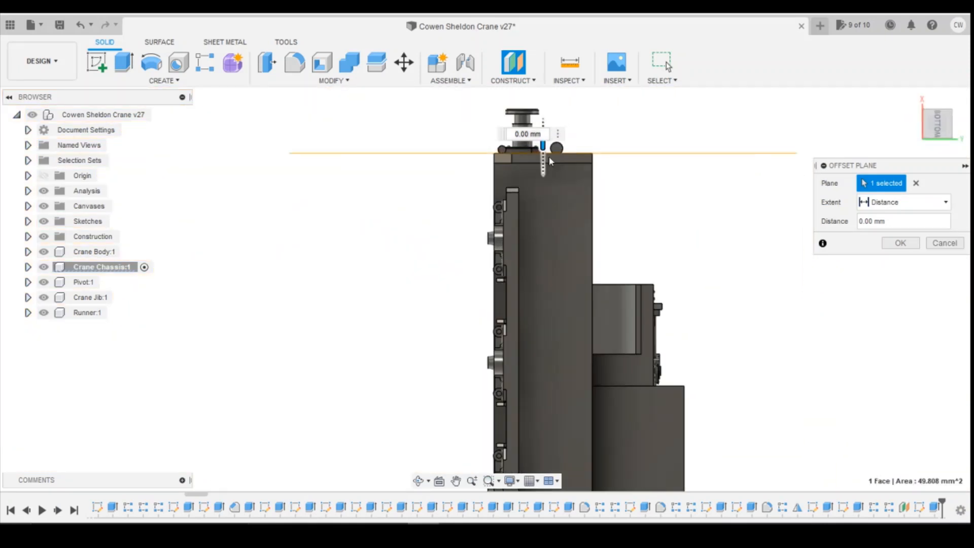
scroll(550, 160, up, 6)
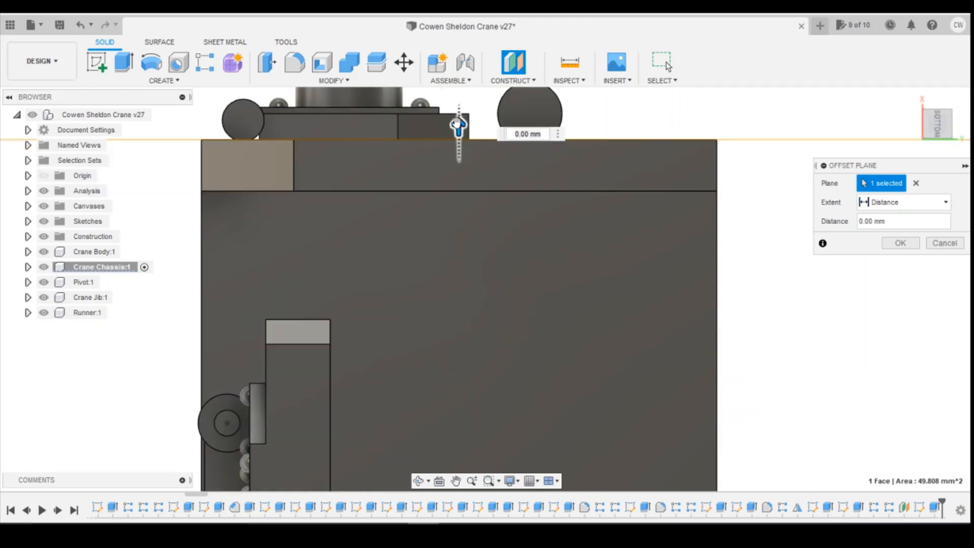
drag(458, 126, 457, 101)
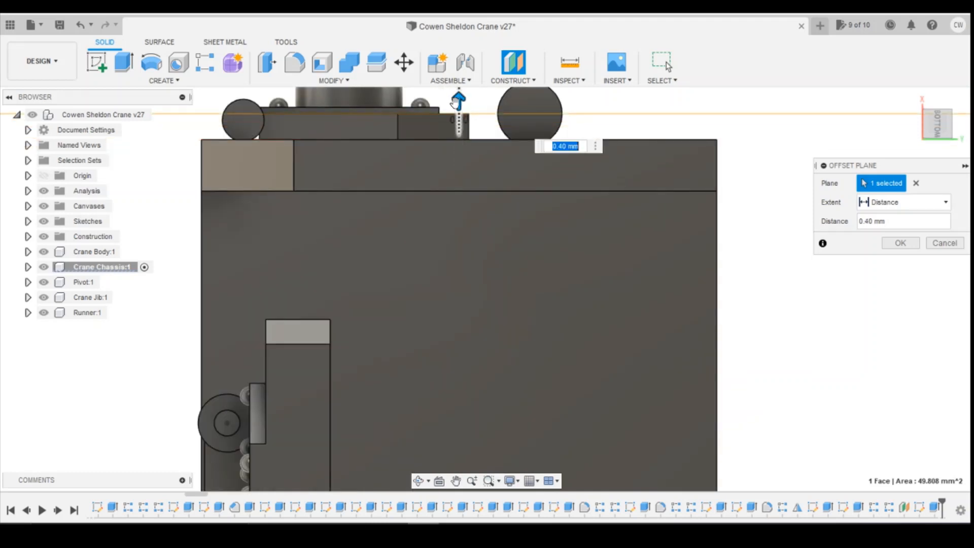
click(888, 245)
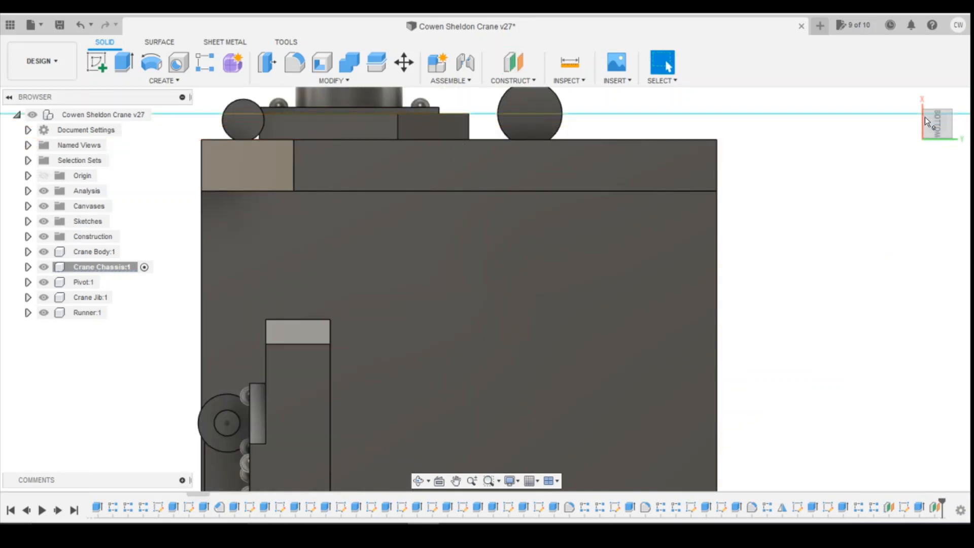
Start a sketch on the new offset plane and check the match wagon reference photo.
drag(939, 135, 940, 144)
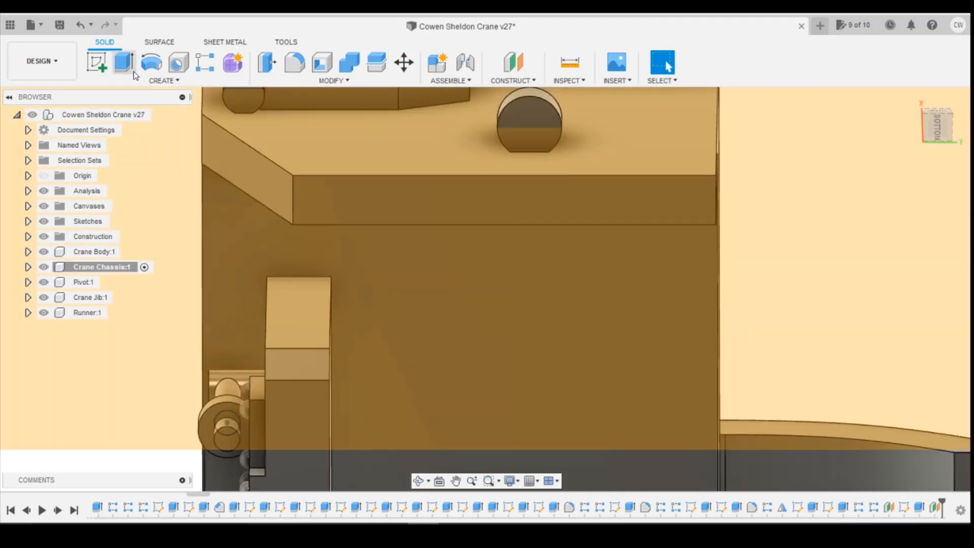
click(98, 63)
click(592, 326)
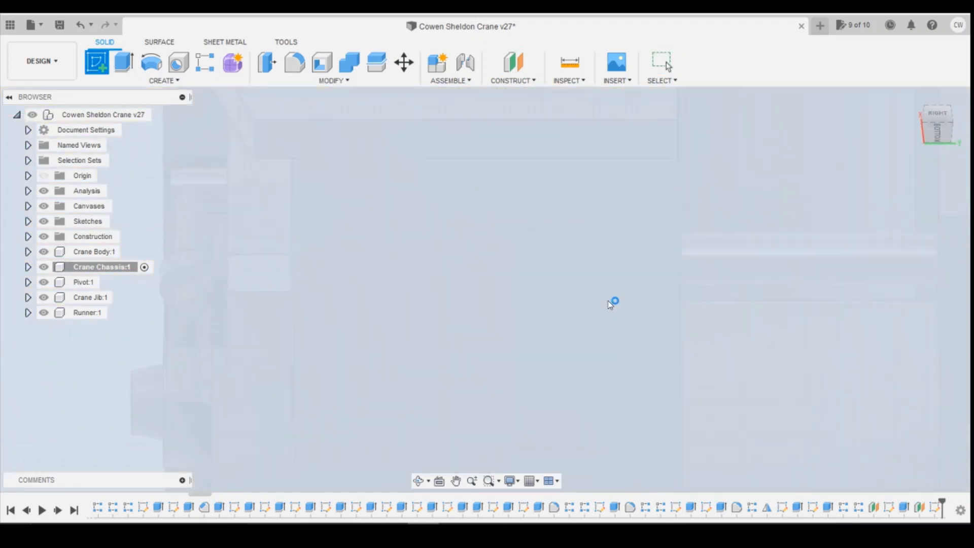
scroll(573, 235, up, 10)
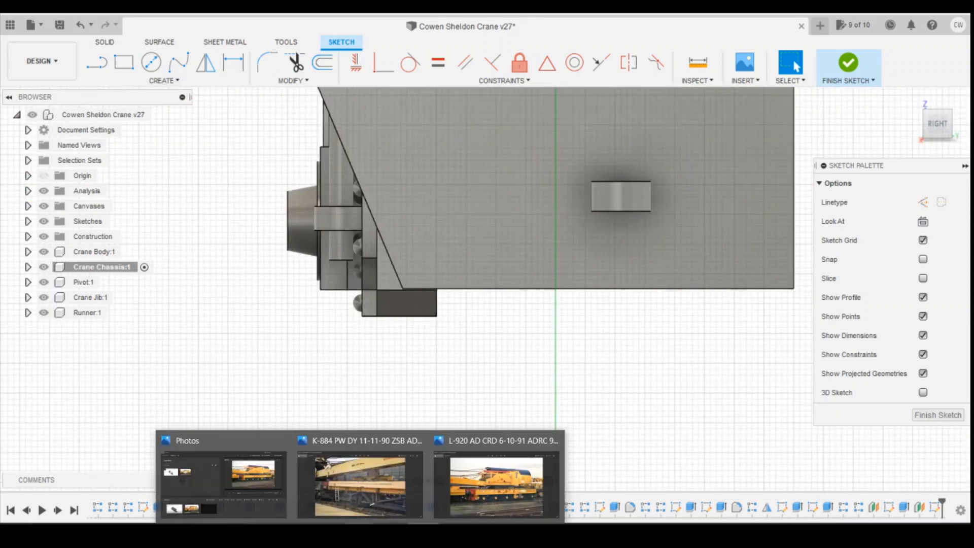
click(364, 504)
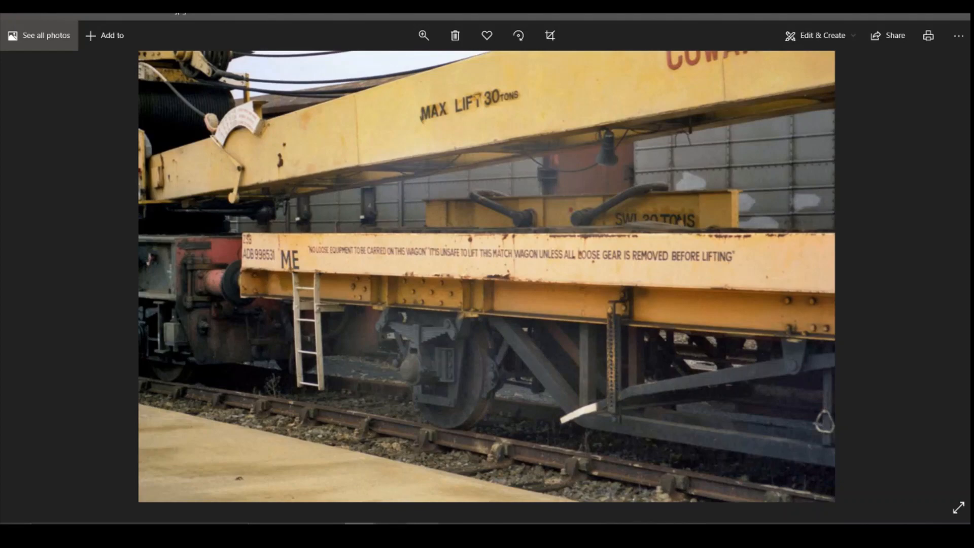
click(423, 531)
Draw a vertical line about 0.55 mm long below the disc and convert it to construction geometry.
click(147, 67)
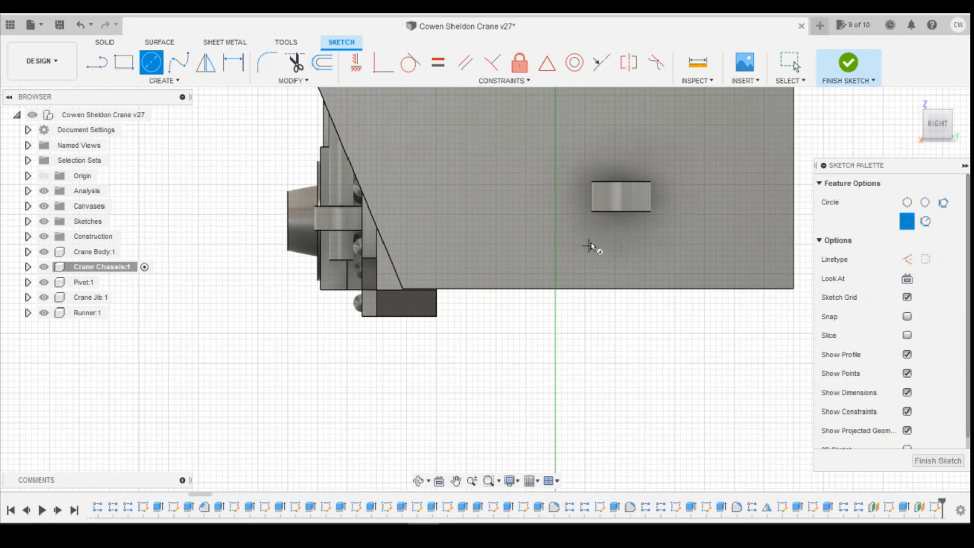
key(Escape)
click(98, 72)
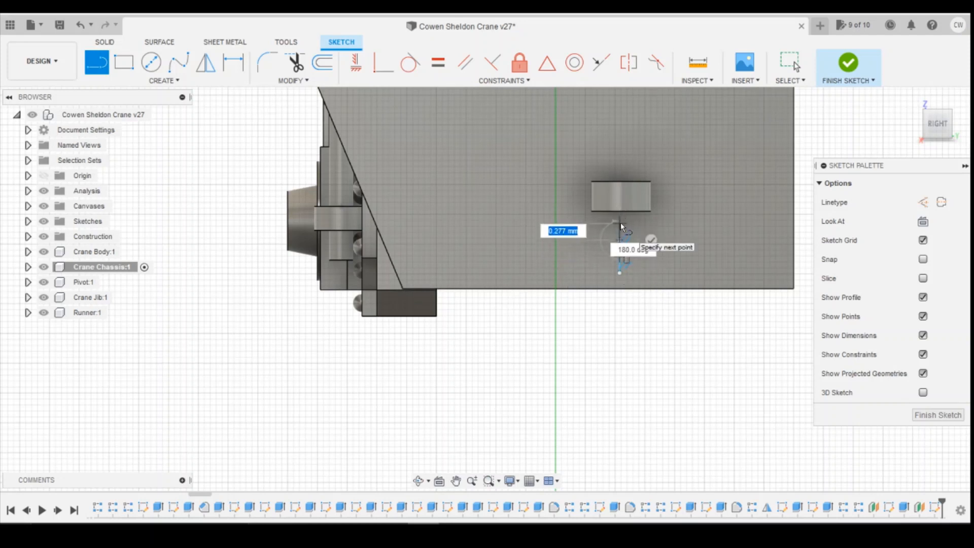
key(Escape)
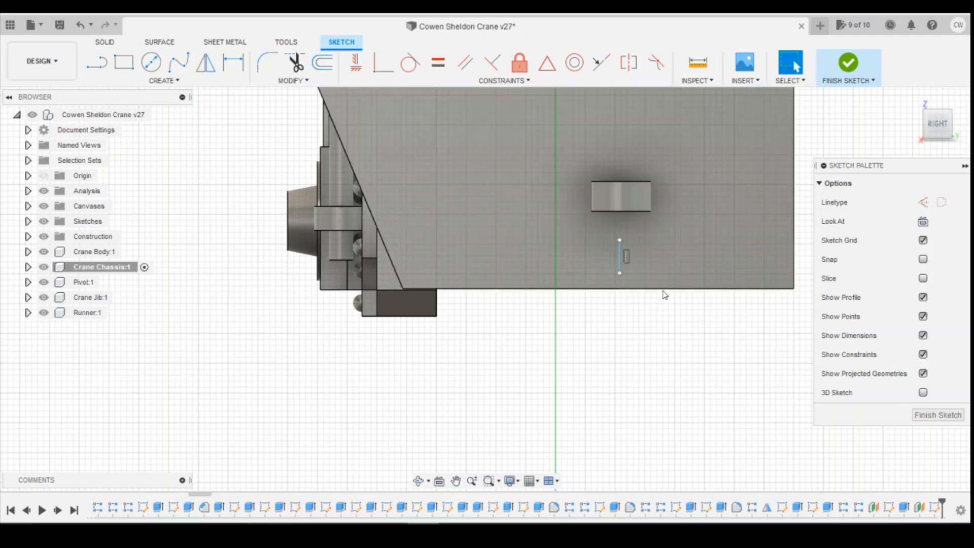
click(923, 202)
click(620, 259)
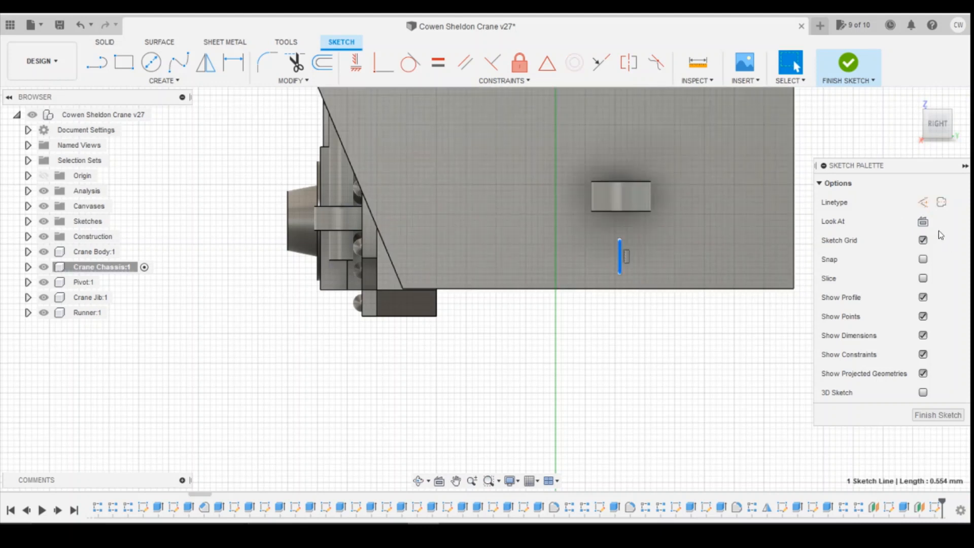
click(923, 202)
Try to dimension the construction line's lower end from the buffer beam's chamfered lower corner.
key(d)
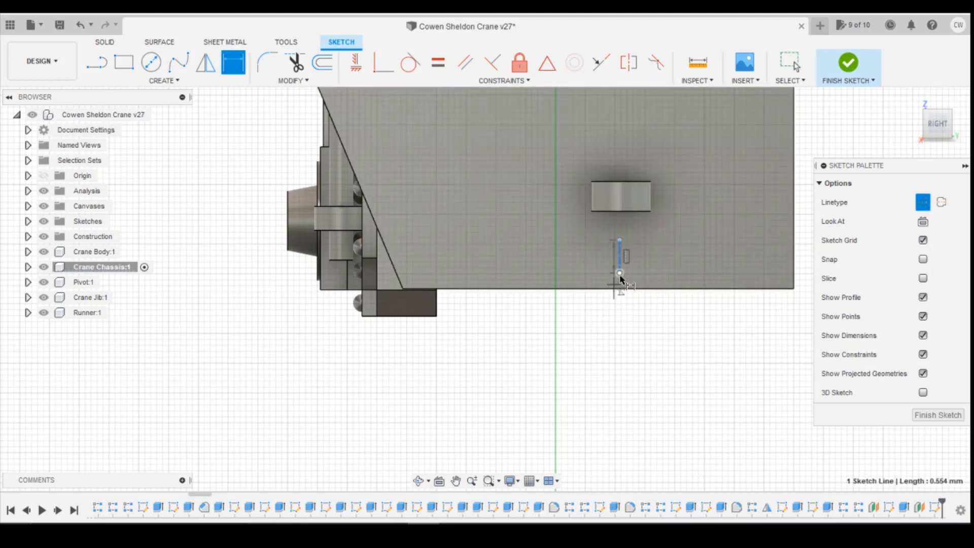
click(403, 288)
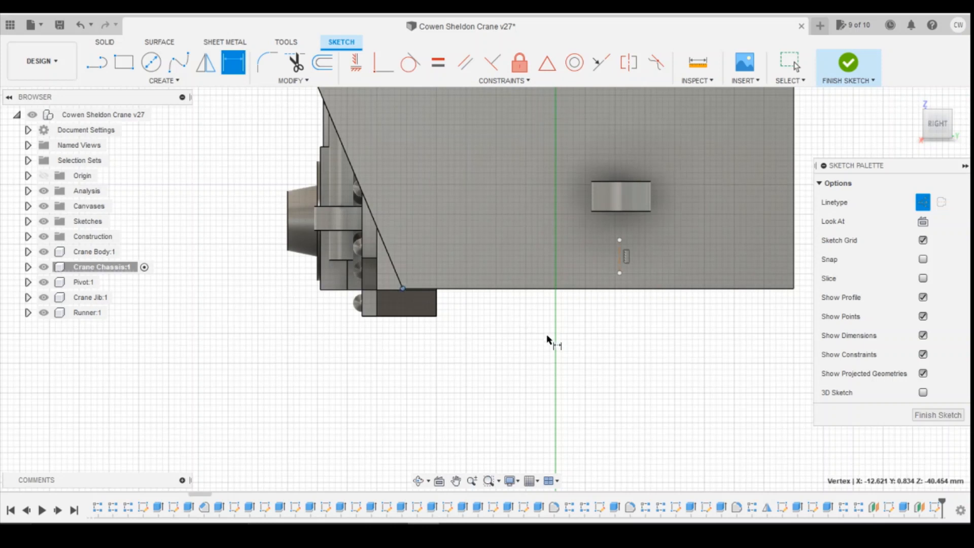
click(618, 273)
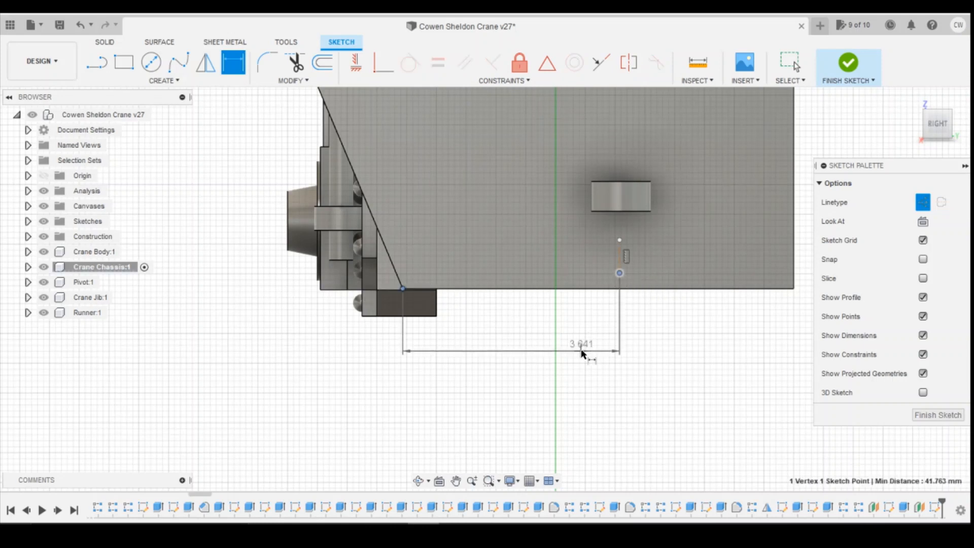
click(587, 354)
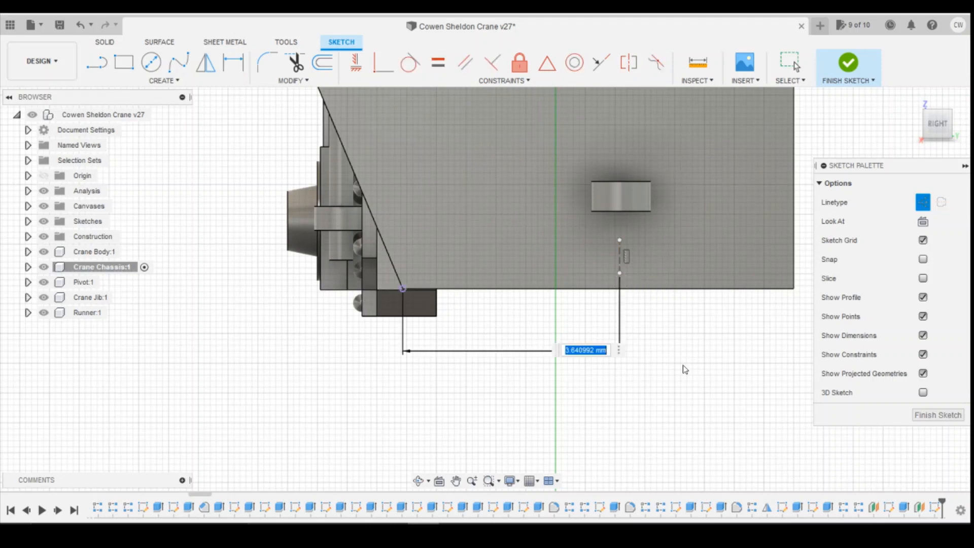
key(Return)
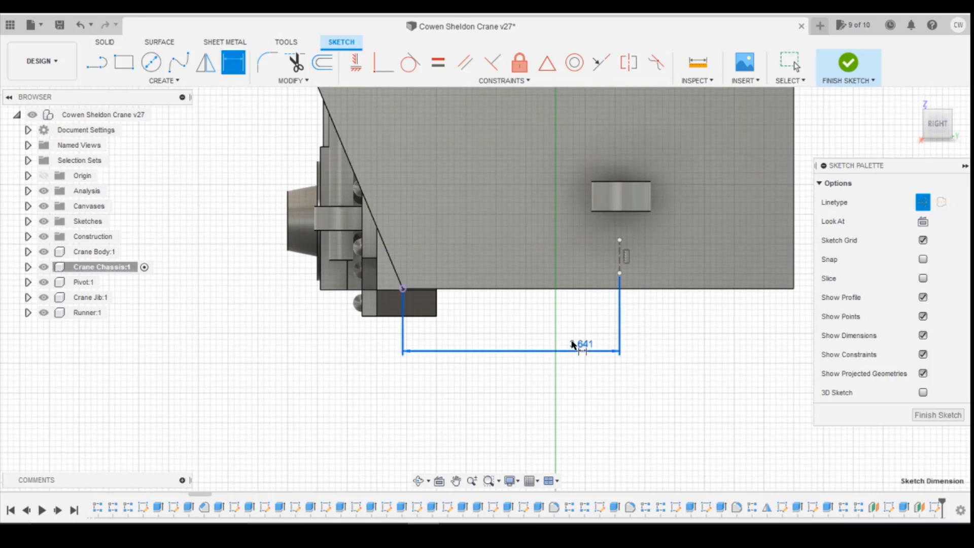
key(ctrl+z)
Dimension the construction line's lower end 2.9 mm horizontally from the buffer beam's square lower corner.
click(620, 273)
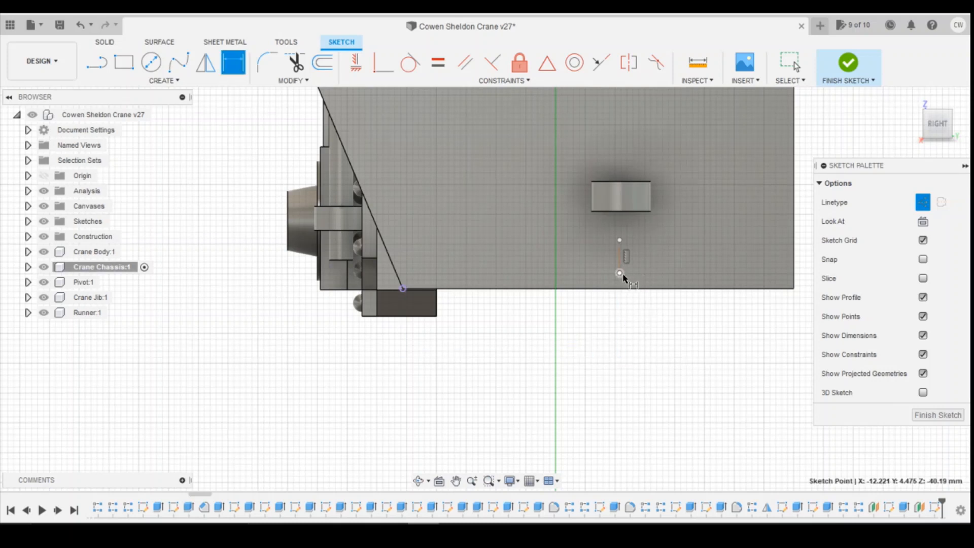
click(794, 289)
click(732, 393)
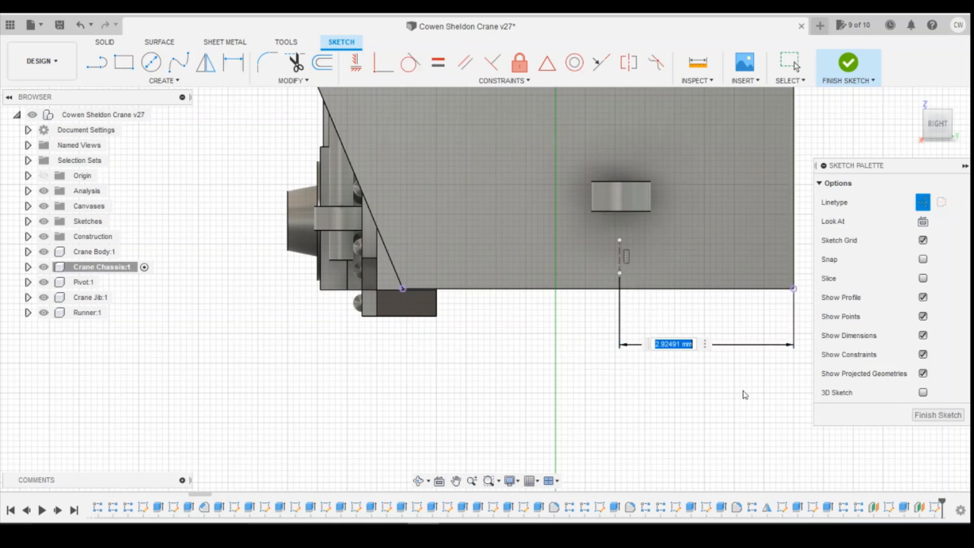
text(2.9)
key(Return)
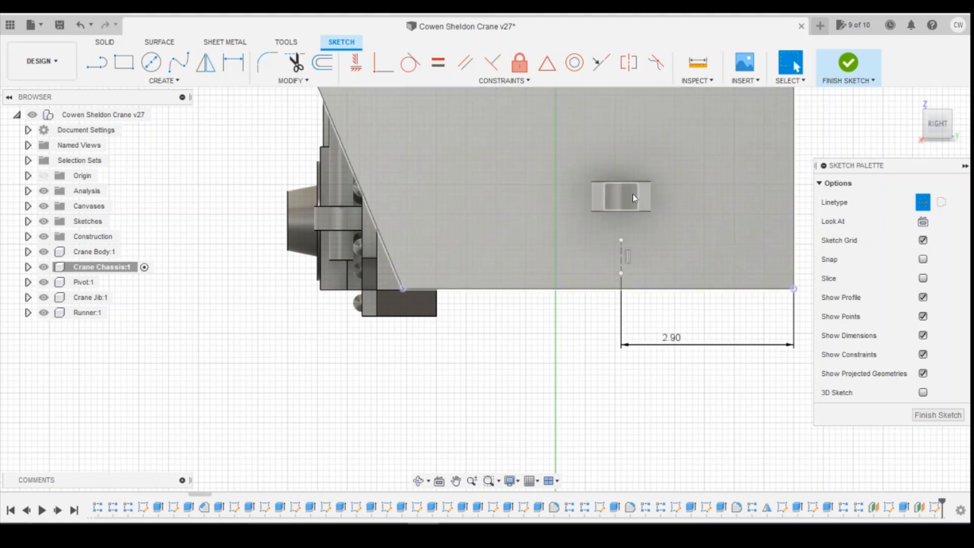
Draw a circle about 1.2 mm in diameter centred just above the construction line, checking the wagon reference photo for its size.
click(158, 65)
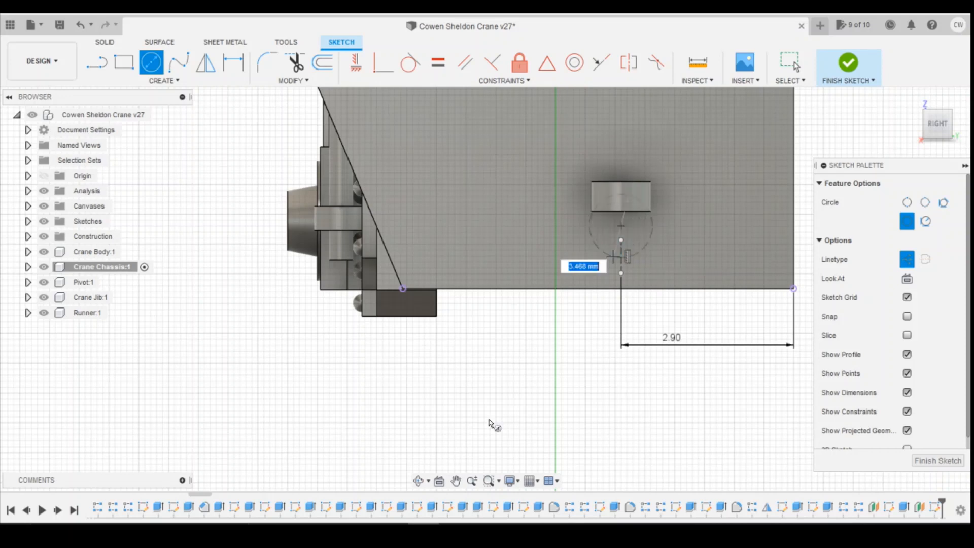
click(358, 514)
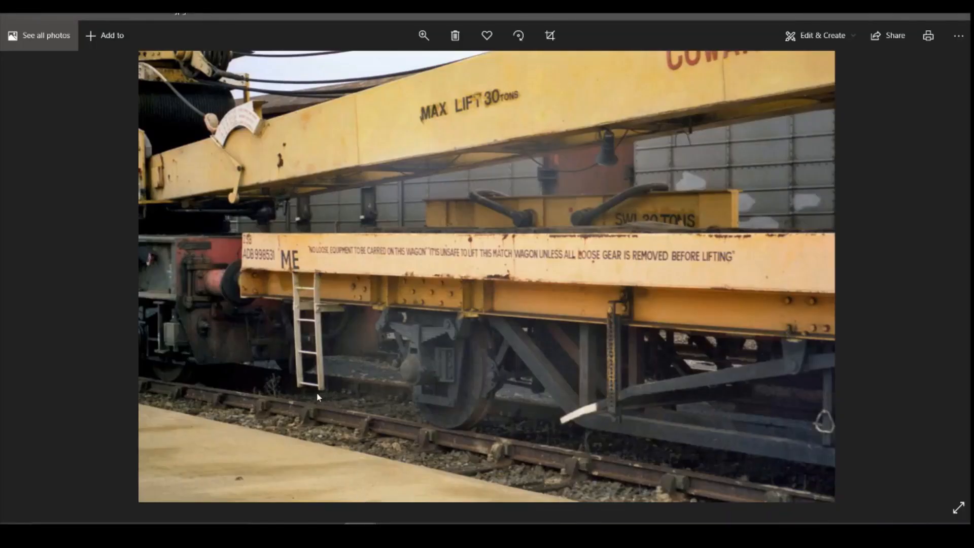
click(436, 523)
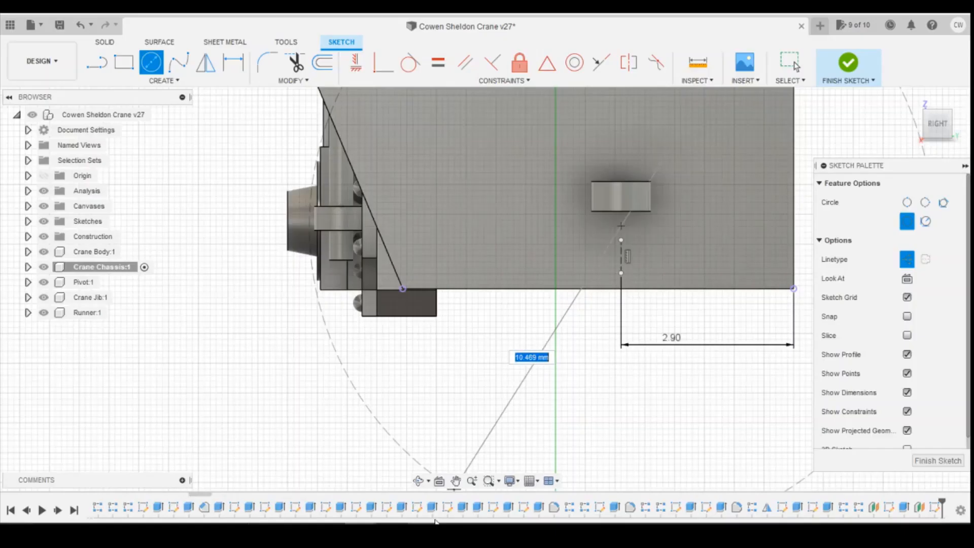
click(648, 253)
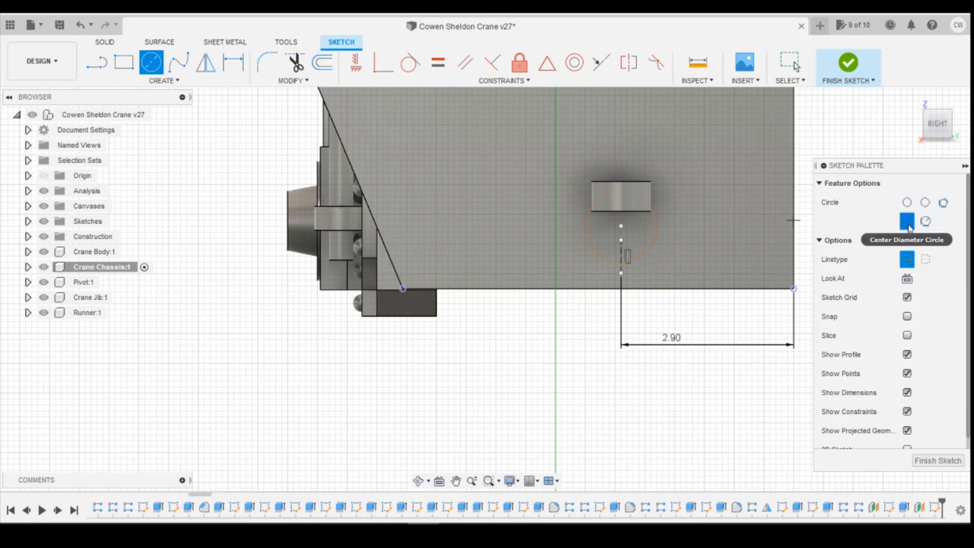
Turn off construction linetype and convert the new circle to regular sketch geometry.
click(907, 259)
key(Escape)
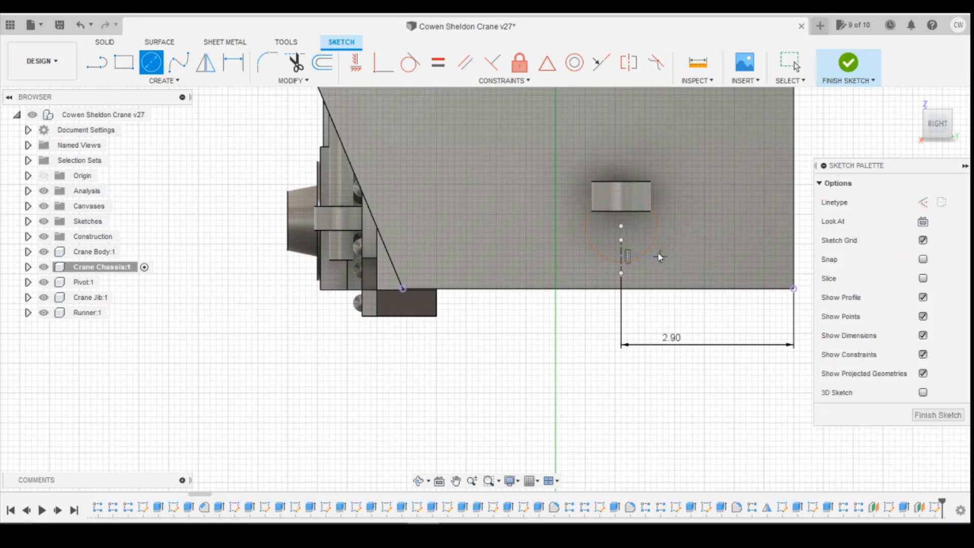
click(648, 247)
click(923, 241)
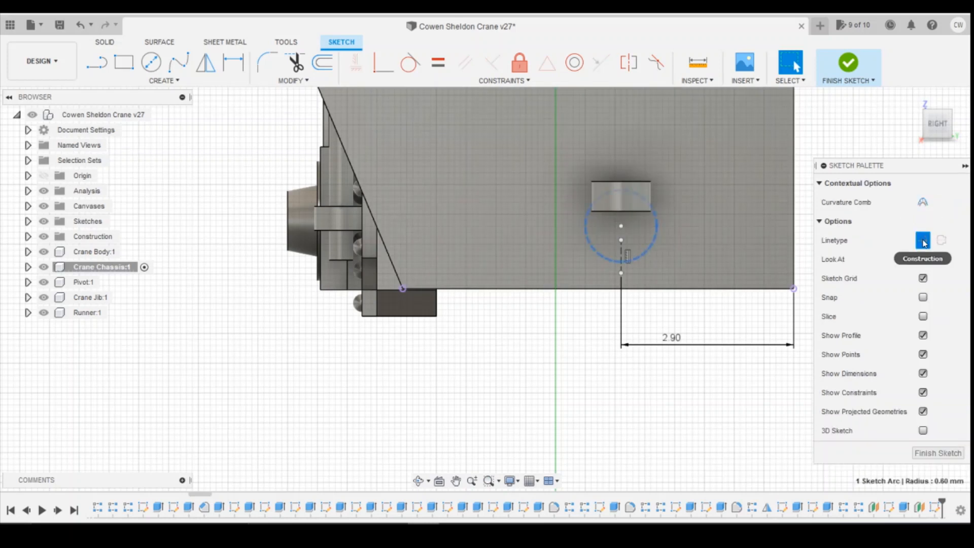
click(925, 244)
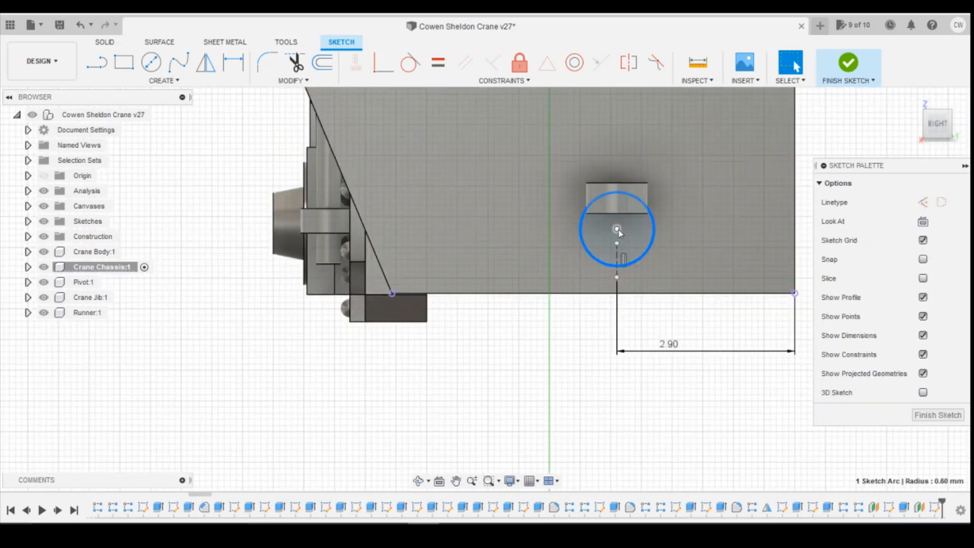
Dimension the circle's centre 1 mm above the buffer beam's lower edge.
click(617, 277)
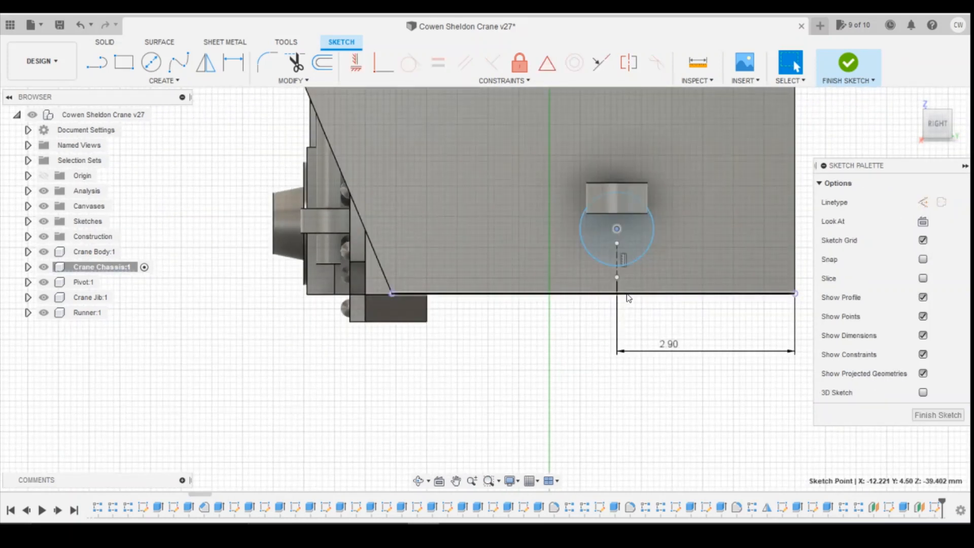
key(Escape)
key(d)
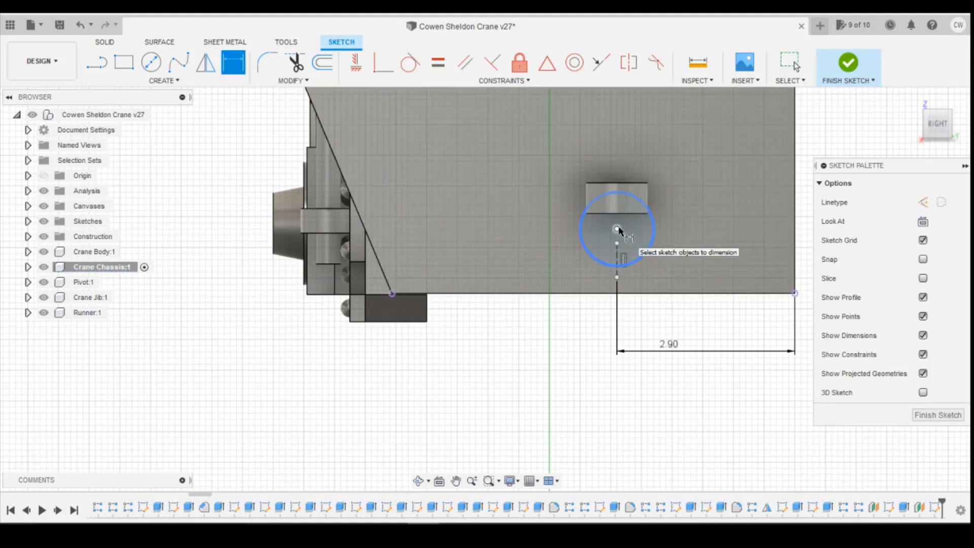
click(618, 230)
click(636, 294)
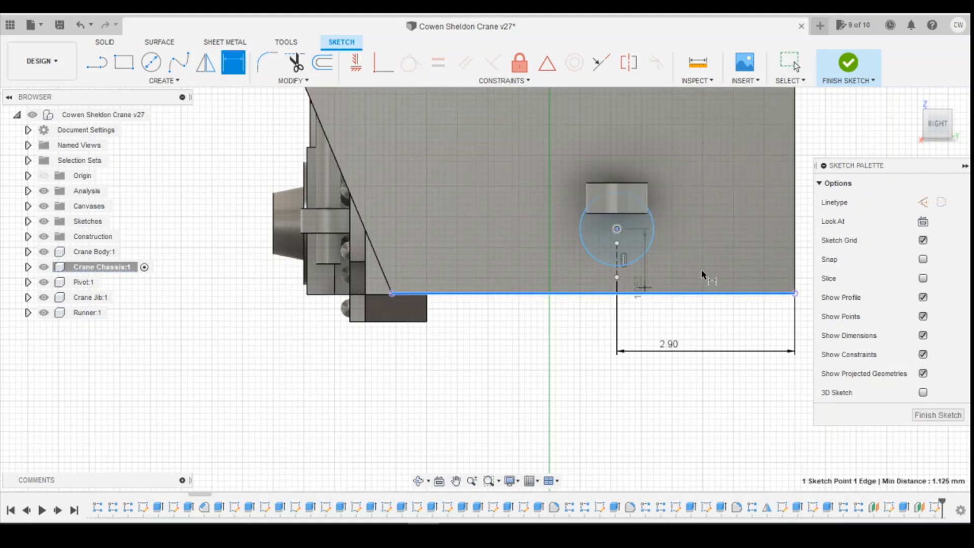
click(705, 274)
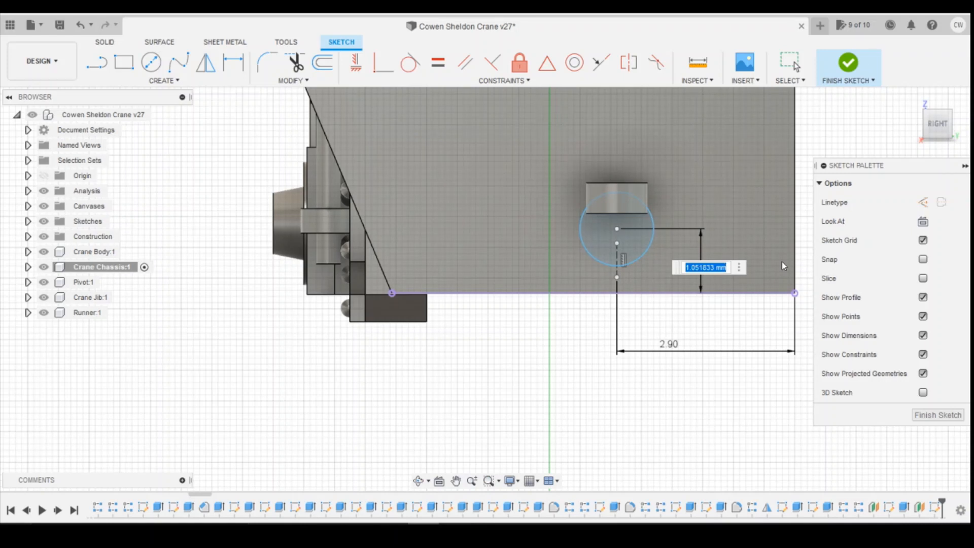
text(1)
key(Return)
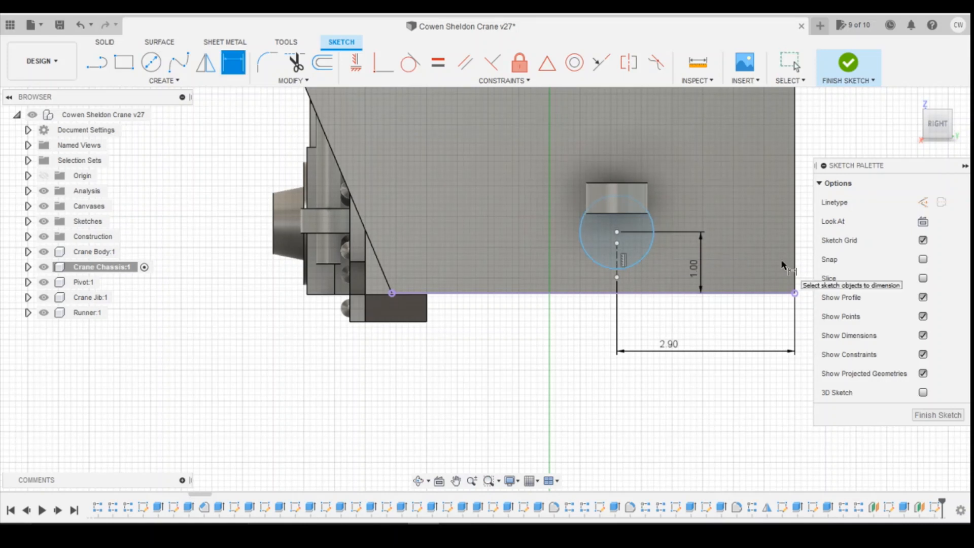
Set the circle centre's height above the buffer beam's lower edge to 0.9 mm.
double_click(693, 266)
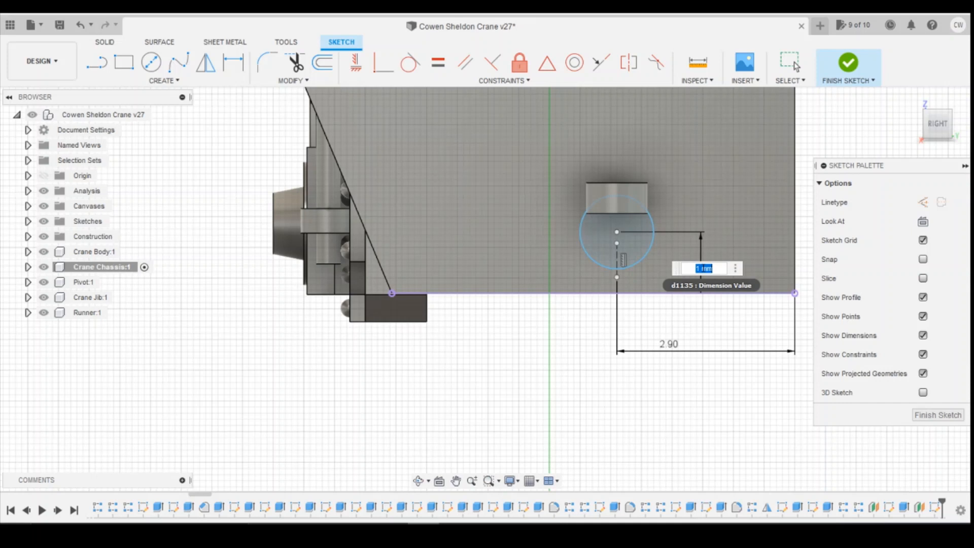
text(0.9)
key(Return)
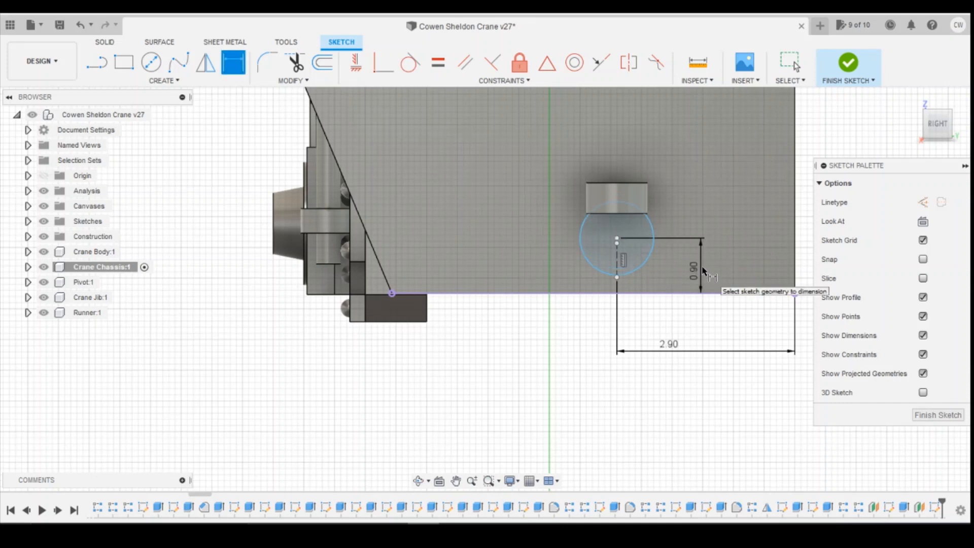
key(Escape)
scroll(649, 244, up, 3)
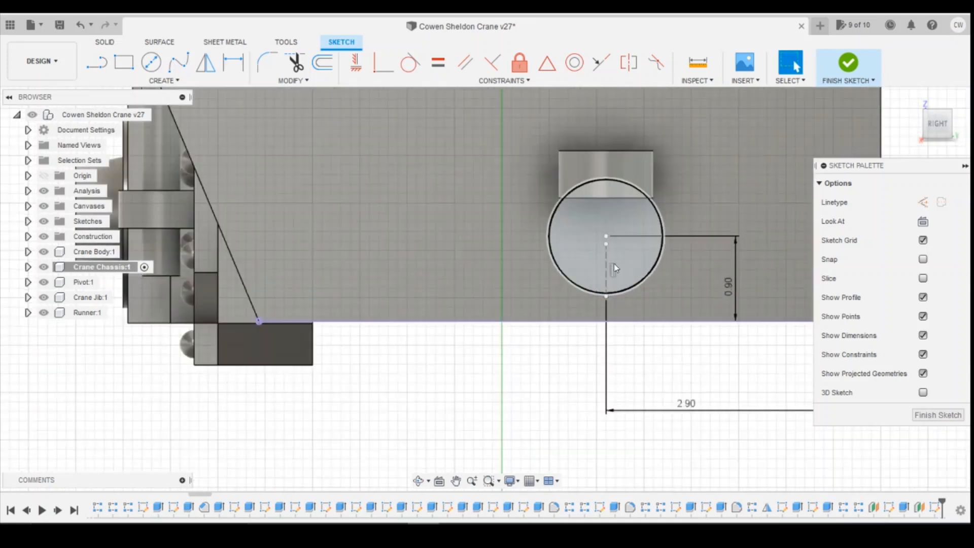
scroll(581, 241, down, 2)
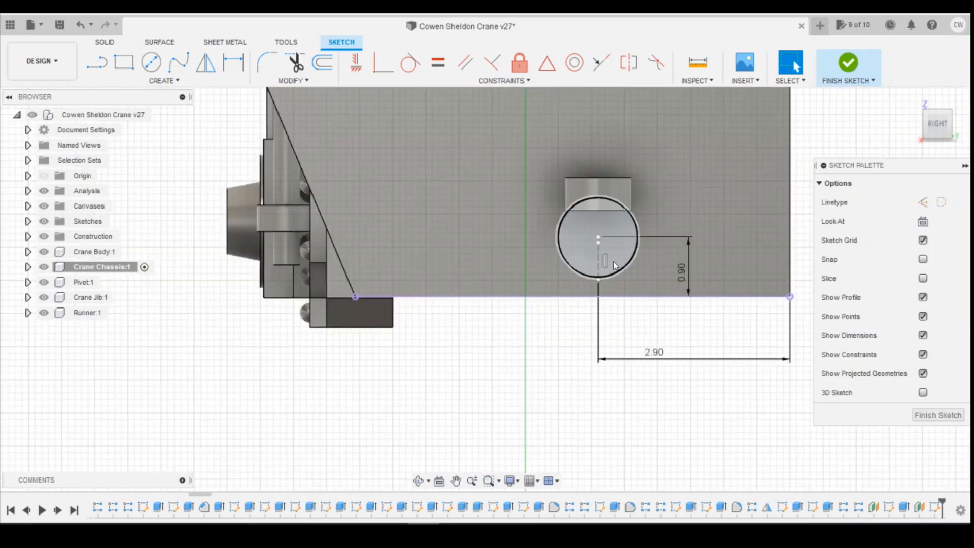
key(d)
click(599, 241)
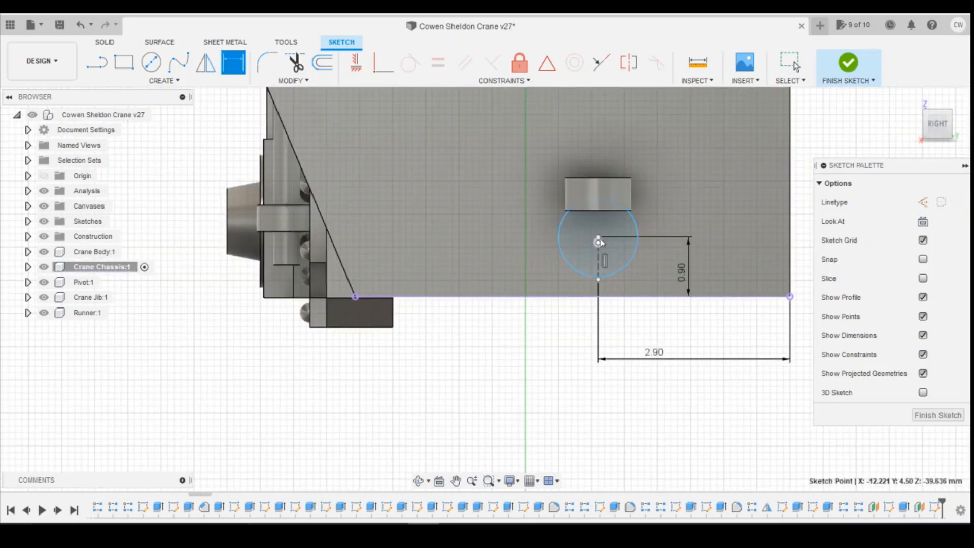
key(Escape)
key(d)
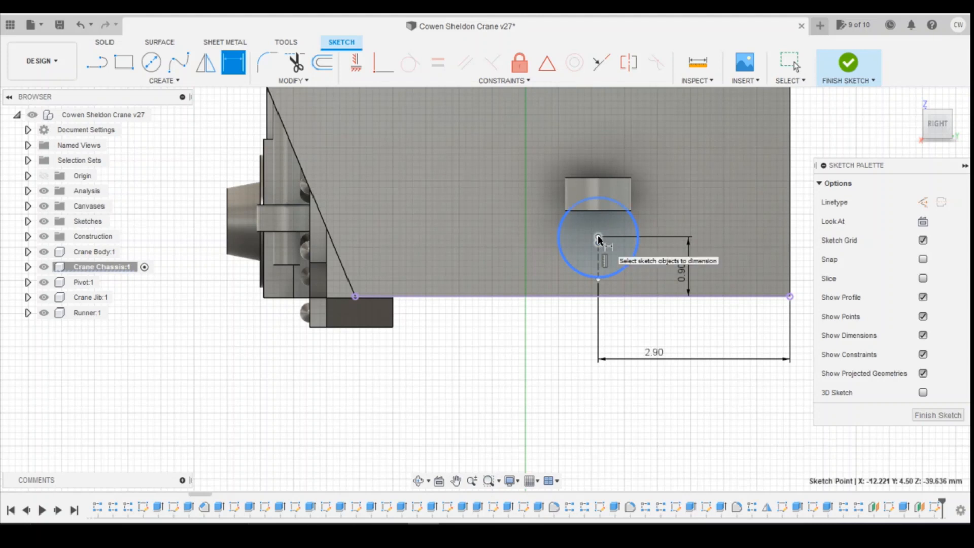
click(599, 242)
click(789, 297)
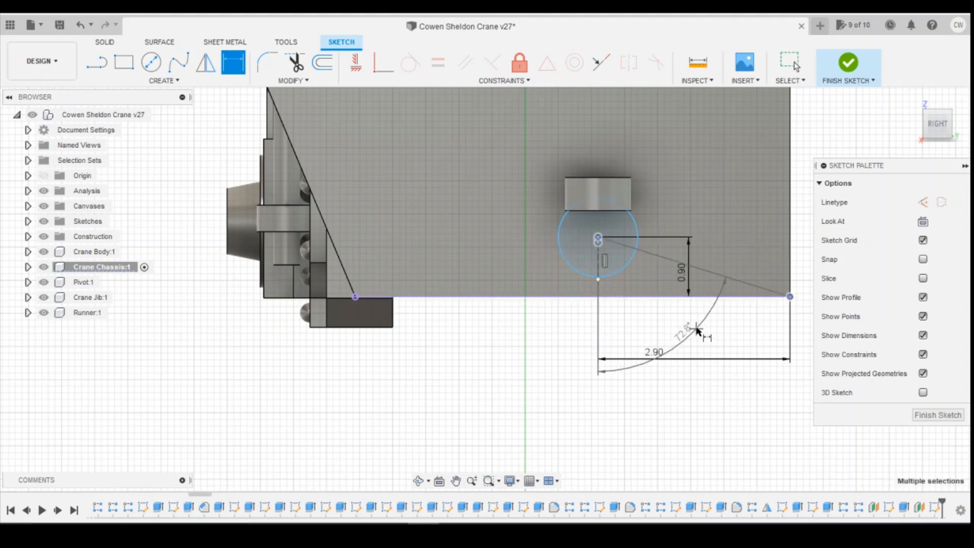
key(Escape)
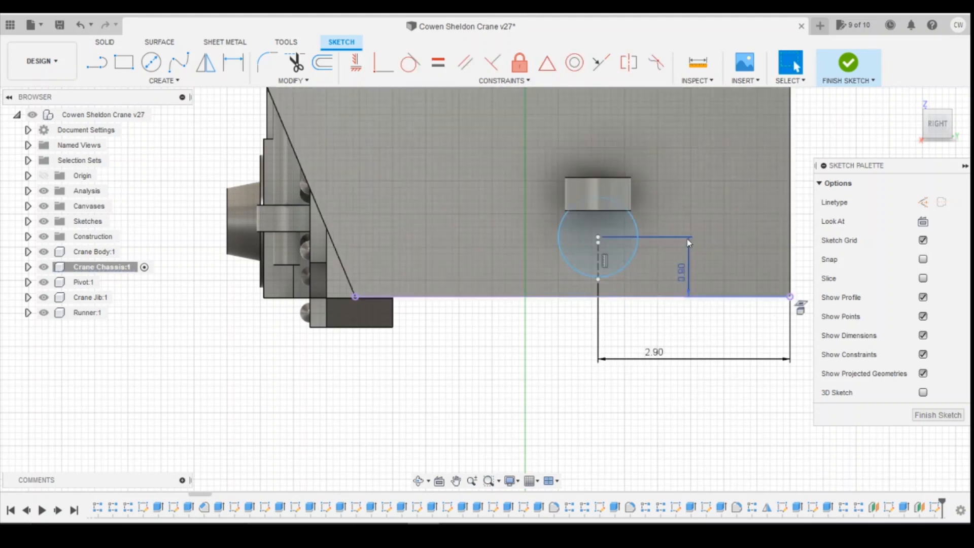
Dimension the circle's centre 2.9 mm horizontally from the buffer beam's square lower corner.
key(d)
click(598, 237)
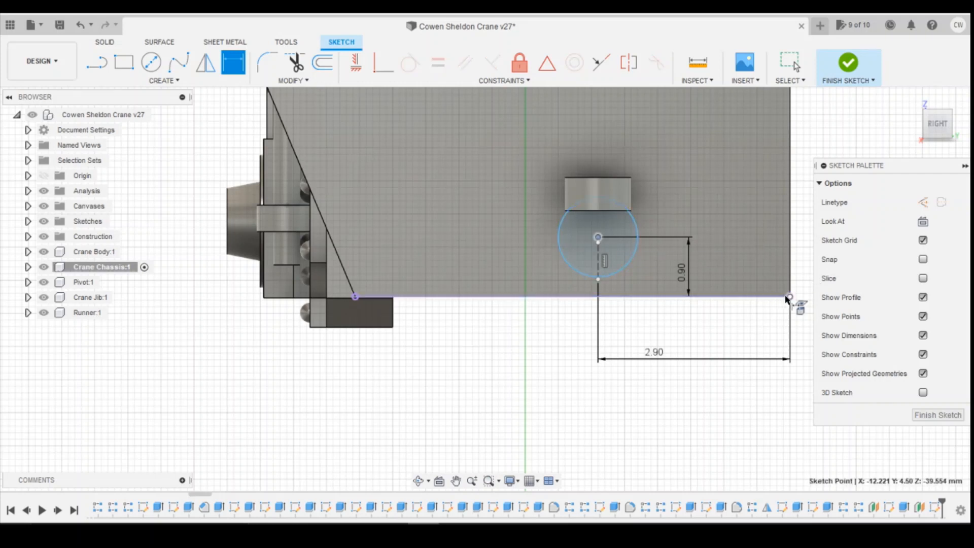
click(790, 297)
click(687, 322)
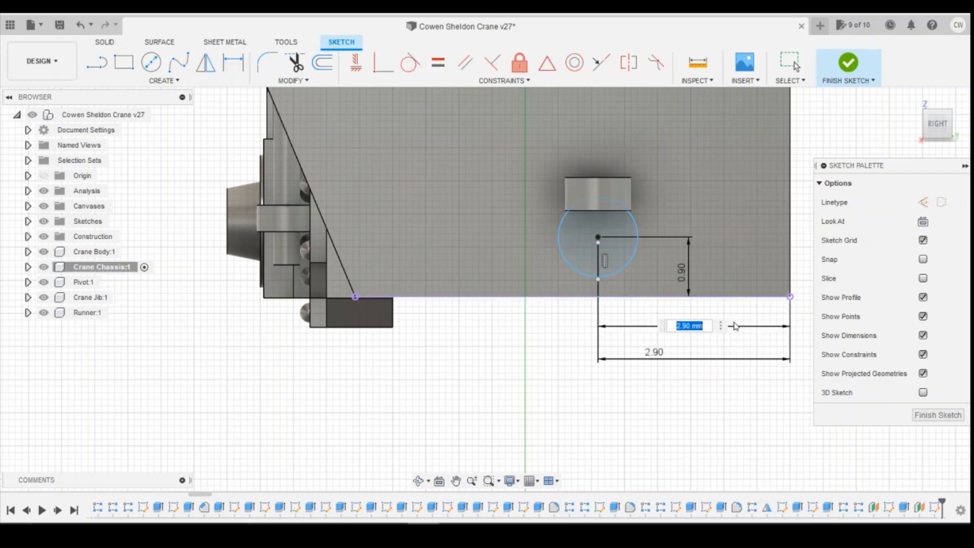
key(Return)
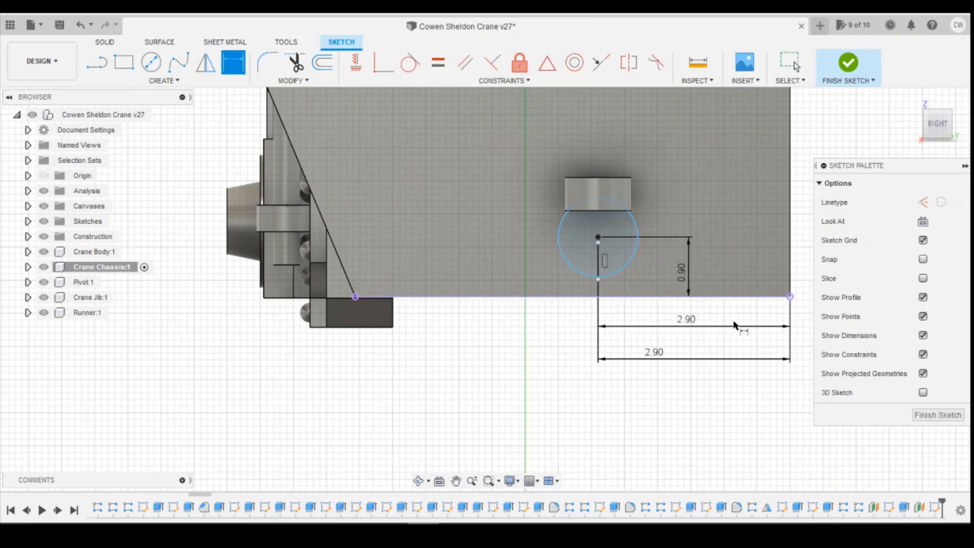
Dimension the circle's diameter at 1.2 mm.
click(628, 266)
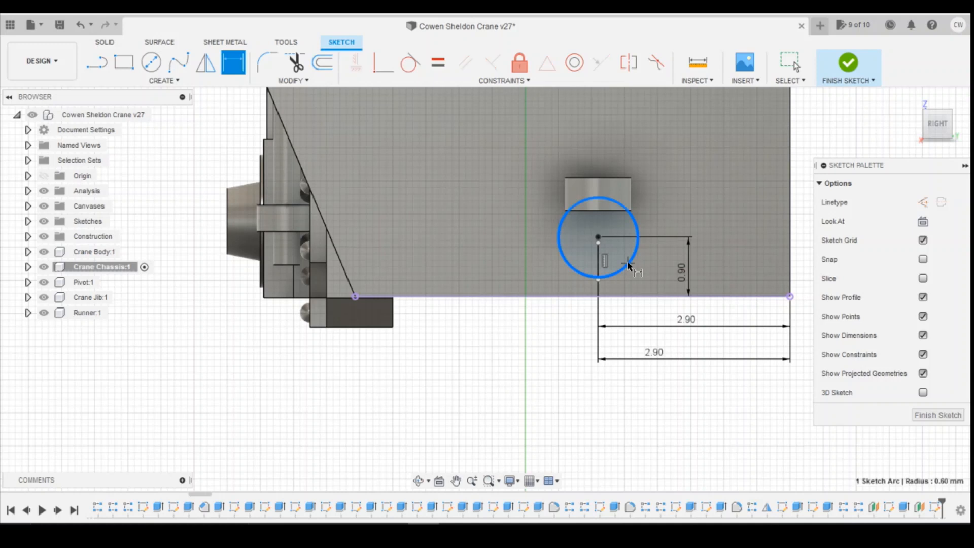
click(620, 235)
text(1.2)
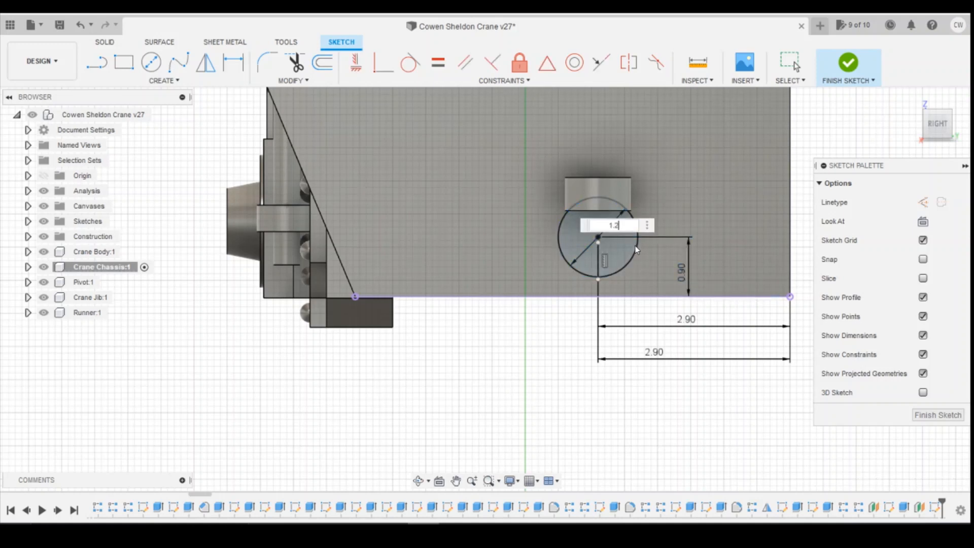
key(Return)
Draw a smaller circle concentric with the 1.2 mm circle and set its diameter to 0.7 mm.
scroll(638, 243, up, 2)
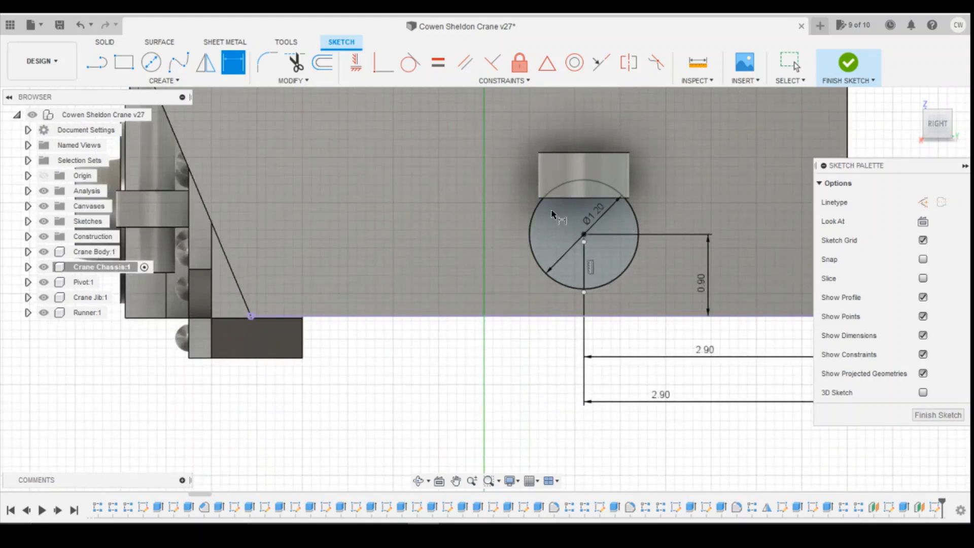
click(151, 70)
click(584, 235)
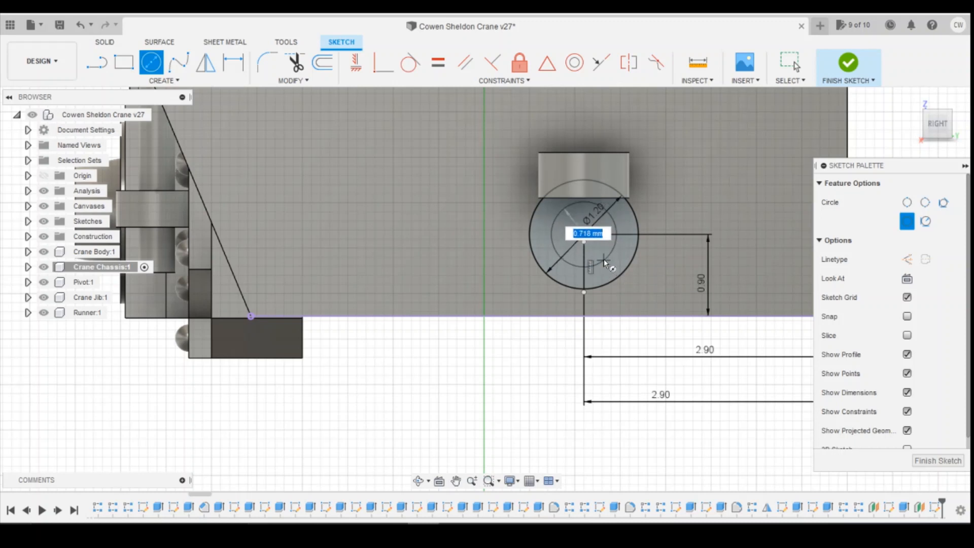
text(7)
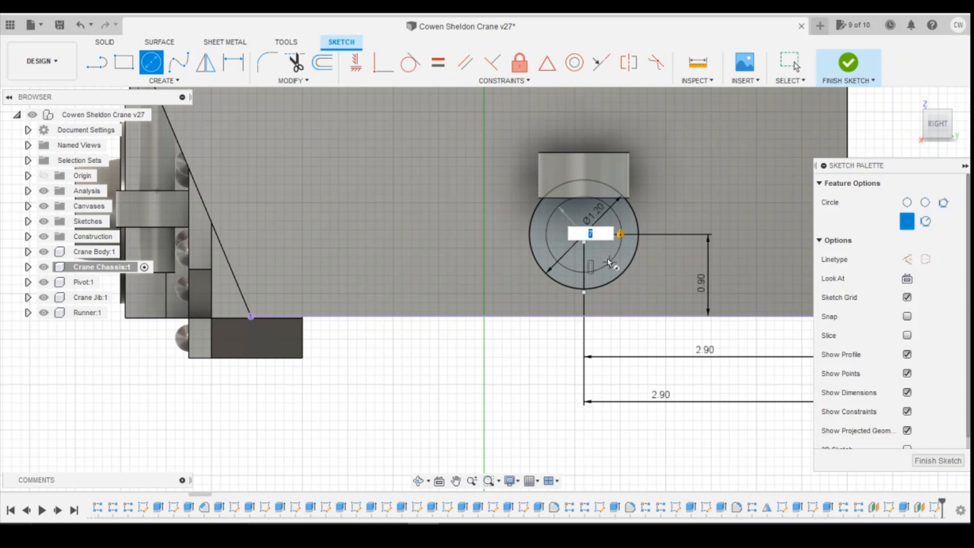
key(Return)
key(Escape)
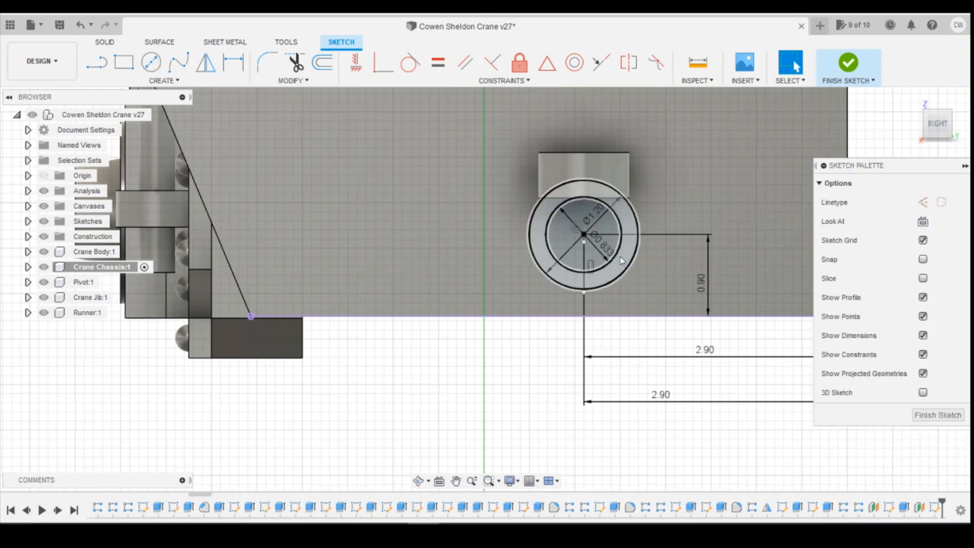
double_click(608, 249)
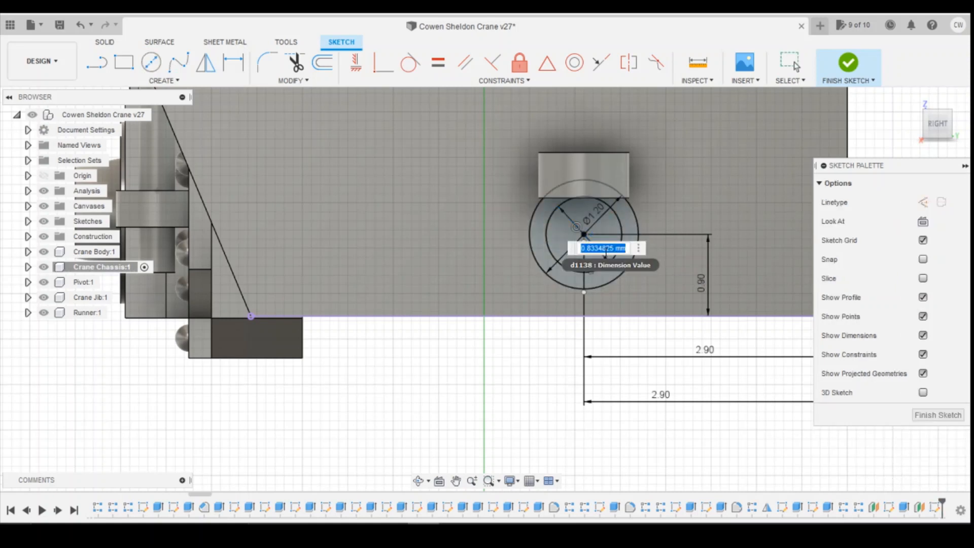
text(0.7)
key(Return)
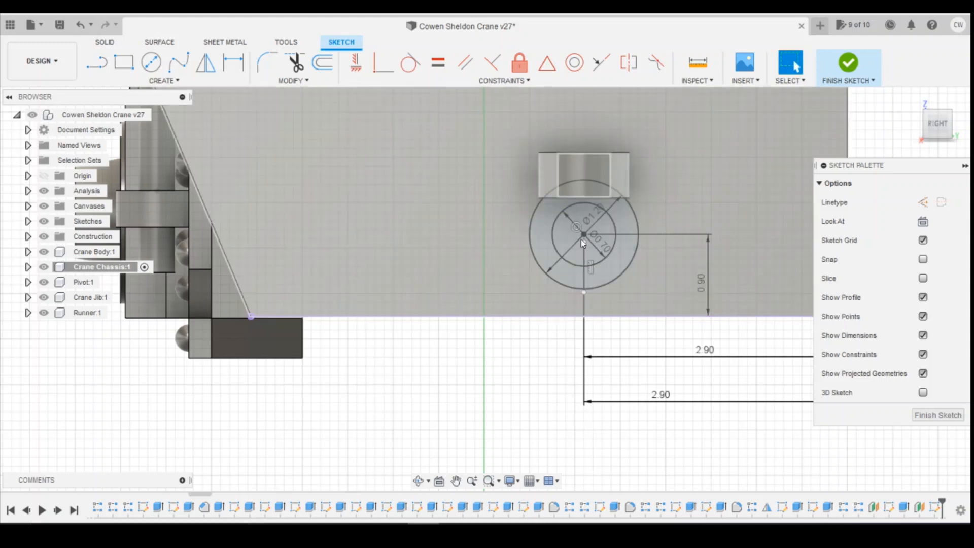
Draw a centre rectangle on the inner circle's lowest point, 0.3 mm wide and about 0.69 mm high, crossing the ring's lower part.
scroll(580, 239, up, 2)
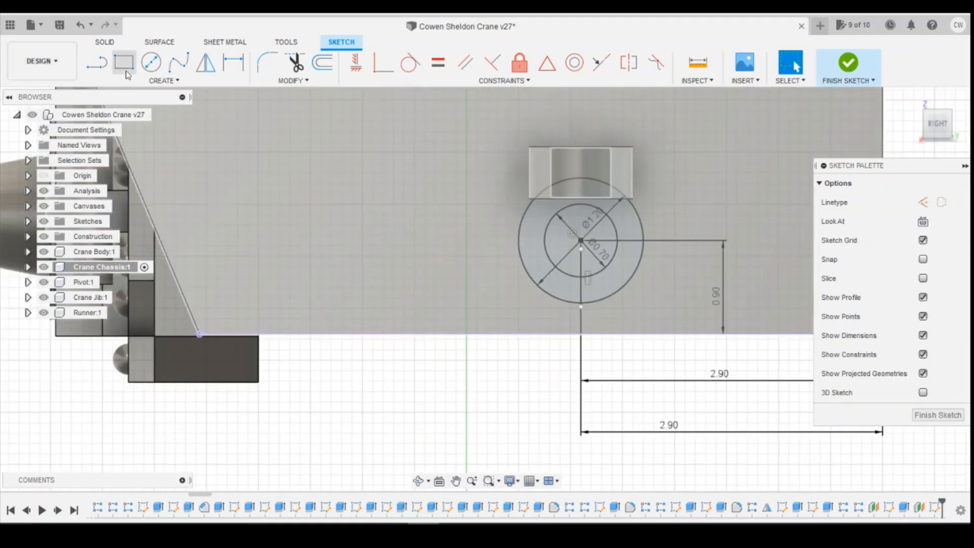
key(r)
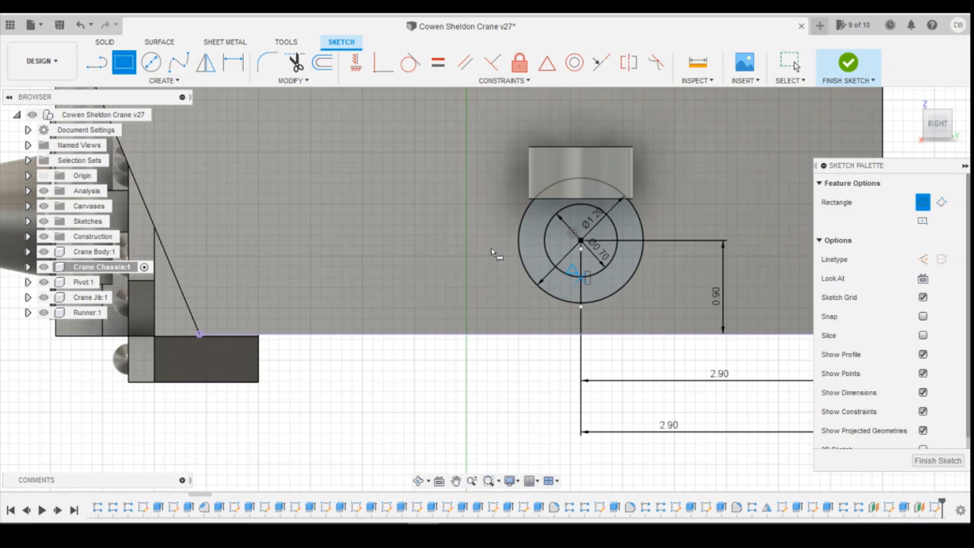
click(127, 82)
mouse_move(155, 114)
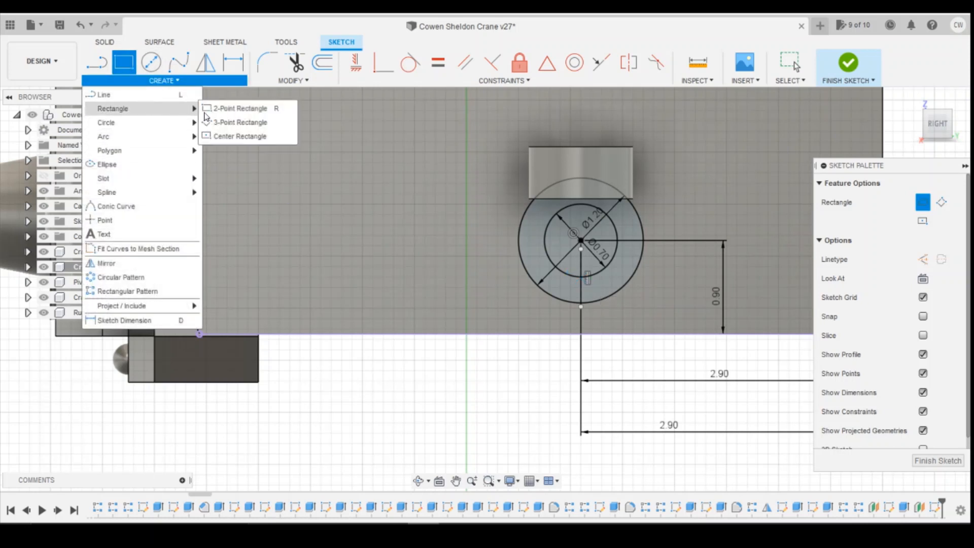
click(248, 135)
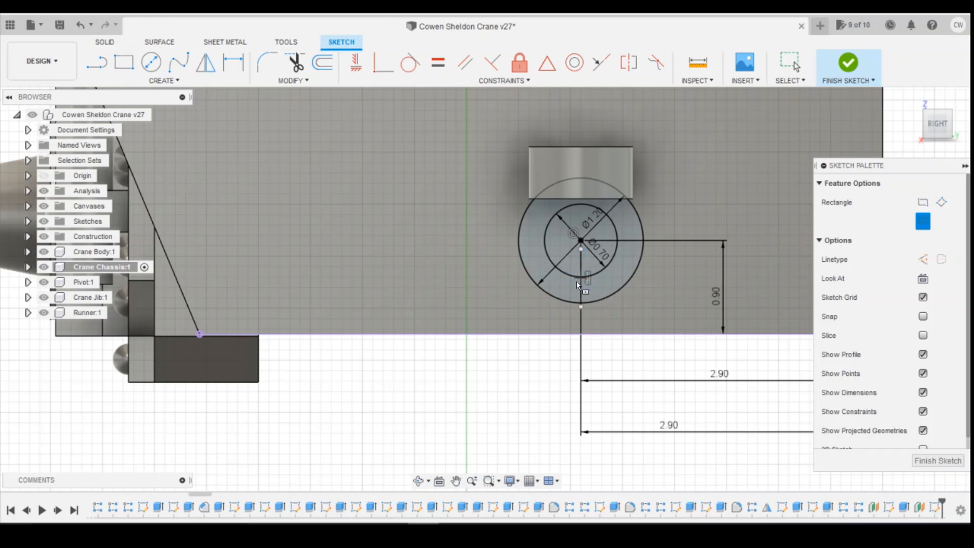
click(582, 307)
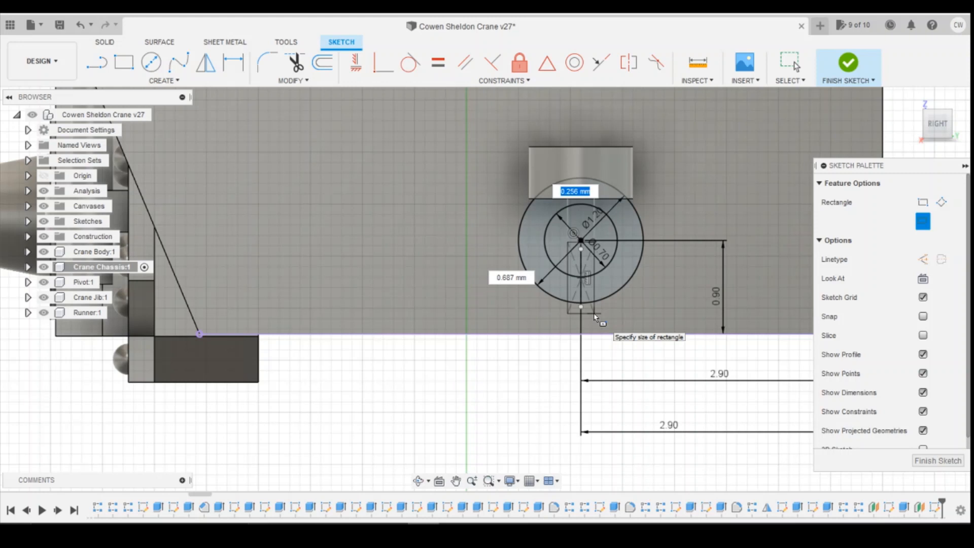
text(3)
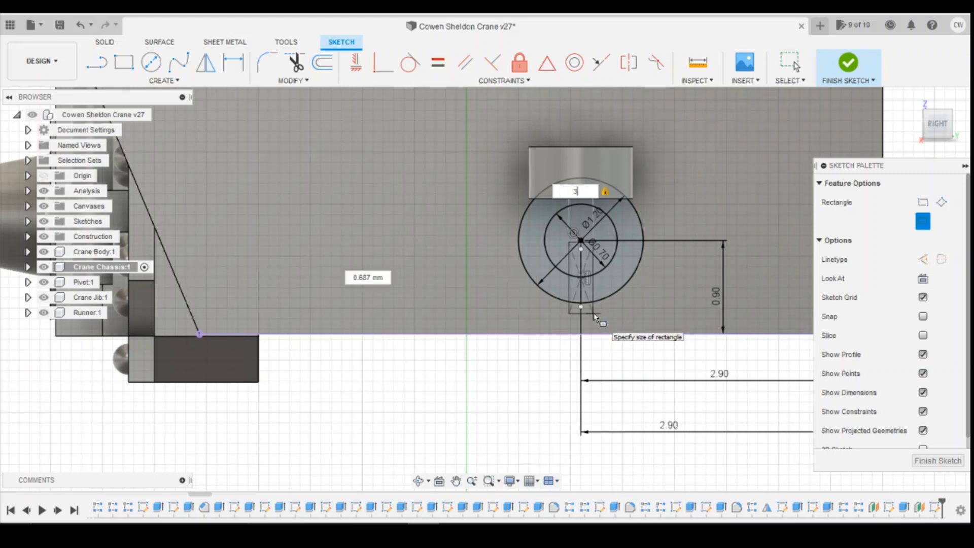
key(BackSpace)
text(0.3)
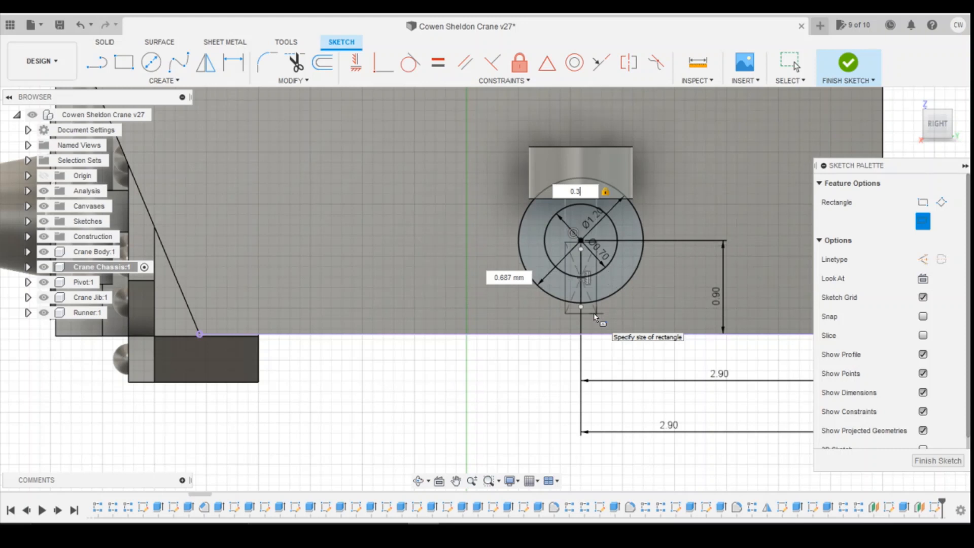
key(Return)
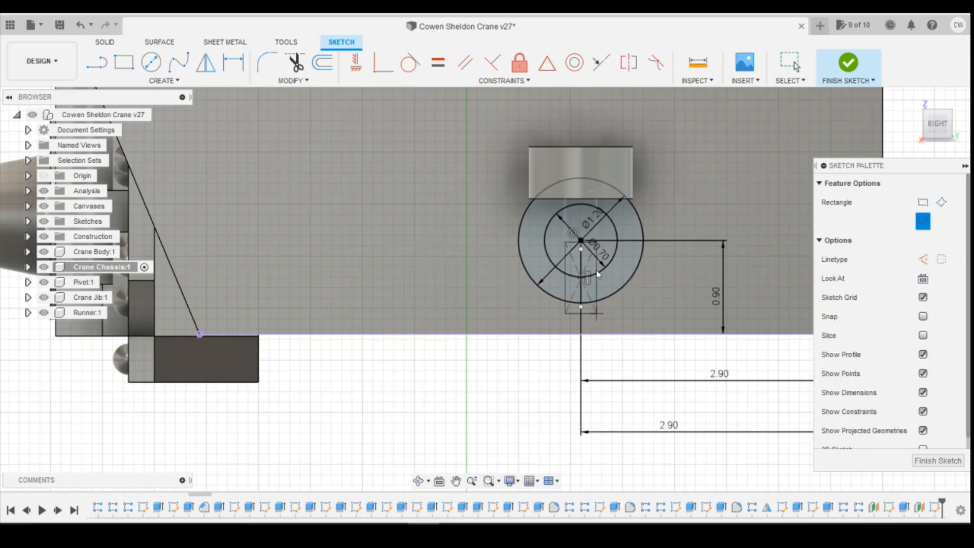
key(Escape)
scroll(614, 262, up, 2)
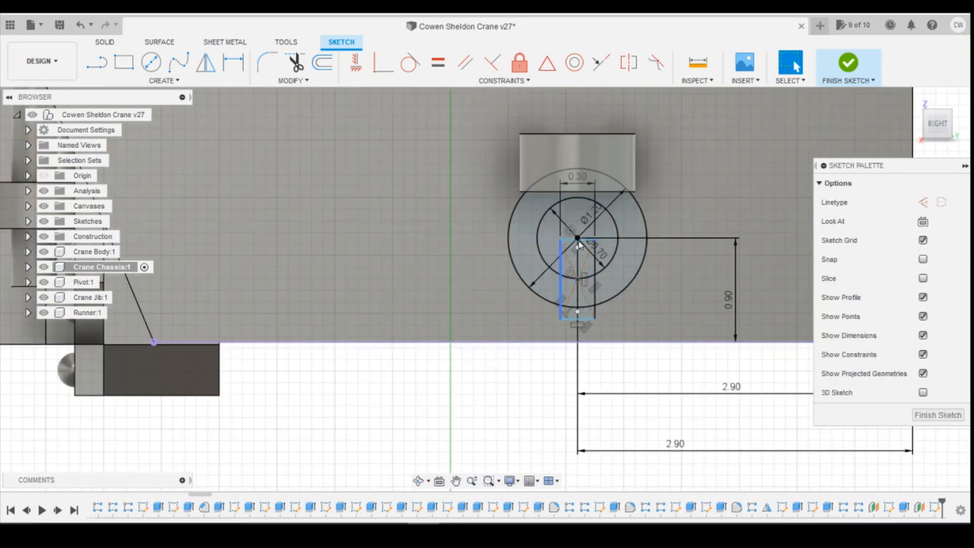
Set up a symmetric extrusion of the slotted ring profile, 0.5 mm each way, with the Join operation.
click(619, 275)
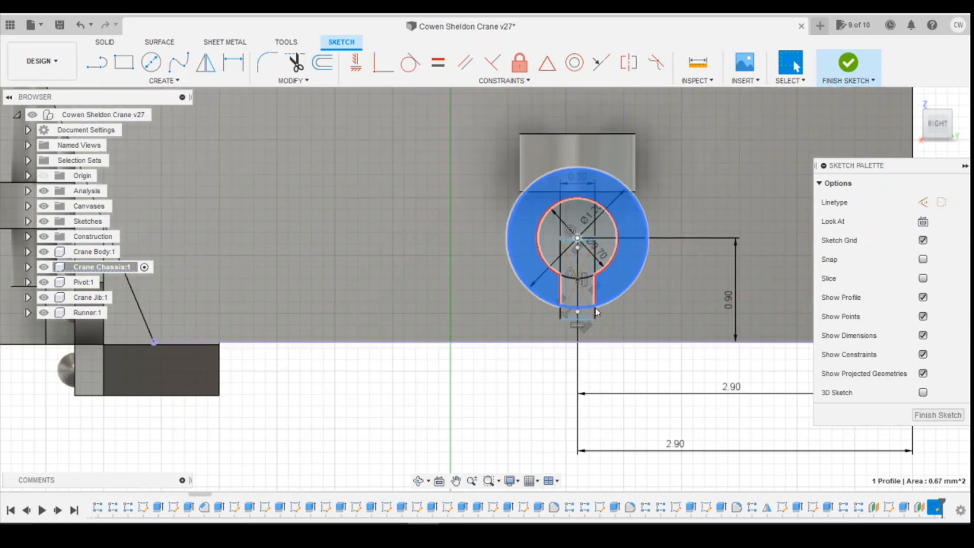
right_click(622, 258)
click(604, 376)
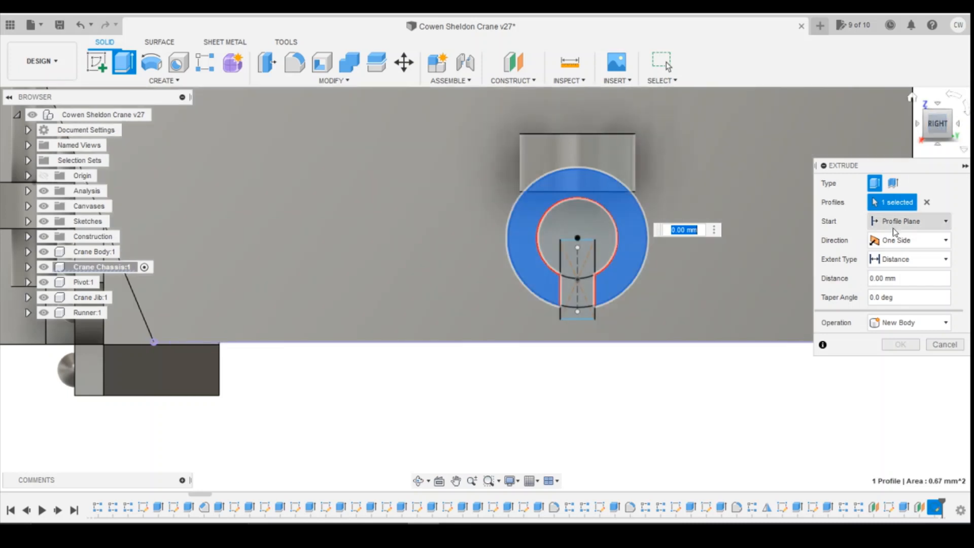
click(903, 240)
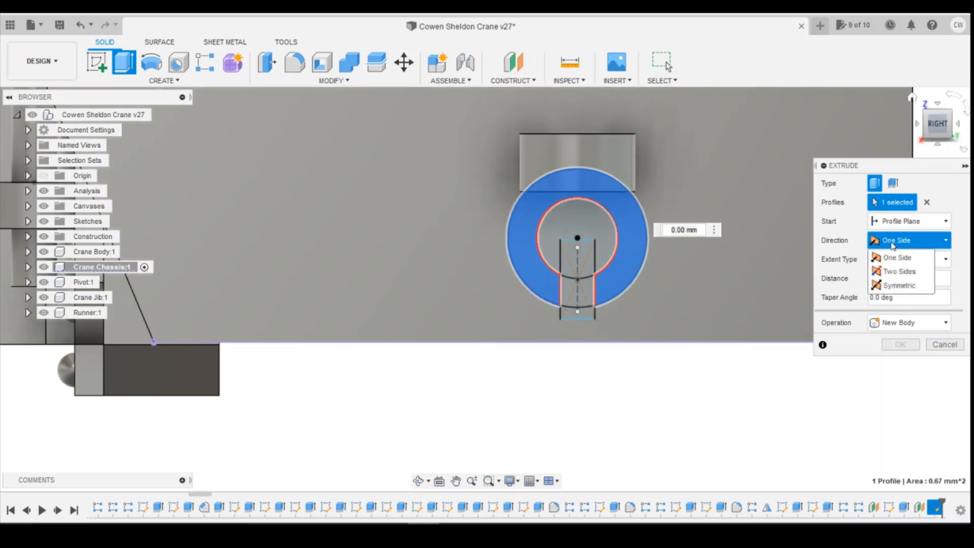
click(899, 285)
mouse_move(487, 289)
shift+middle_down()
mouse_move(499, 290)
mouse_move(533, 238)
shift+middle_up()
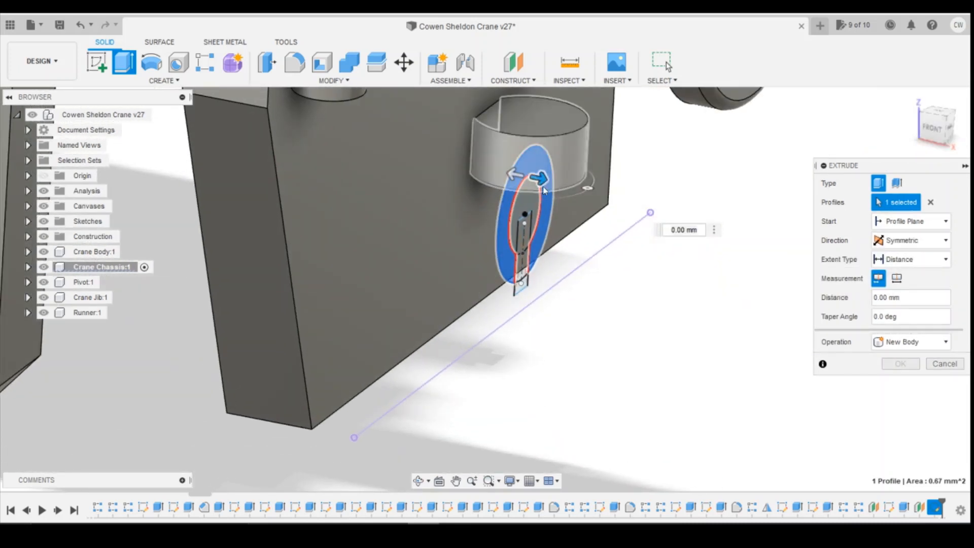
drag(542, 190, 591, 204)
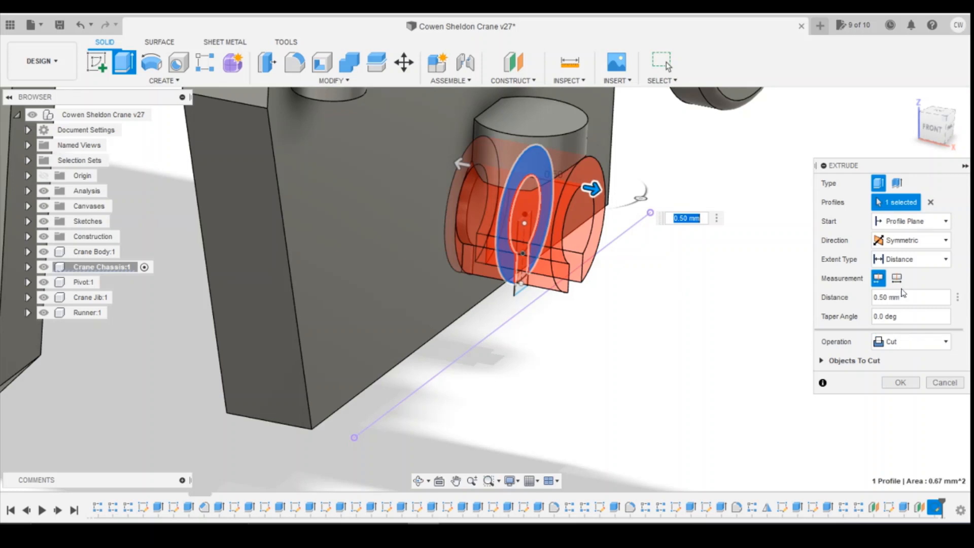
click(911, 342)
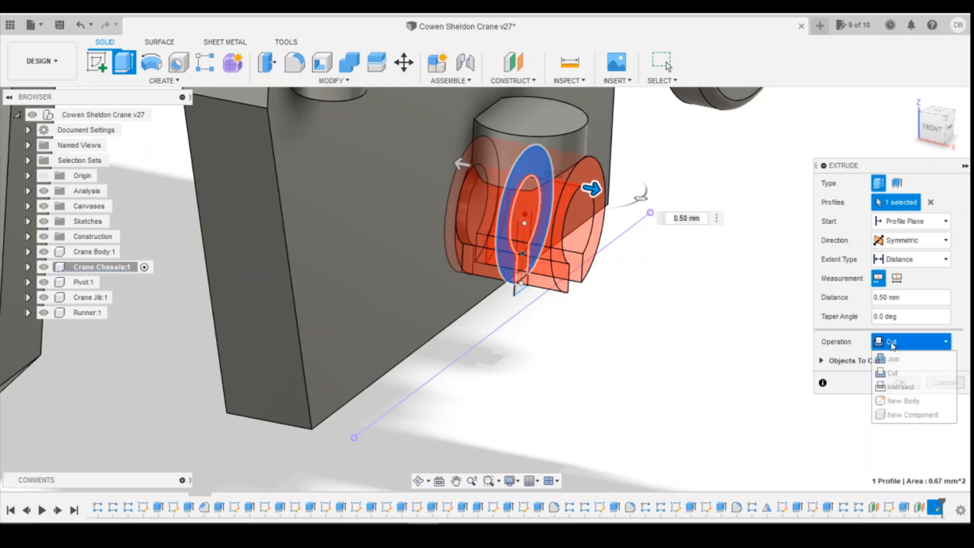
click(886, 360)
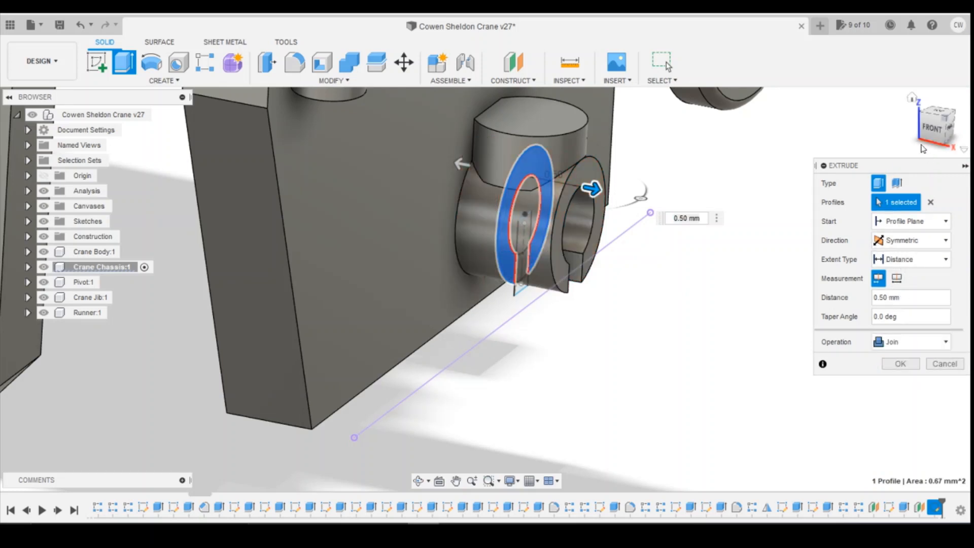
Switch the ring extrusion to two sides, 0.2 mm away from the buffer beam and 0.5 mm towards it, and apply it.
click(932, 128)
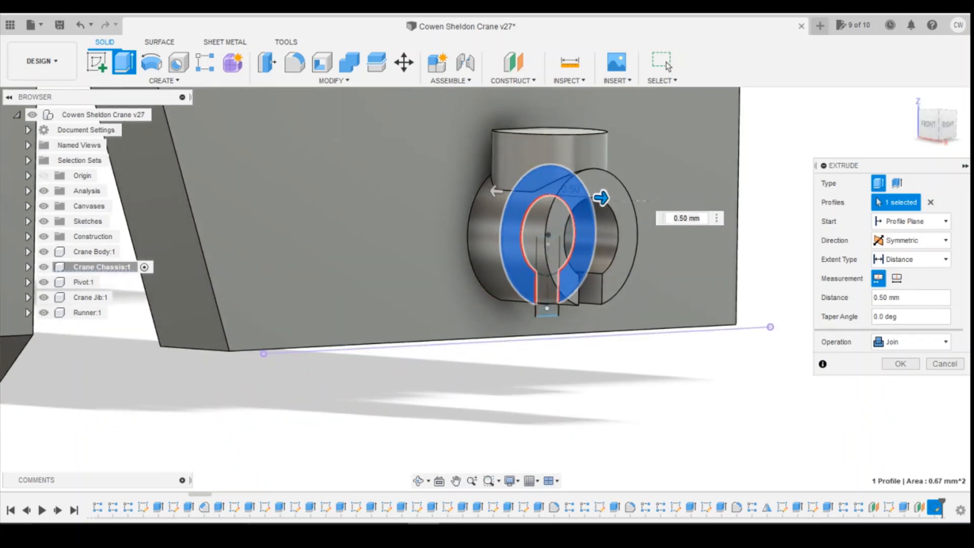
click(361, 493)
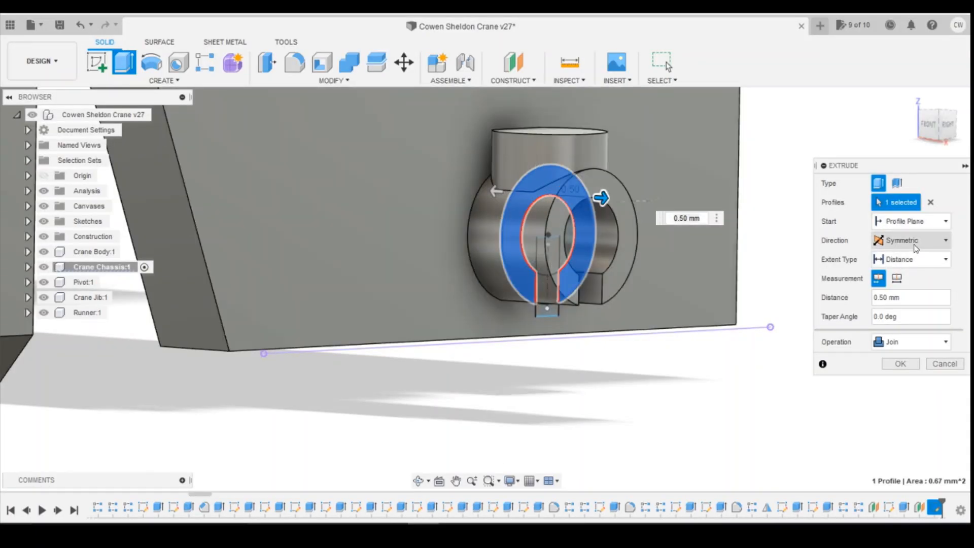
click(916, 247)
click(900, 267)
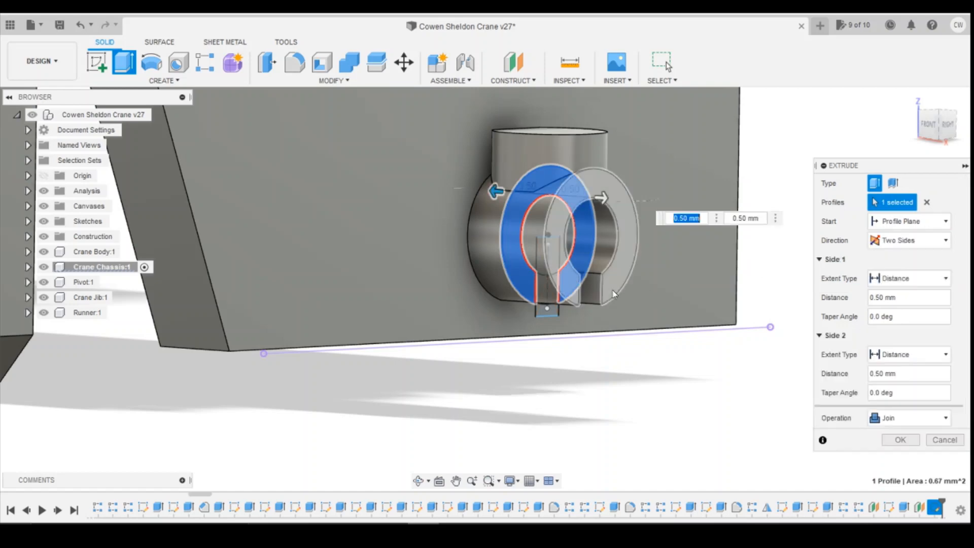
drag(600, 198, 580, 200)
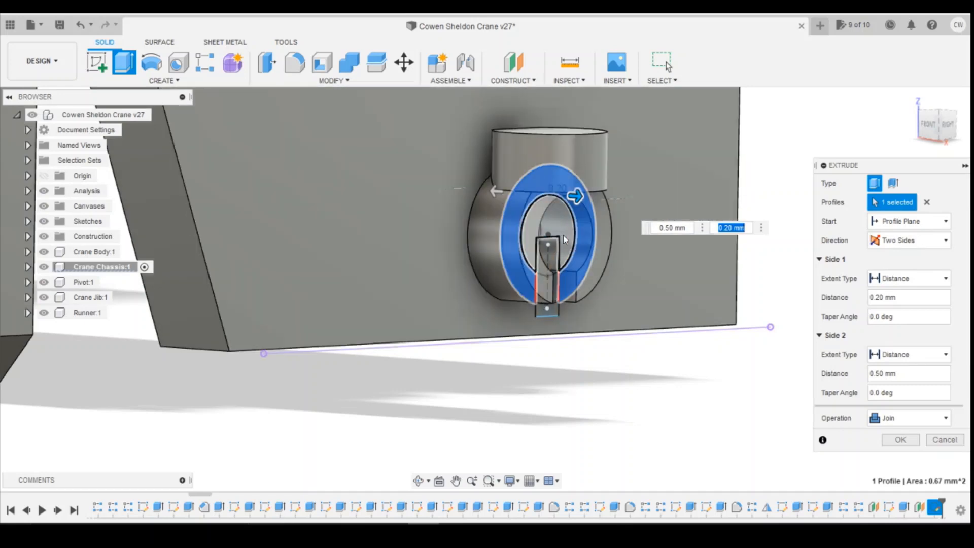
drag(930, 125, 944, 146)
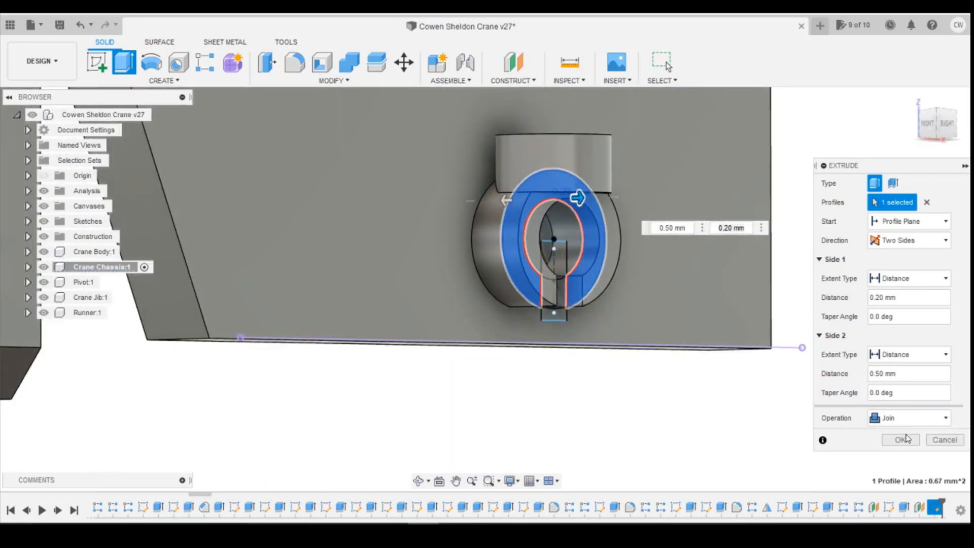
click(900, 440)
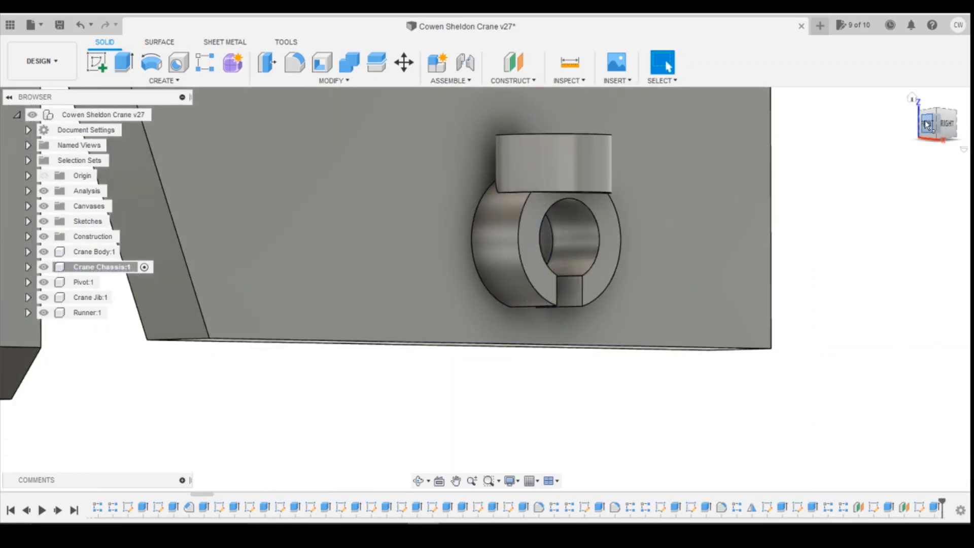
Sketch a 0.4 mm diameter circle on the top face of the disc above the slotted ring, concentric with the disc.
click(927, 124)
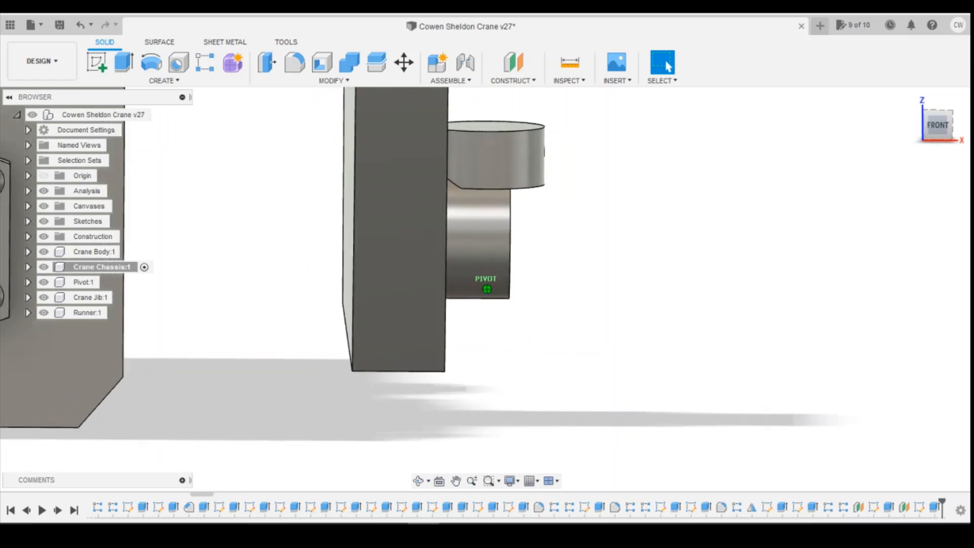
mouse_move(935, 126)
mouse_down()
mouse_move(909, 122)
mouse_move(909, 111)
mouse_move(927, 108)
mouse_move(949, 133)
mouse_up()
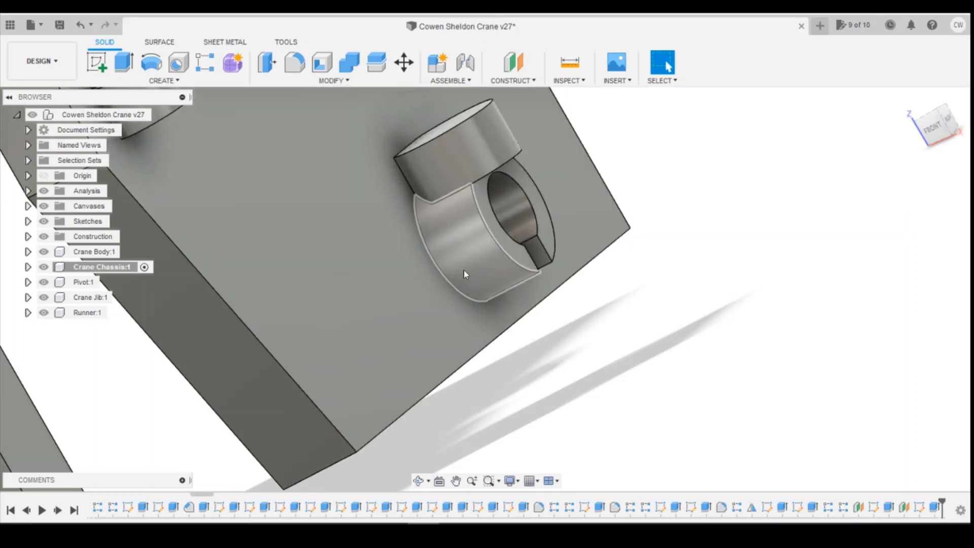
click(944, 126)
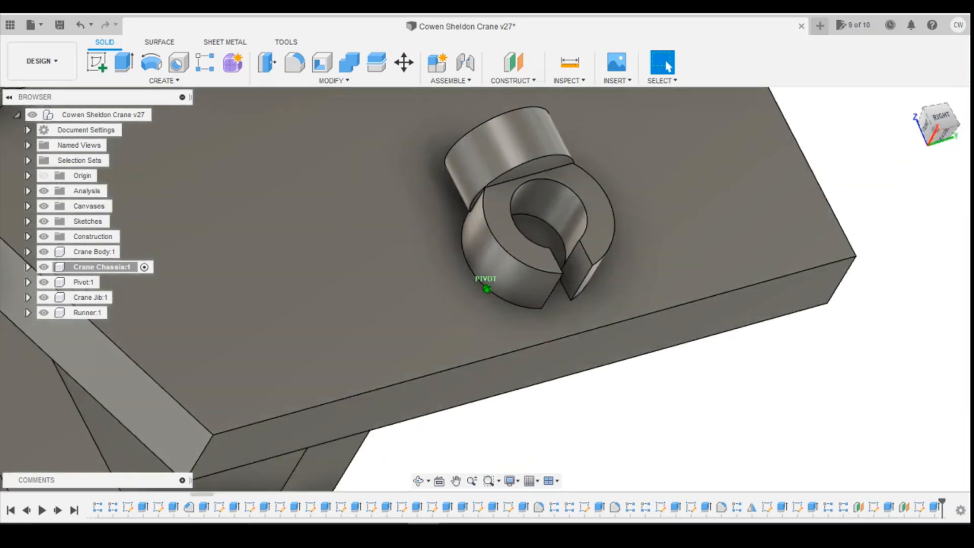
mouse_move(680, 254)
mouse_down()
mouse_move(685, 218)
mouse_move(751, 287)
mouse_up()
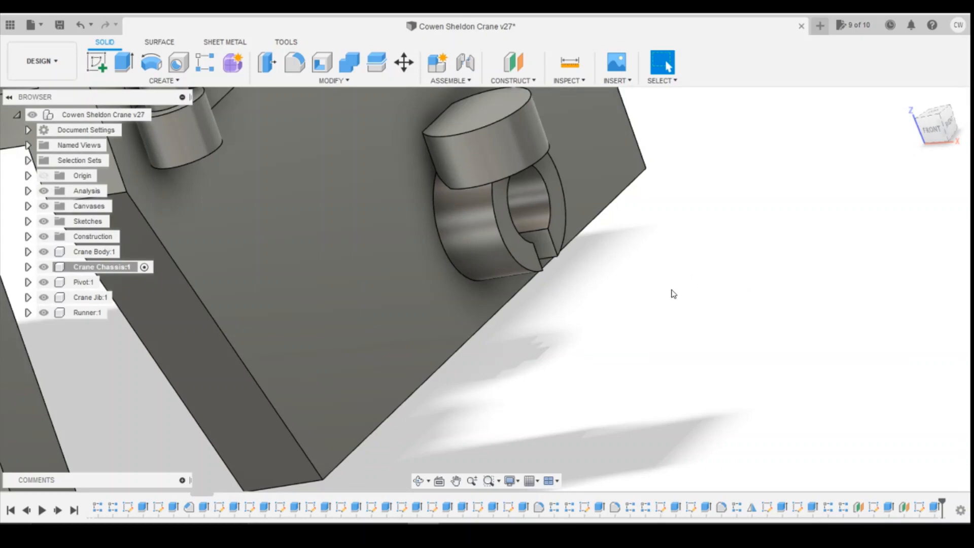
scroll(660, 297, down, 3)
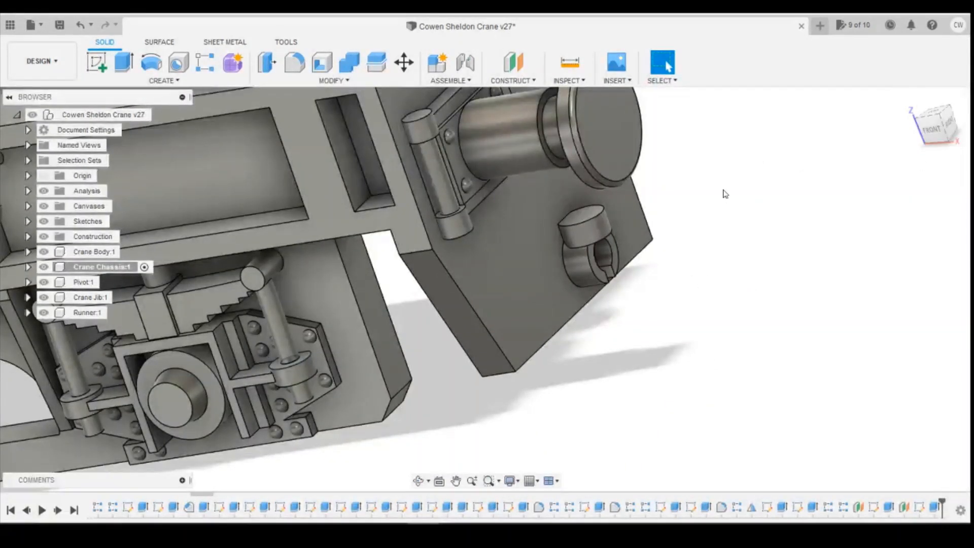
drag(935, 132, 879, 151)
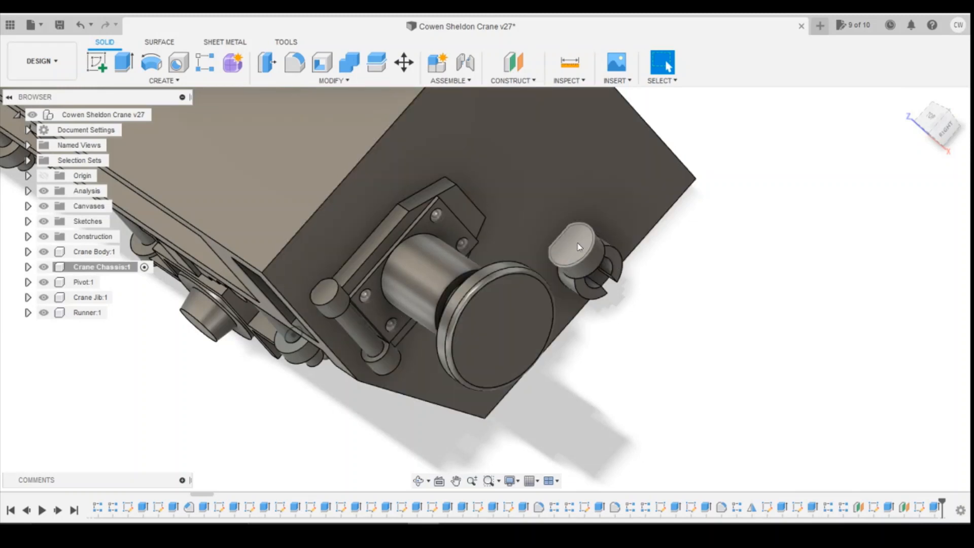
click(98, 63)
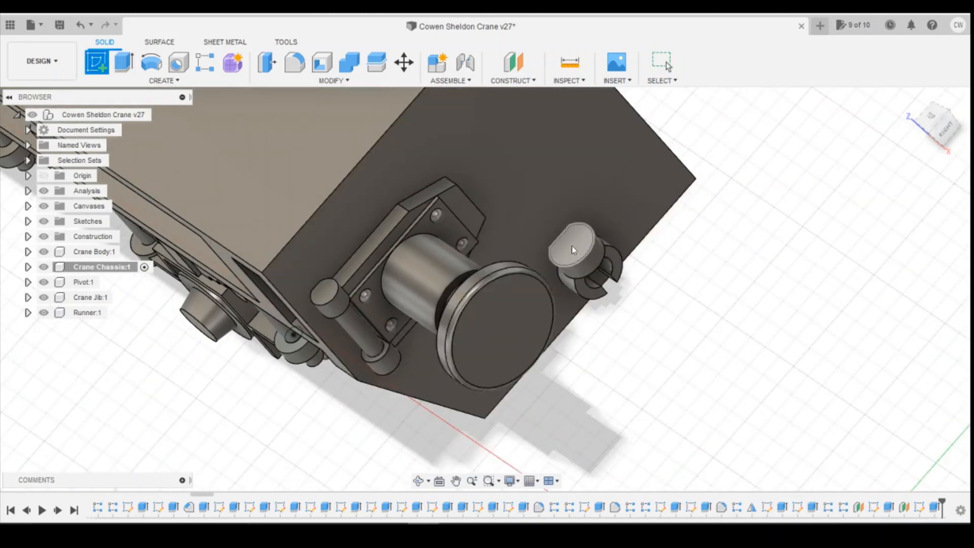
click(593, 260)
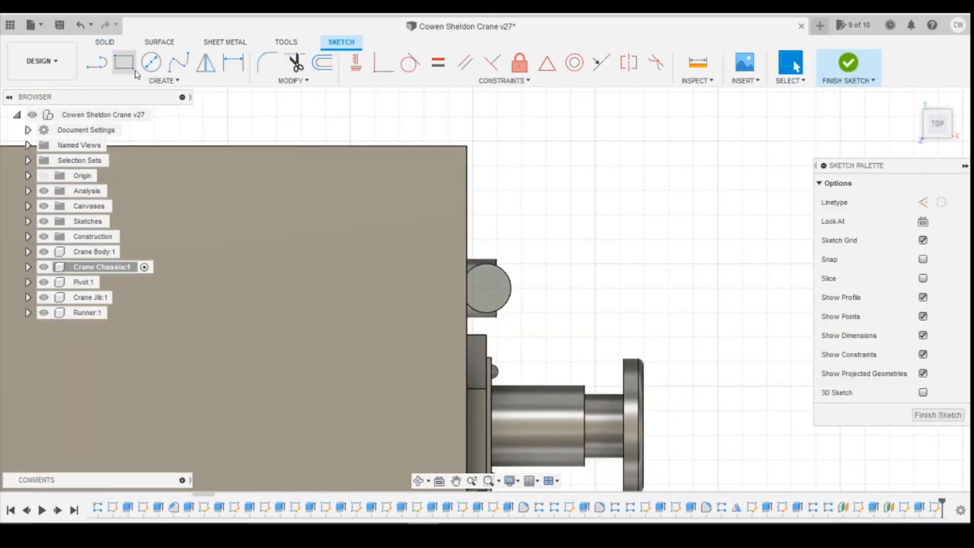
key(c)
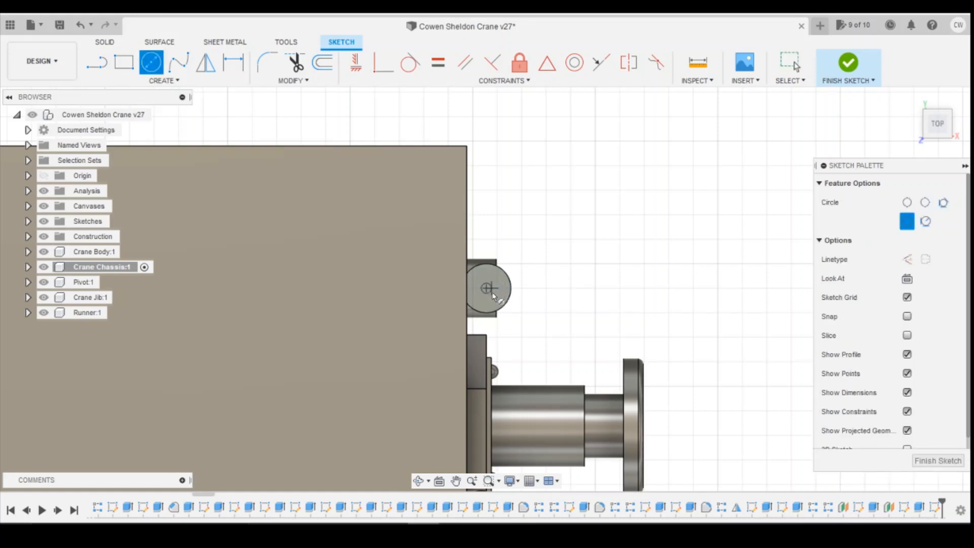
click(492, 294)
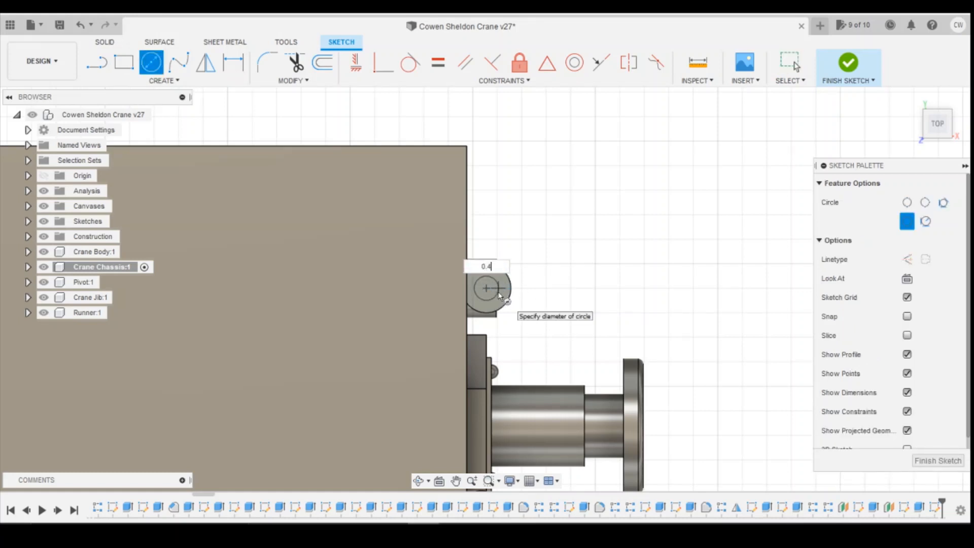
text(40)
key(Return)
key(Escape)
scroll(508, 300, up, 5)
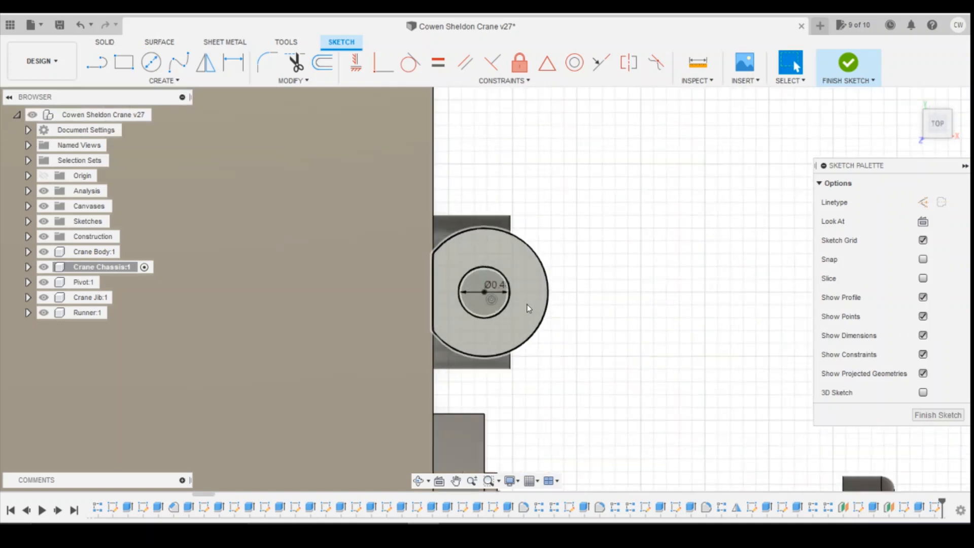
right_click(479, 269)
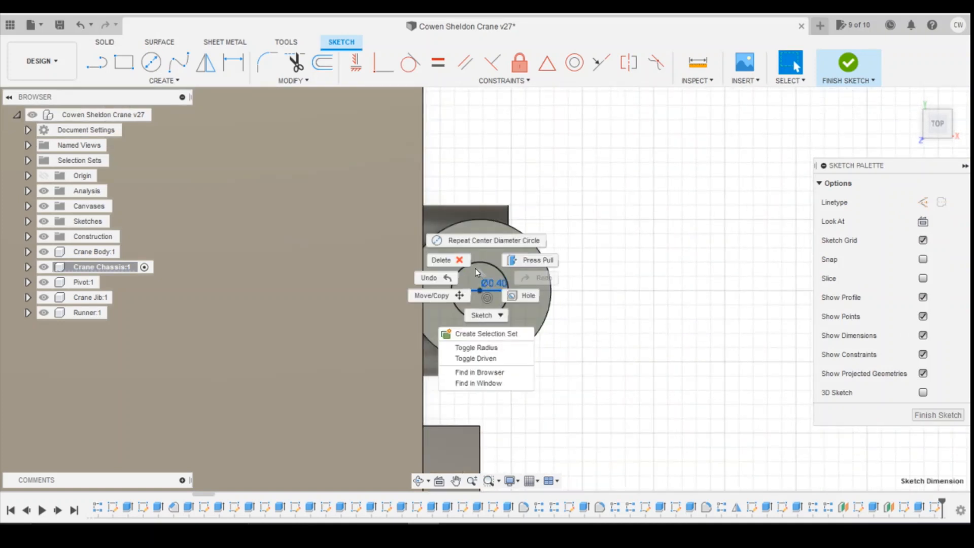
click(477, 275)
click(479, 286)
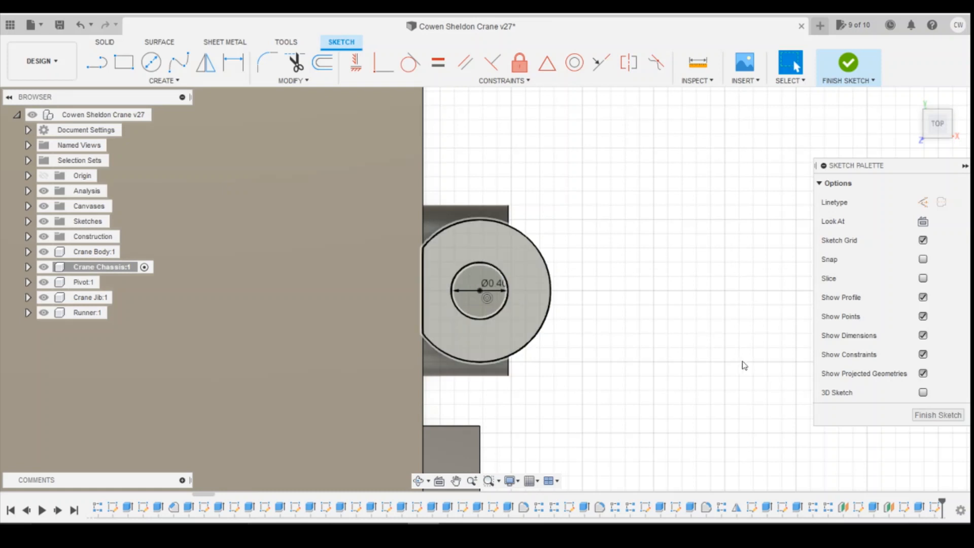
Set up an upward extrusion of the 0.4 mm circle on the disc, 1.30 mm high with the Join operation.
click(477, 278)
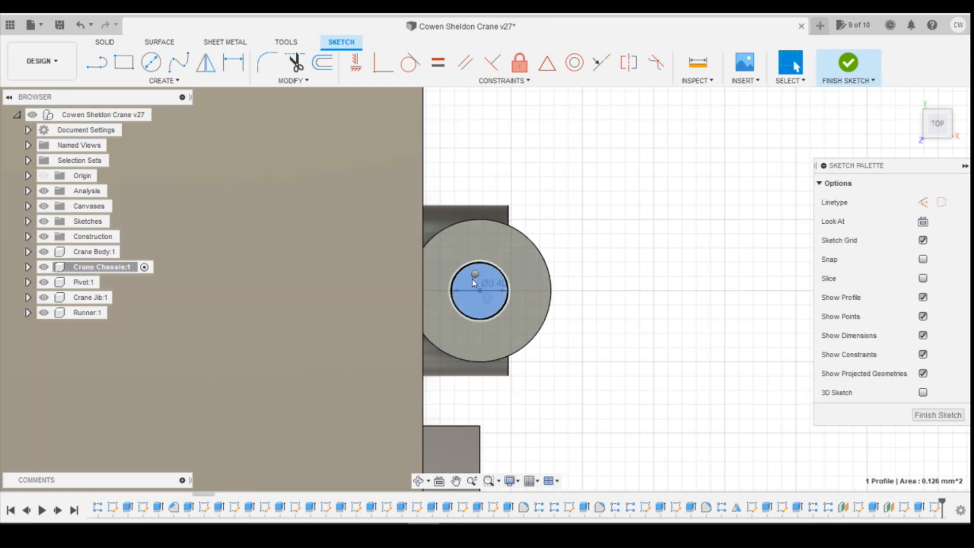
right_click(472, 280)
click(463, 329)
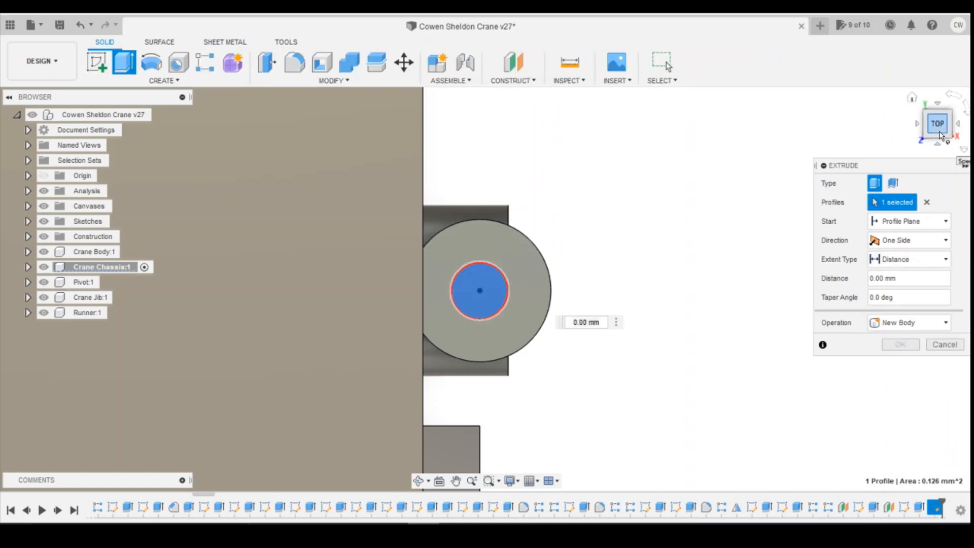
click(951, 135)
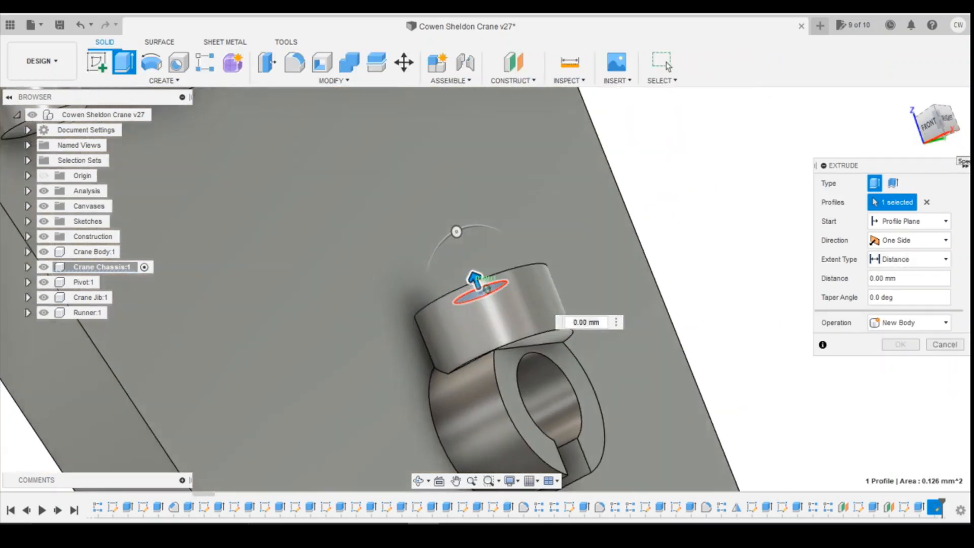
drag(952, 136, 937, 130)
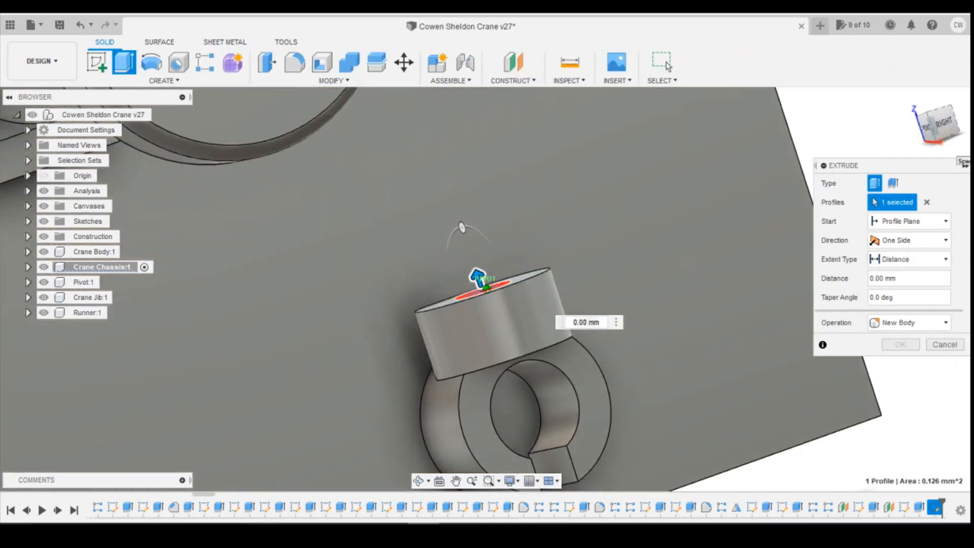
scroll(727, 353, down, 2)
drag(553, 287, 517, 168)
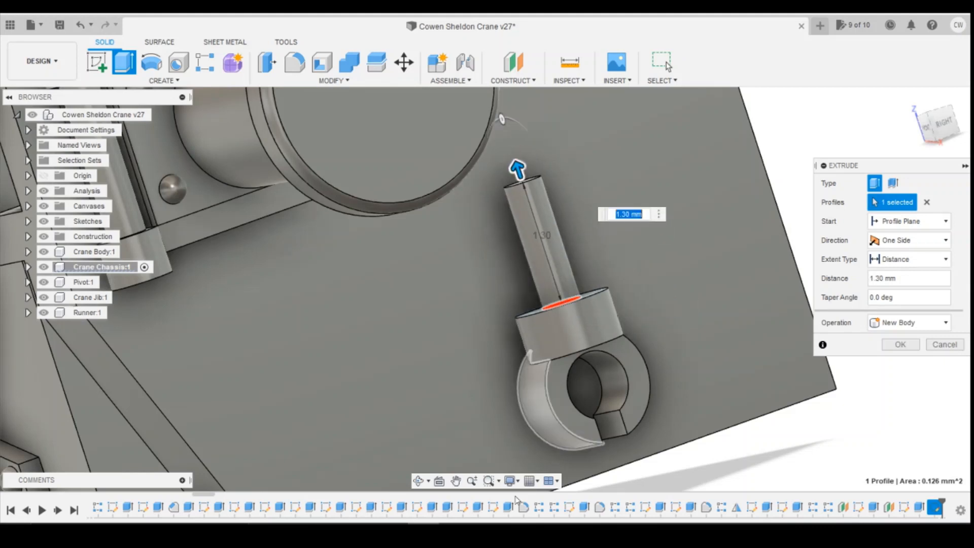
click(908, 323)
click(893, 339)
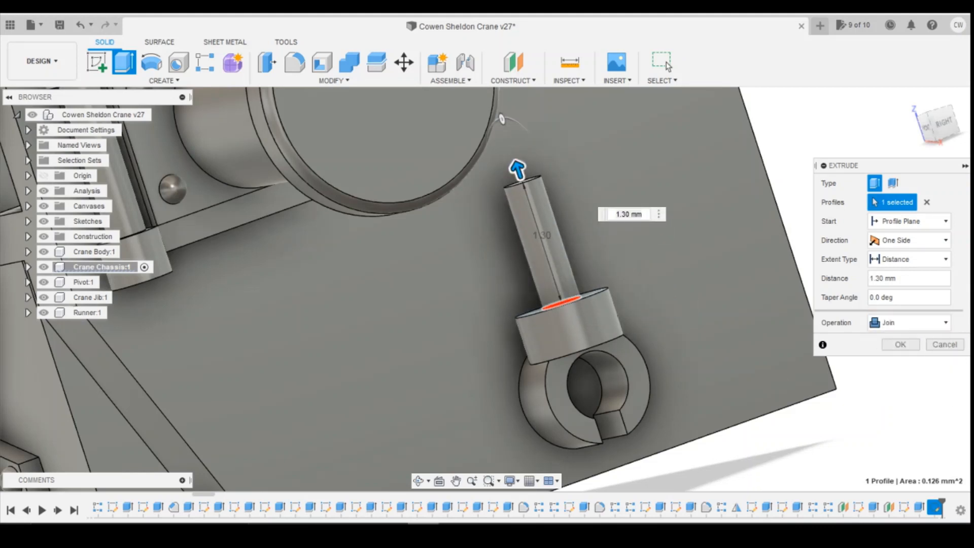
Expand the Crane Chassis component's bodies, set the pin extrusion to 1.40 mm and apply it.
mouse_move(360, 534)
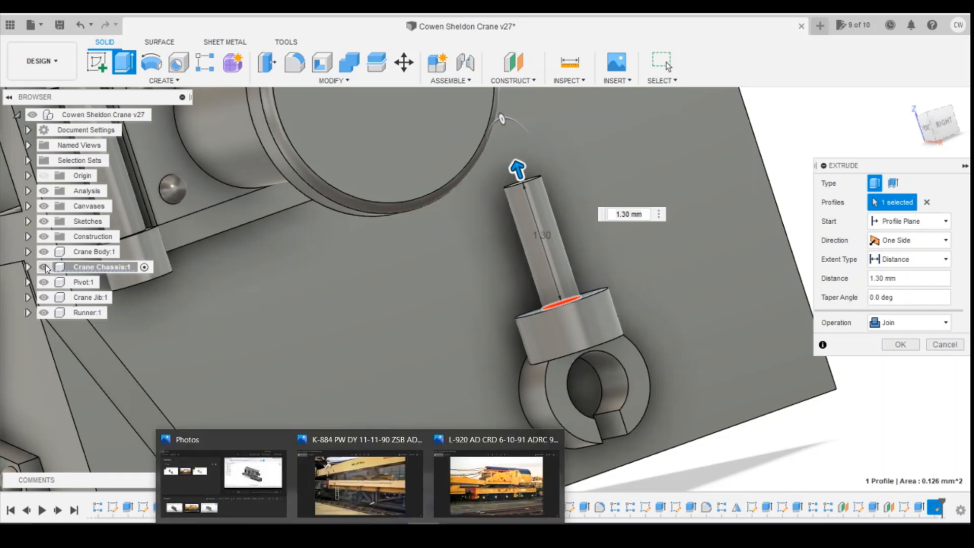
click(28, 267)
click(39, 298)
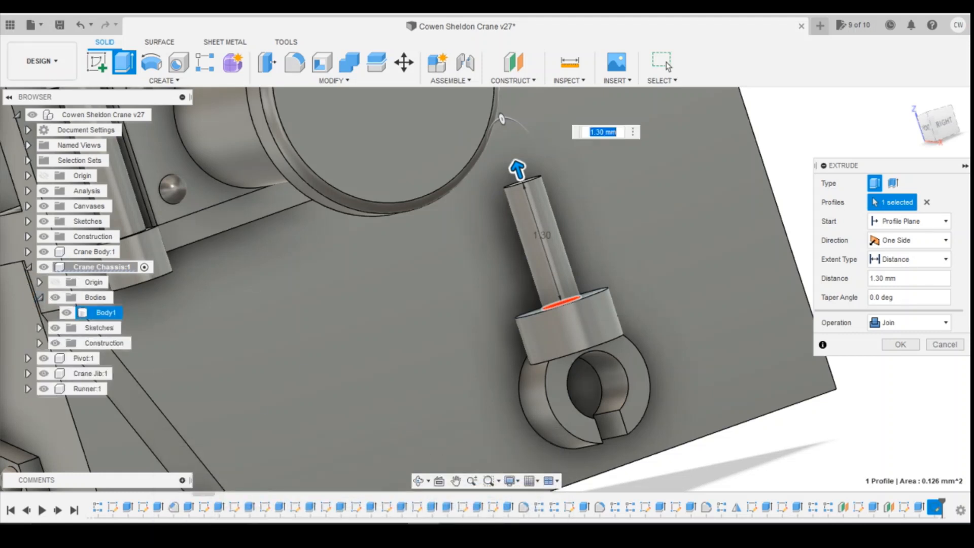
drag(517, 168, 491, 92)
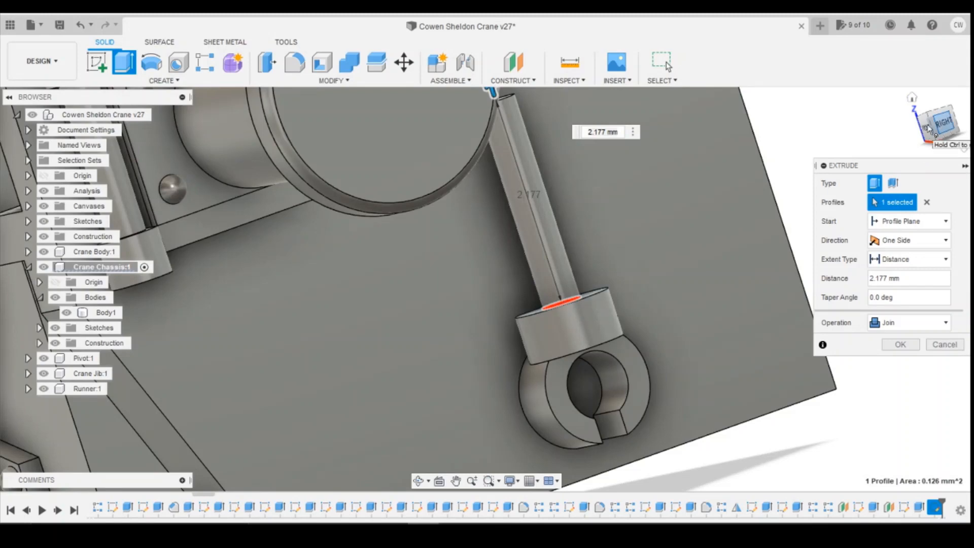
click(927, 125)
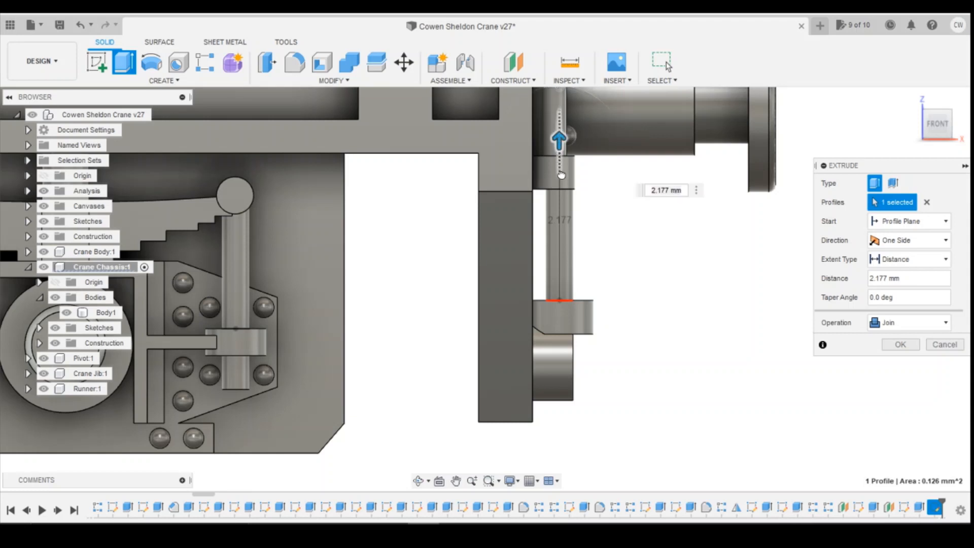
mouse_move(561, 175)
mouse_down()
mouse_move(561, 188)
mouse_move(562, 171)
mouse_move(562, 178)
mouse_up()
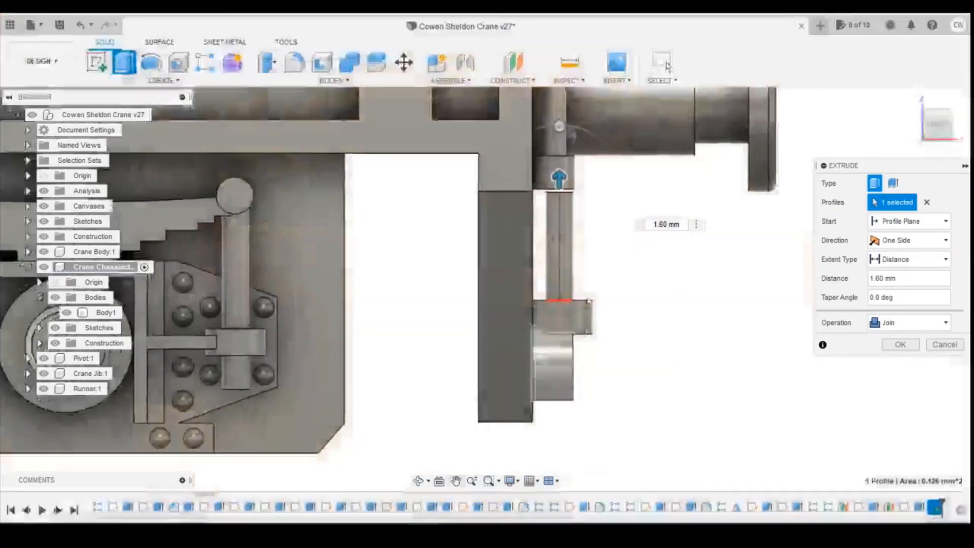
drag(562, 184, 558, 197)
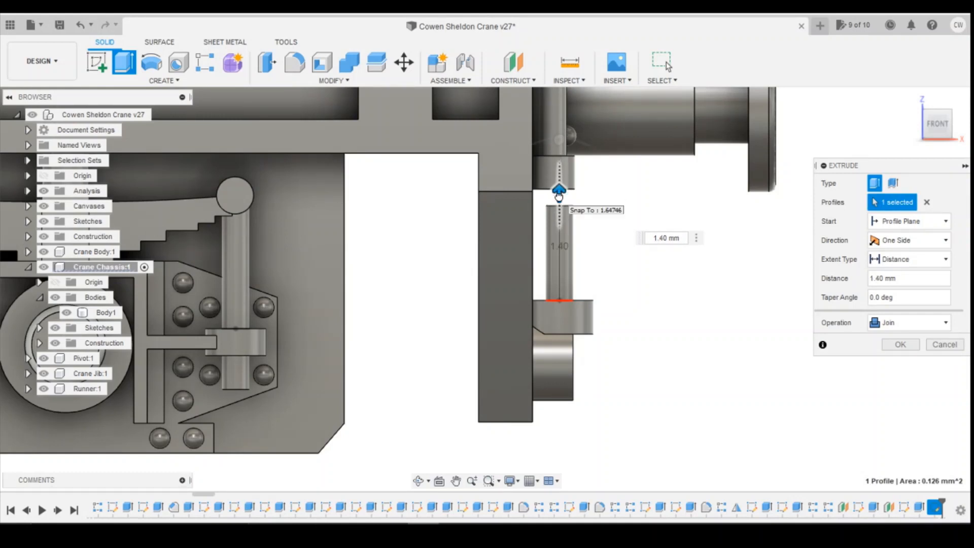
click(901, 346)
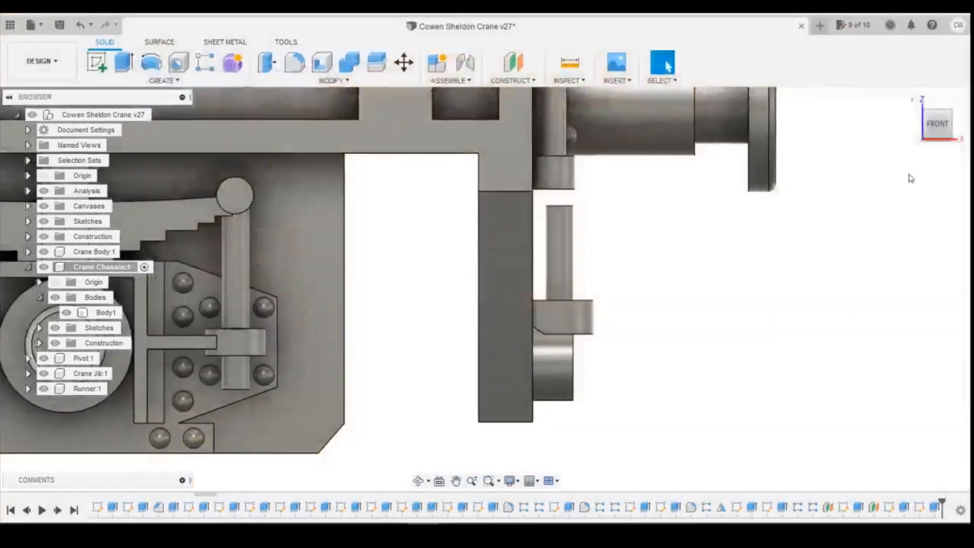
Create an offset plane from the buffer beam's narrow side face at -2.90 mm, passing through the pin's centre.
mouse_move(935, 121)
mouse_down()
mouse_move(878, 126)
mouse_move(909, 119)
mouse_up()
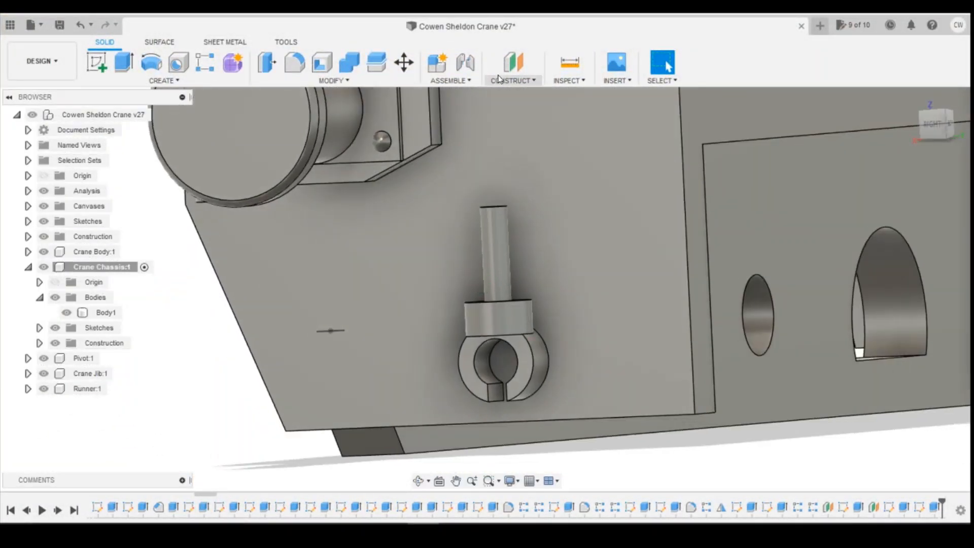
click(513, 63)
click(702, 314)
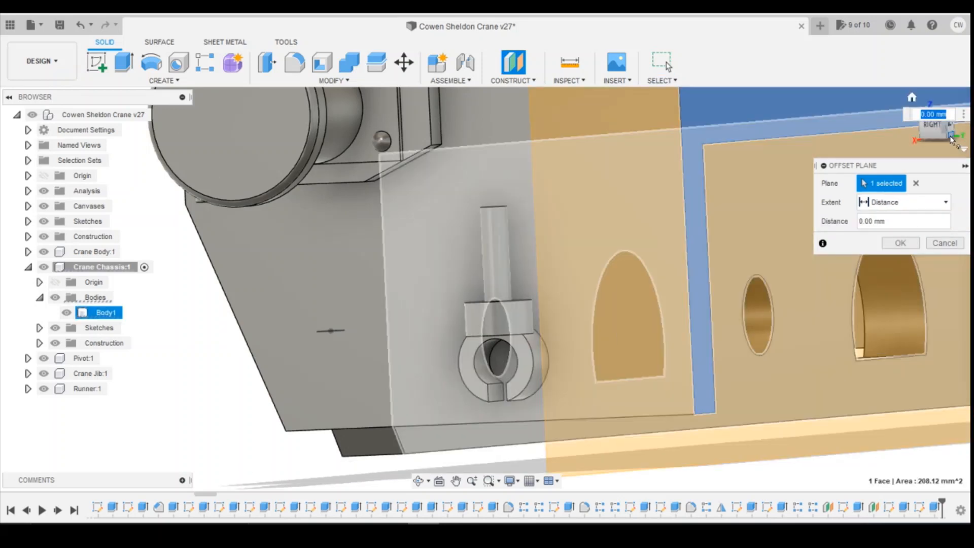
click(936, 133)
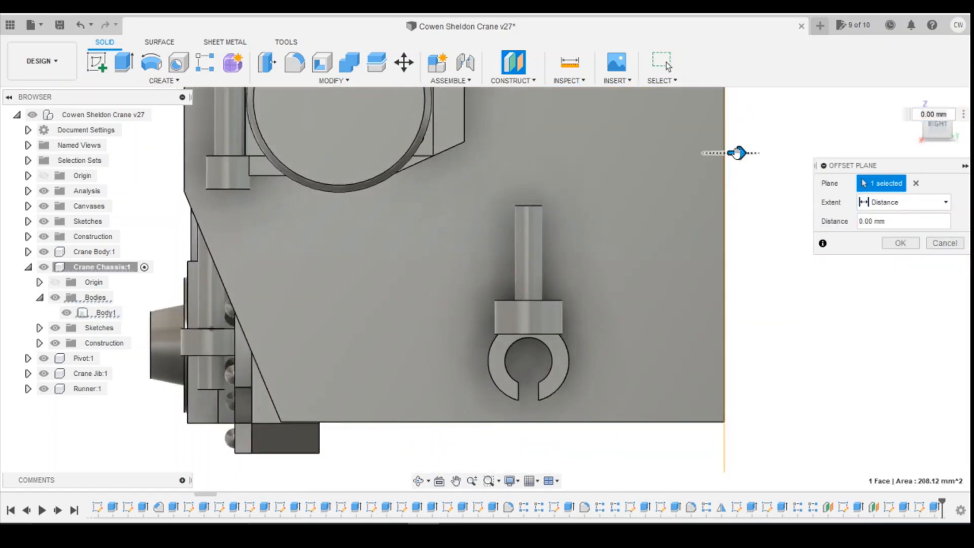
drag(739, 153, 513, 153)
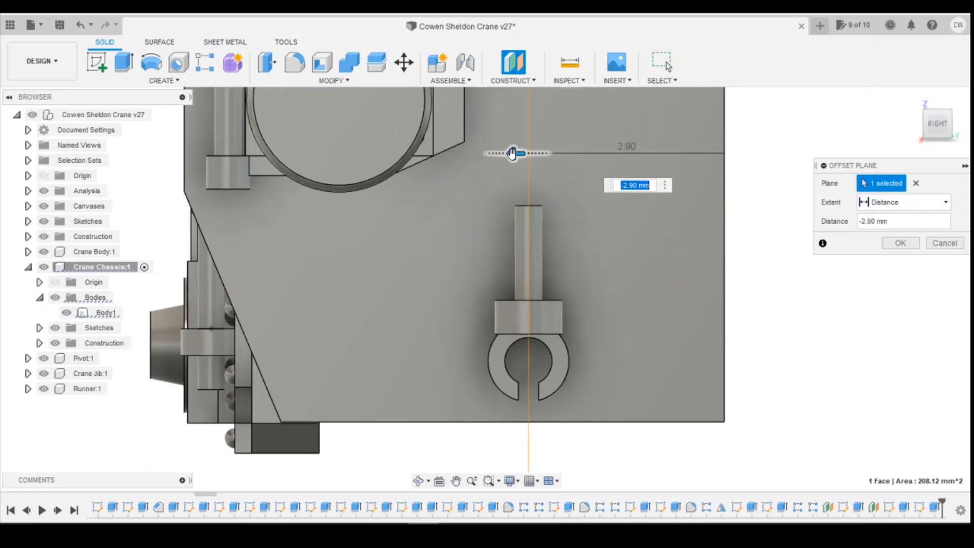
click(900, 243)
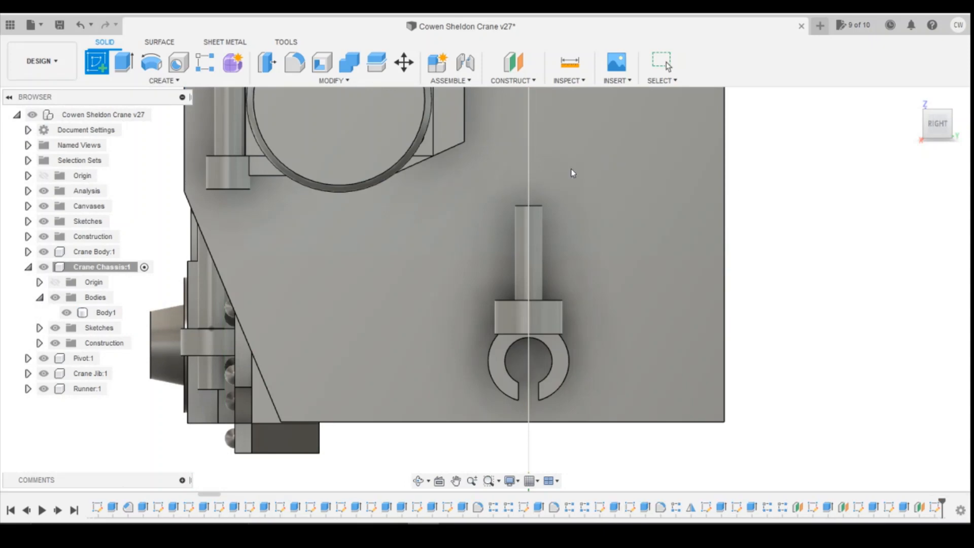
Start a sketch on the offset plane and draw a 0.6 mm diameter circle centred just above the pin's upper end.
click(572, 173)
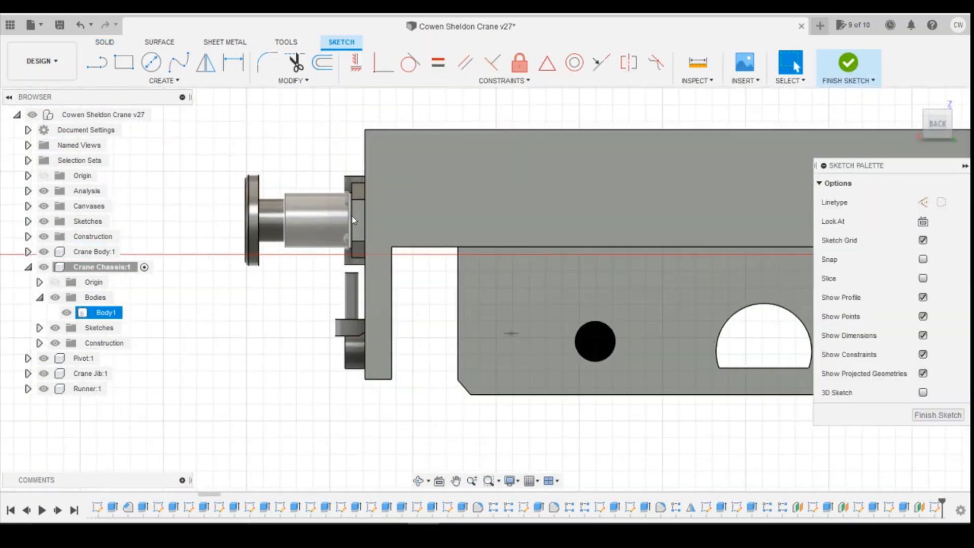
scroll(353, 220, up, 5)
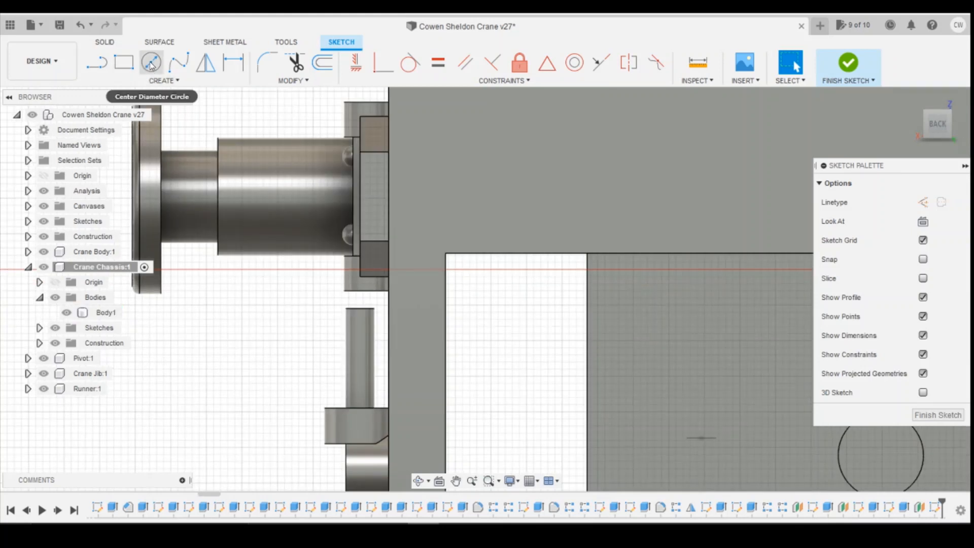
click(151, 63)
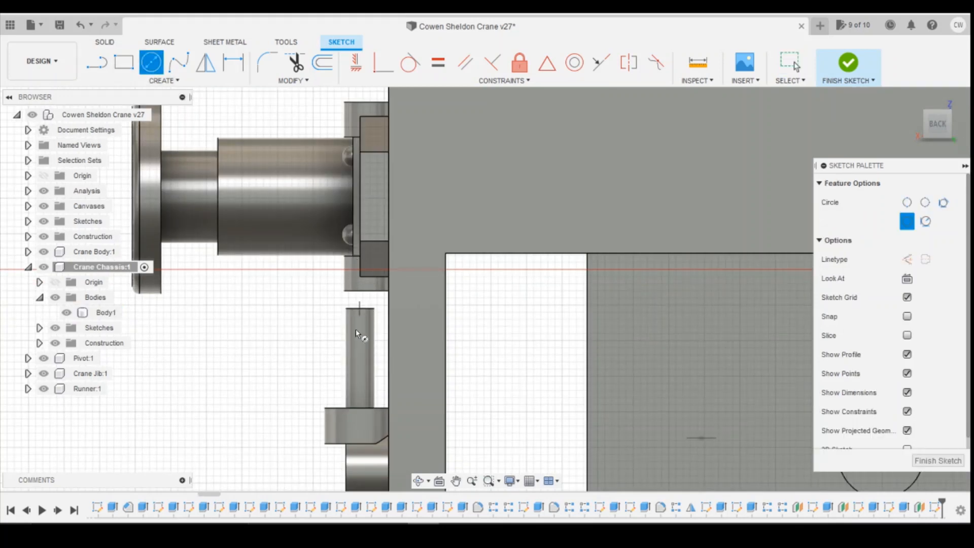
click(359, 300)
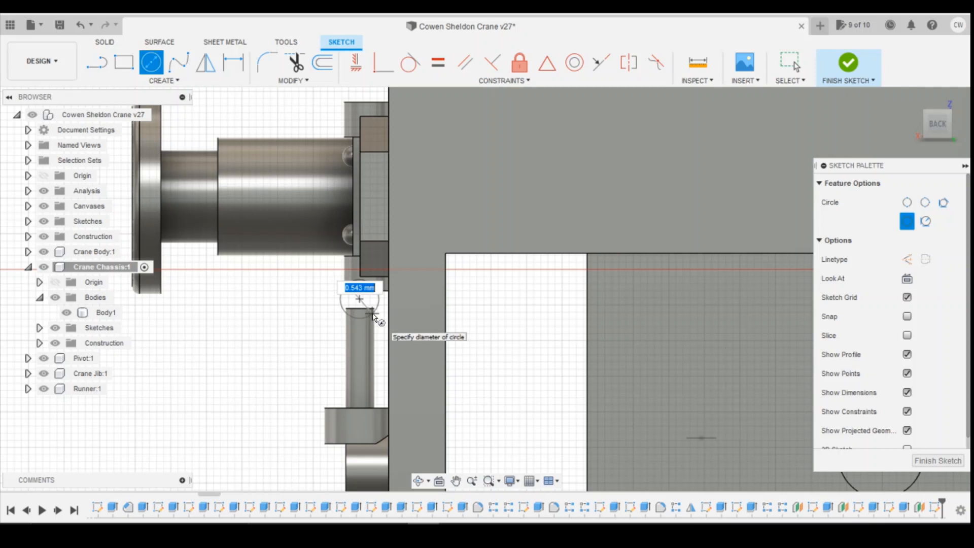
text(6)
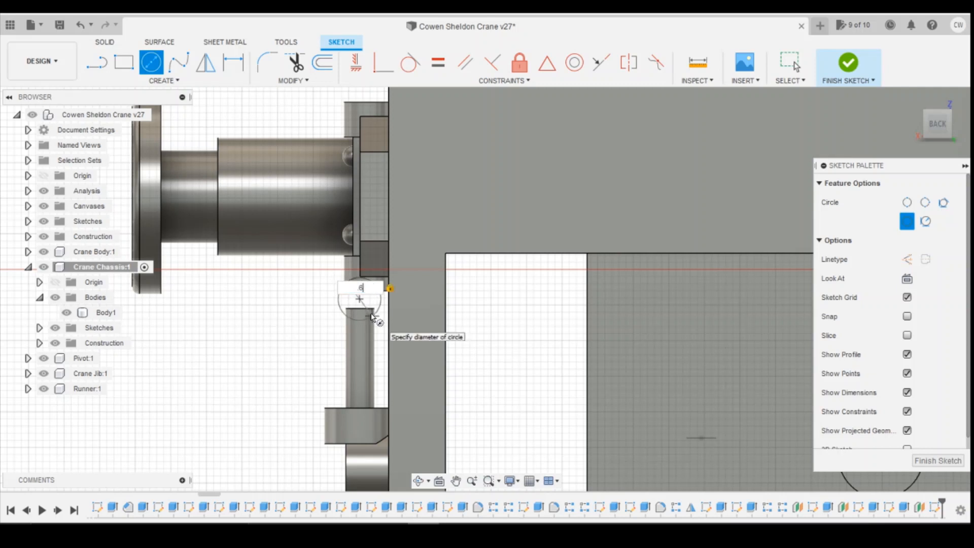
key(Return)
Dimension the circle's centre 0.4 mm from the buffer beam's outer face.
key(d)
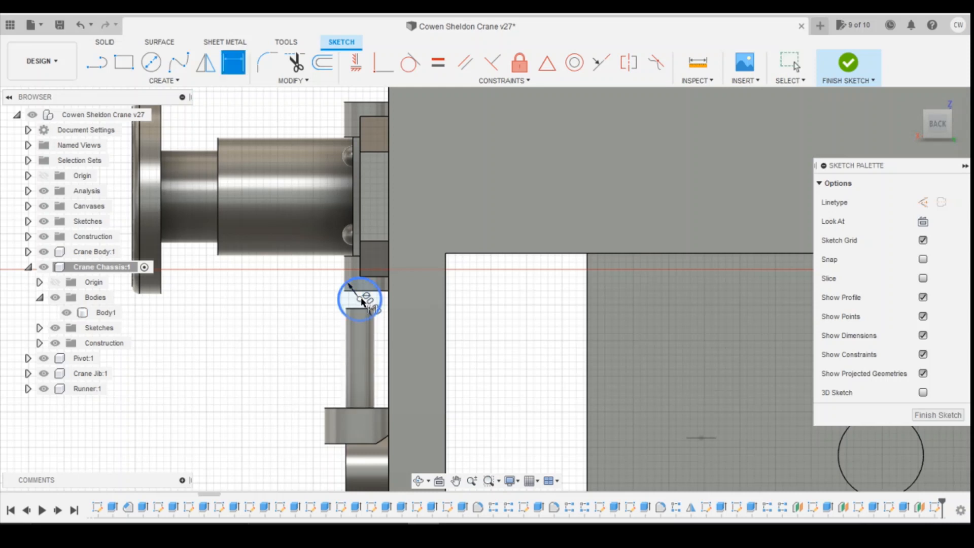
click(360, 300)
click(387, 308)
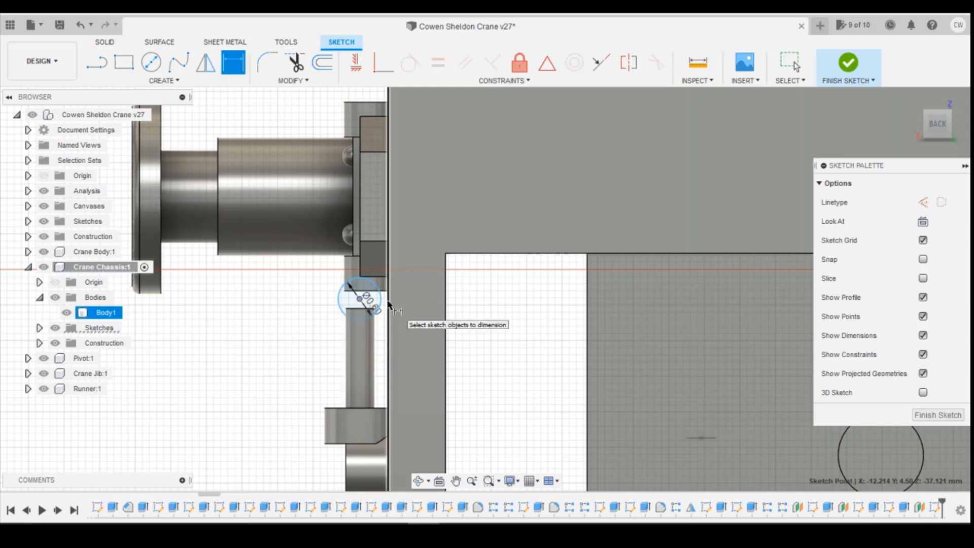
click(378, 333)
text(0.)
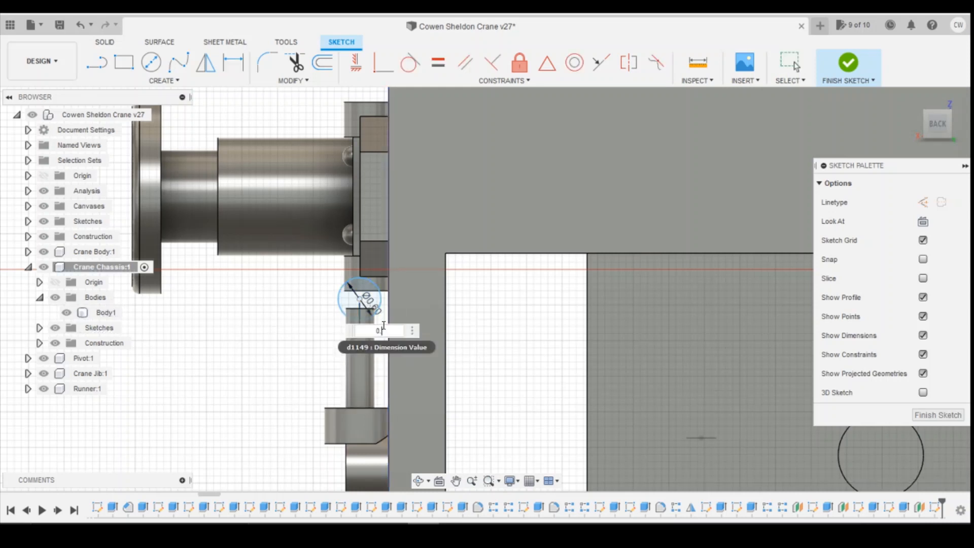
text(4)
key(Return)
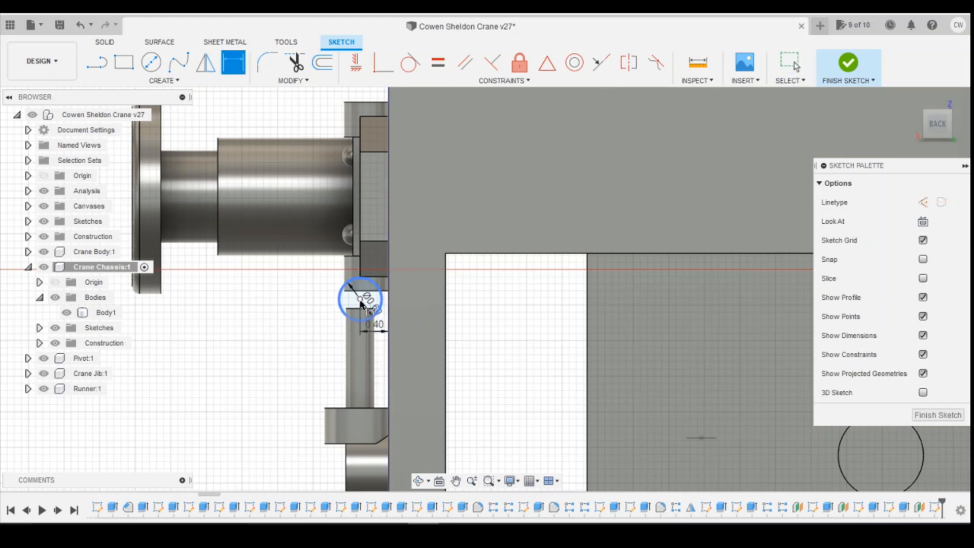
Dimension the circle centre's vertical distance from the buffer beam's lower outer corner and end the dimensioning.
scroll(431, 226, down, 2)
click(404, 420)
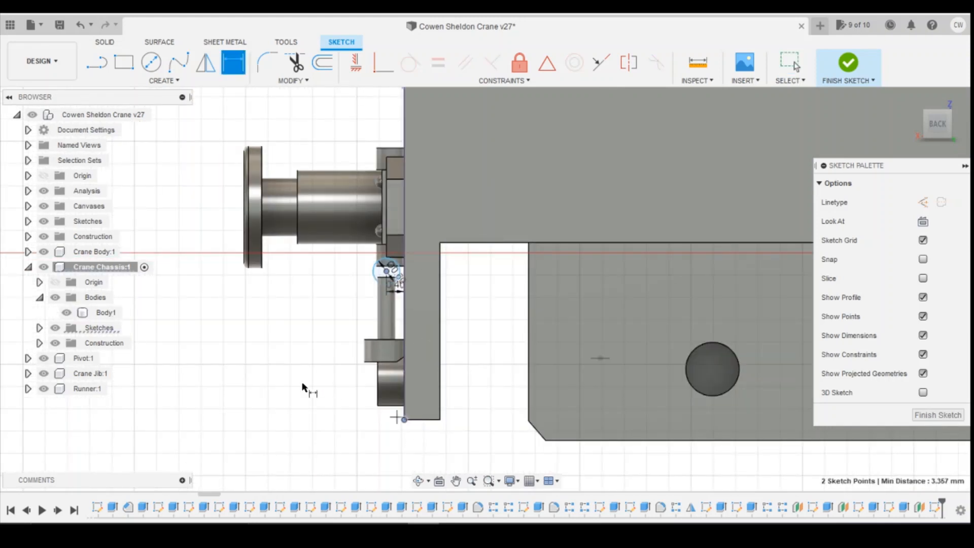
click(301, 384)
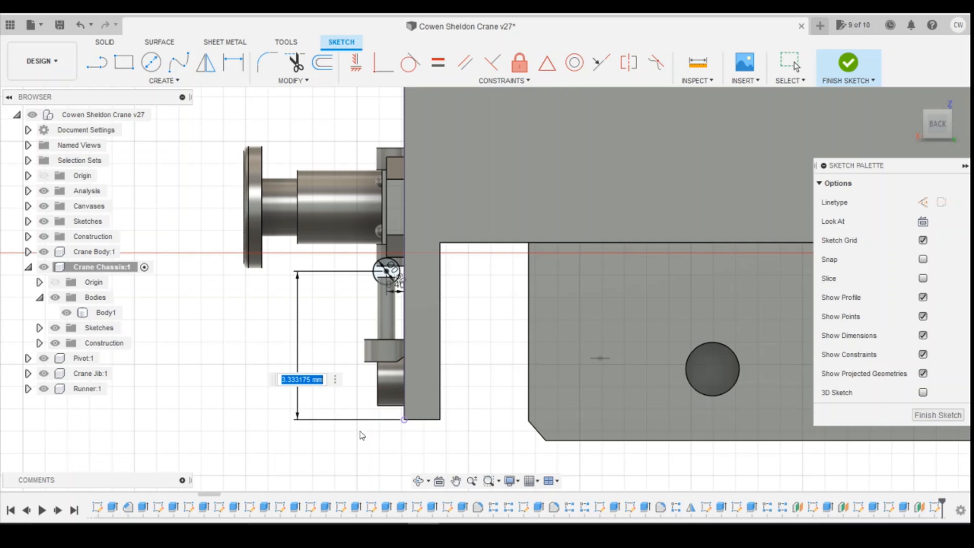
text(3)
key(Return)
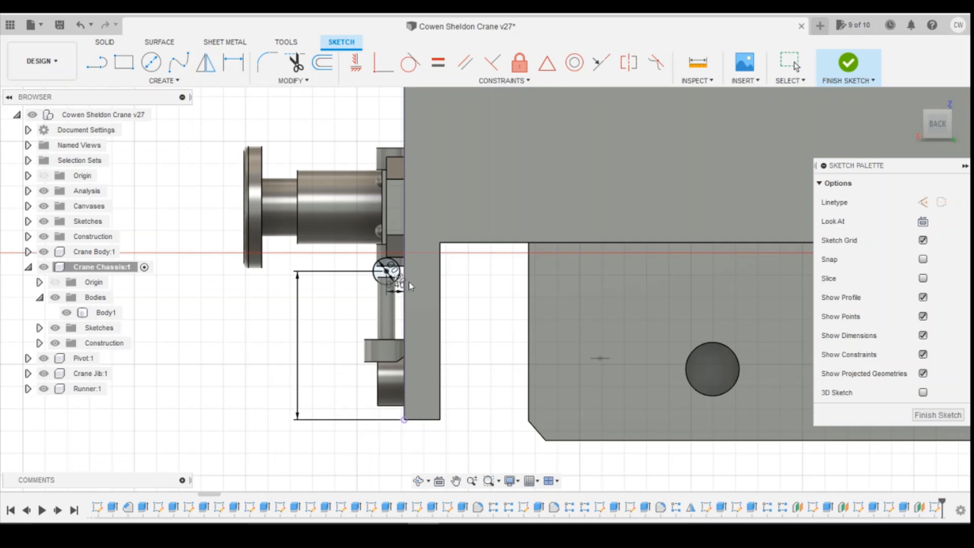
key(Escape)
Extrude the 0.6 mm circle symmetrically by 0.20 mm per side and join it to the chassis body as the pin's rounded head.
scroll(386, 270, up, 3)
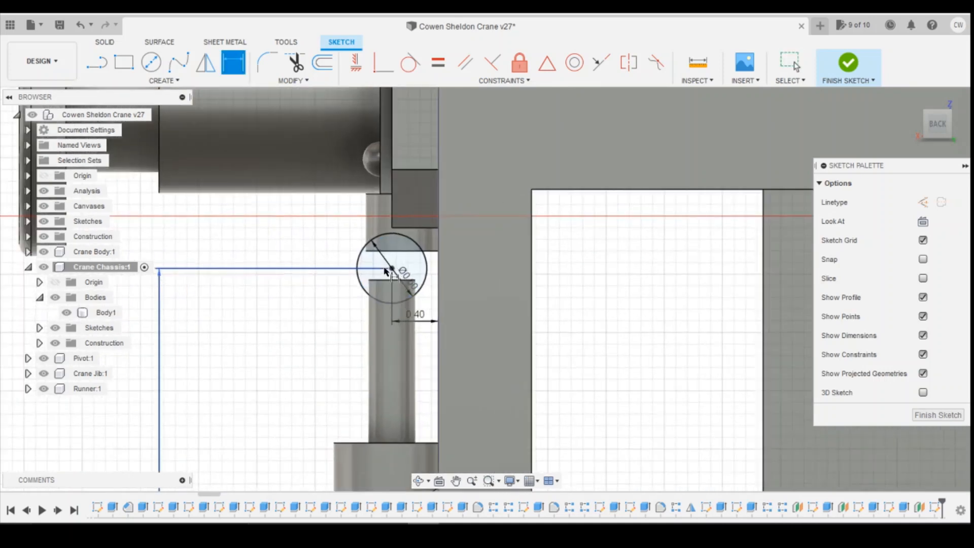
click(376, 269)
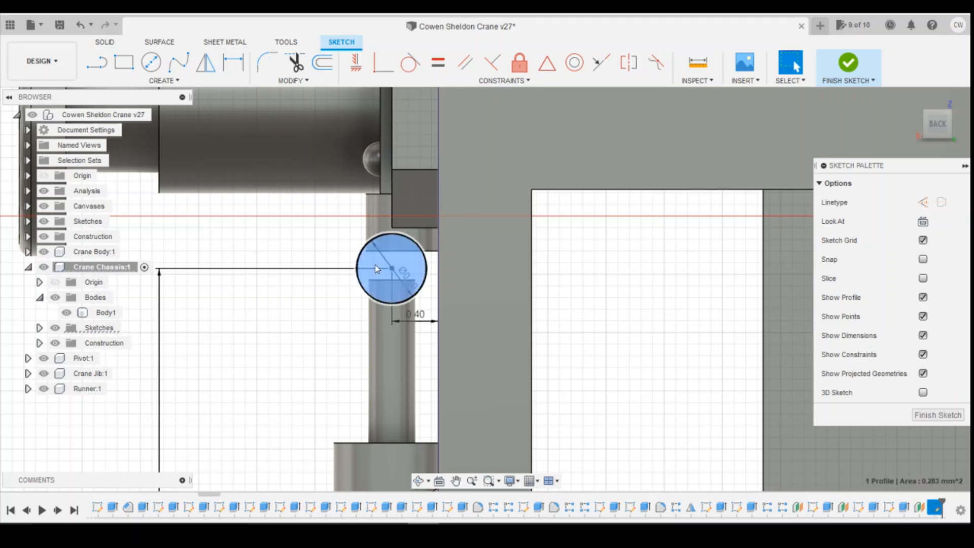
right_click(376, 265)
click(390, 325)
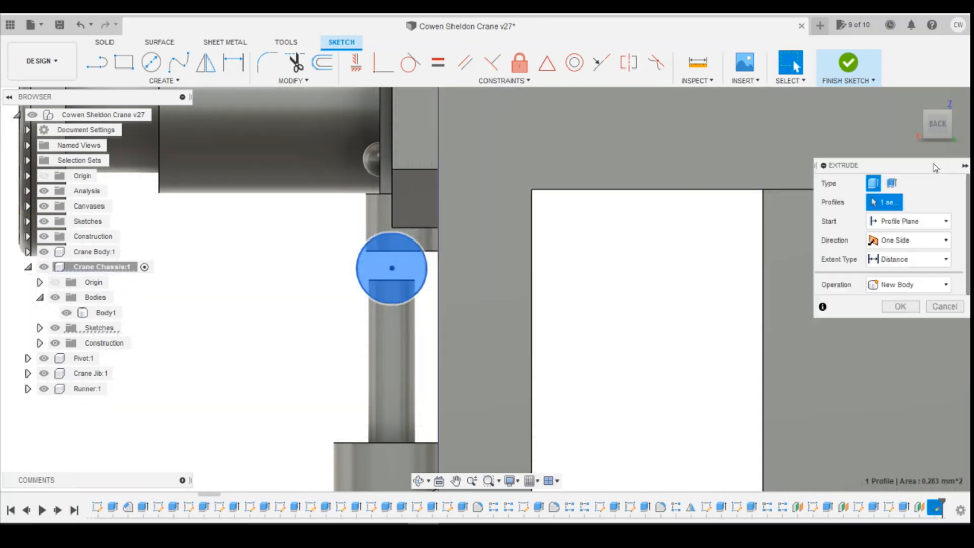
drag(964, 127, 898, 126)
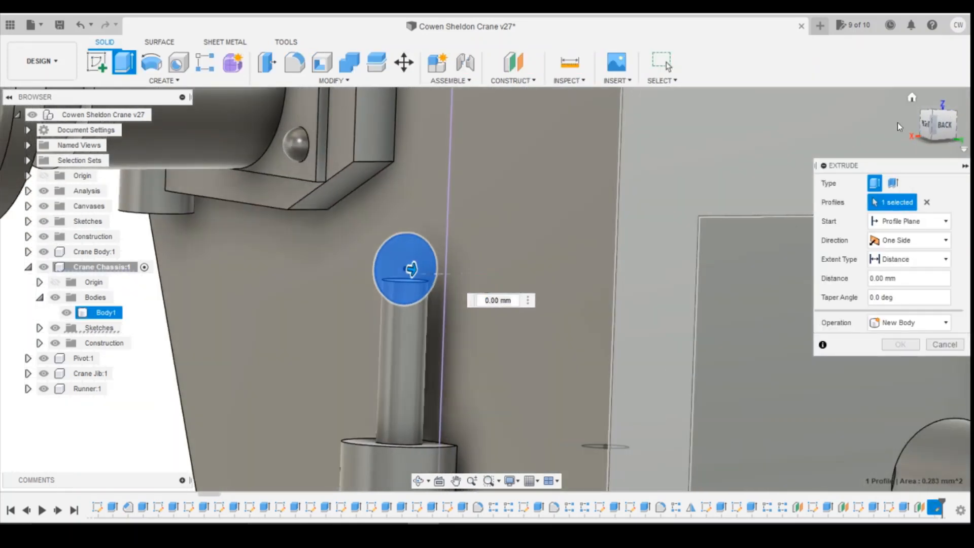
click(926, 125)
click(911, 241)
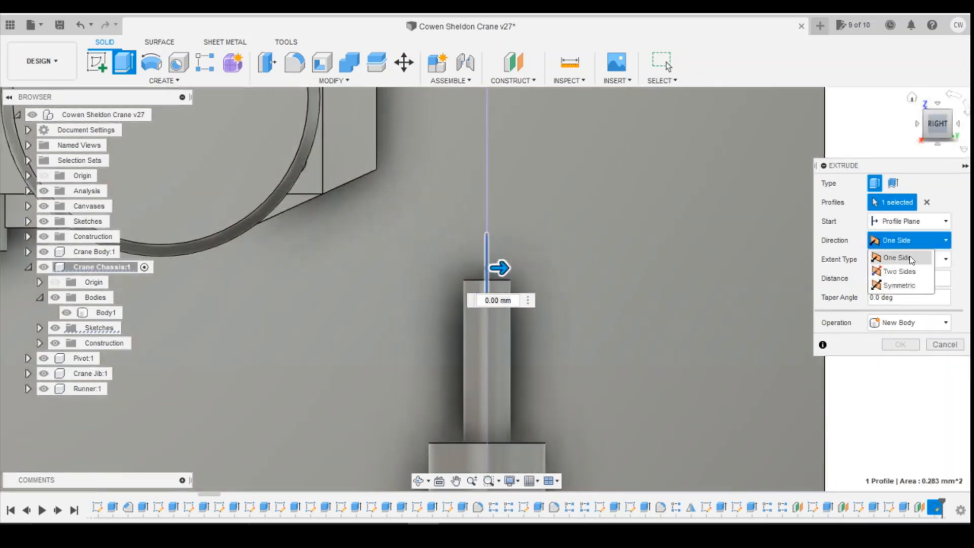
click(909, 287)
drag(512, 265, 523, 268)
click(903, 339)
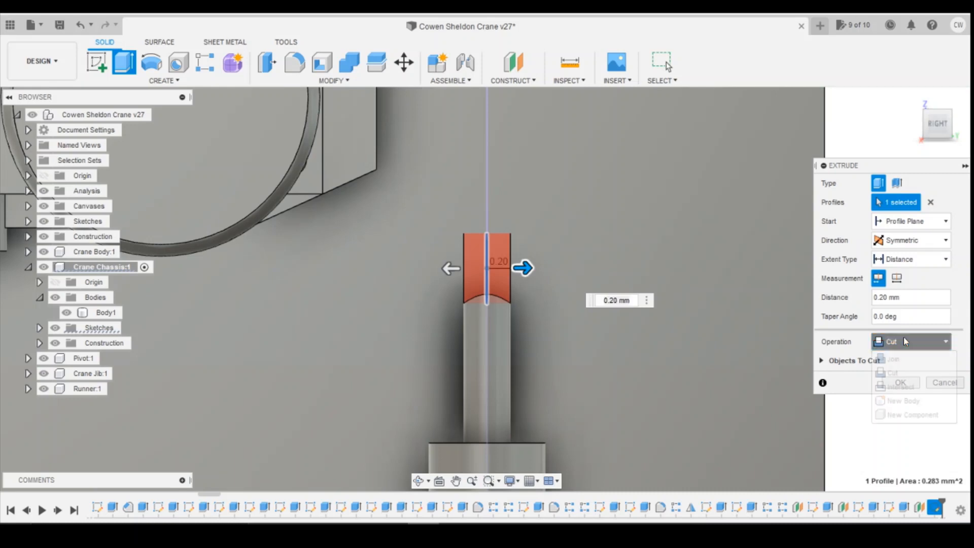
click(902, 373)
click(900, 363)
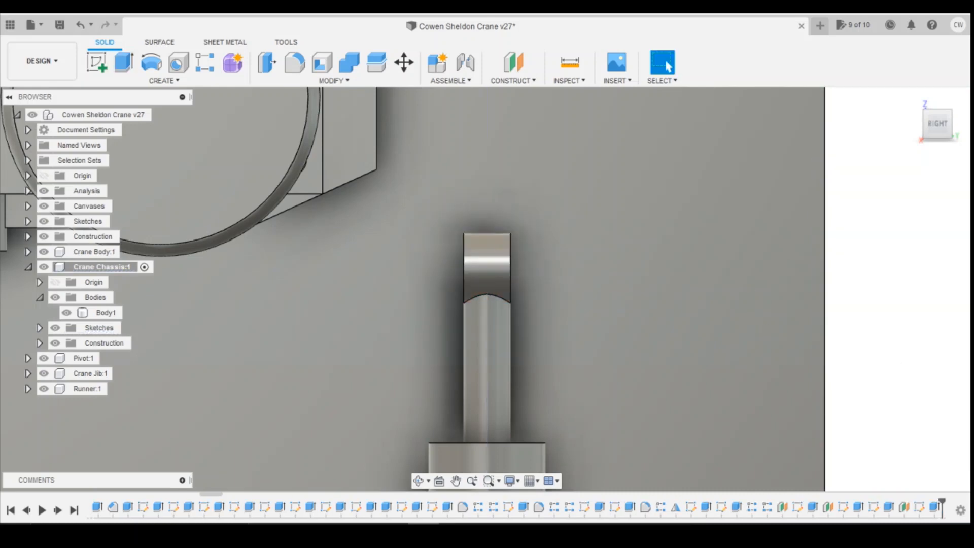
Switch to Photos to examine the reference picture of the wagon's buffer end, then return to Fusion 360 and inspect the fitting's rounded head.
mouse_move(934, 128)
mouse_down()
mouse_move(914, 128)
mouse_move(950, 128)
mouse_up()
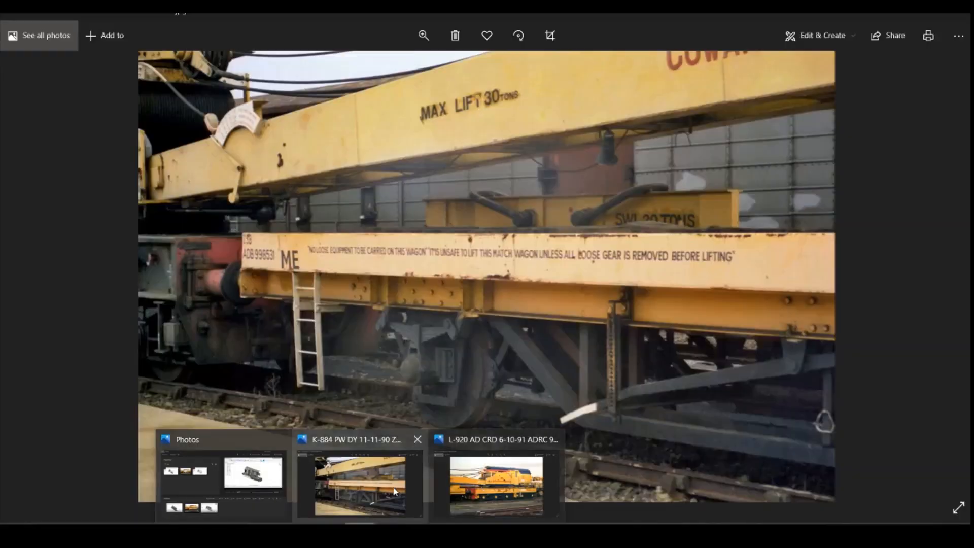
click(394, 492)
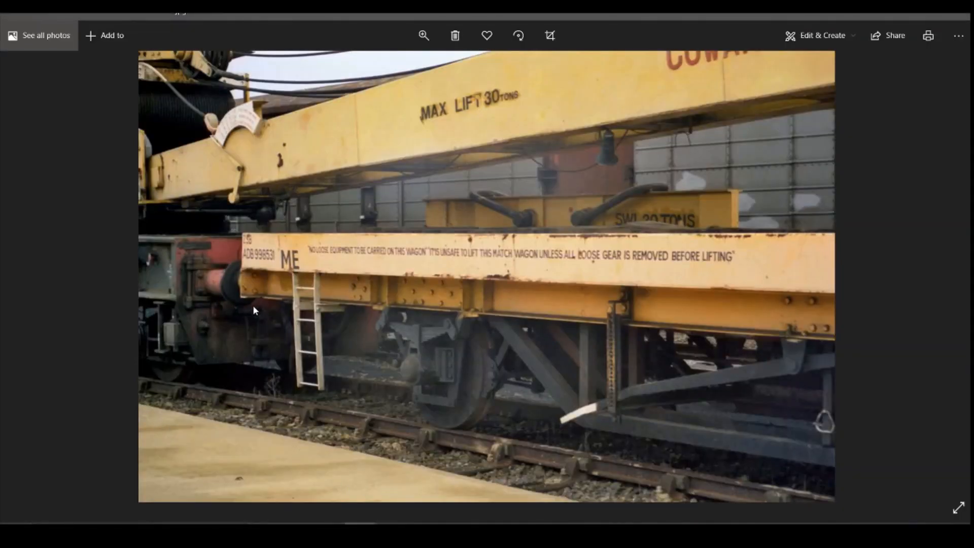
click(424, 529)
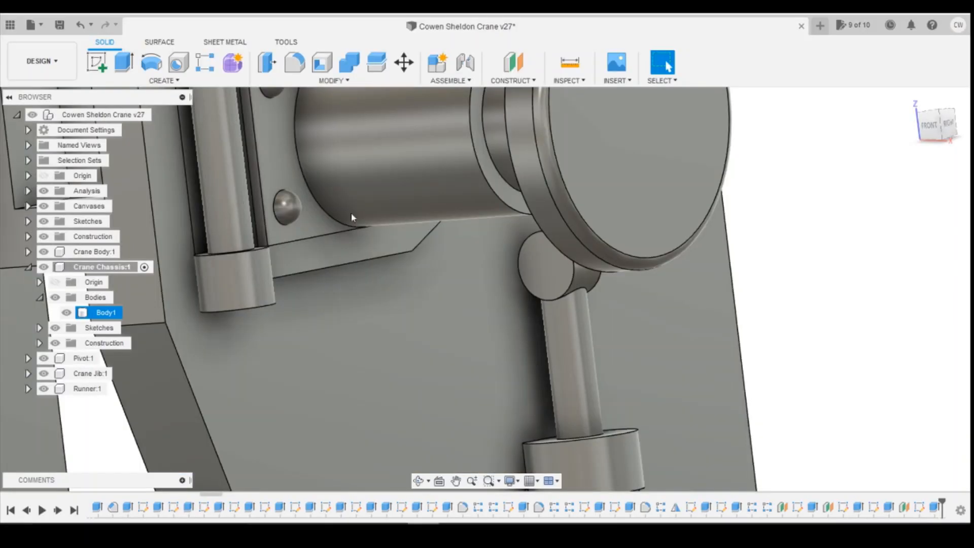
drag(949, 130, 914, 128)
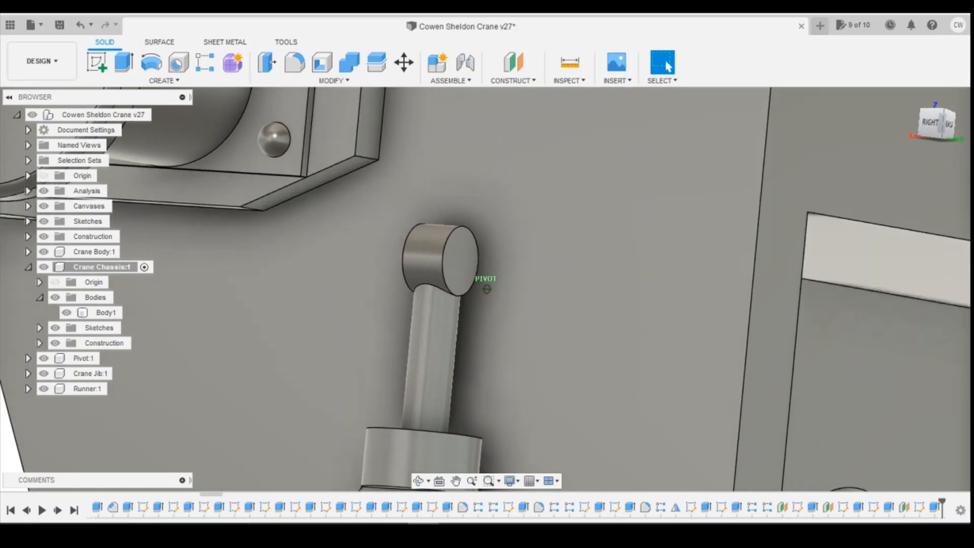
click(552, 258)
scroll(523, 310, down, 3)
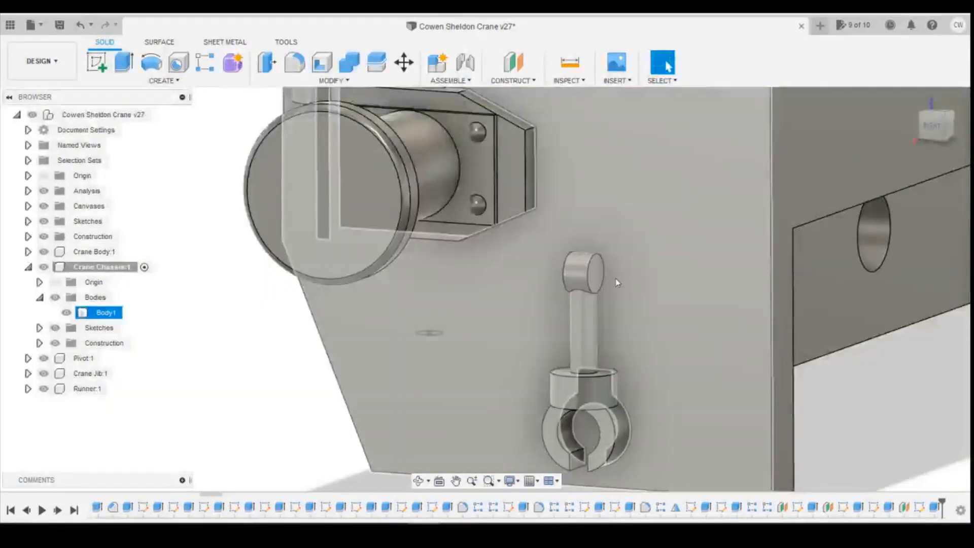
key(Escape)
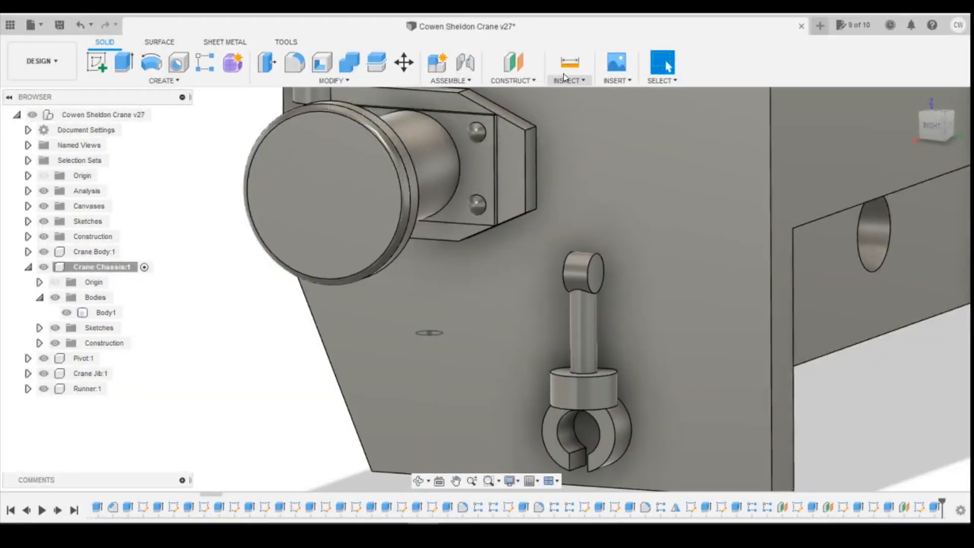
Create a construction axis through the cylindrical face of the pin's rounded head.
click(513, 81)
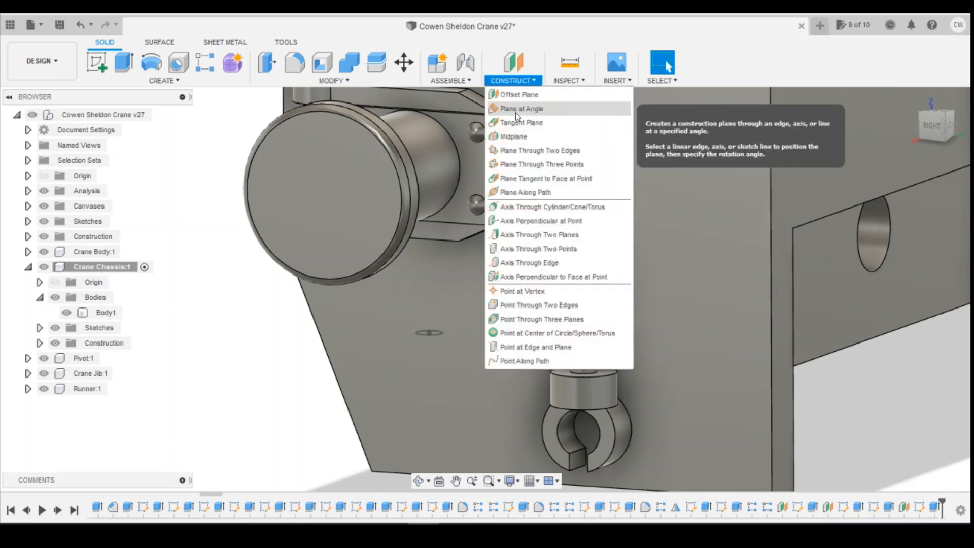
click(533, 208)
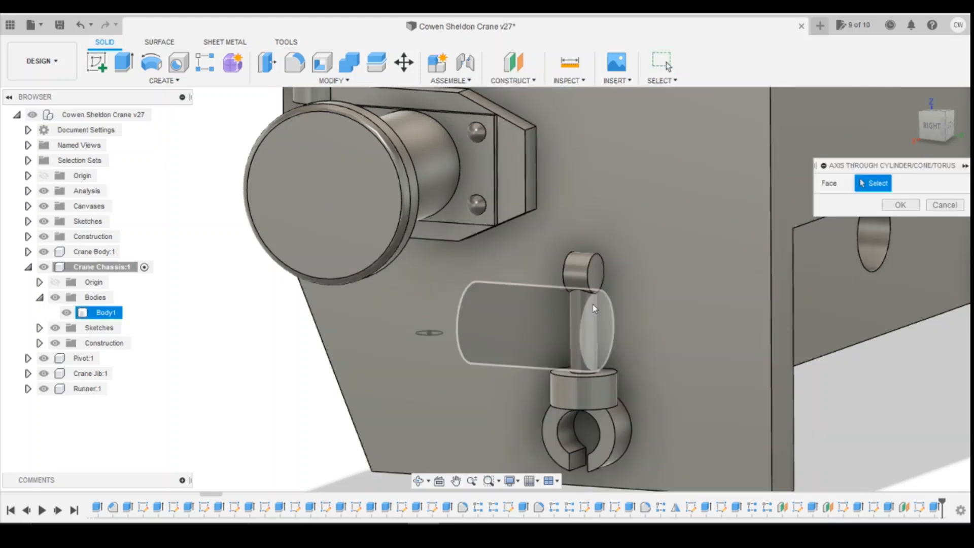
click(593, 278)
click(900, 206)
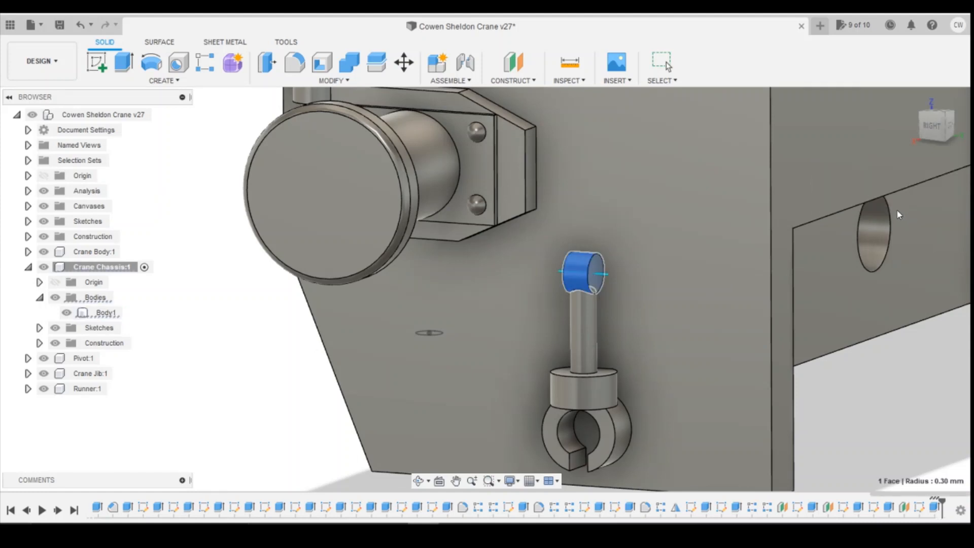
Create a construction plane at 60 degrees about the rounded head's axis.
click(513, 80)
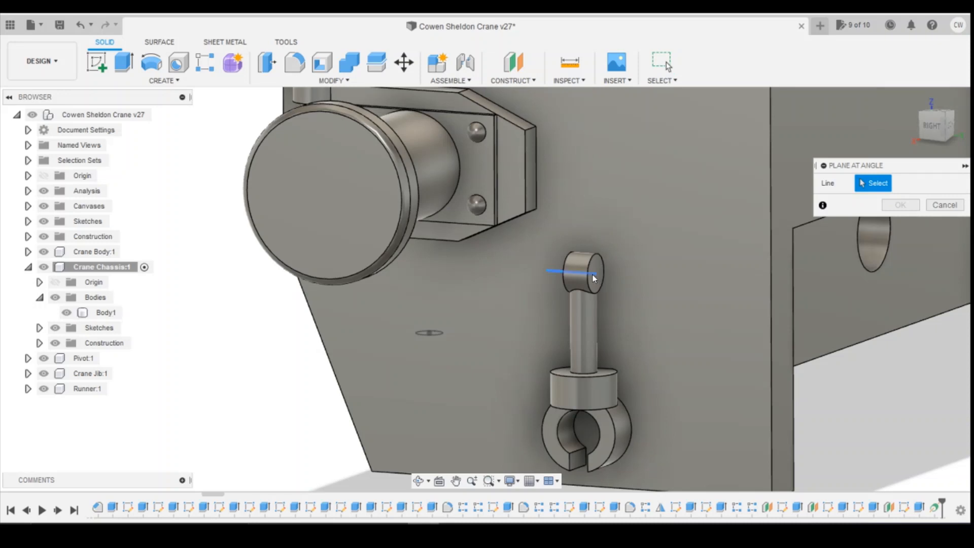
click(569, 273)
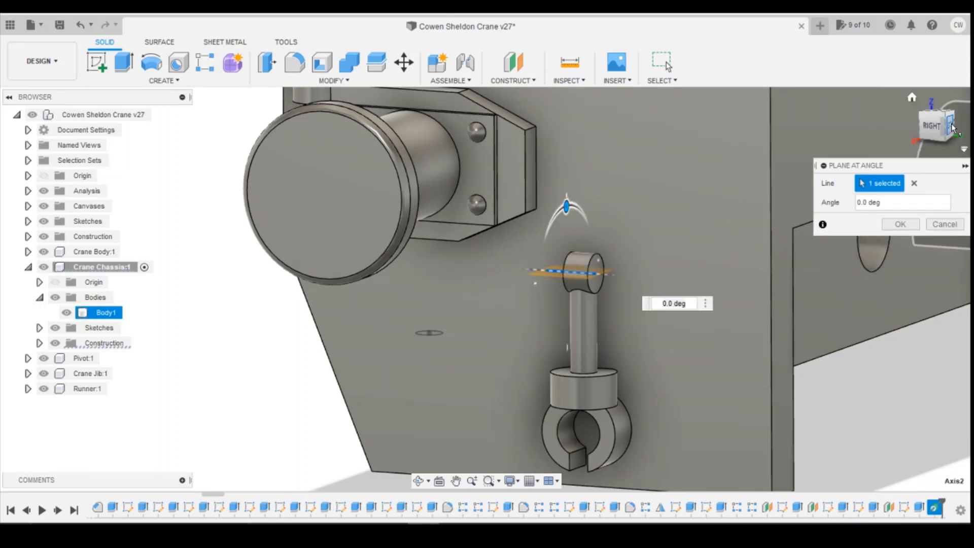
click(953, 129)
drag(494, 201, 420, 229)
click(899, 225)
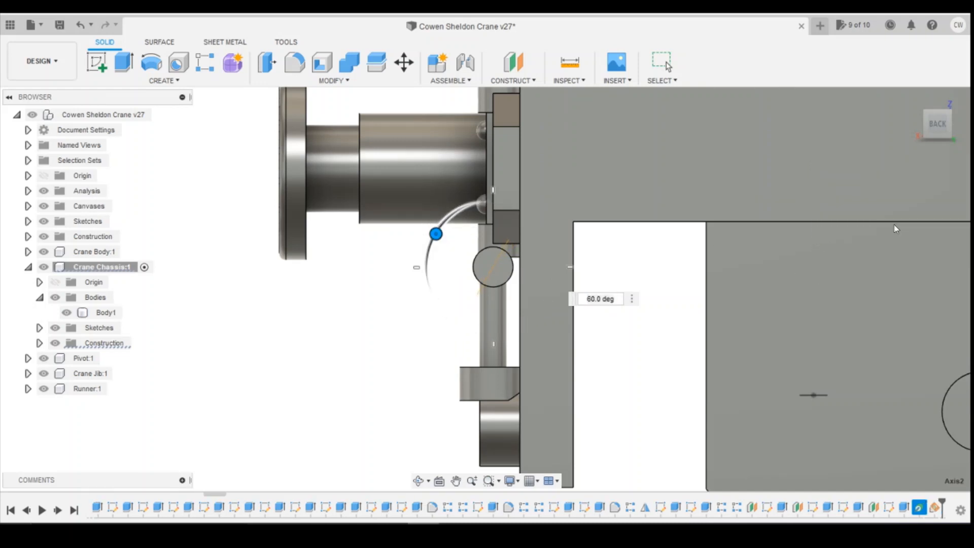
Start a sketch on the angled plane and draw a circle about 0.8 mm in diameter, centred near the rounded head's upper edge.
click(935, 125)
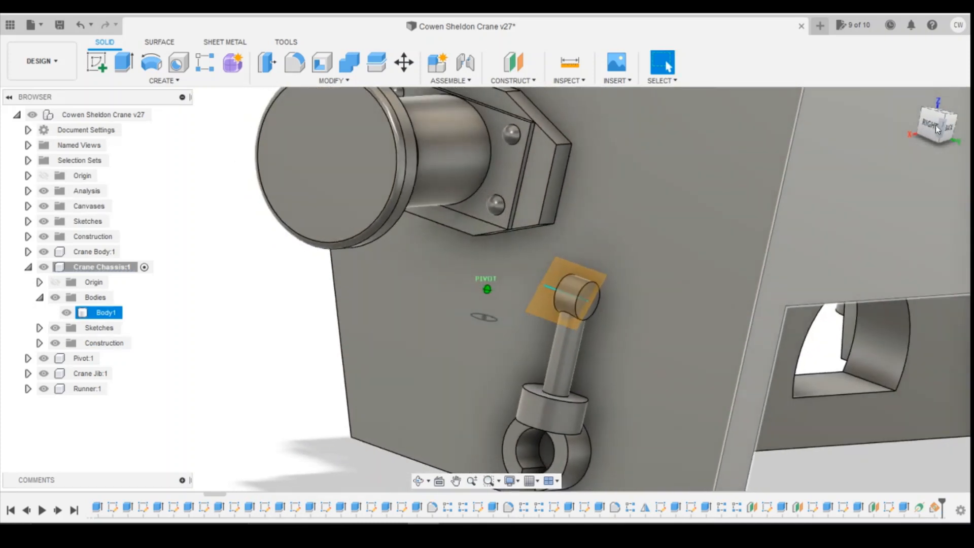
click(933, 126)
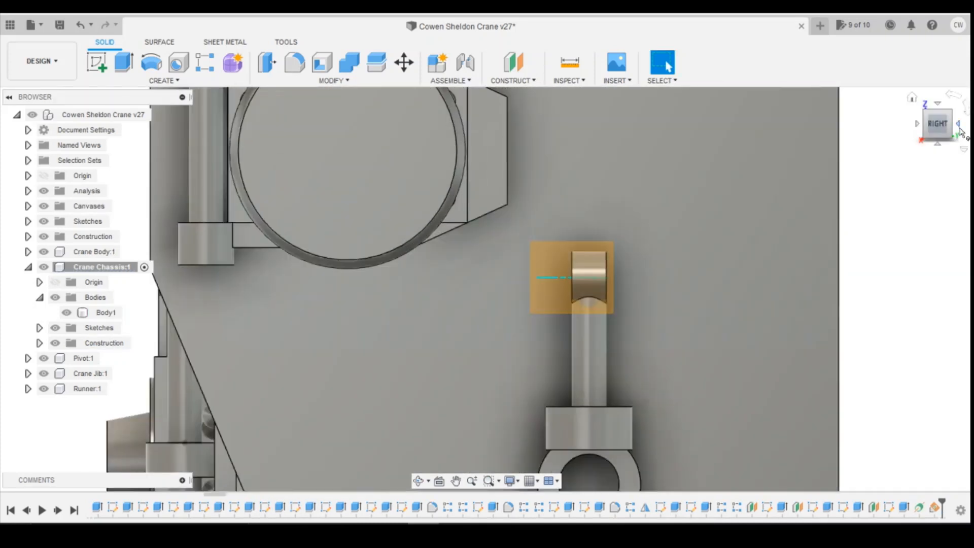
drag(940, 125, 940, 142)
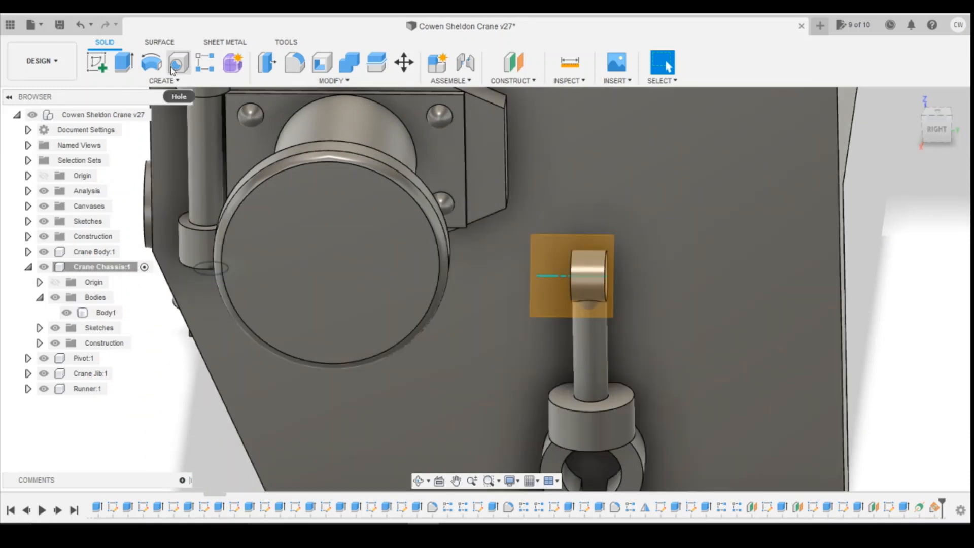
click(96, 62)
click(551, 250)
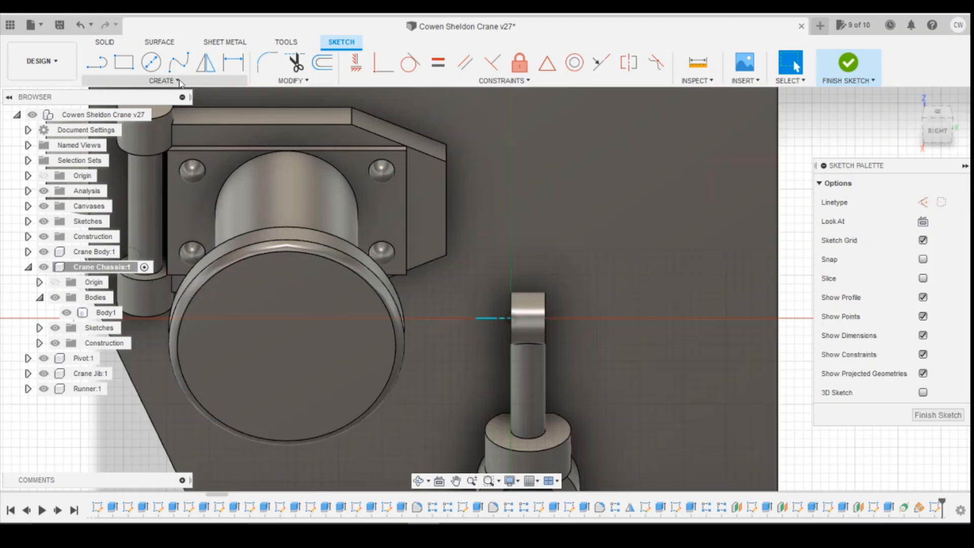
click(151, 62)
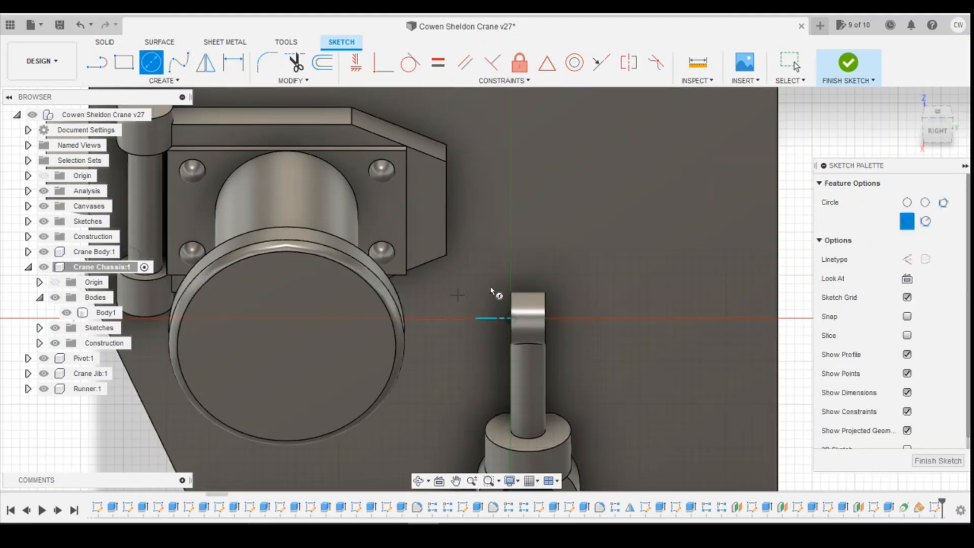
click(528, 292)
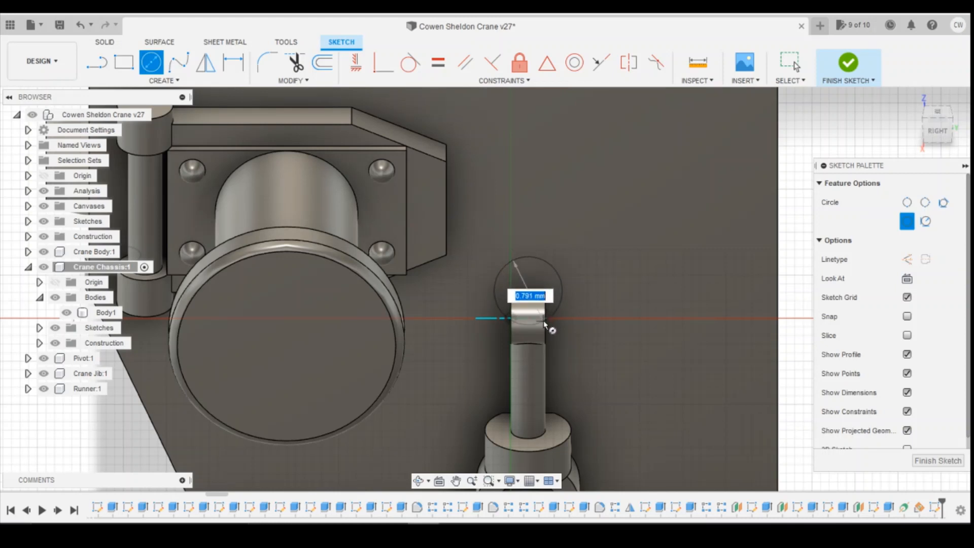
click(545, 325)
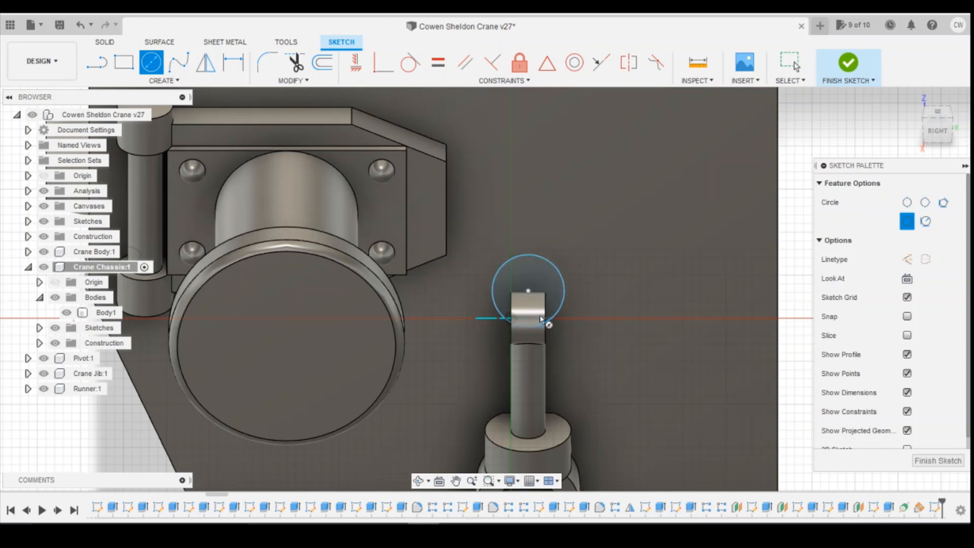
Dimension the circle's centre 2.9 mm from the buffer beam's nearer side edge and finish the sketch.
key(d)
click(529, 291)
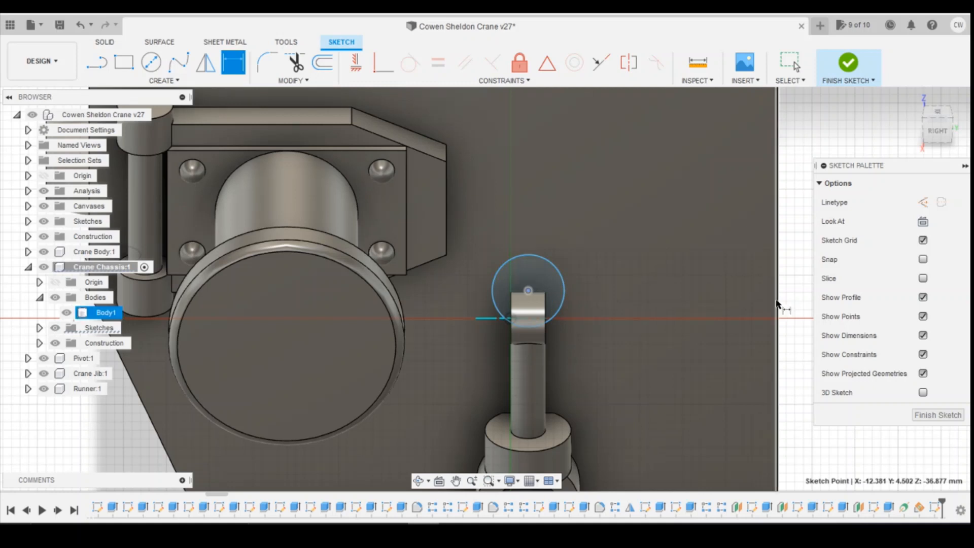
click(777, 308)
click(718, 268)
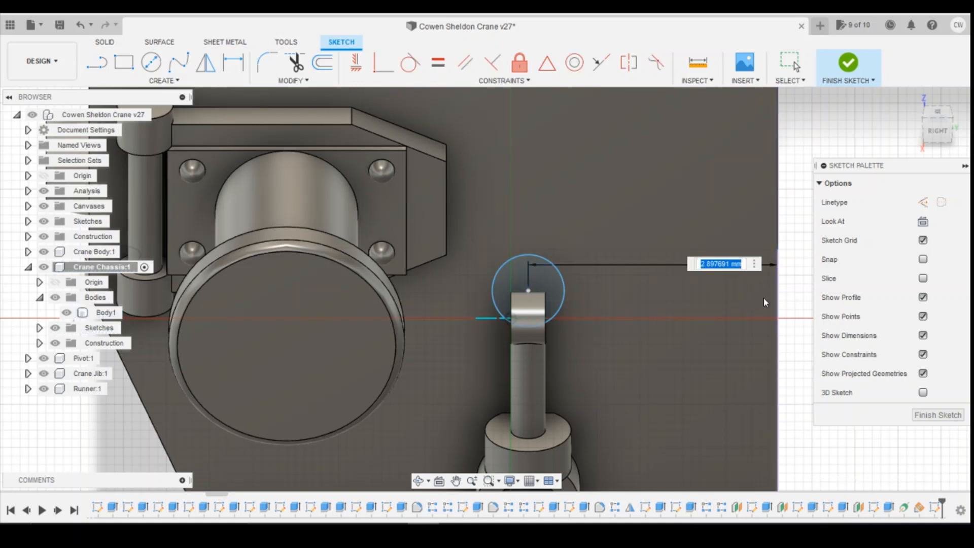
text(2.9)
key(Return)
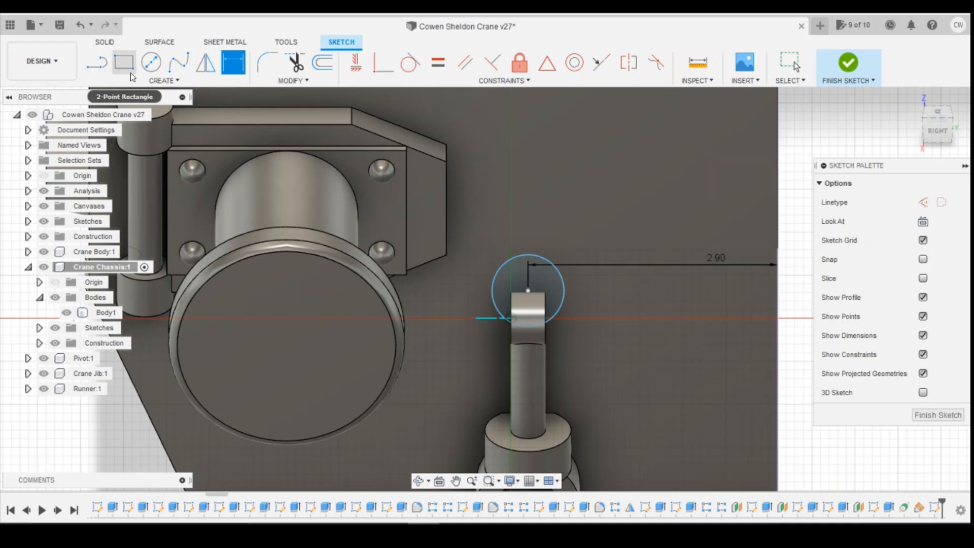
click(848, 63)
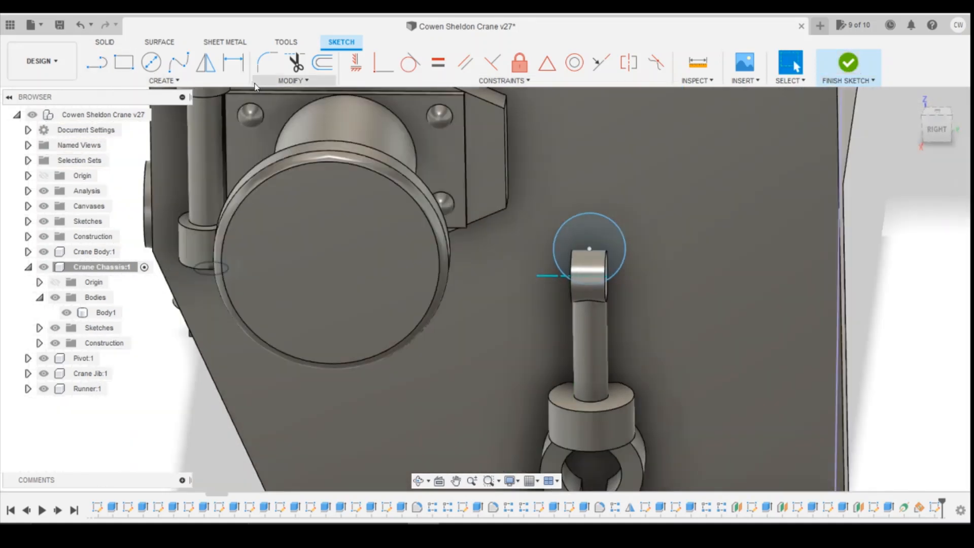
Create a pipe along the sketched circle with a 0.2 mm circular section, joined to the chassis body.
click(165, 80)
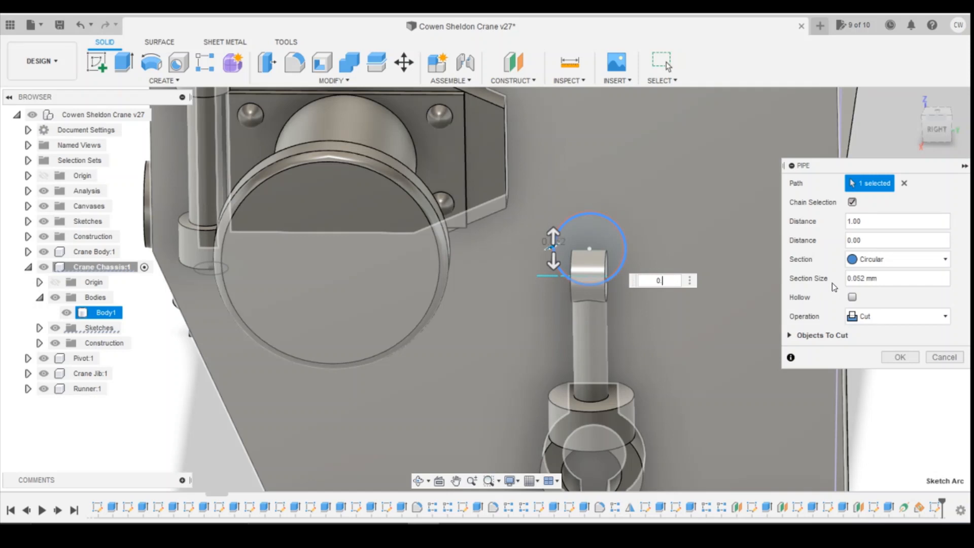
text(.4)
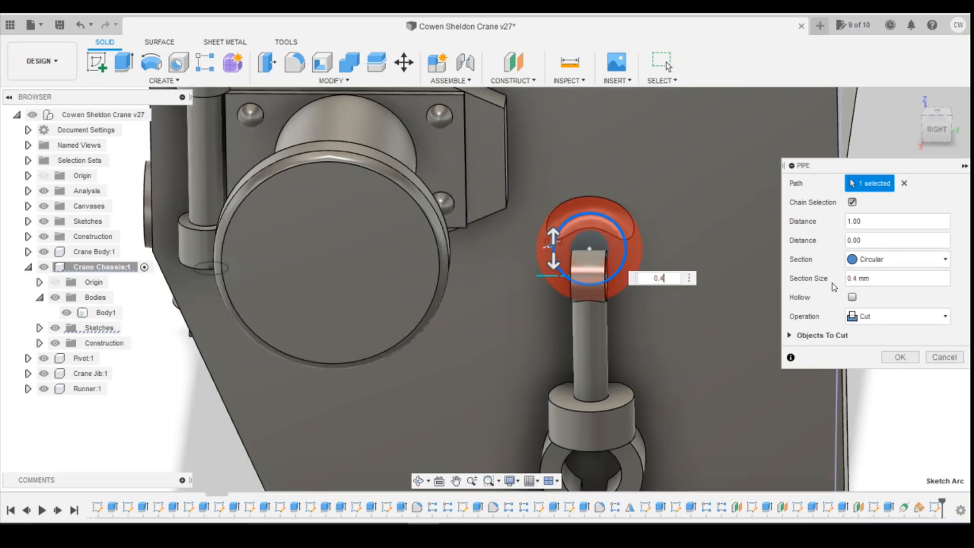
click(901, 320)
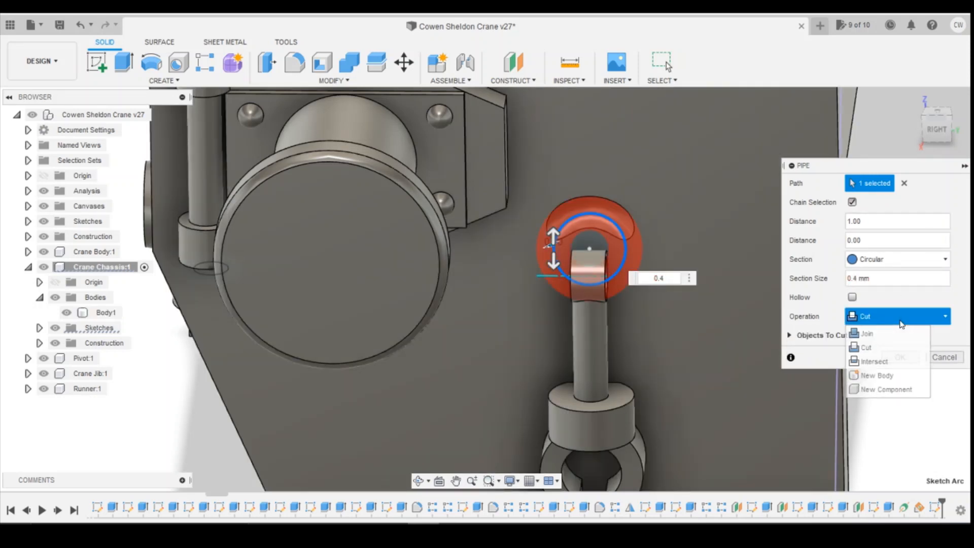
click(866, 333)
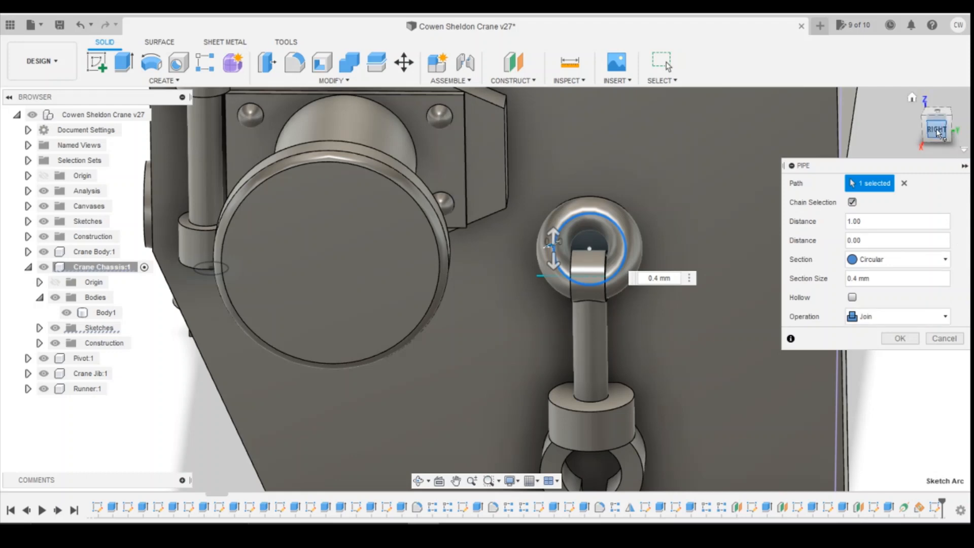
drag(937, 133, 929, 146)
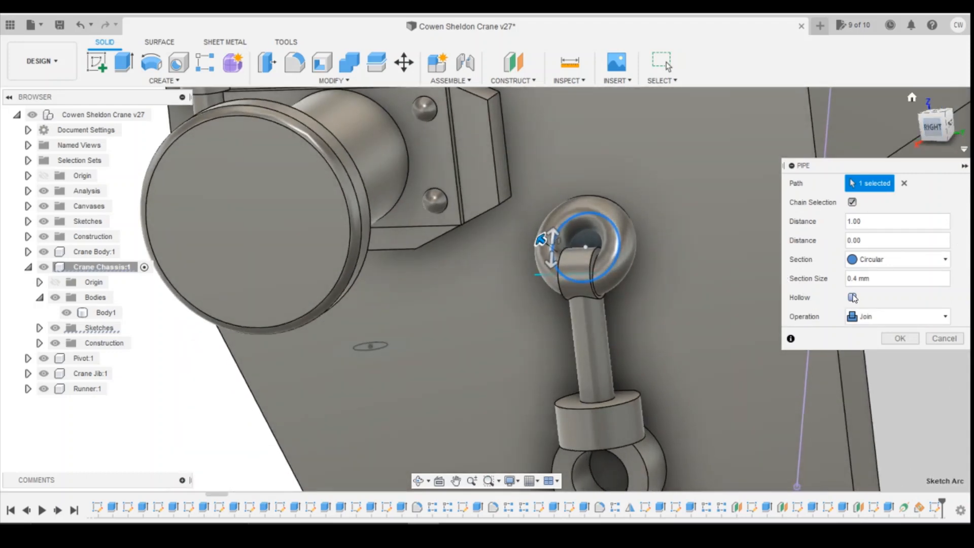
text(0)
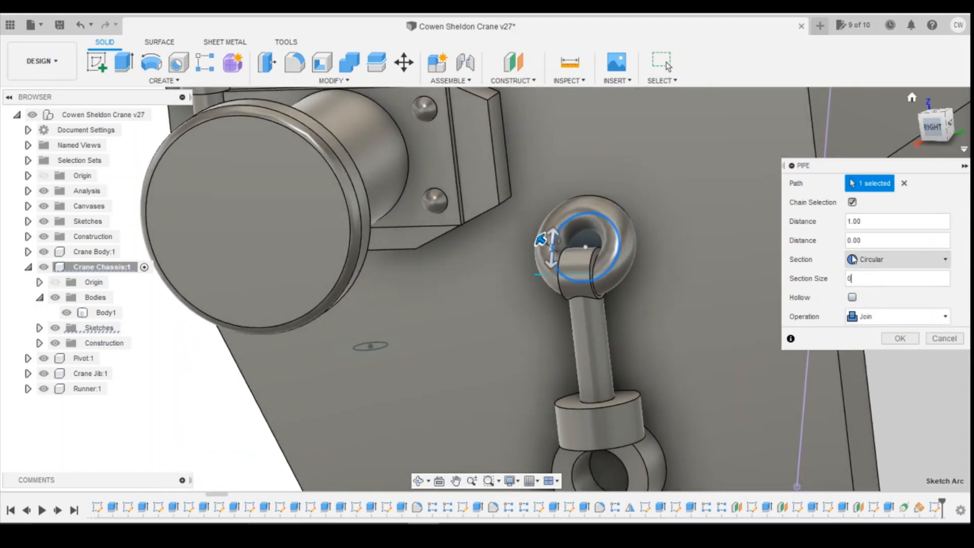
text(.2)
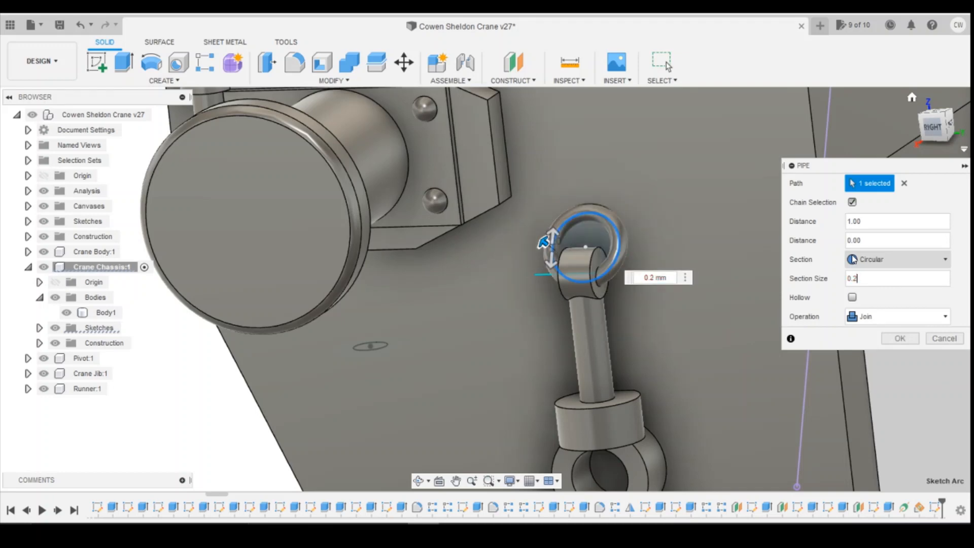
key(Return)
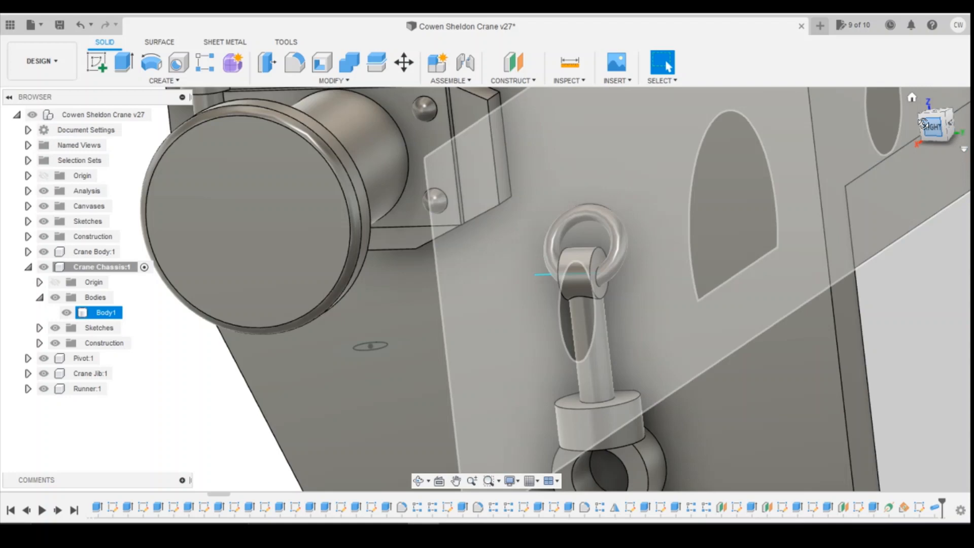
Edit the ring's circle sketch, shifting the circle's centre slightly upward from the pin's rounded head, and finish the sketch.
mouse_move(923, 123)
mouse_down()
mouse_move(881, 123)
mouse_move(929, 133)
mouse_up()
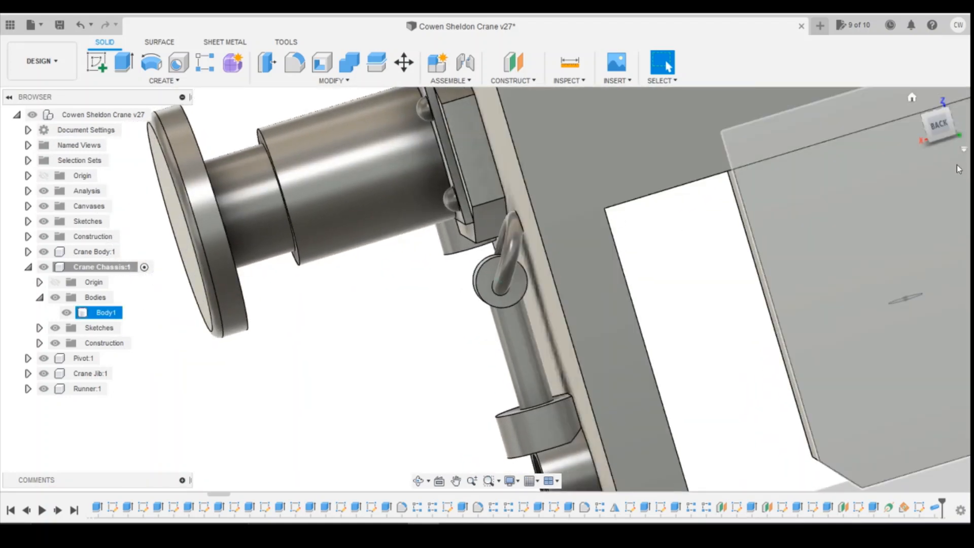
click(939, 127)
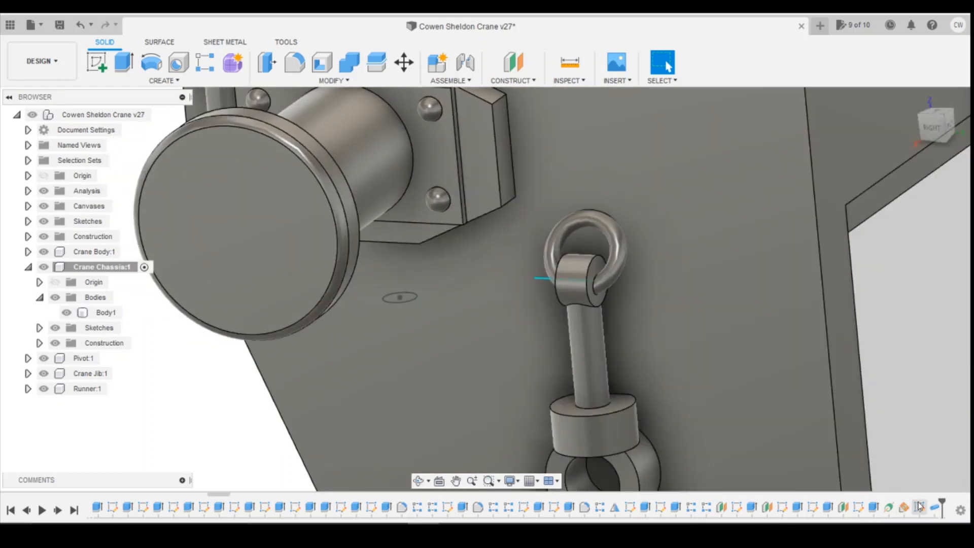
right_click(919, 507)
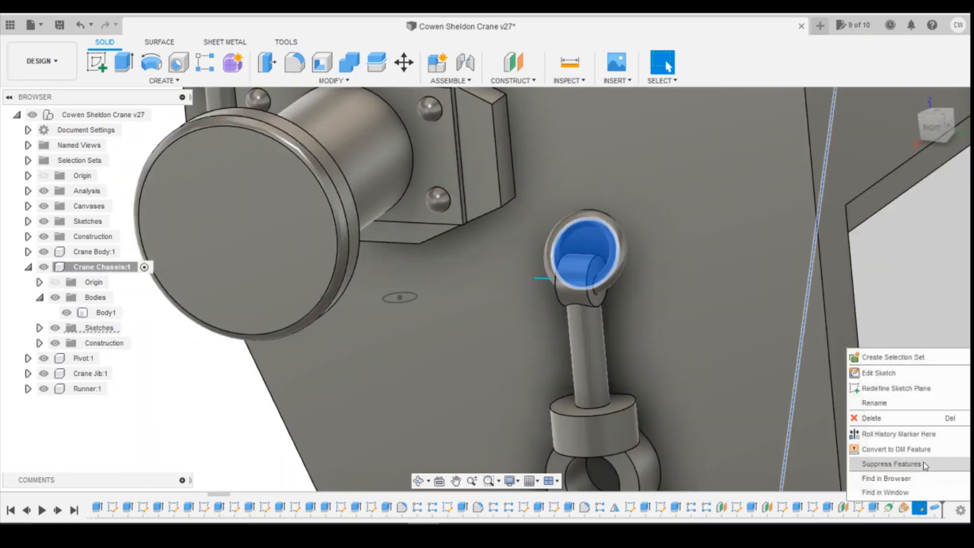
click(883, 374)
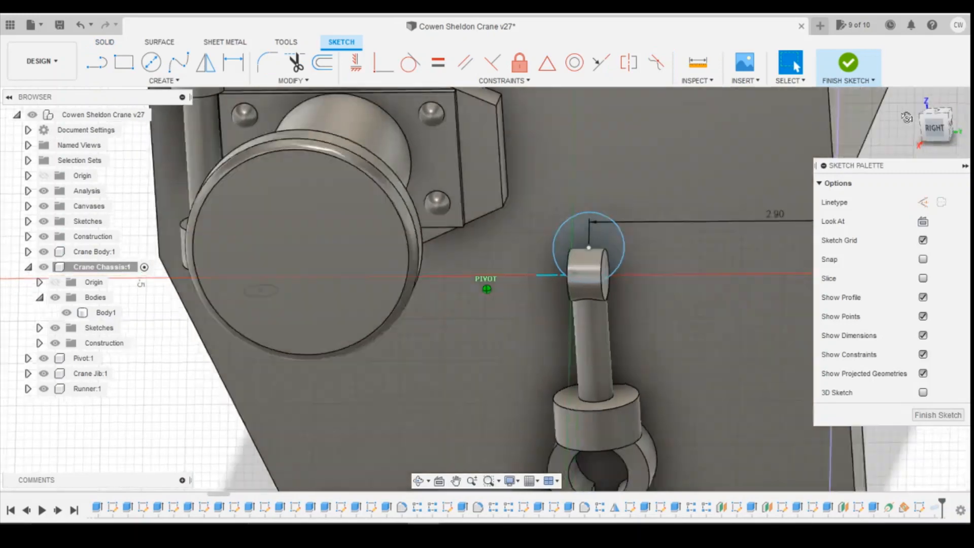
mouse_move(906, 117)
mouse_down()
mouse_move(761, 121)
mouse_move(731, 147)
mouse_move(756, 109)
mouse_move(738, 105)
mouse_move(818, 126)
mouse_move(804, 122)
mouse_up()
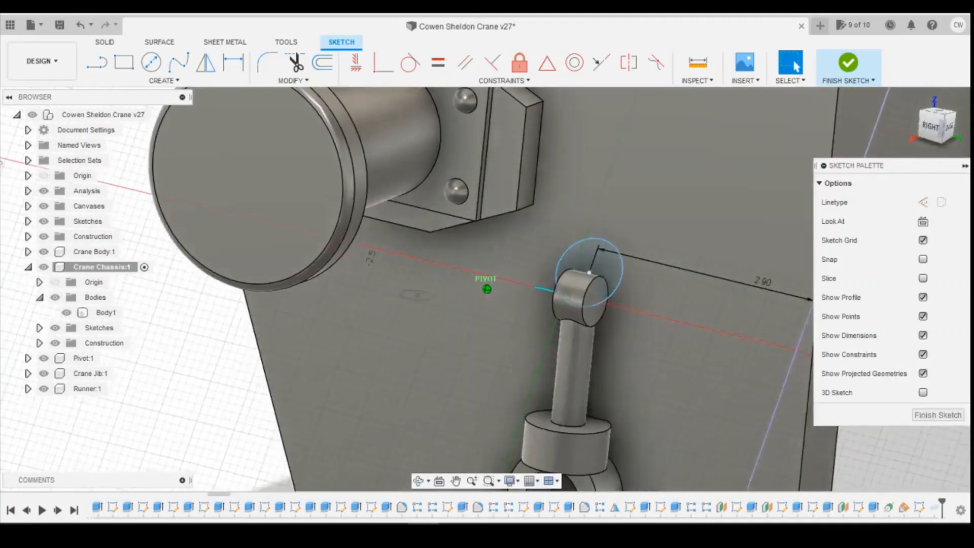
drag(594, 272, 596, 264)
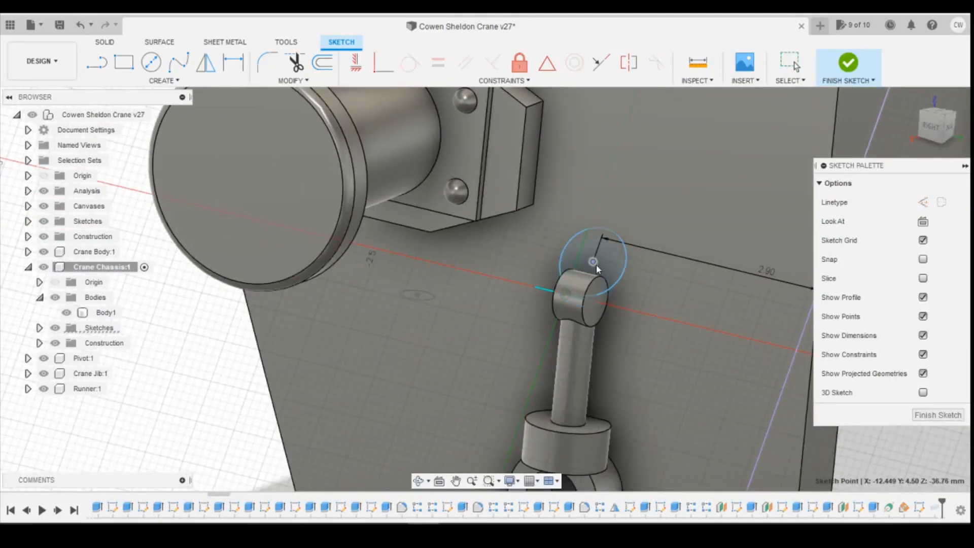
click(557, 307)
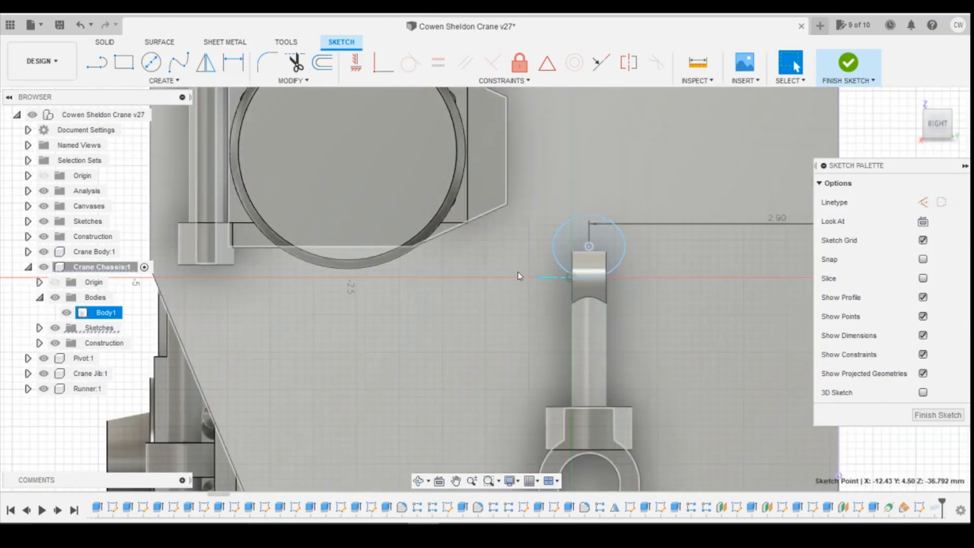
scroll(616, 281, up, 3)
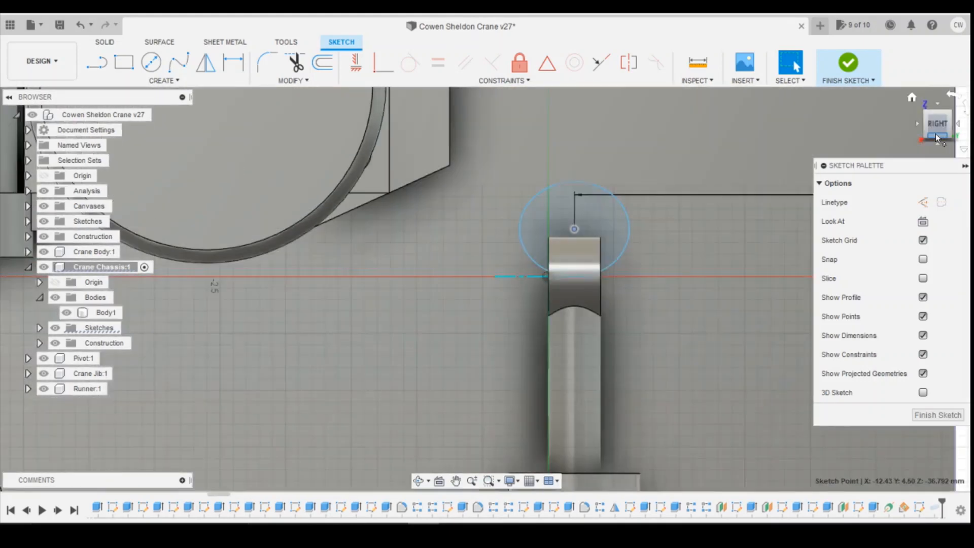
click(849, 71)
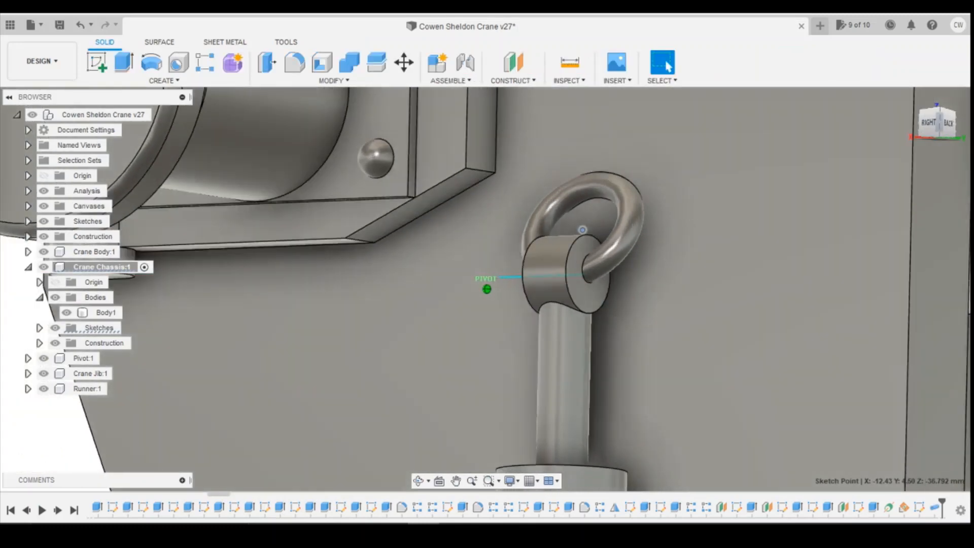
Examine the ring's clearance to the buffer beam, the whole slotted fitting, and the buffer at the opposite end of the chassis.
shift+middle_drag(705, 218, 569, 216)
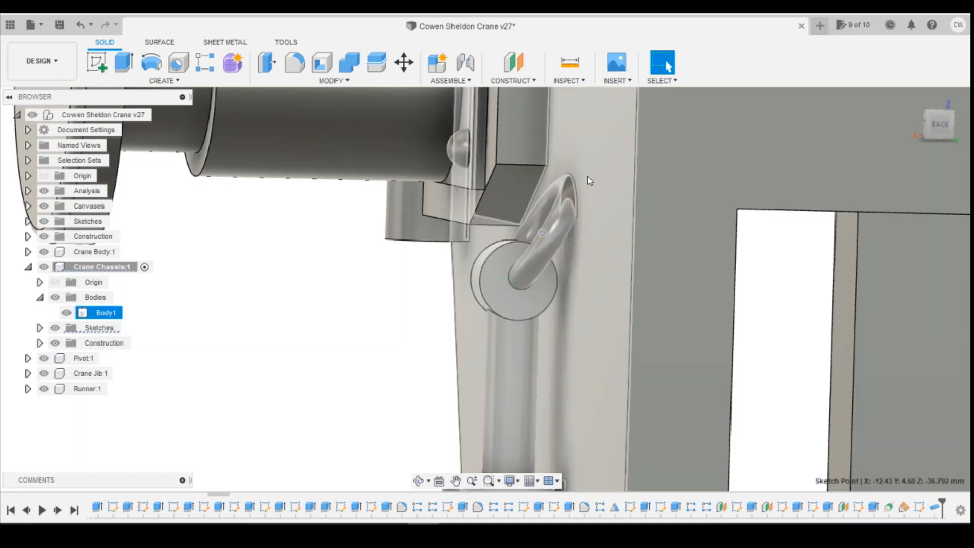
scroll(609, 188, down, 4)
scroll(623, 158, down, 3)
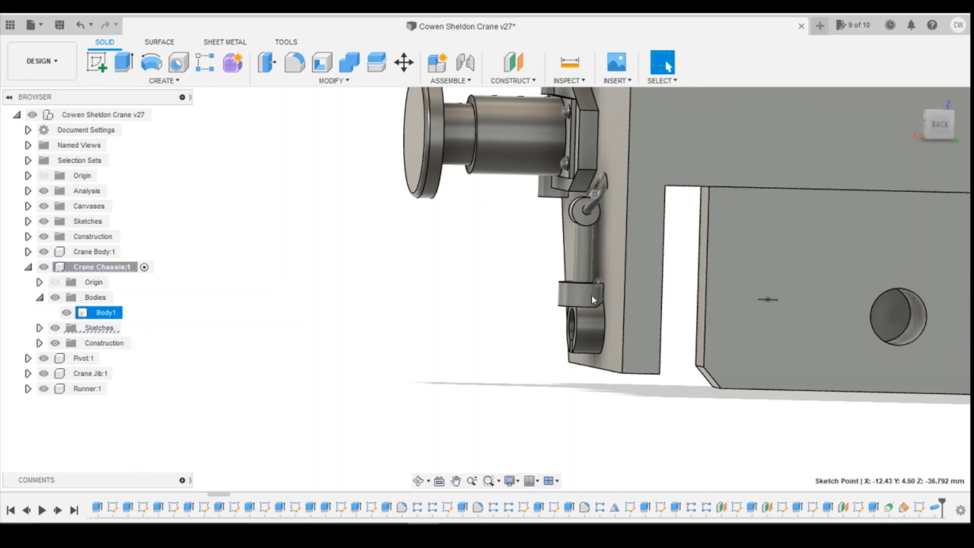
mouse_move(949, 125)
mouse_down()
mouse_move(966, 108)
mouse_move(945, 119)
mouse_move(956, 130)
mouse_move(962, 121)
mouse_move(937, 131)
mouse_up()
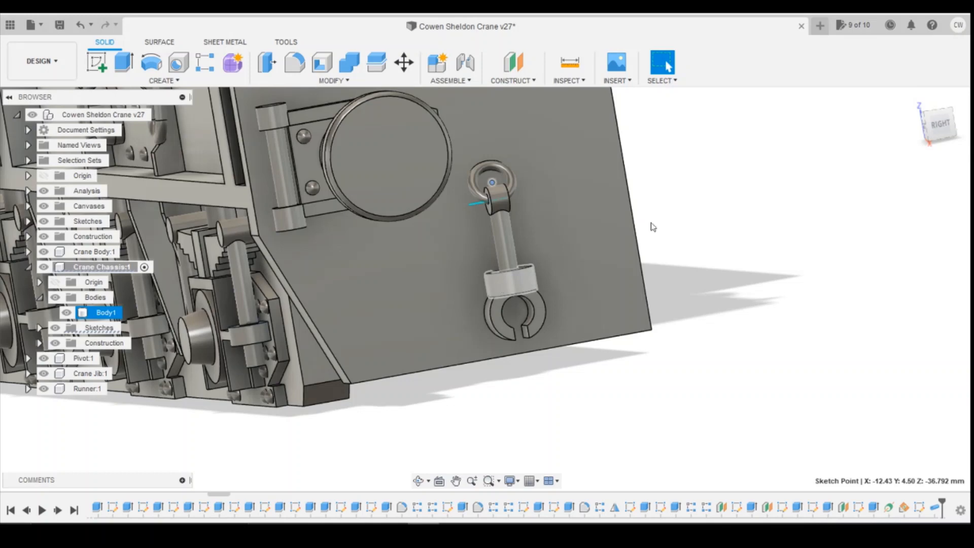
drag(939, 124, 954, 130)
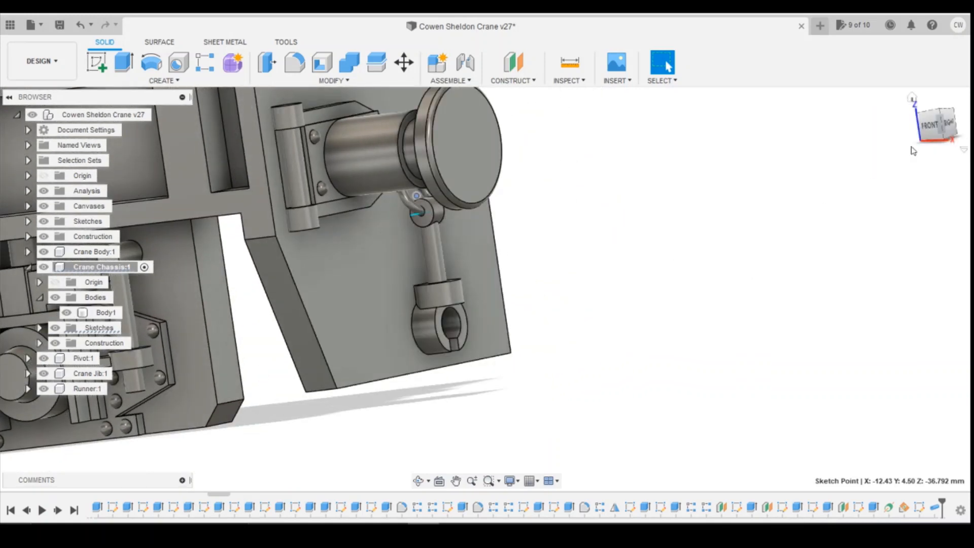
click(947, 124)
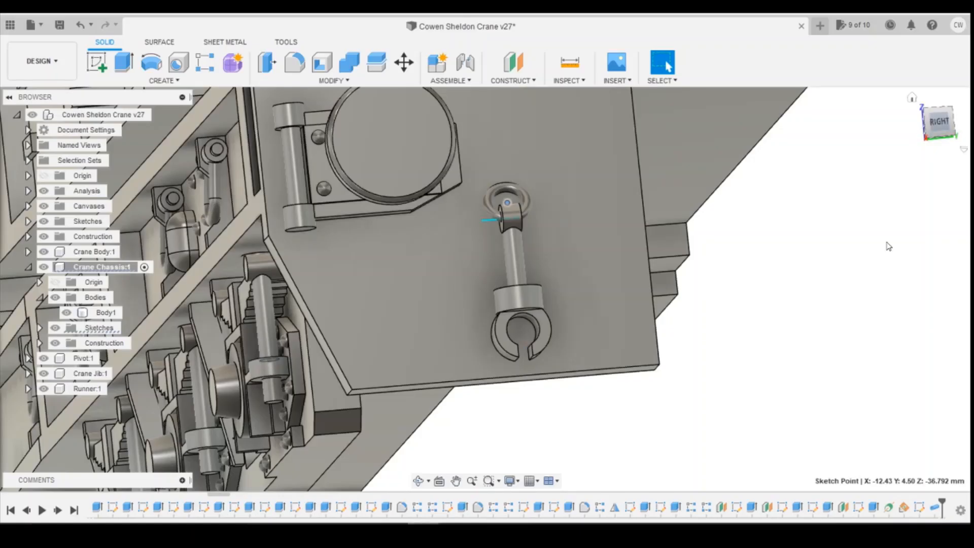
click(929, 127)
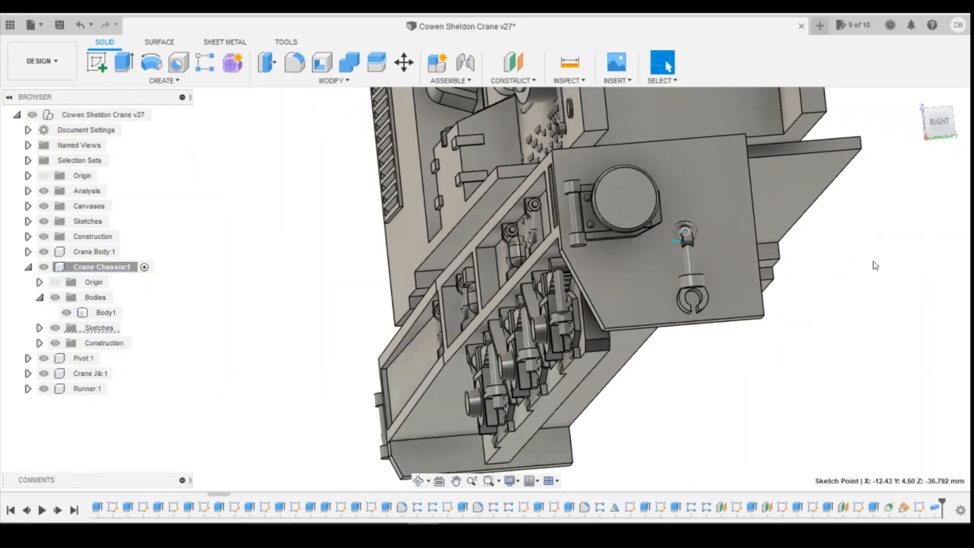
drag(929, 128, 923, 120)
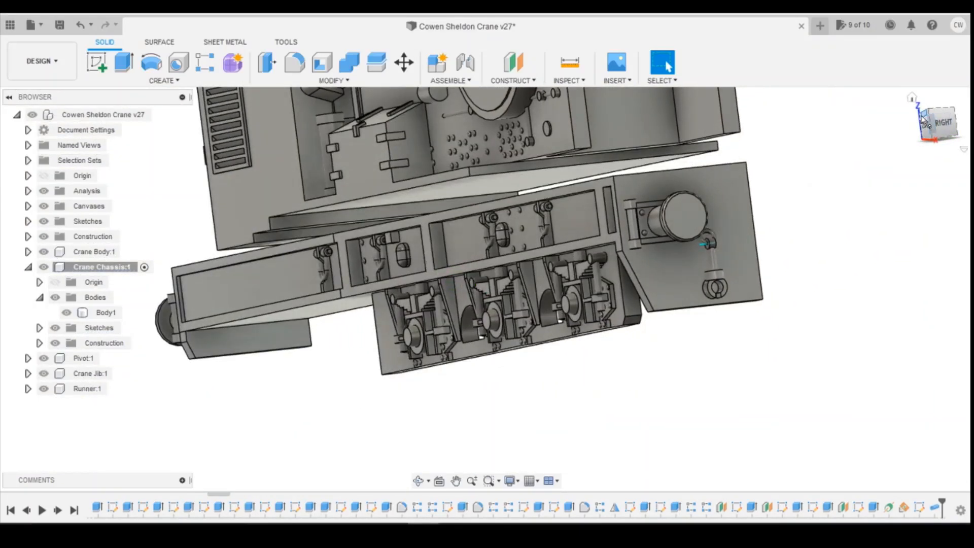
click(924, 125)
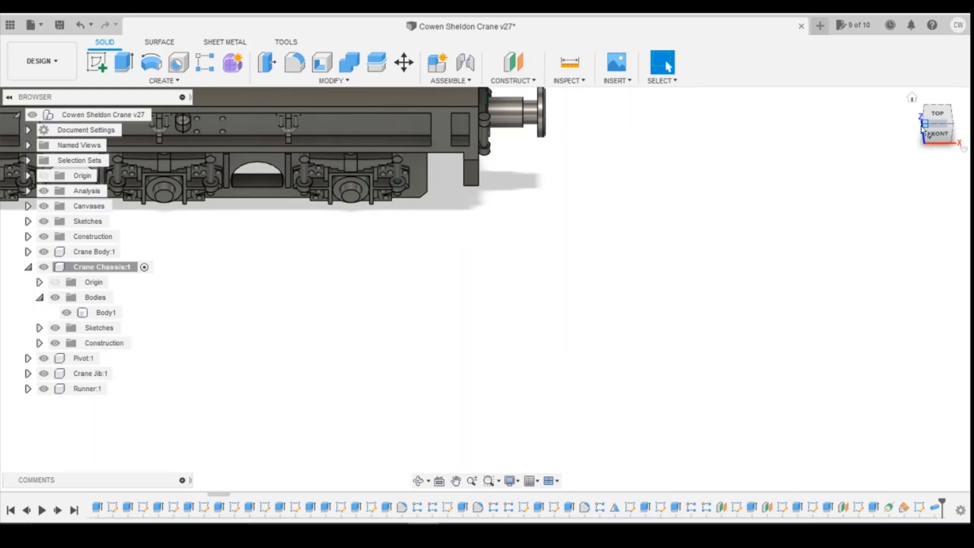
click(922, 128)
scroll(305, 335, up, 5)
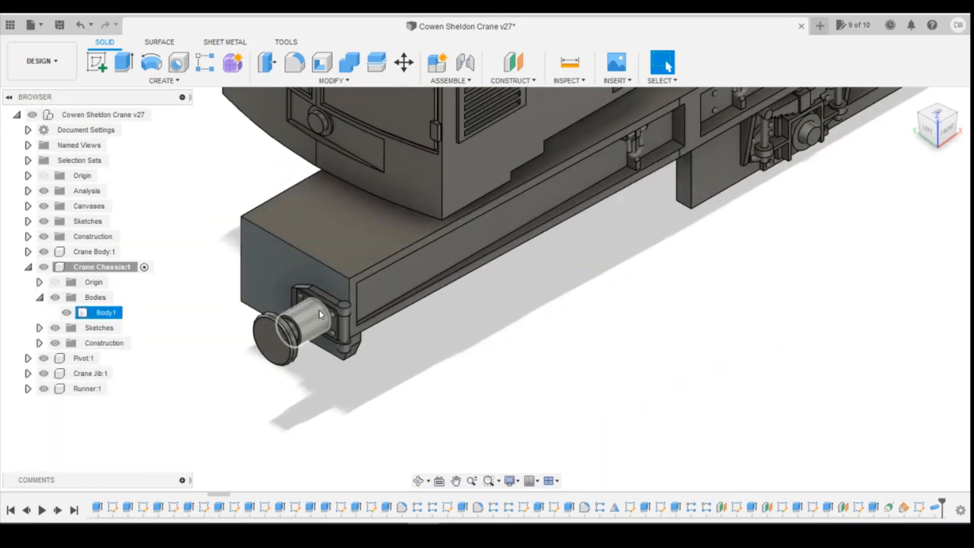
Switch to Photos to examine the buffer beam in the L-921 reference photo of the crane, and return to Fusion 360.
click(491, 344)
mouse_move(361, 530)
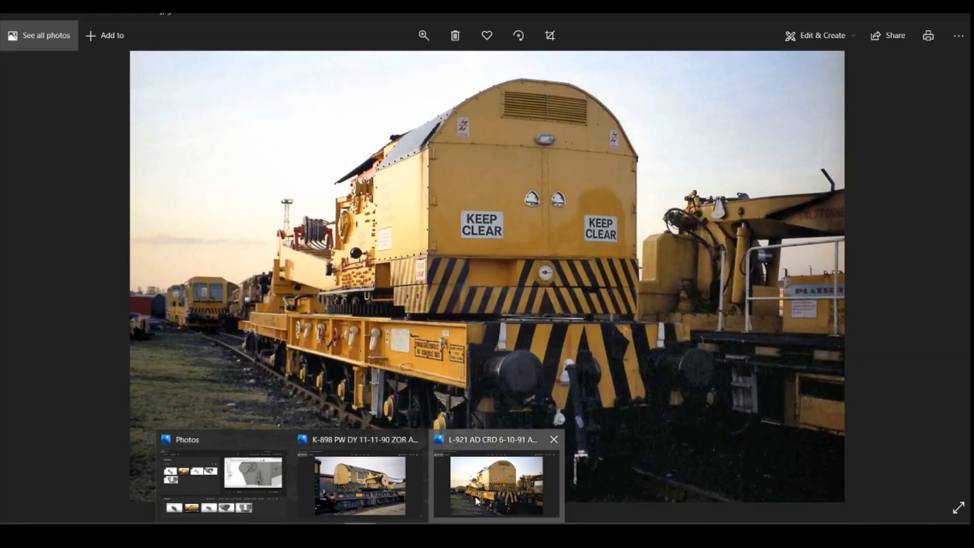
click(475, 496)
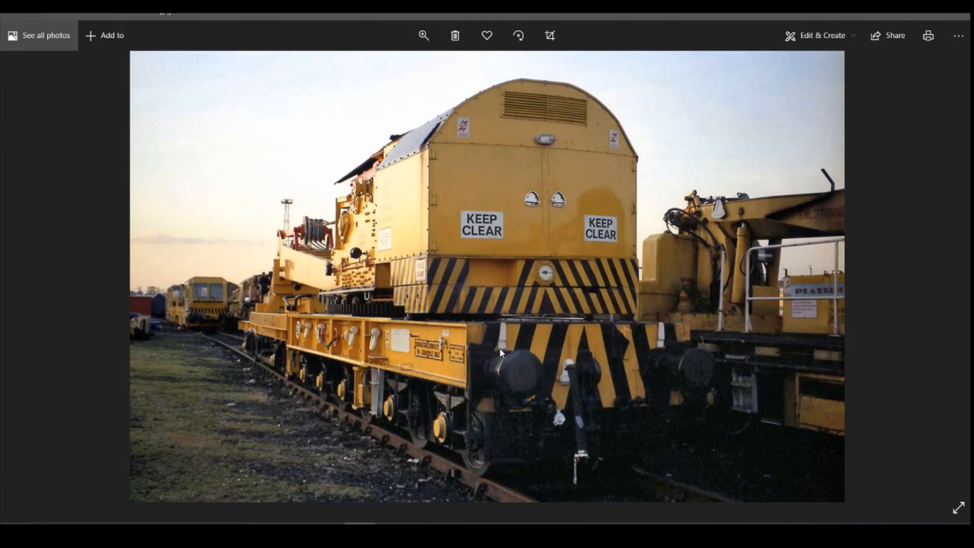
key(alt+Tab)
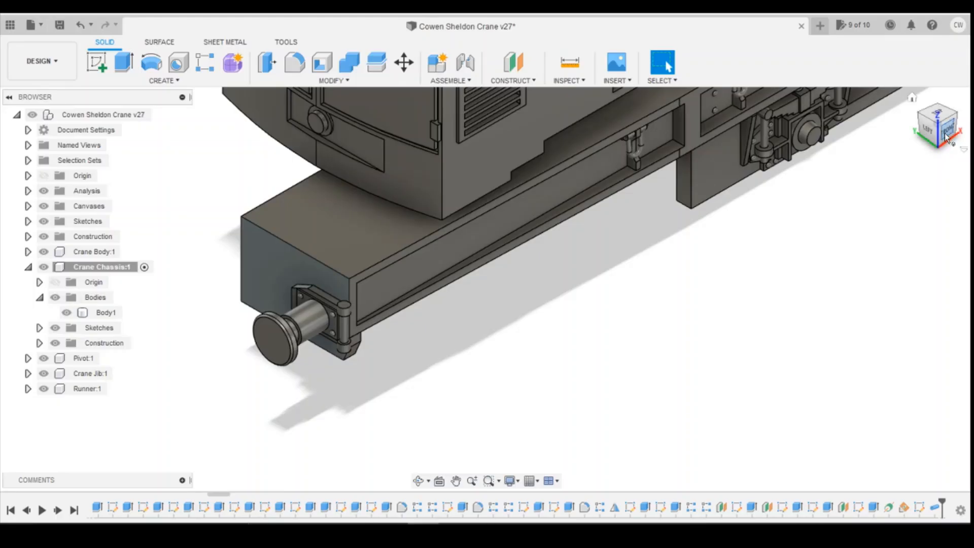
middle_drag(432, 436, 487, 285)
click(513, 62)
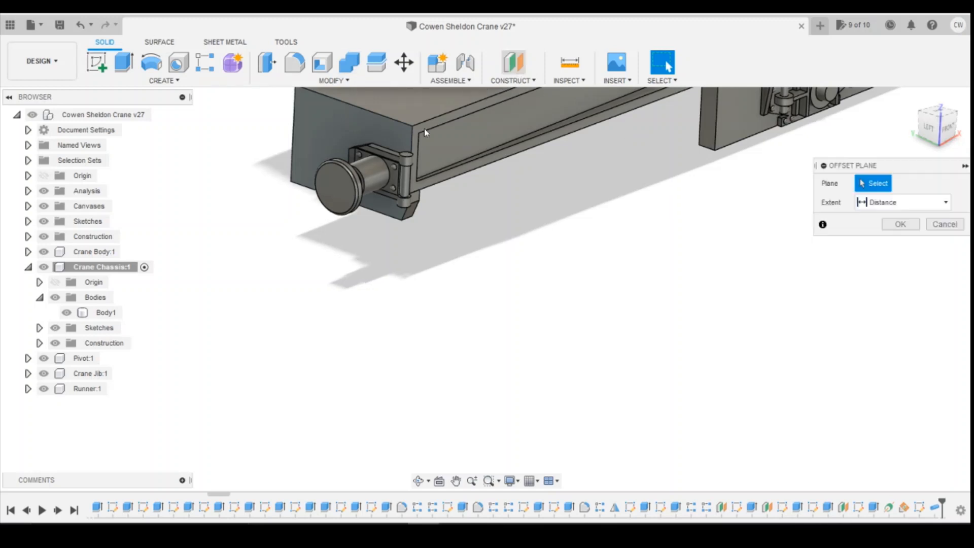
click(417, 138)
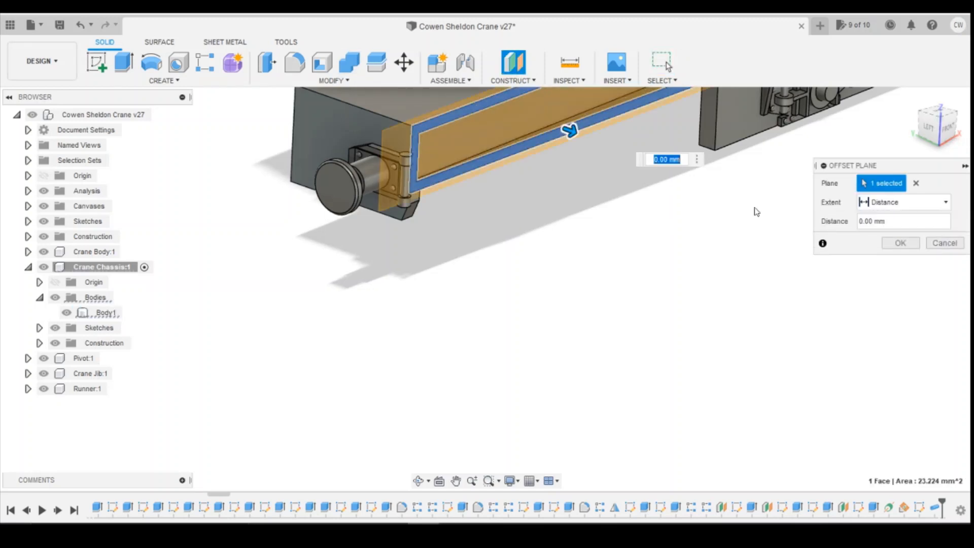
click(936, 131)
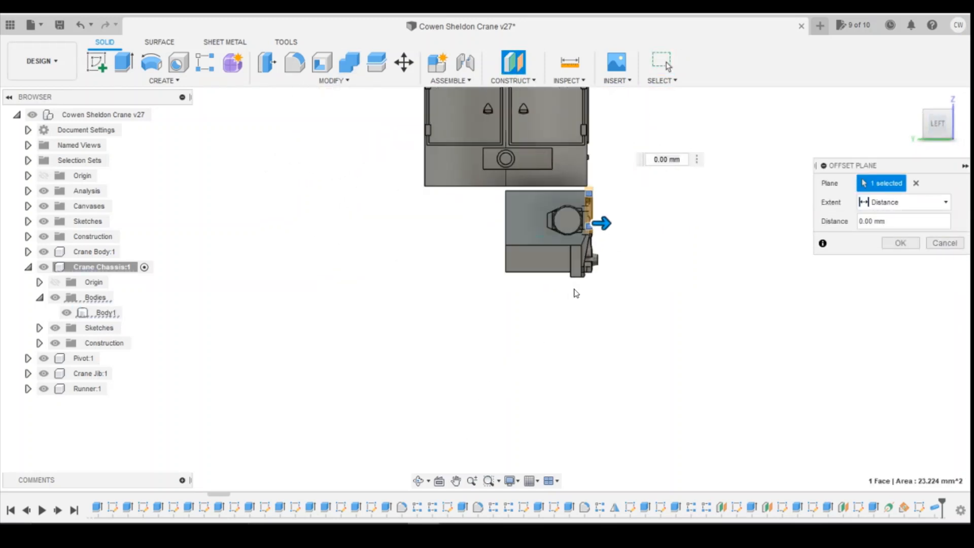
scroll(591, 208, up, 5)
drag(604, 247, 568, 247)
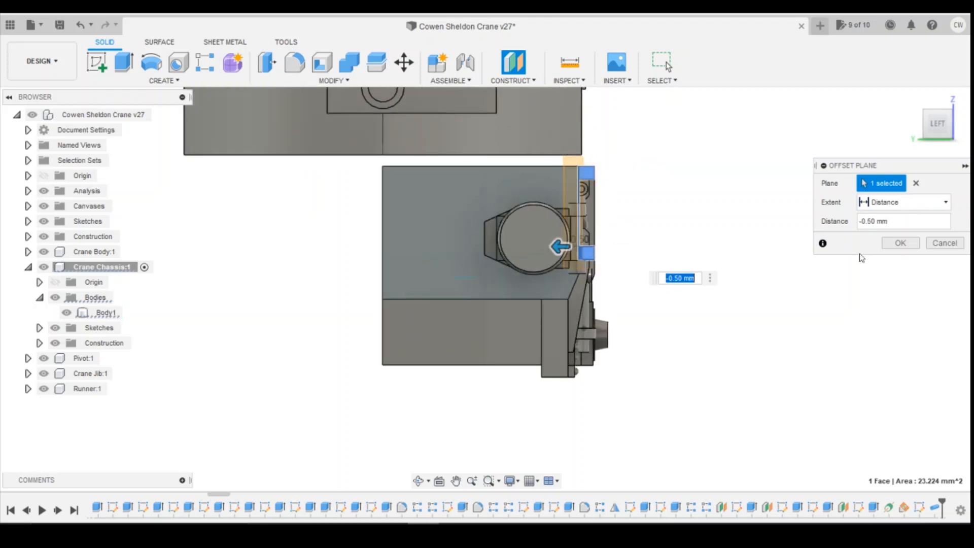
click(945, 243)
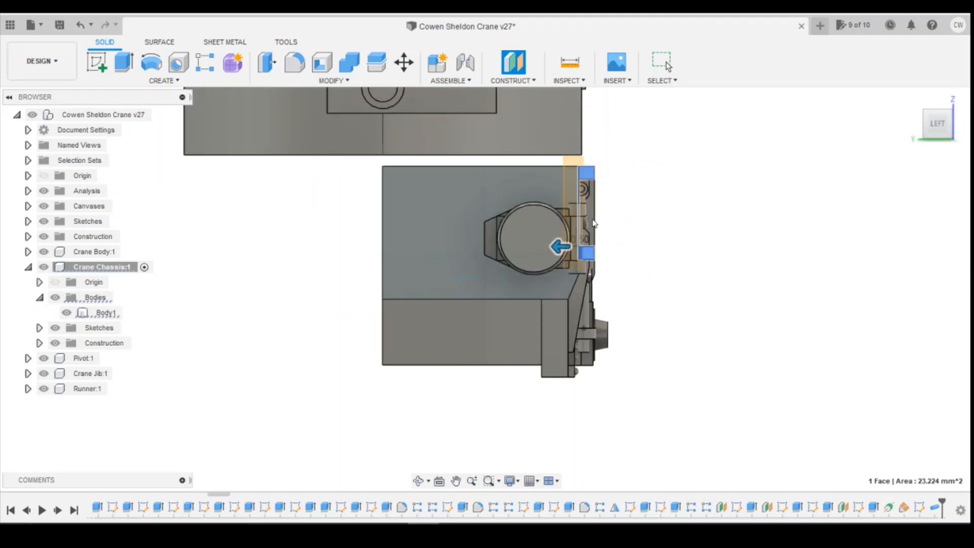
scroll(660, 177, down, 3)
click(911, 124)
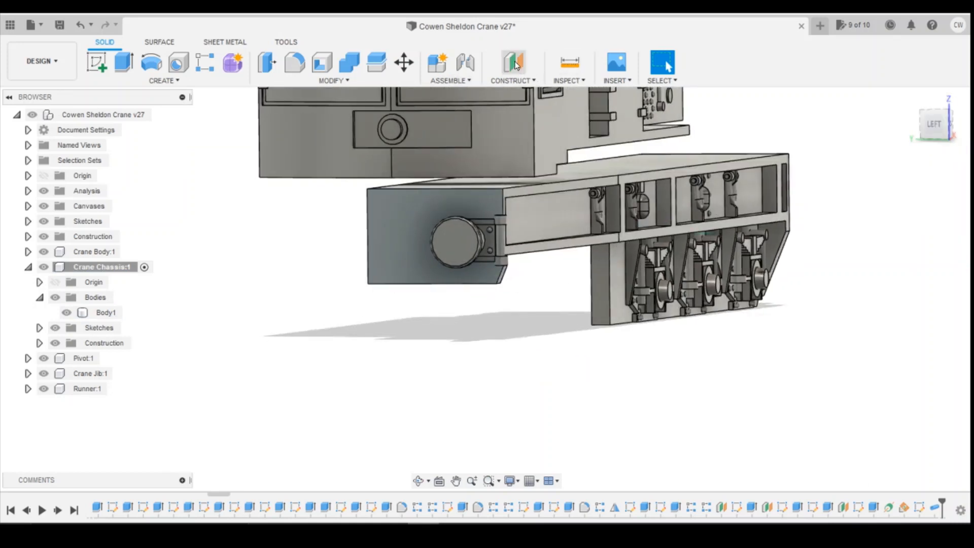
Create an offset construction plane -2.80 mm from the chassis' outer side frame face, passing through the buffer.
click(514, 62)
click(640, 178)
click(919, 119)
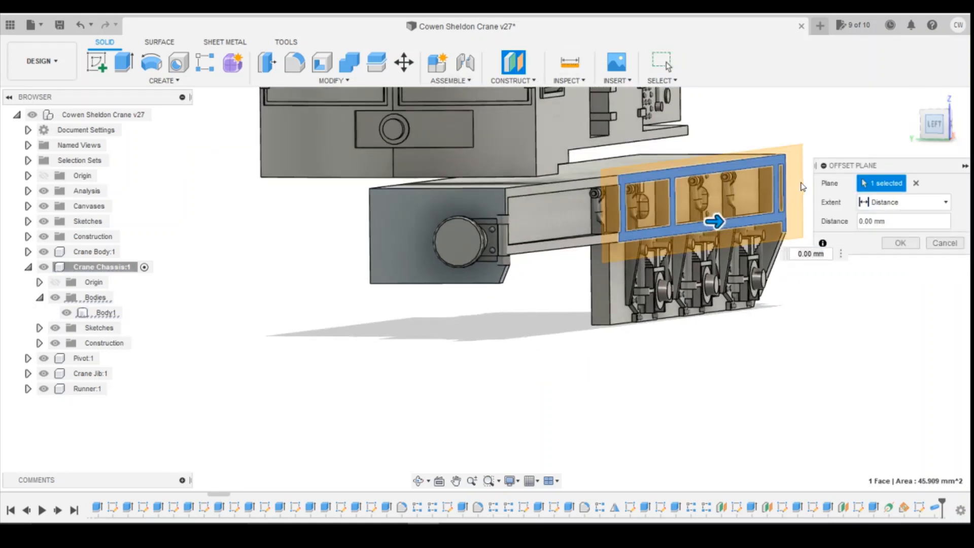
drag(640, 232, 568, 249)
scroll(590, 224, up, 3)
scroll(544, 243, up, 3)
scroll(553, 255, down, 5)
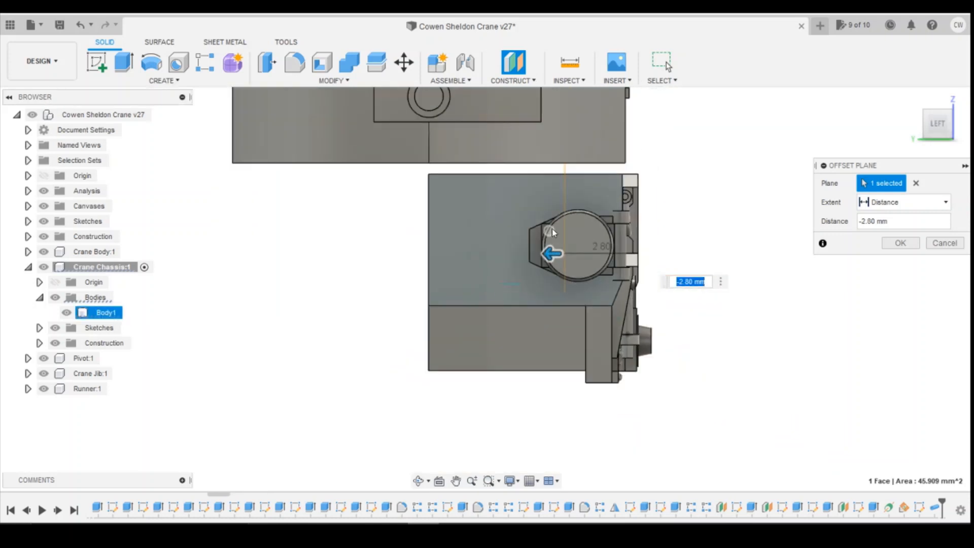
click(899, 244)
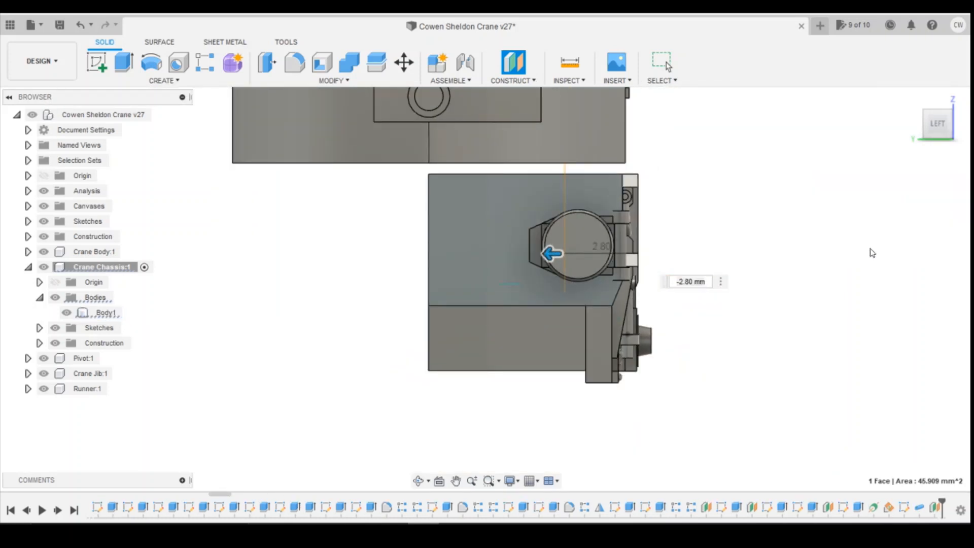
Start a sketch on the offset plane and draw a 0.3 mm horizontal line just above the buffer's mounting plate.
click(940, 127)
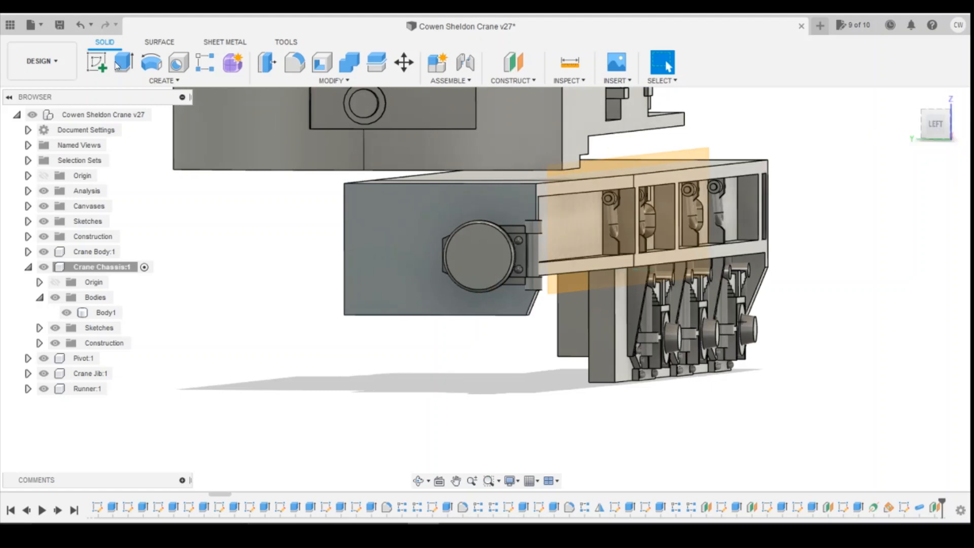
click(93, 65)
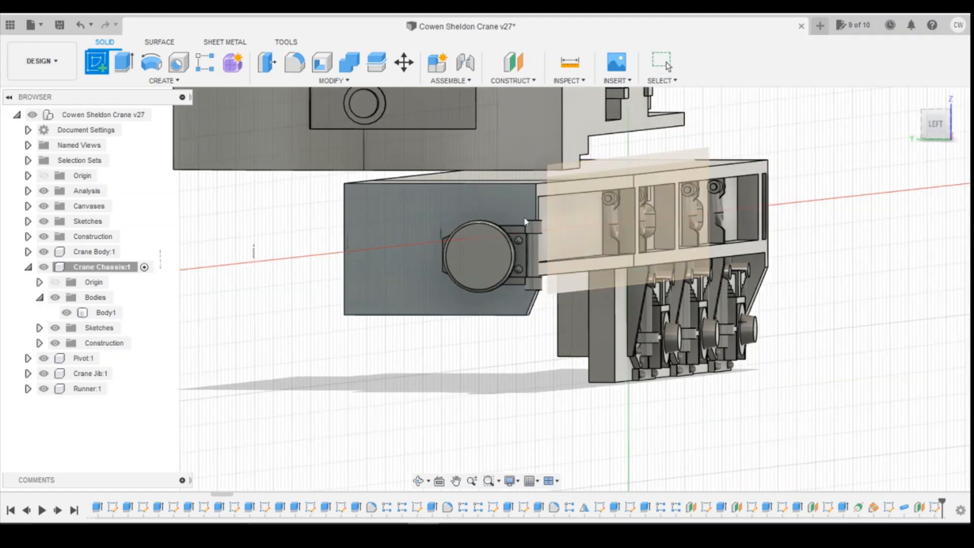
click(667, 163)
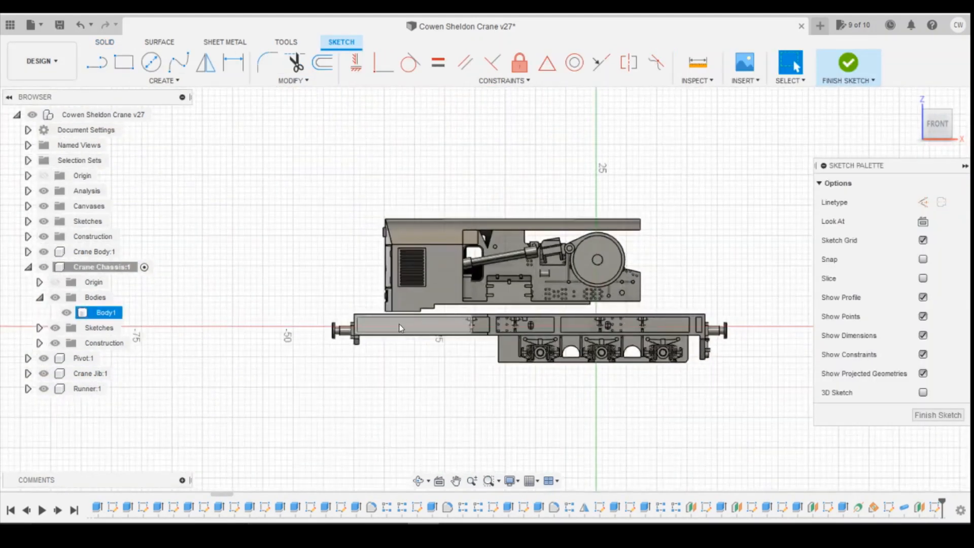
click(97, 62)
scroll(363, 335, up, 5)
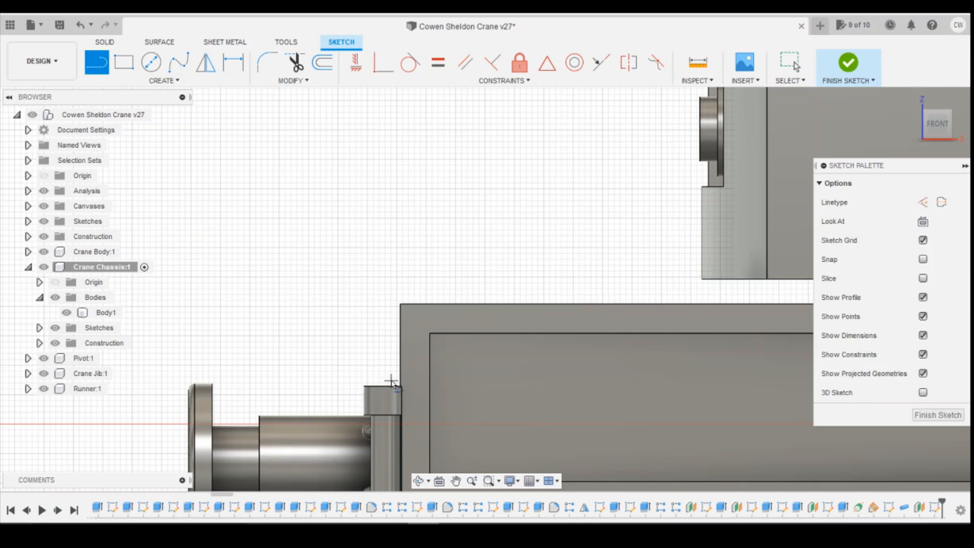
click(391, 382)
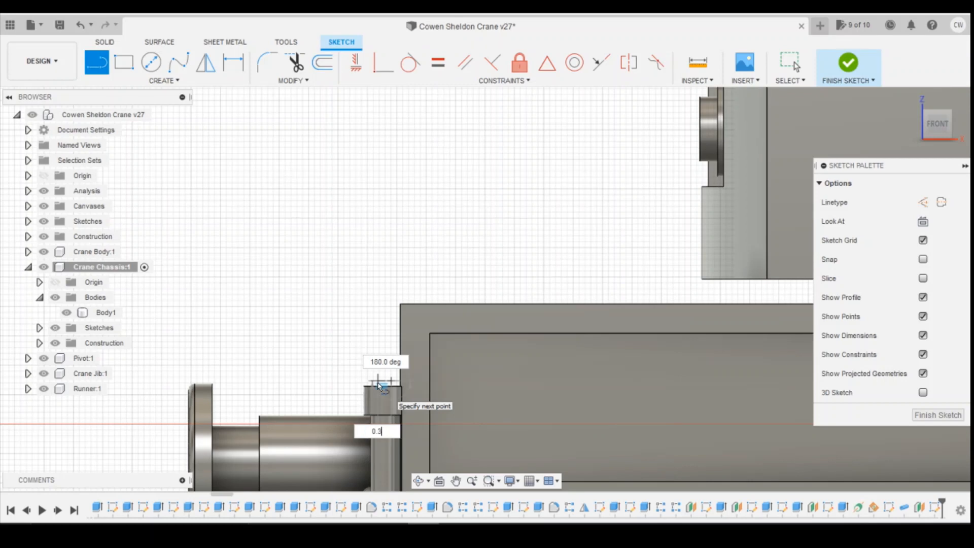
text(0.3)
key(Return)
scroll(387, 392, up, 3)
key(Escape)
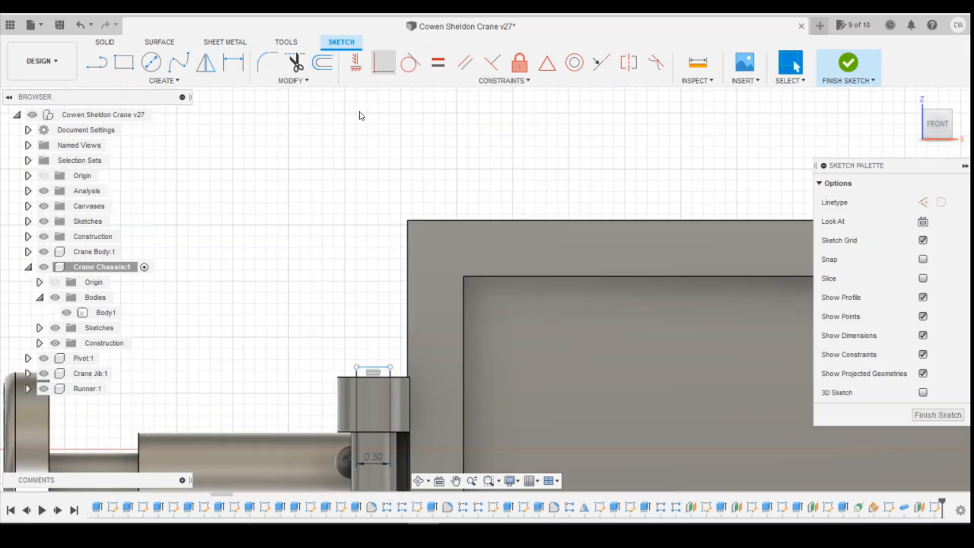
Constrain the horizontal line's inner endpoint to be coincident with the vertical end edge of the chassis.
click(384, 63)
click(390, 368)
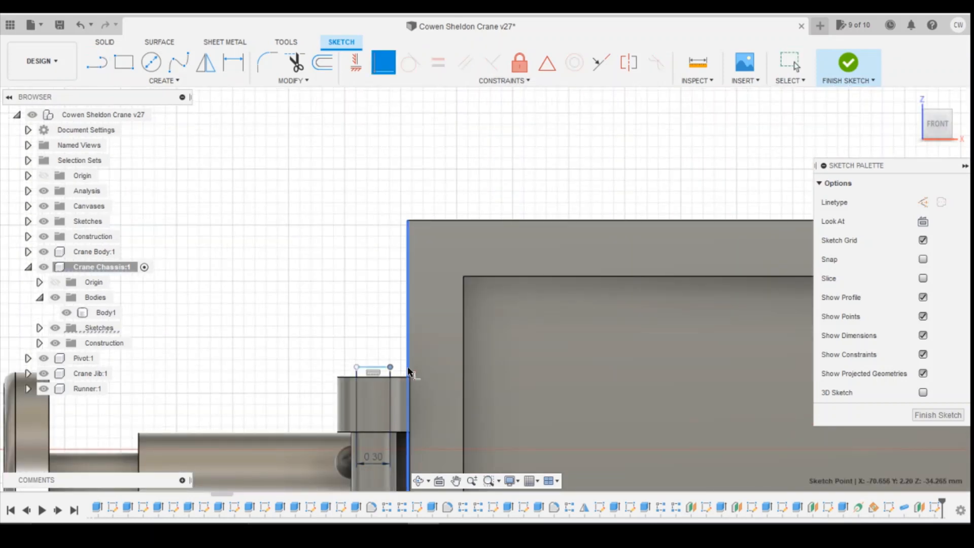
click(407, 367)
scroll(426, 381, down, 2)
Draw a 0.4 mm vertical line up from the horizontal line's outer end, followed by a 0.4 mm line sloping up and outward.
key(l)
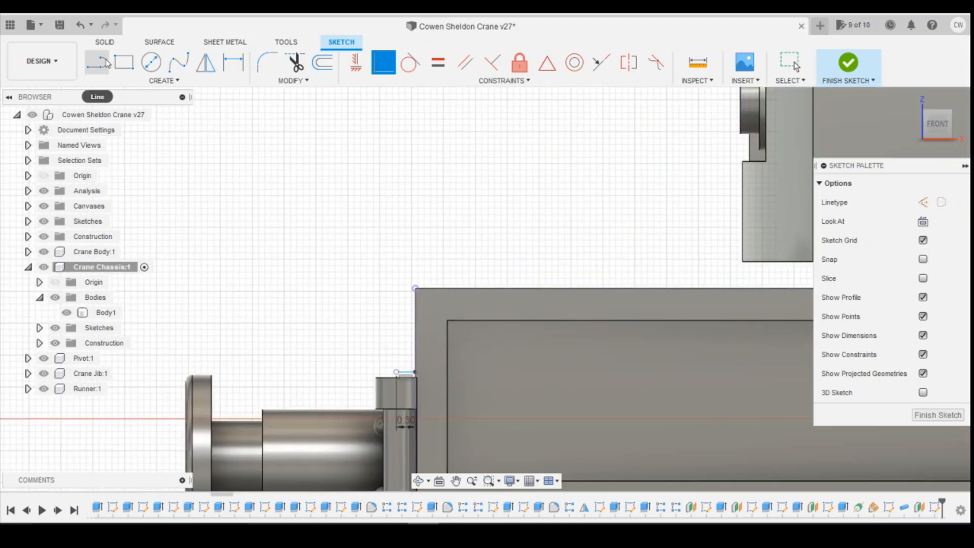
click(397, 373)
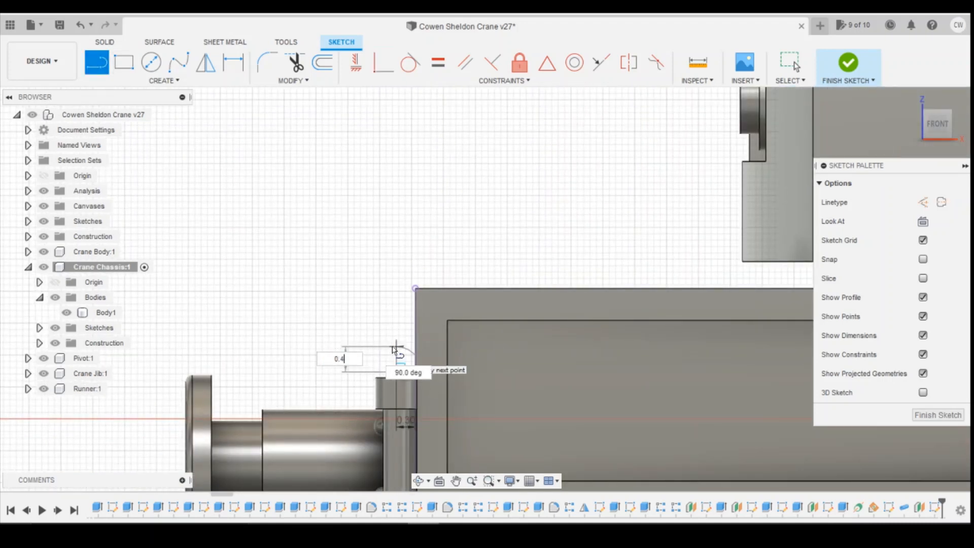
text(0.4)
key(Return)
key(Escape)
key(l)
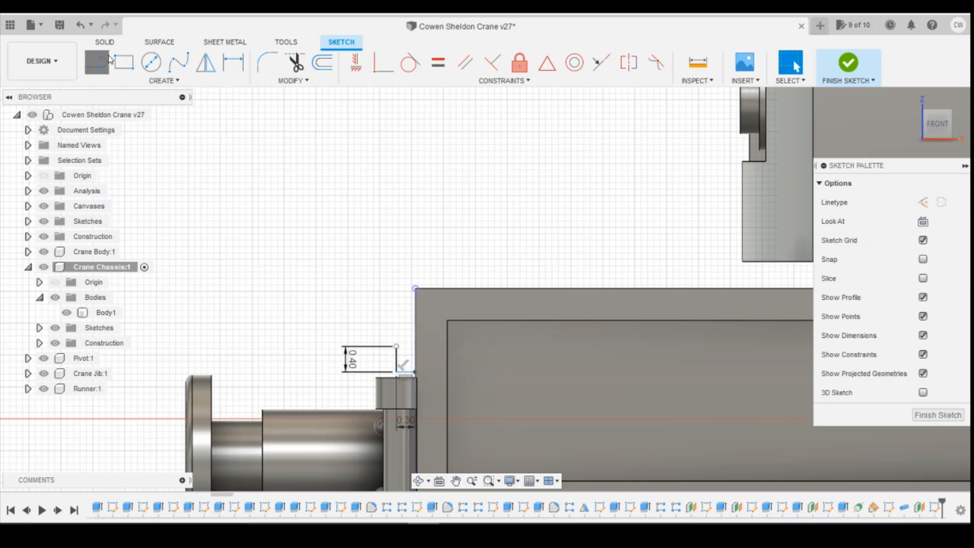
click(397, 348)
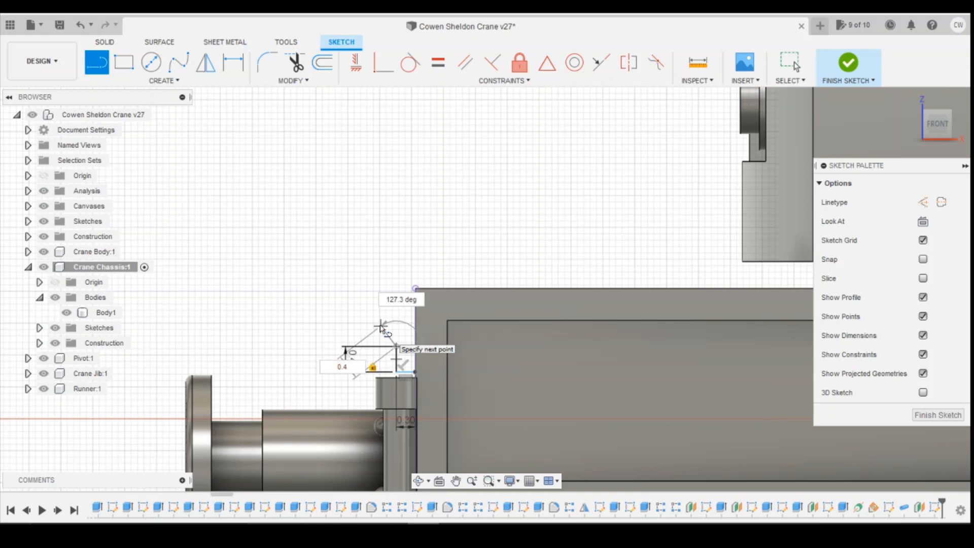
key(Return)
key(Escape)
Dimension the angle between the short vertical line and the sloping line at 140 degrees.
key(d)
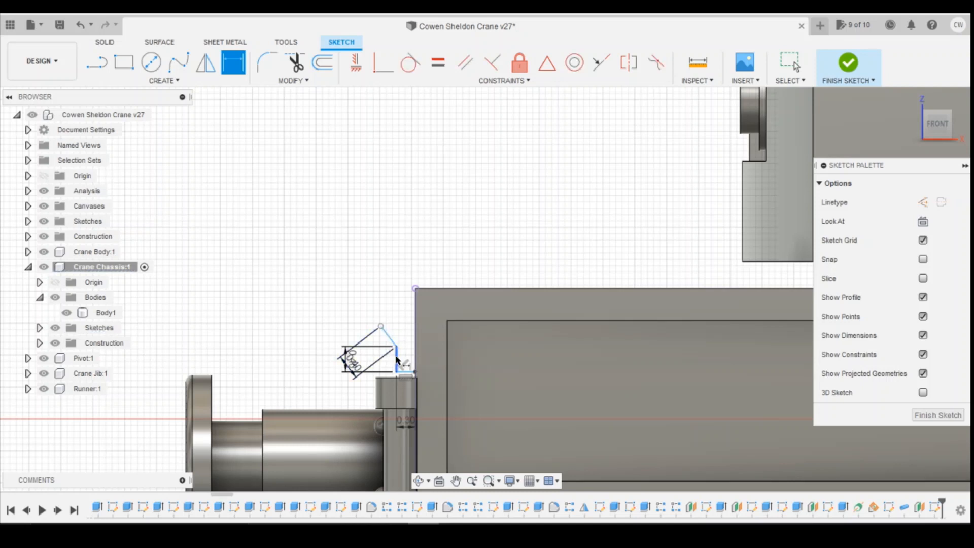
click(398, 362)
click(388, 336)
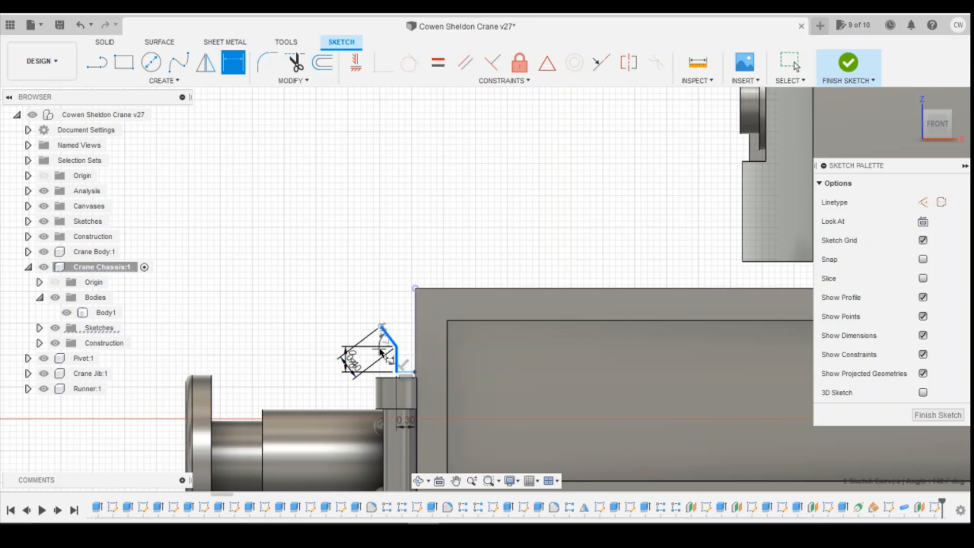
click(382, 349)
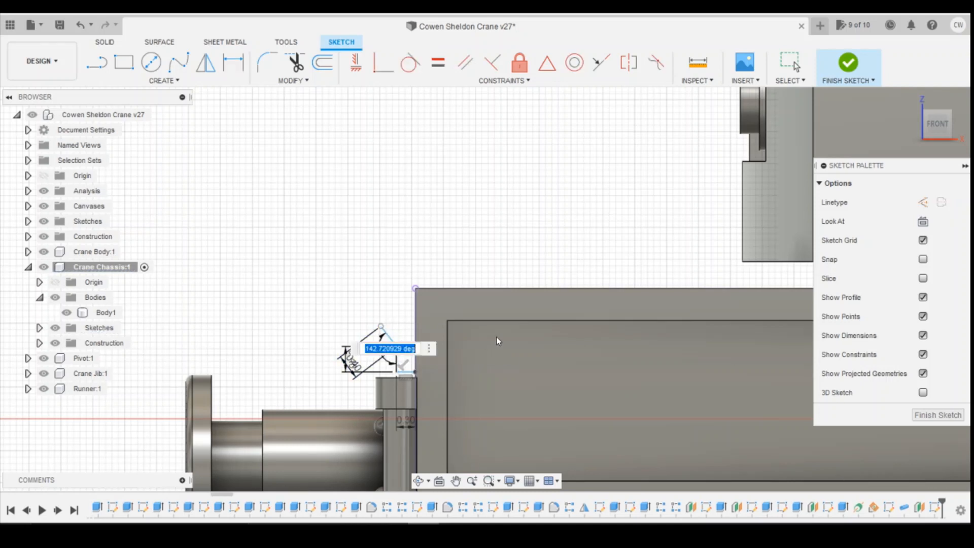
text(140)
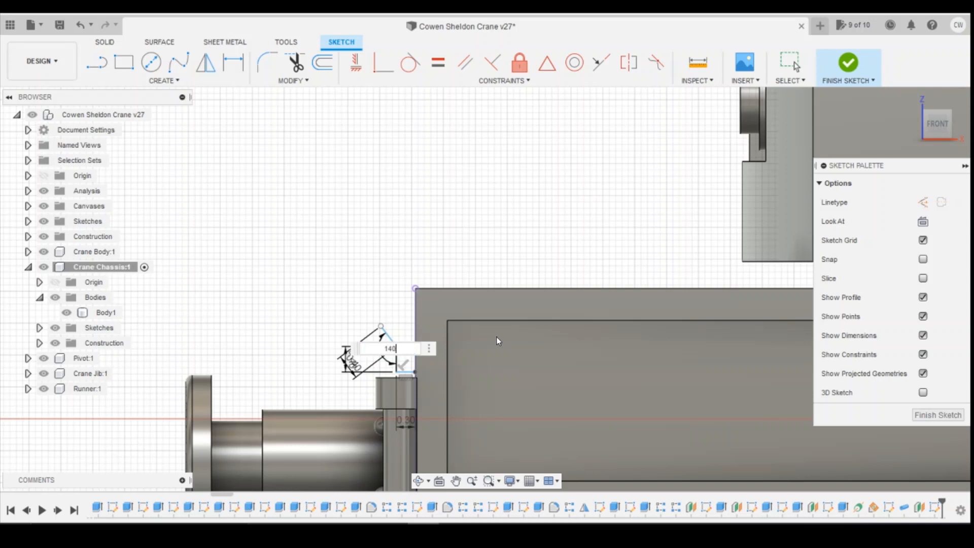
key(Return)
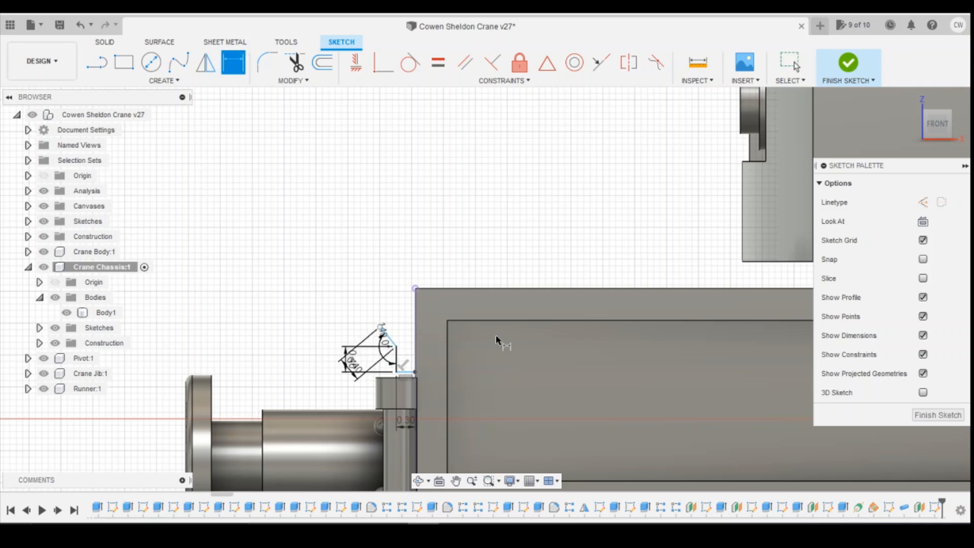
Draw a vertical line about 0.56 mm long from the sloping line's upper end to roughly the chassis' top level.
click(97, 62)
click(382, 327)
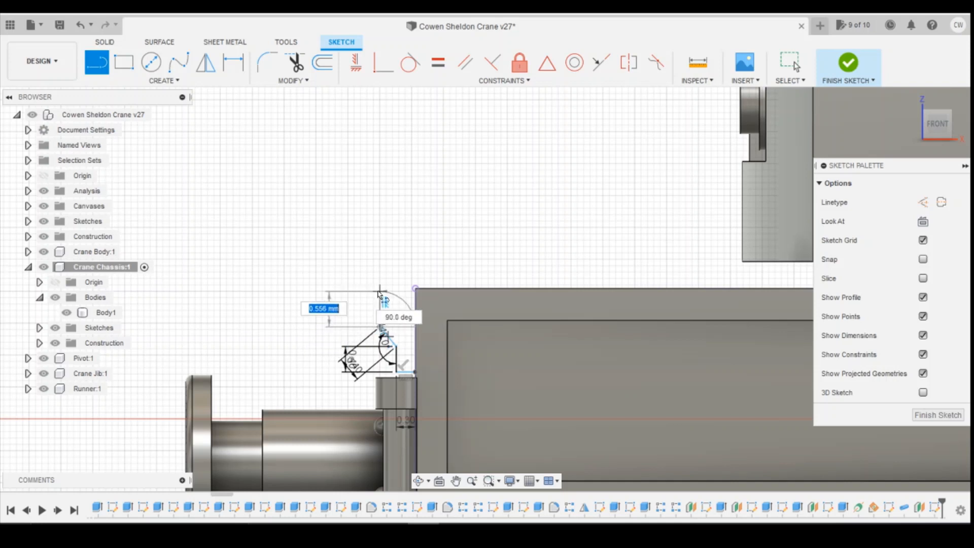
click(380, 290)
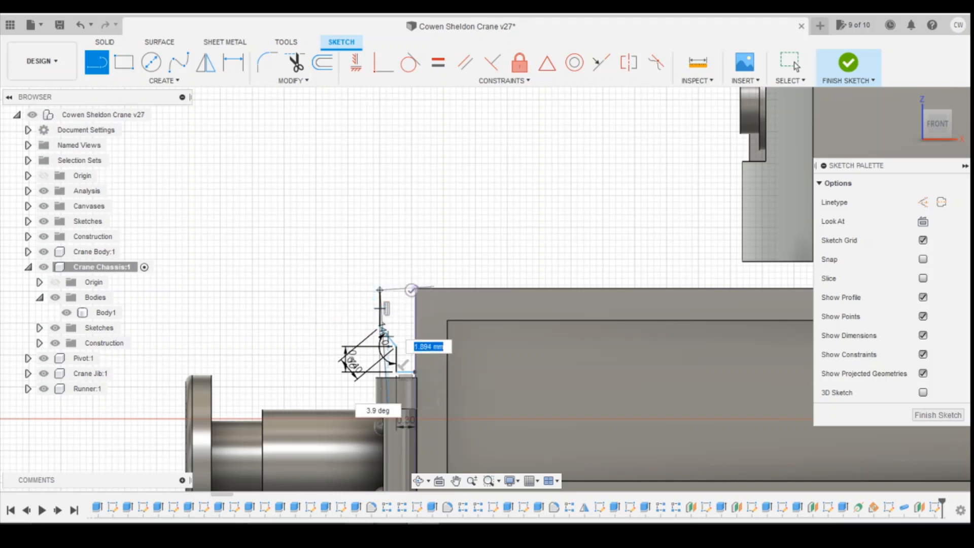
Switch to Photos to examine the crane's buffer beam in the reference photo, then return to Fusion 360 and end the line.
mouse_move(362, 535)
click(464, 480)
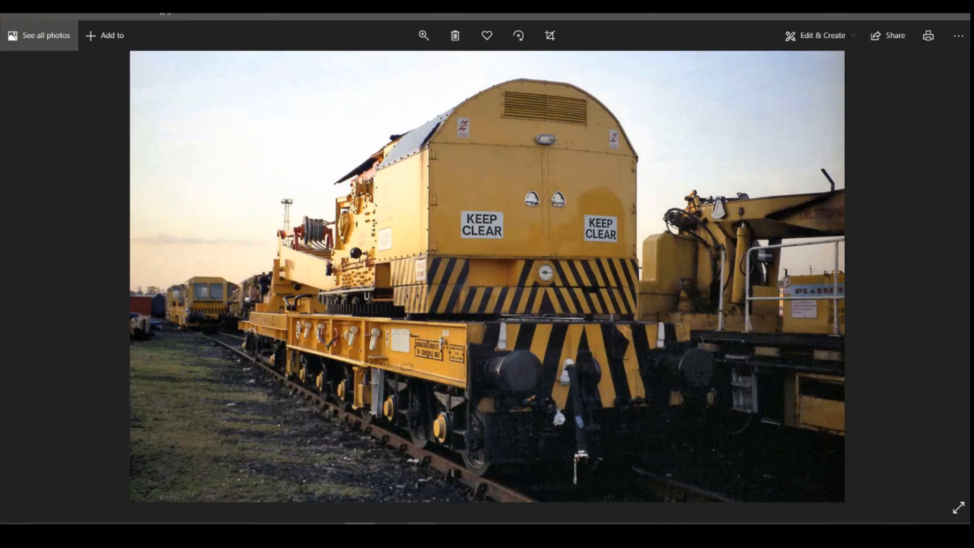
click(422, 534)
key(Escape)
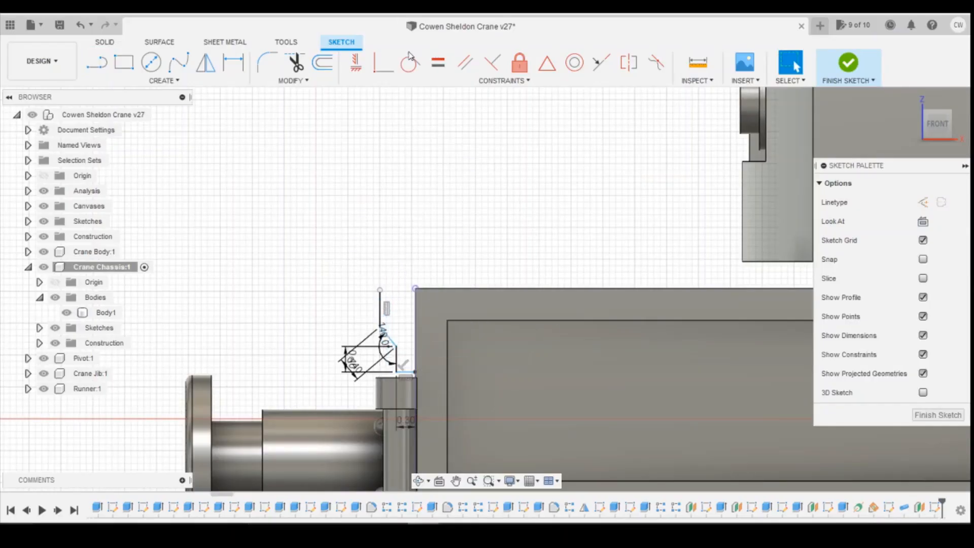
Apply a horizontal constraint between the upper vertical line's top endpoint and the chassis' top end corner.
click(356, 62)
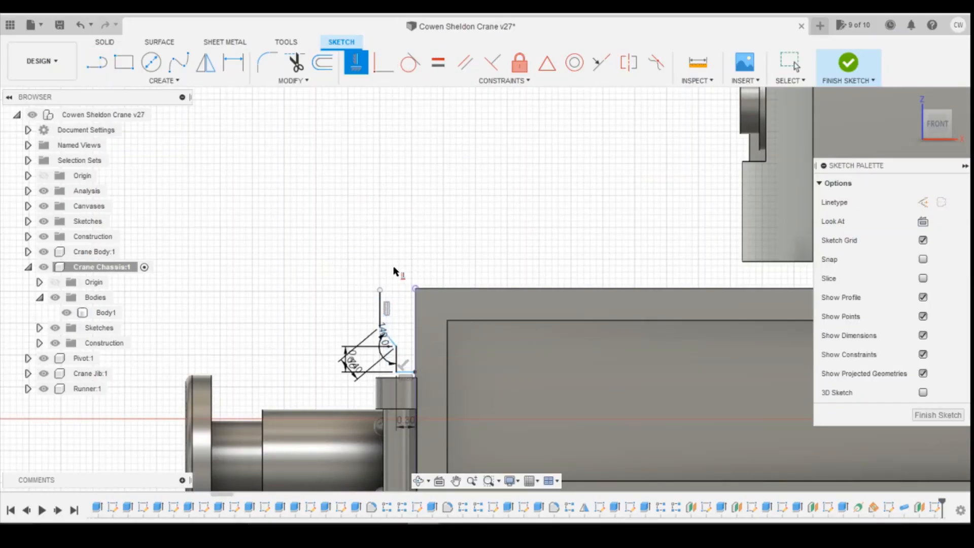
click(380, 291)
click(416, 290)
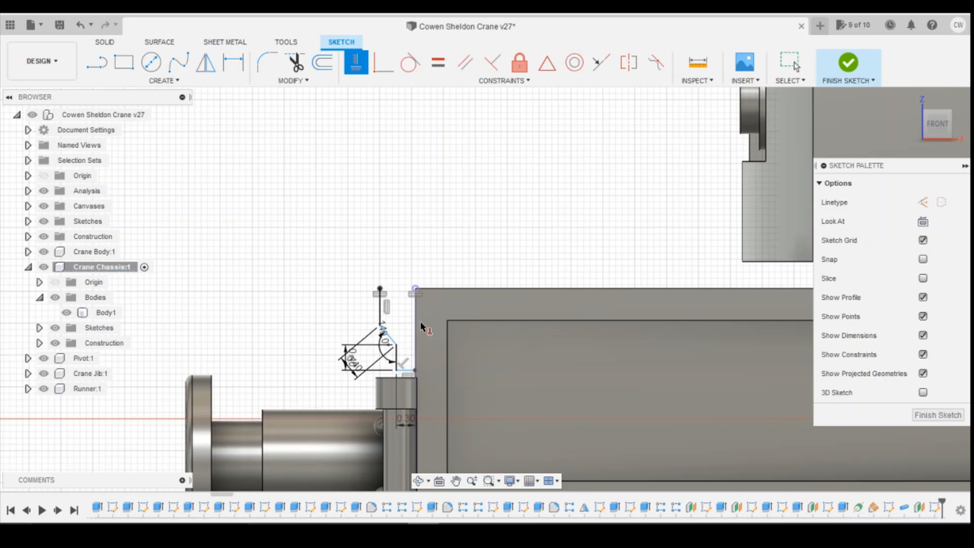
Dimension the vertical distance from the profile's lower inner endpoint to the chassis' top corner at 1.3 mm.
scroll(429, 376, up, 2)
key(d)
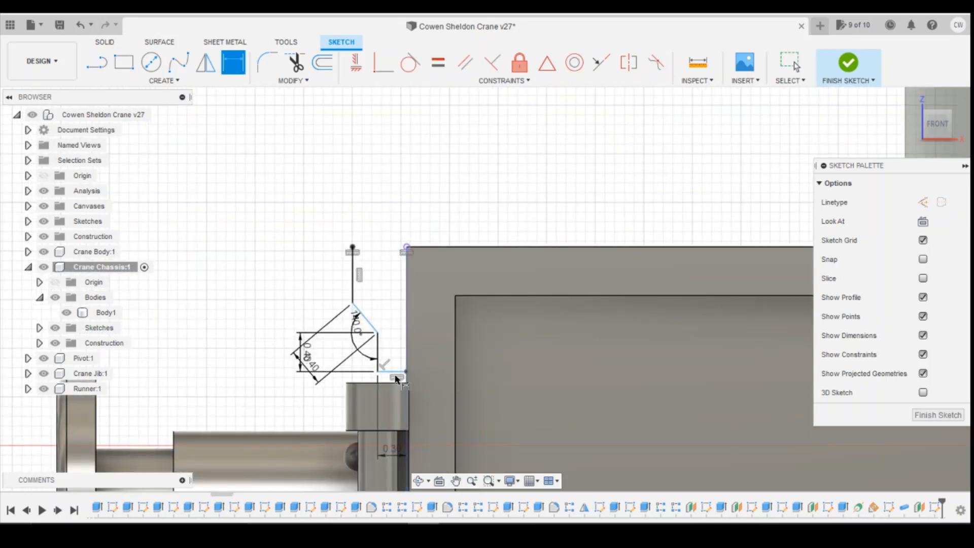
click(408, 373)
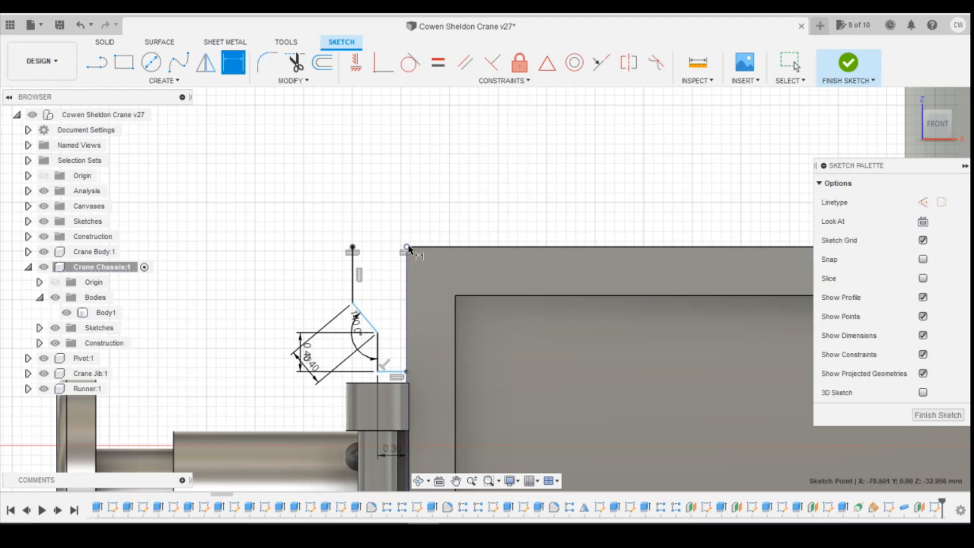
click(407, 375)
click(406, 248)
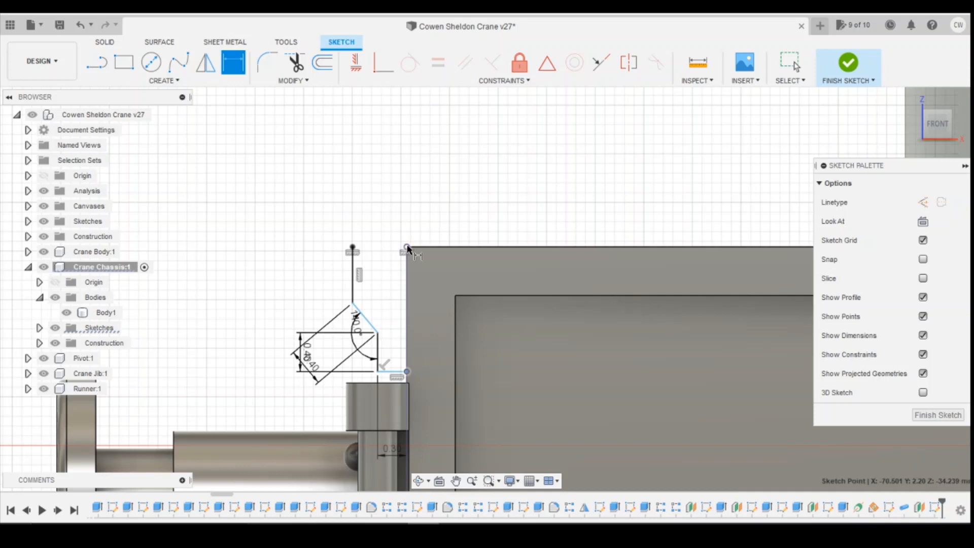
click(458, 287)
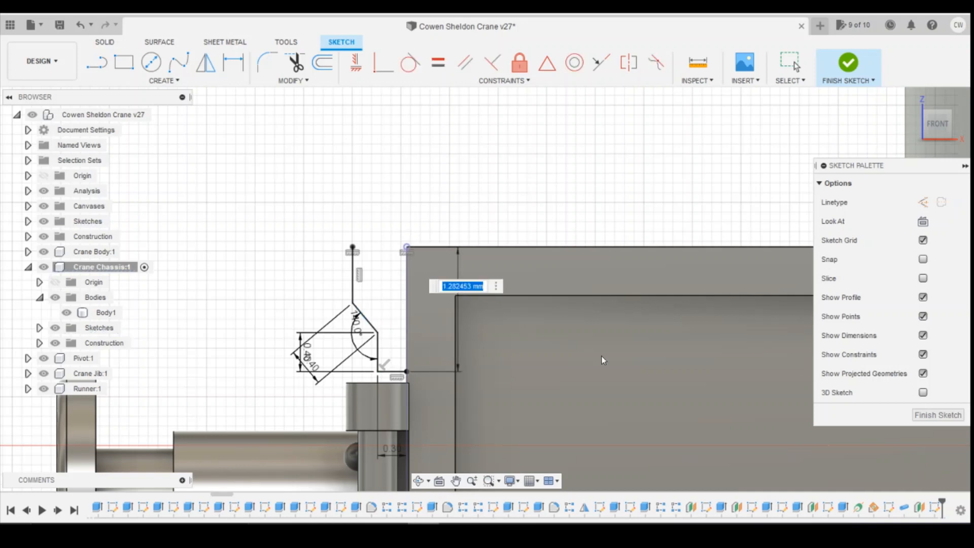
text(1.3)
key(Return)
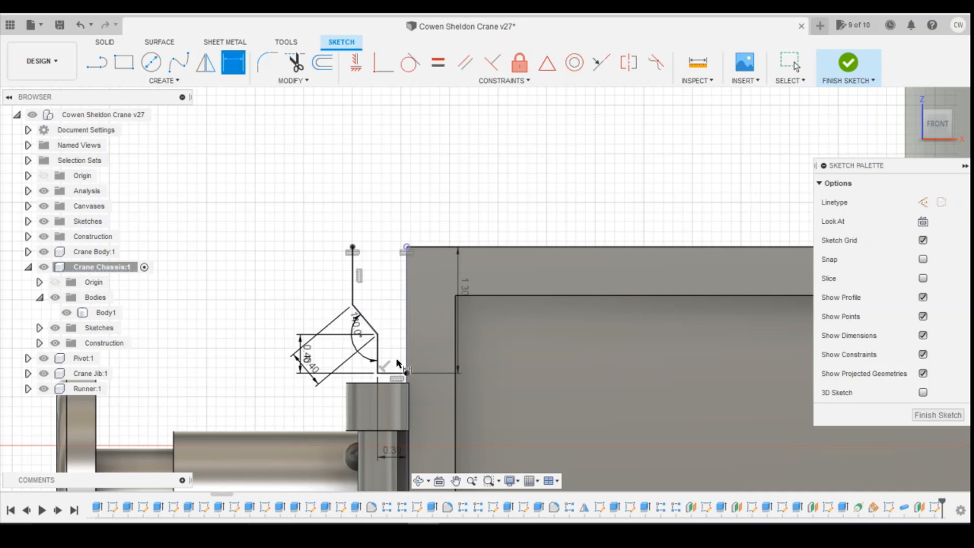
key(Escape)
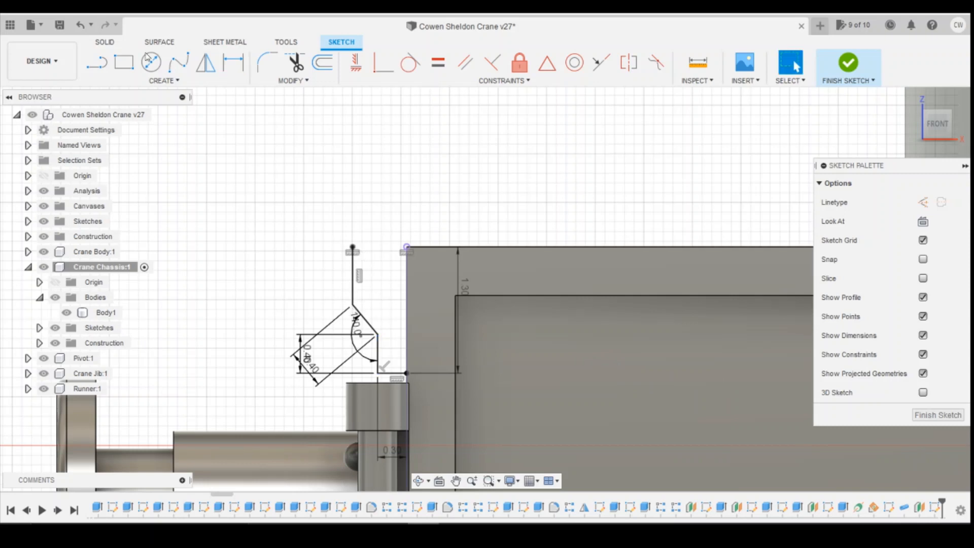
Draw a 0.3 mm horizontal line from the profile's top endpoint toward the chassis.
click(97, 62)
click(354, 248)
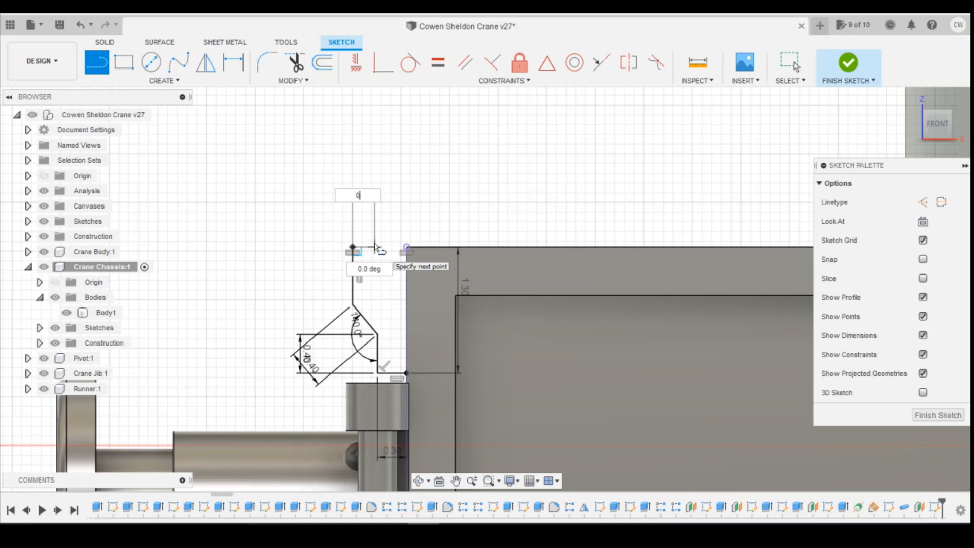
key(Tab)
key(Return)
key(Escape)
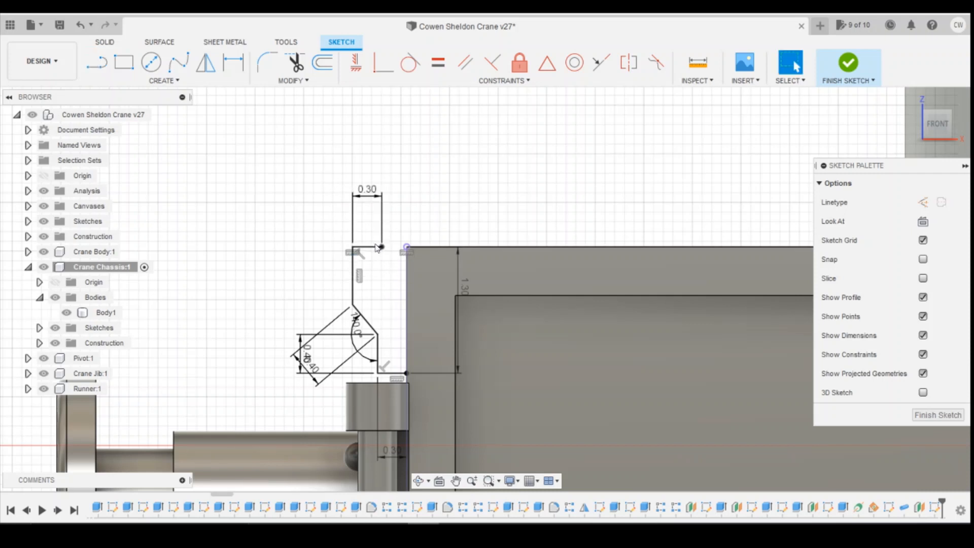
Close the cranked bracket profile with an inner vertical line and a parallel sloped line ending at the chassis' end face.
click(96, 62)
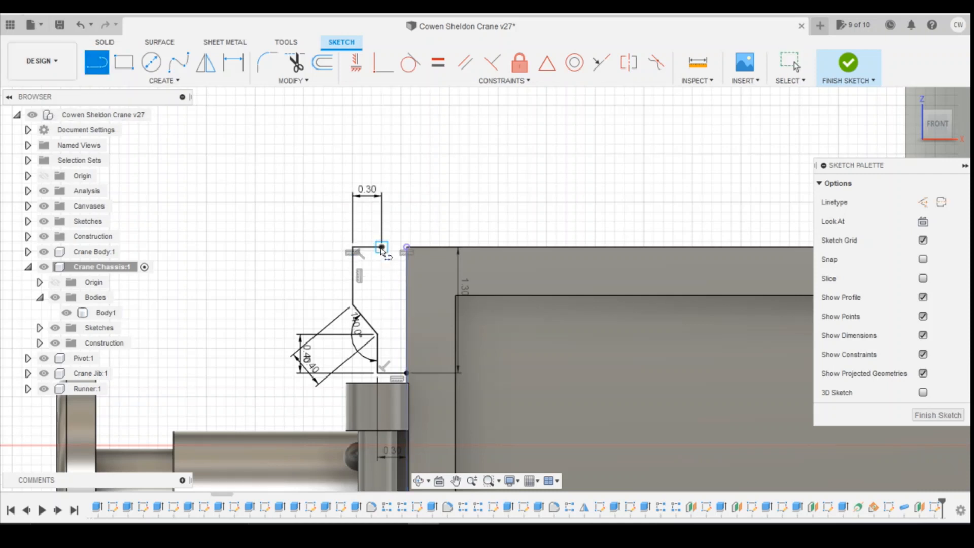
drag(381, 247, 379, 308)
click(381, 305)
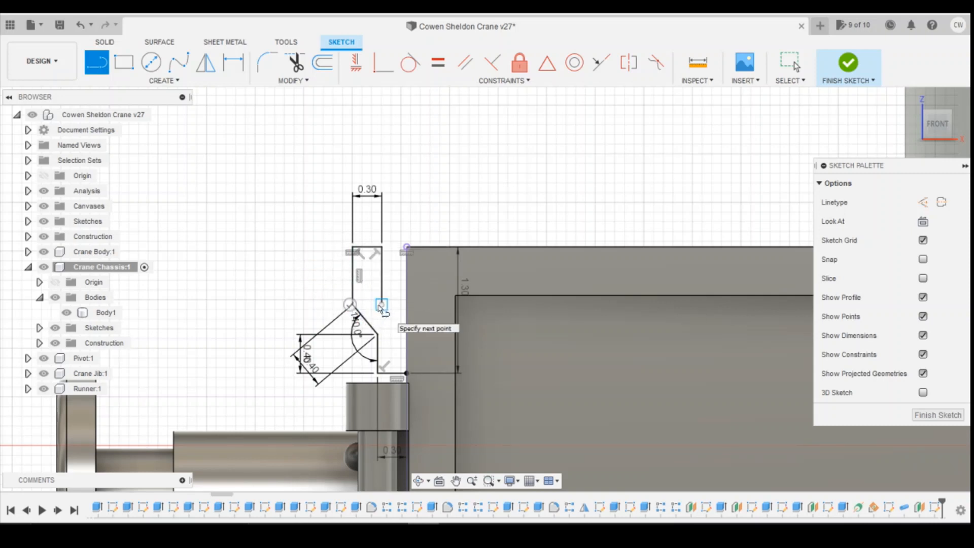
click(407, 334)
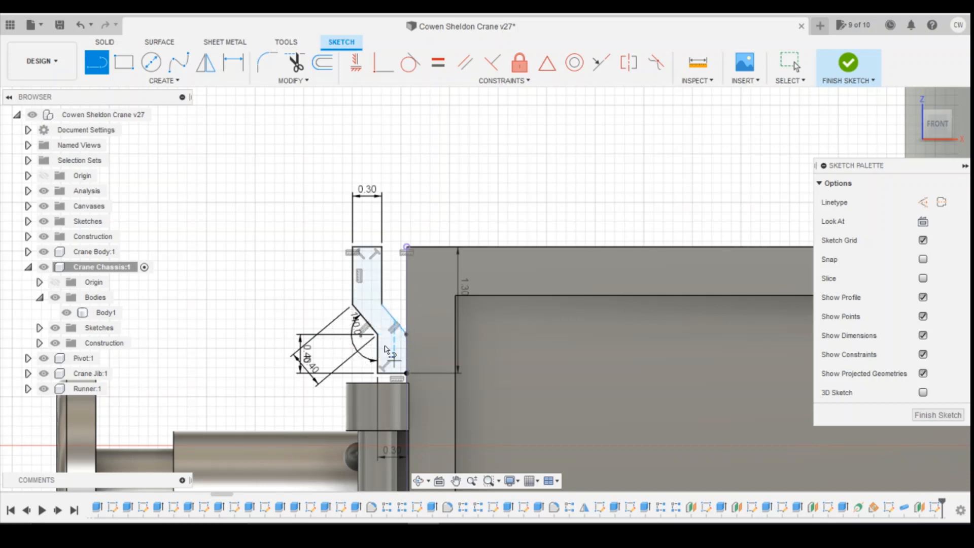
key(Escape)
Try to dimension the angle between the profile's inner vertical line and inner sloped line.
key(d)
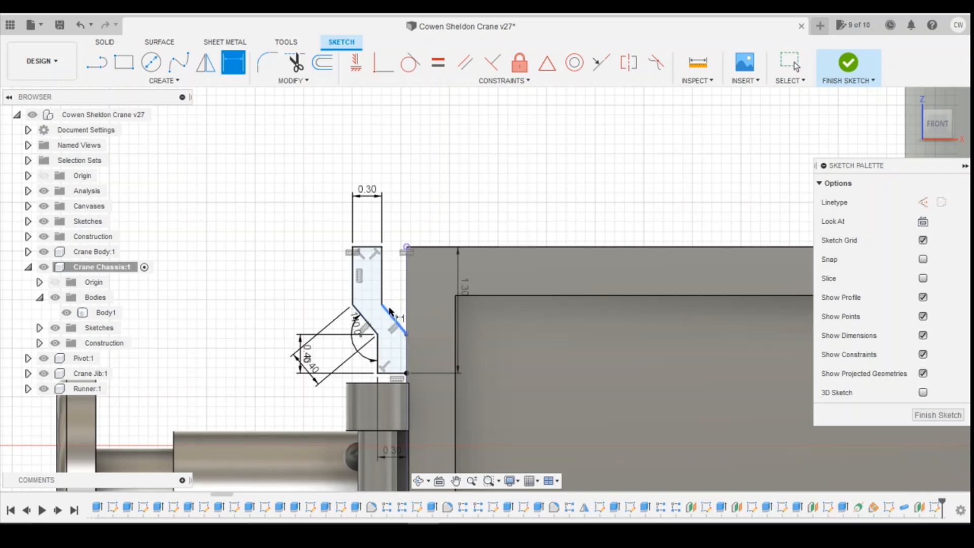
click(383, 285)
click(394, 311)
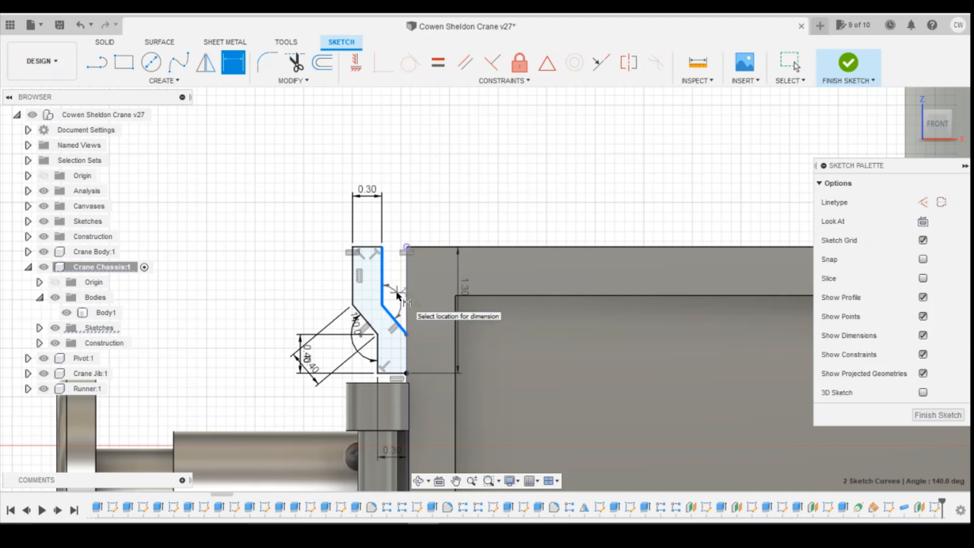
click(459, 370)
click(599, 232)
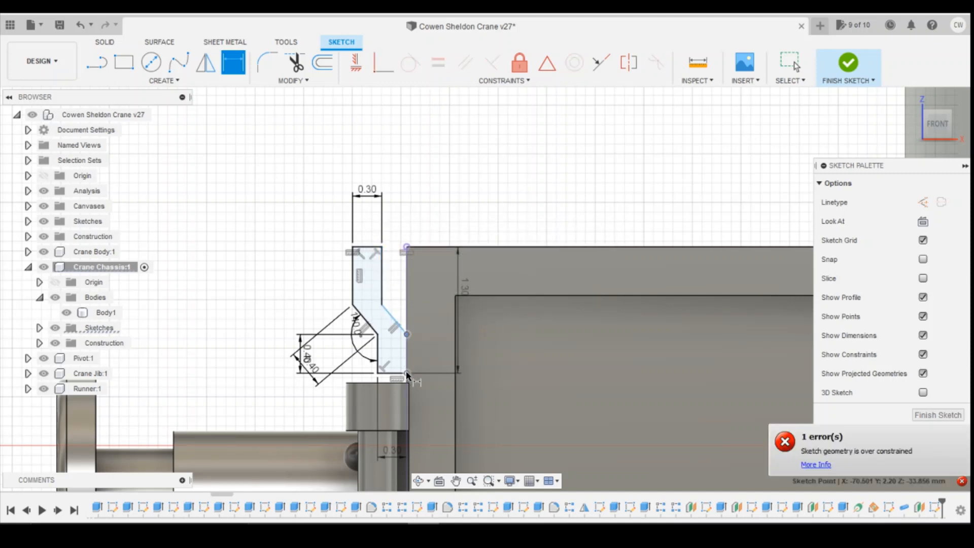
Dimension the profile's lower inner edge along the chassis at 0.4 mm.
click(407, 348)
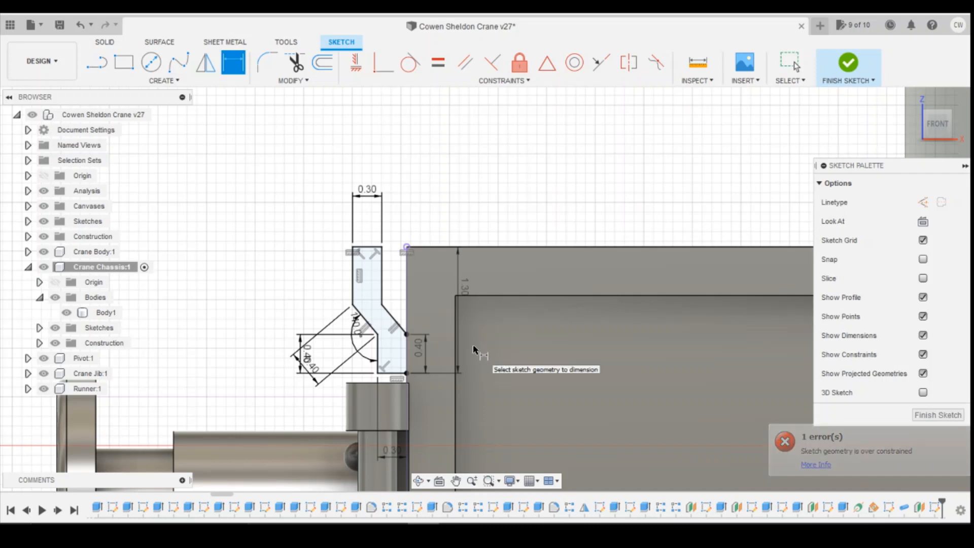
key(Escape)
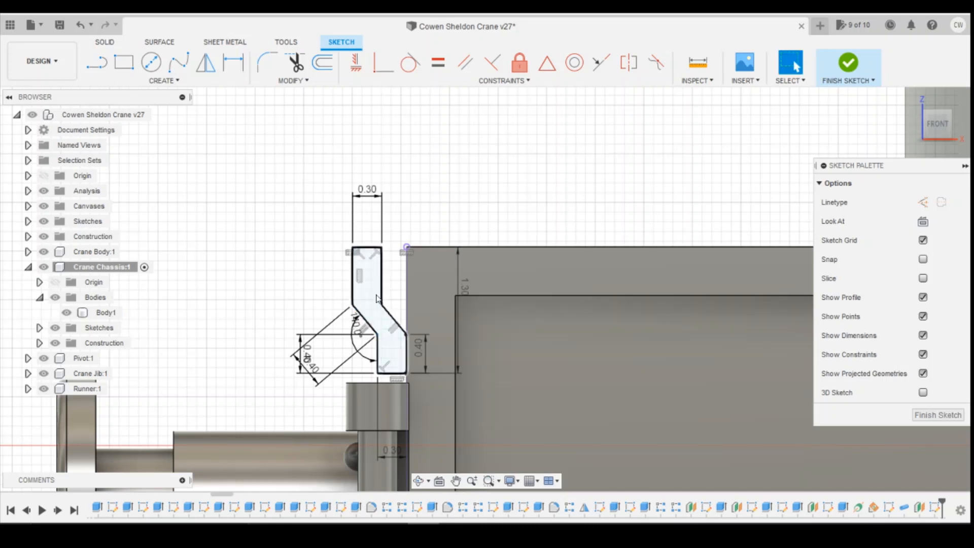
Extrude the cranked bracket profile 0.3 mm, joining it to the chassis body.
right_click(376, 299)
click(358, 351)
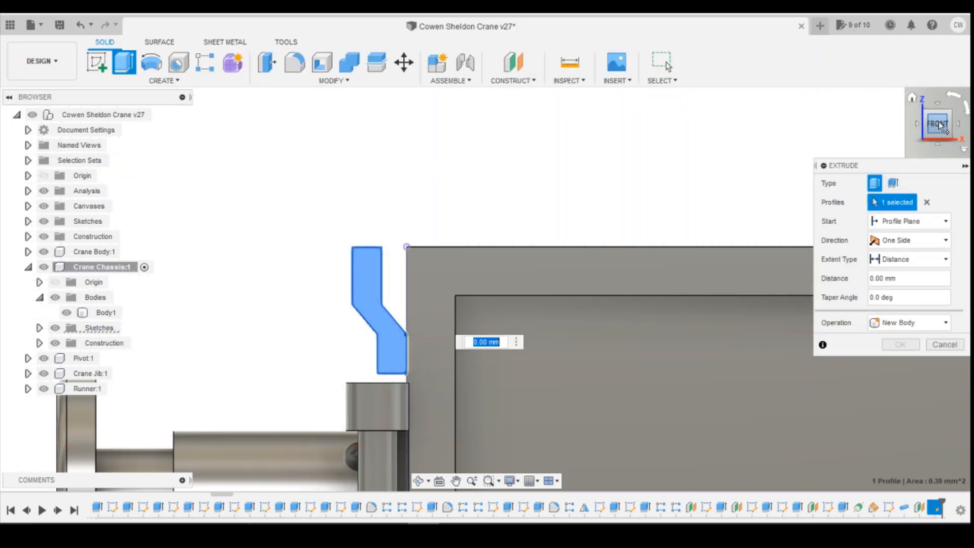
drag(940, 124, 513, 264)
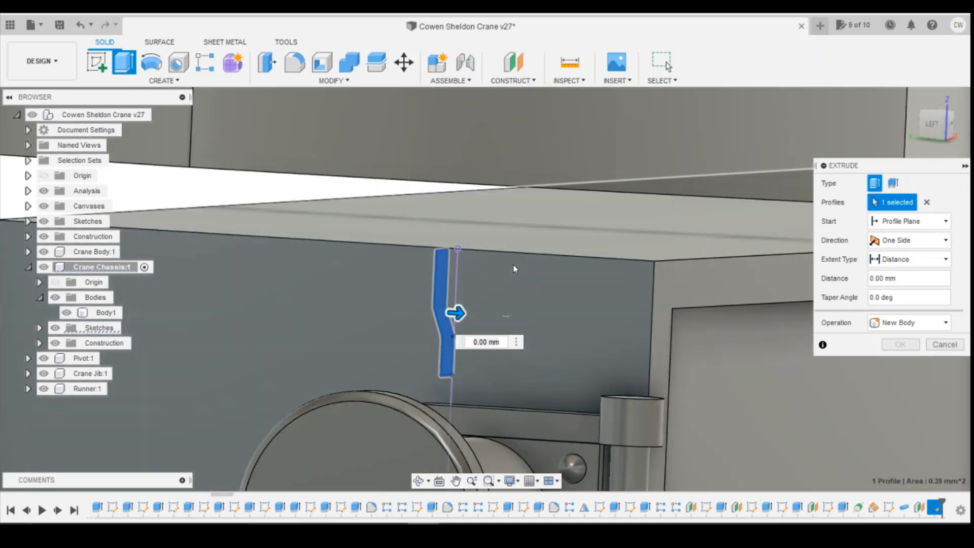
drag(456, 312, 483, 315)
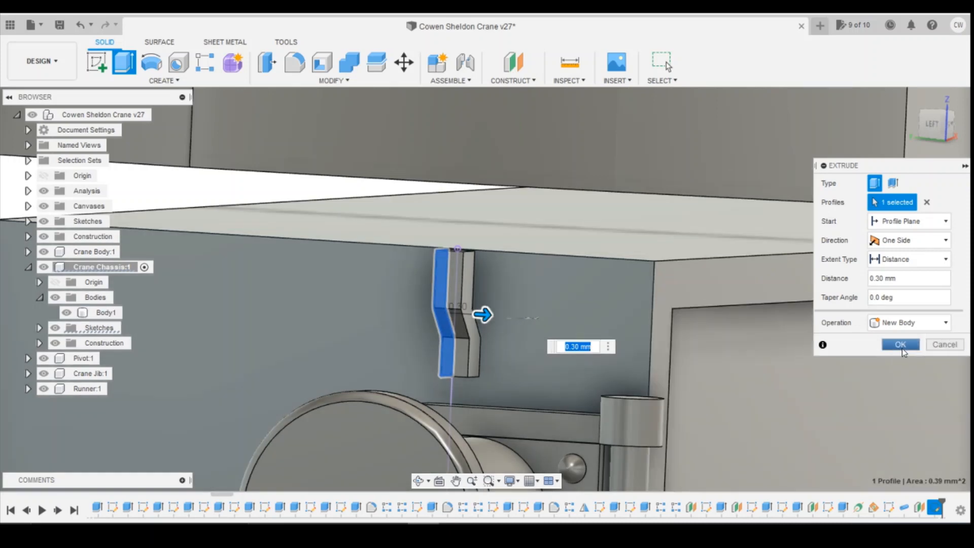
click(897, 323)
click(896, 336)
click(902, 345)
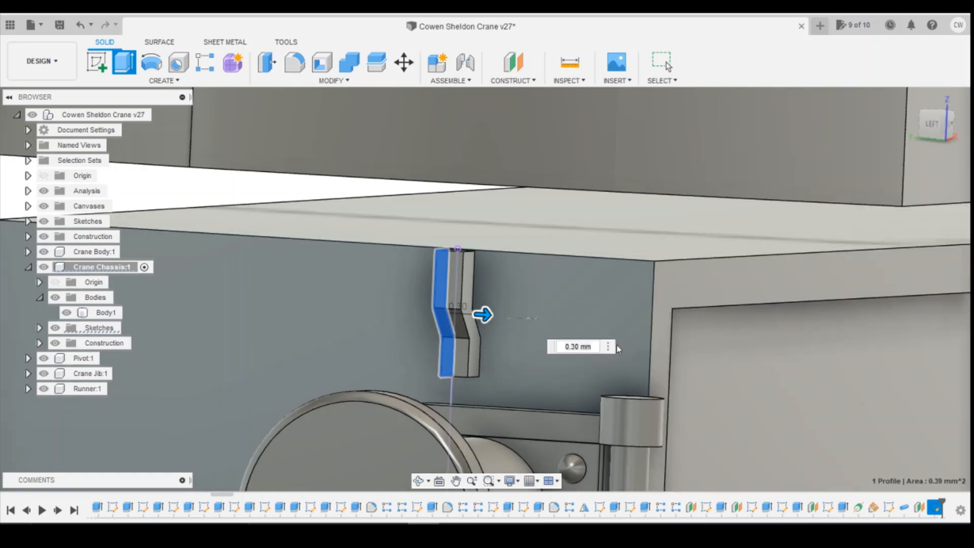
Switch to Photos to compare the bracket with both crane reference photos, and return to Fusion 360.
scroll(406, 351, down, 5)
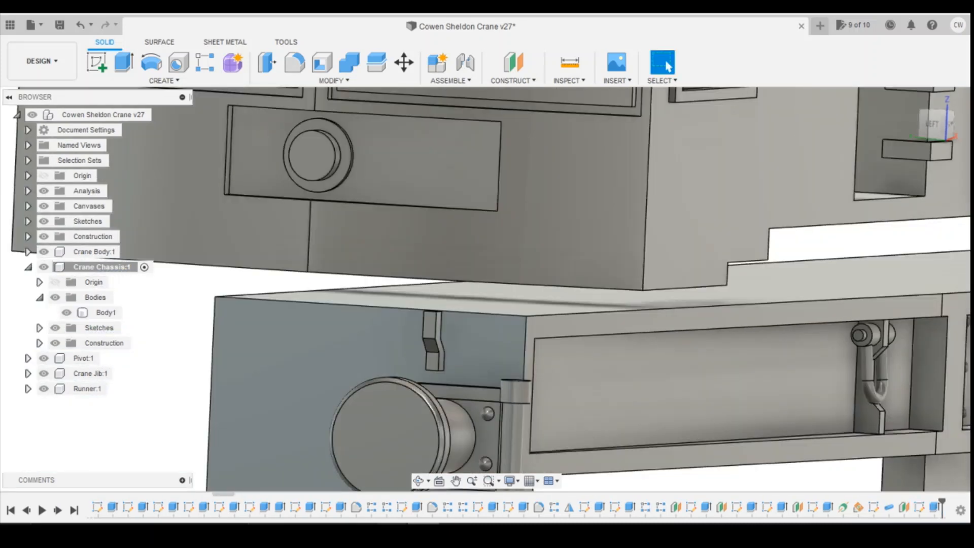
mouse_move(364, 533)
click(369, 502)
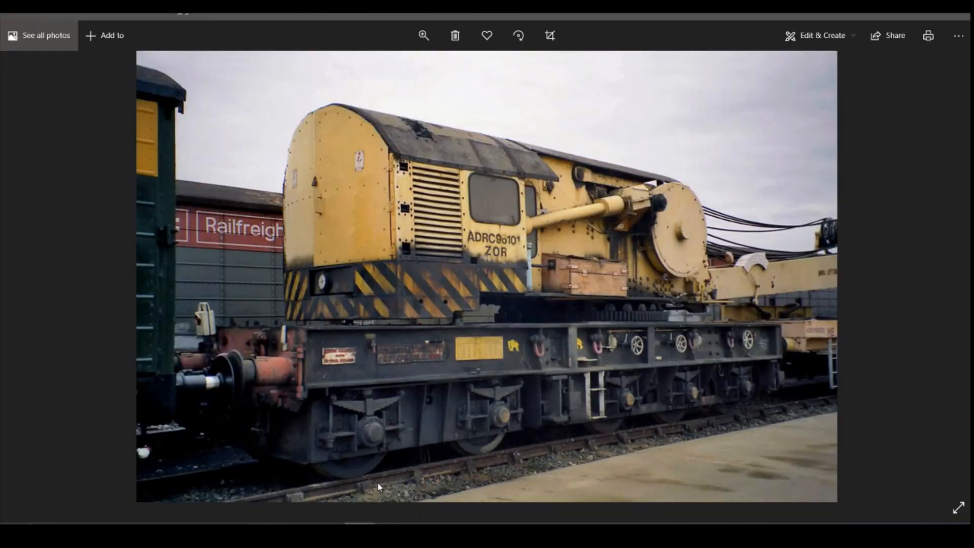
click(424, 532)
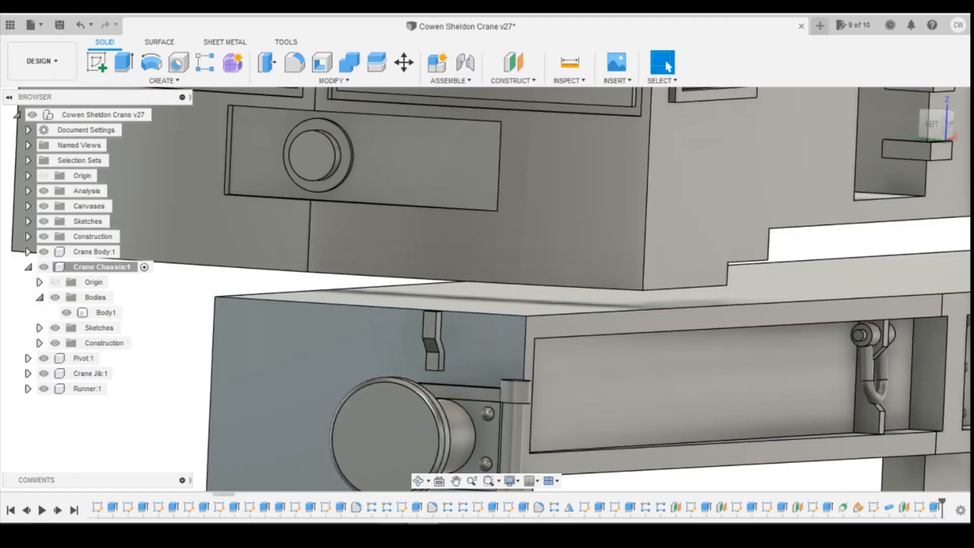
mouse_move(364, 533)
click(454, 464)
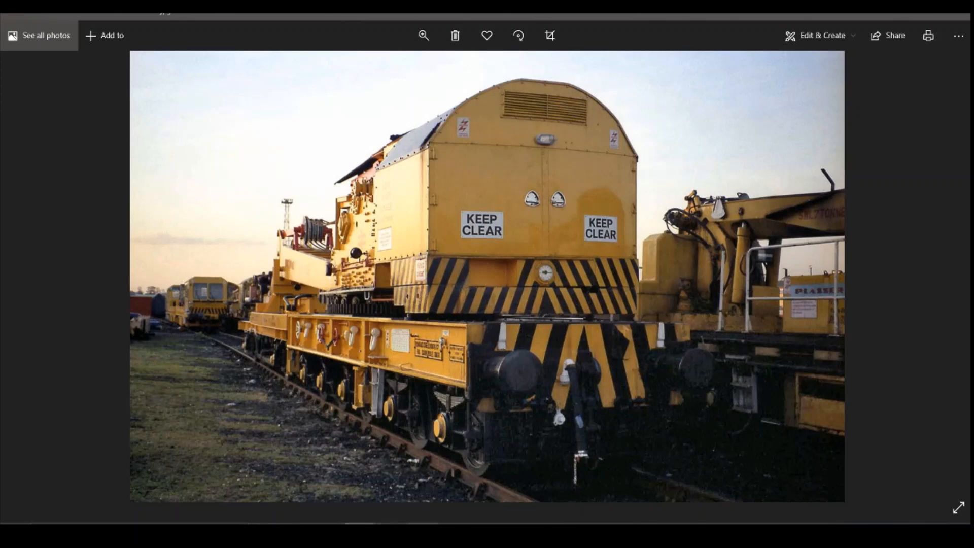
mouse_move(424, 532)
click(424, 477)
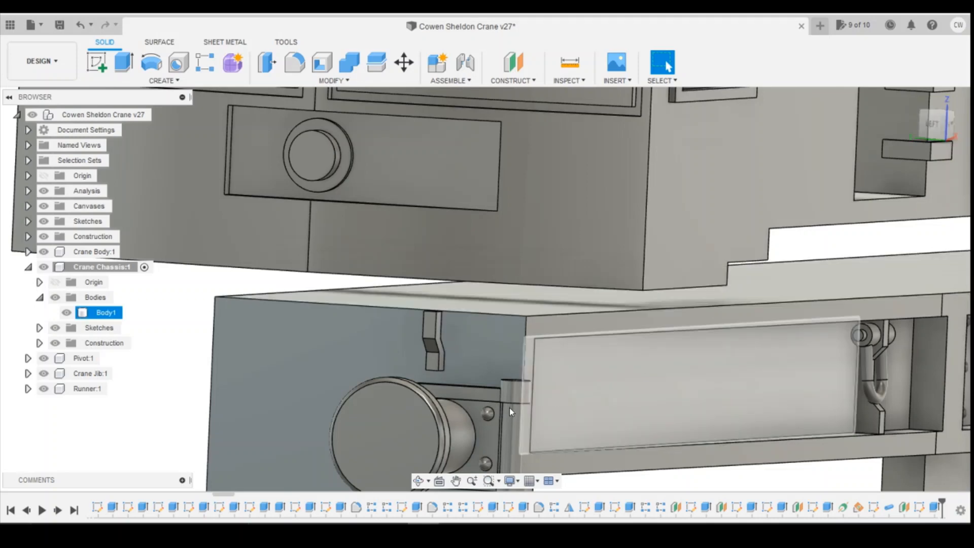
mouse_move(361, 532)
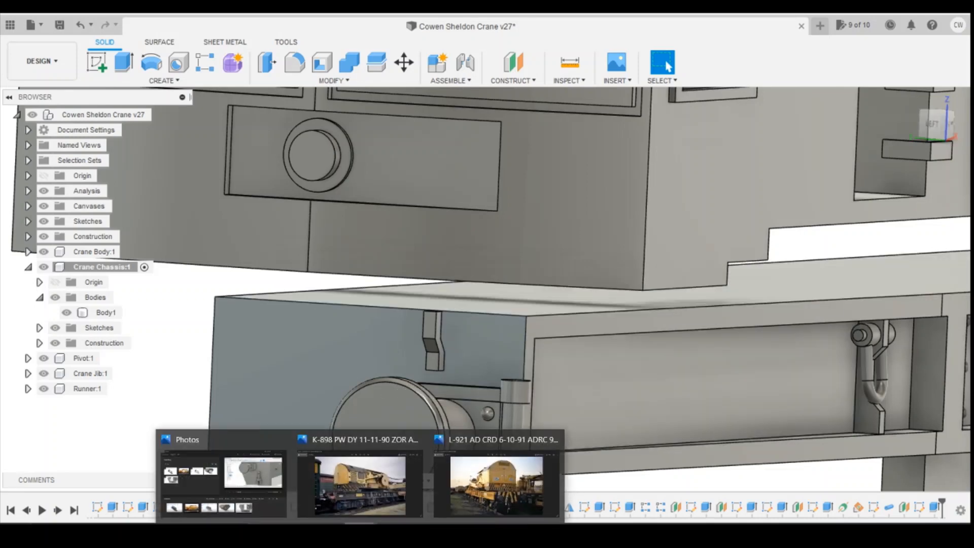
click(486, 490)
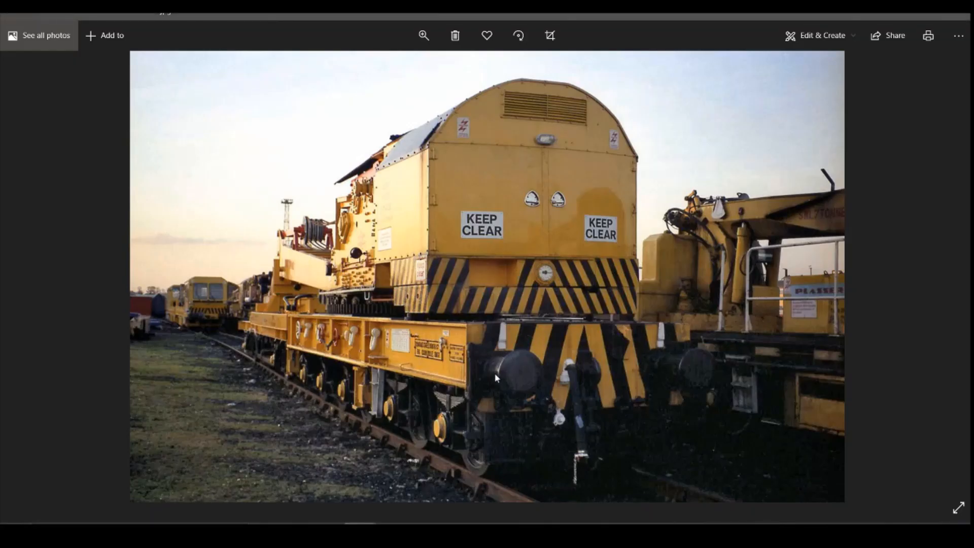
key(alt+Tab)
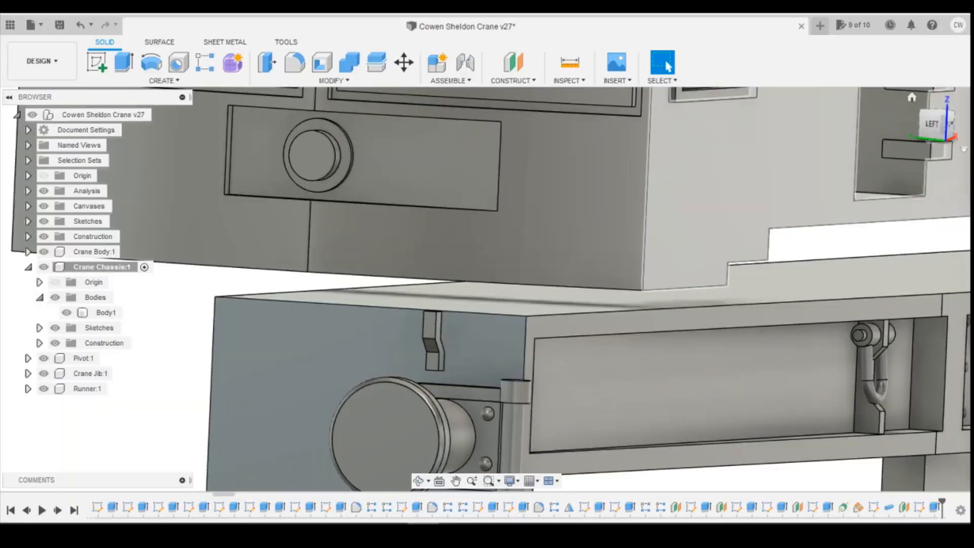
Reopen the cranked bracket's sketch for editing from the design history.
click(950, 134)
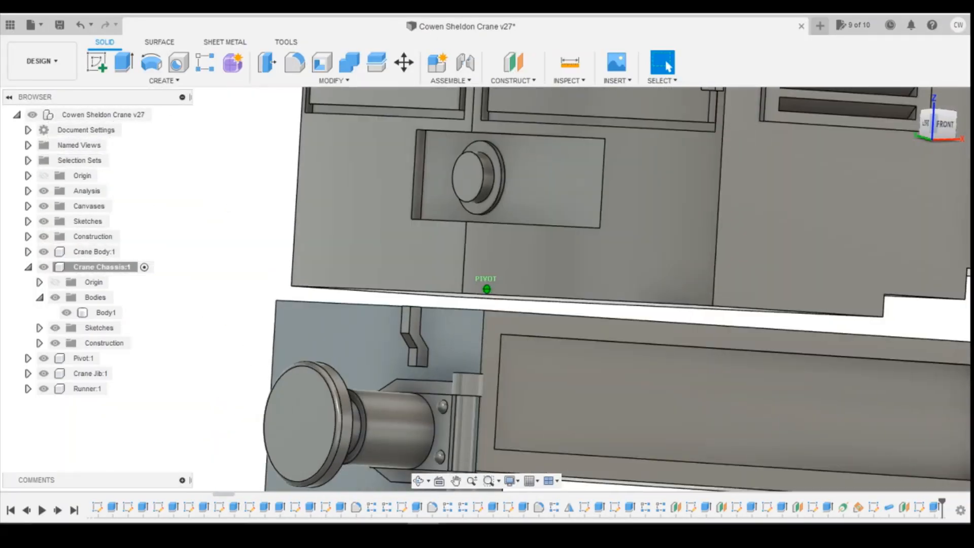
right_click(919, 508)
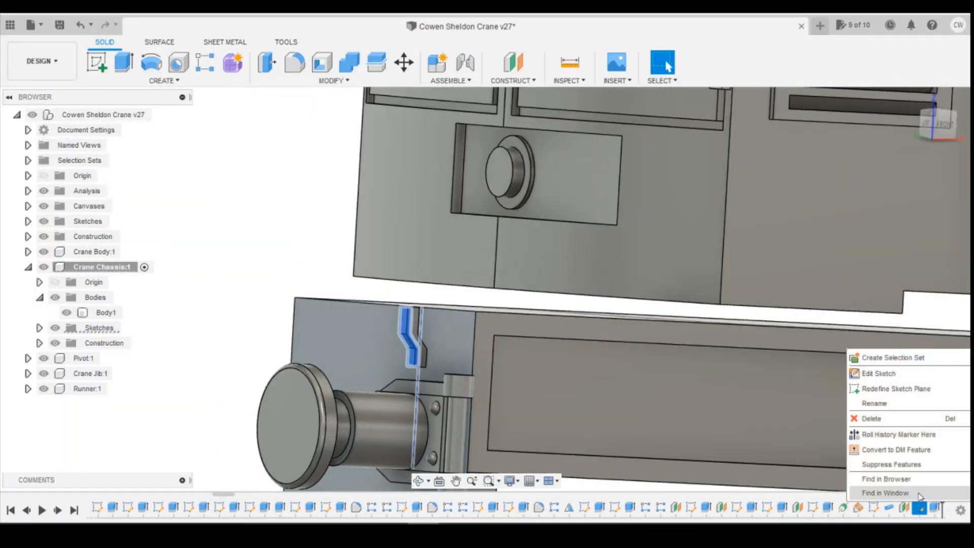
click(878, 373)
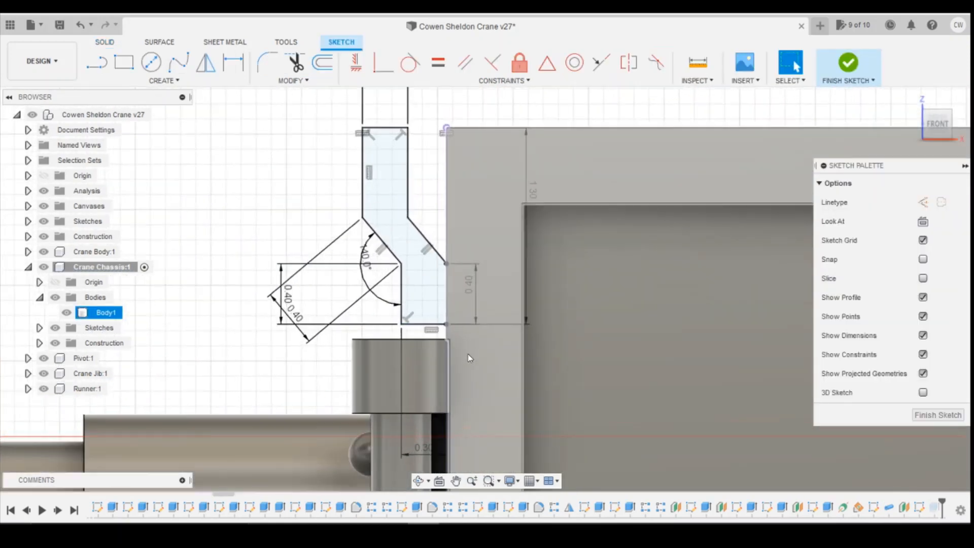
Set the vertical distance from the profile's lower inner endpoint to the chassis' top corner to 1.6 mm.
double_click(528, 204)
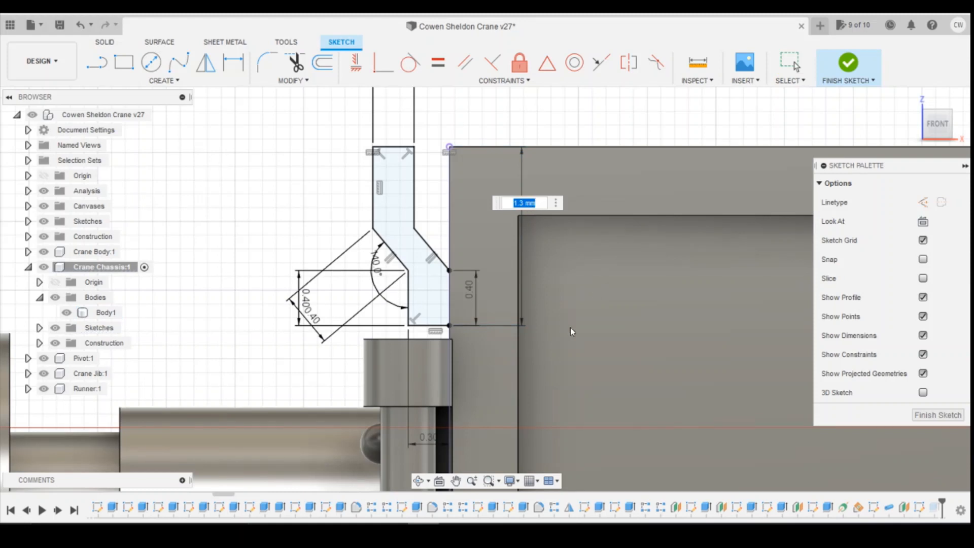
text(1.6)
key(Return)
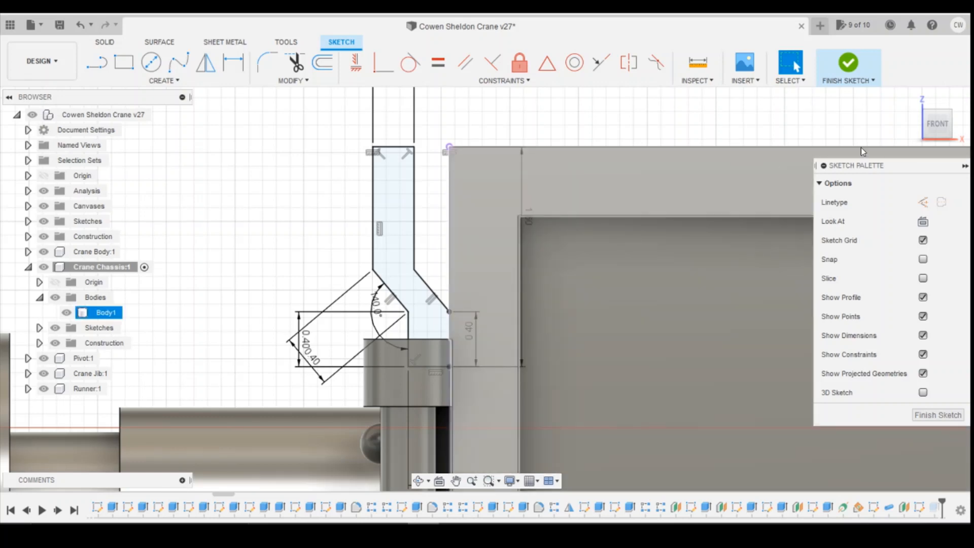
Set the bracket profile's overall height below the chassis' top corner to 1.5 mm.
mouse_move(487, 289)
shift+middle_down()
mouse_move(512, 284)
mouse_move(486, 289)
shift+middle_up()
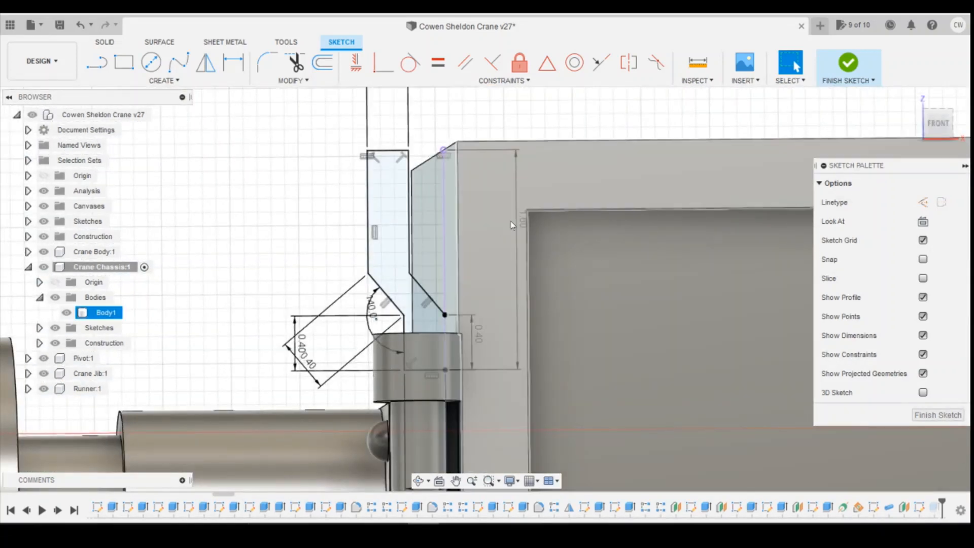
double_click(516, 216)
key(BackSpace)
text(1)
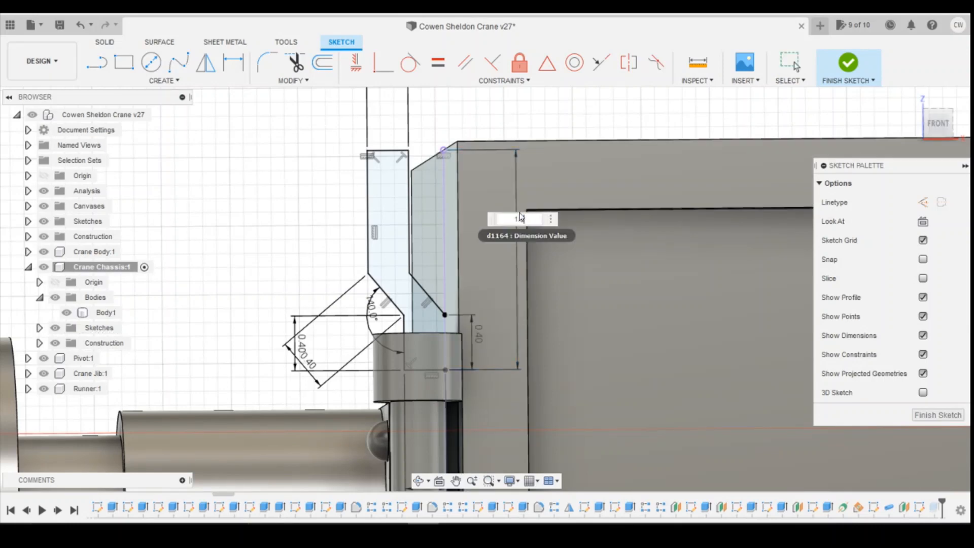
text(.5)
key(Return)
Set the heights of the profile's lower outer and inner vertical edges to 0.3 mm and finish the sketch.
mouse_move(520, 223)
shift+middle_down()
mouse_move(502, 229)
mouse_move(535, 231)
shift+middle_up()
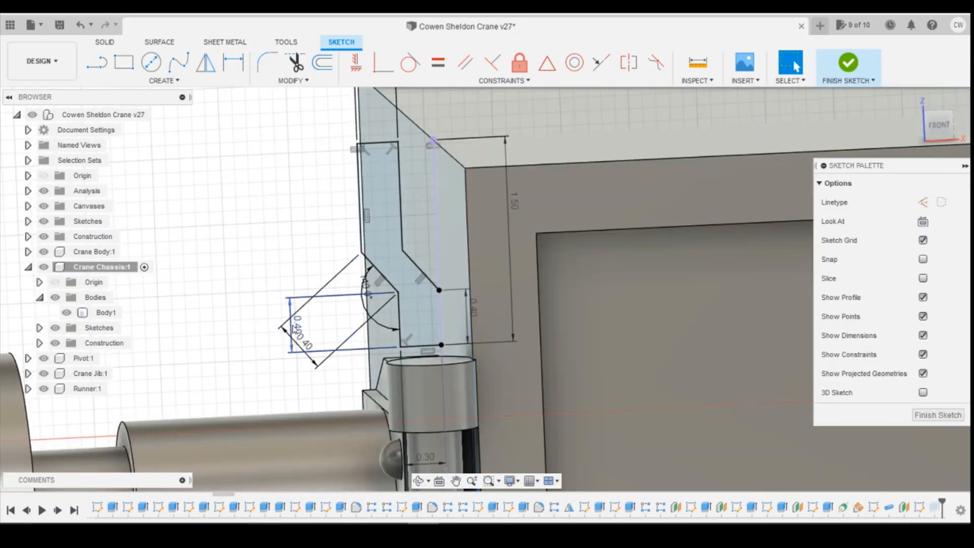
double_click(301, 328)
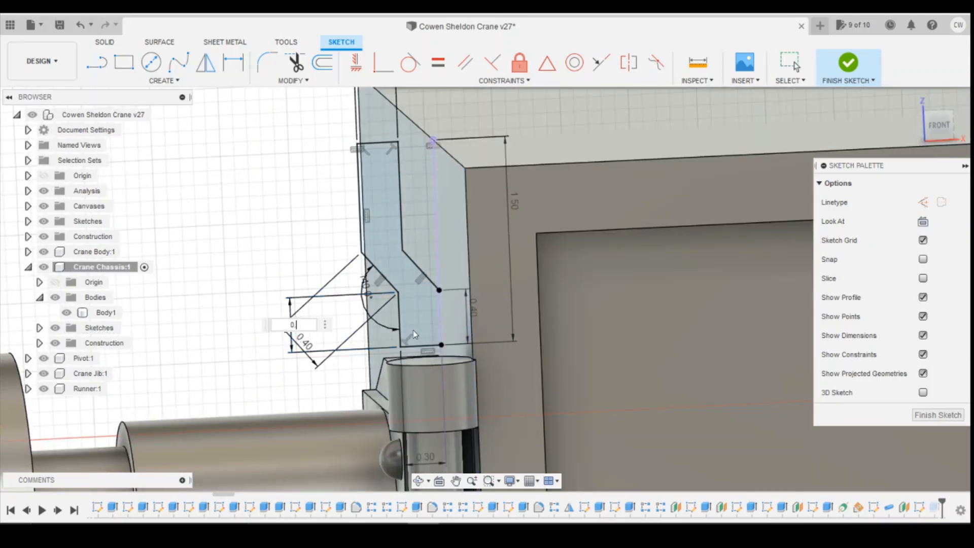
key(Return)
double_click(474, 309)
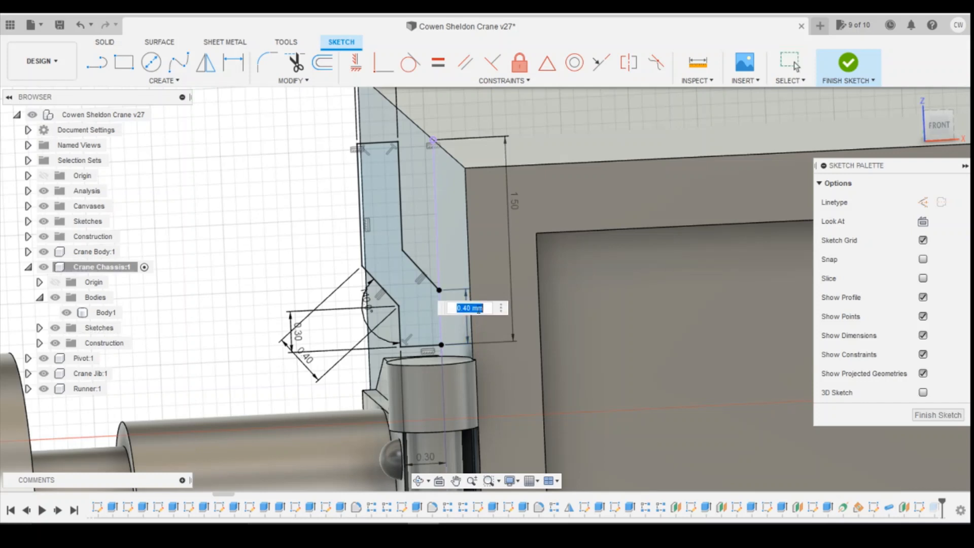
text(0.3)
key(Return)
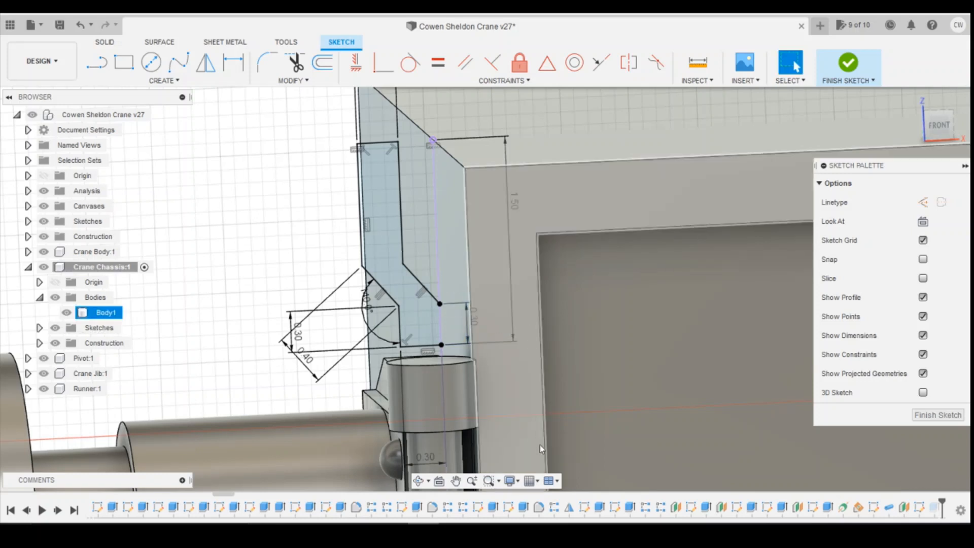
click(848, 64)
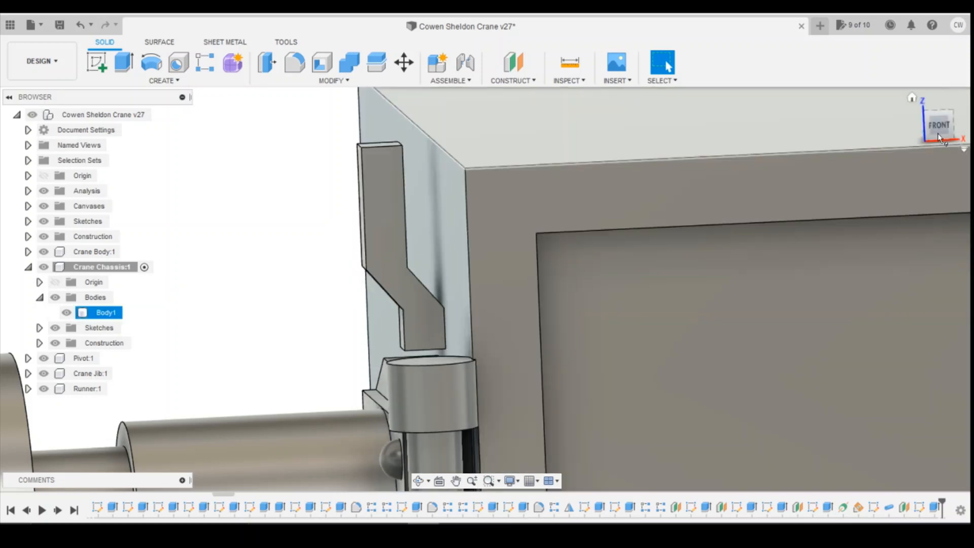
Inspect the revised bracket above the buffer and switch to Photos to check the reference photo of the crane's buffer end.
click(939, 137)
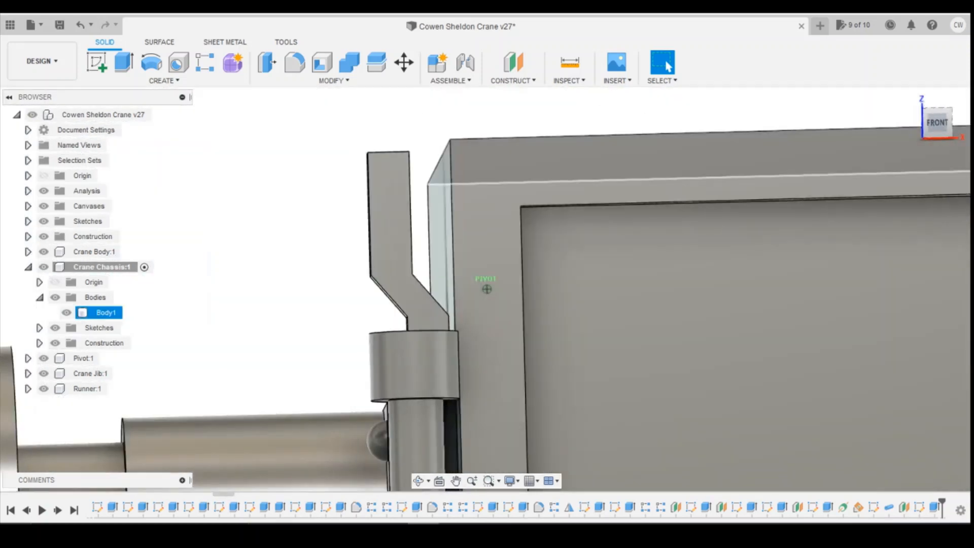
mouse_move(939, 134)
mouse_down()
mouse_move(966, 148)
mouse_move(961, 135)
mouse_up()
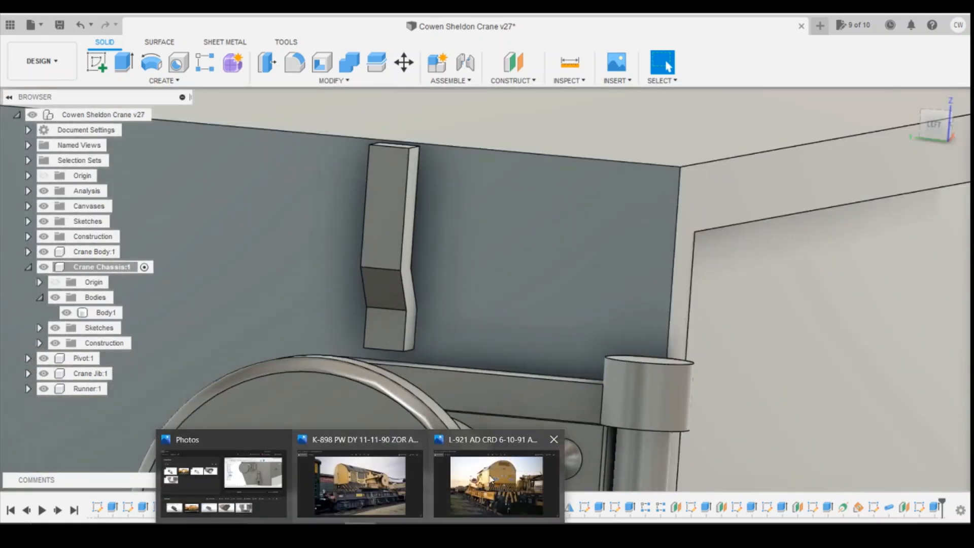
click(495, 488)
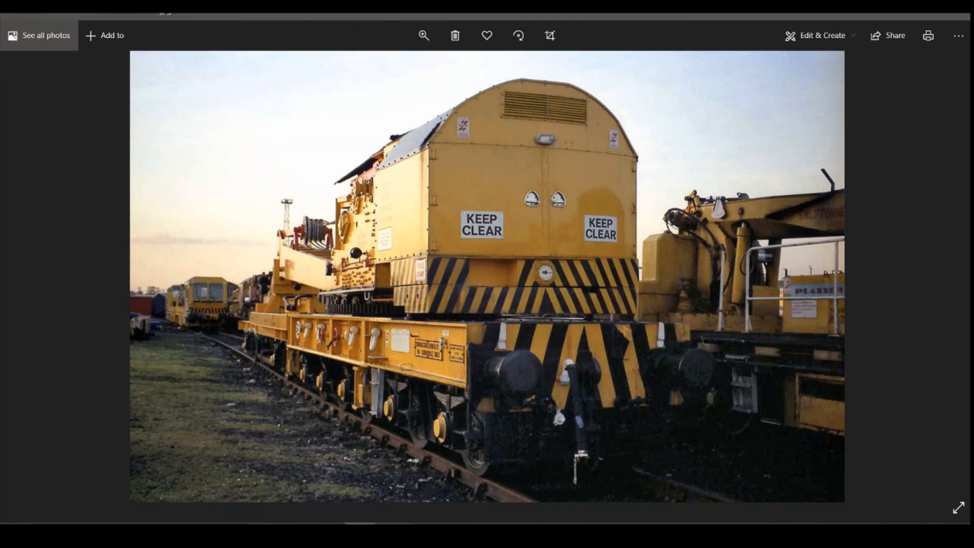
Browse the reference photos of the crane's buffer beams, compare them with the modelled bracket, and return to Fusion 360.
click(374, 512)
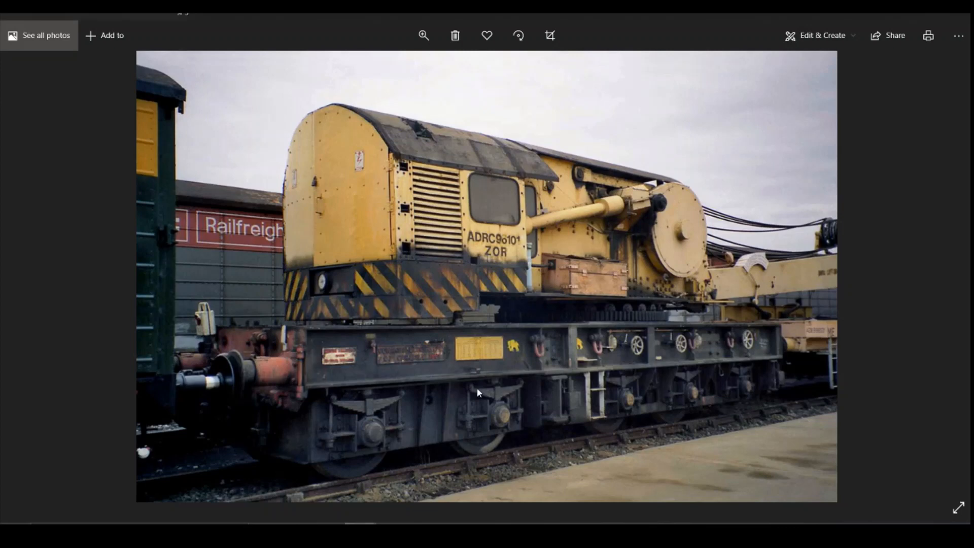
scroll(431, 375, down, 4)
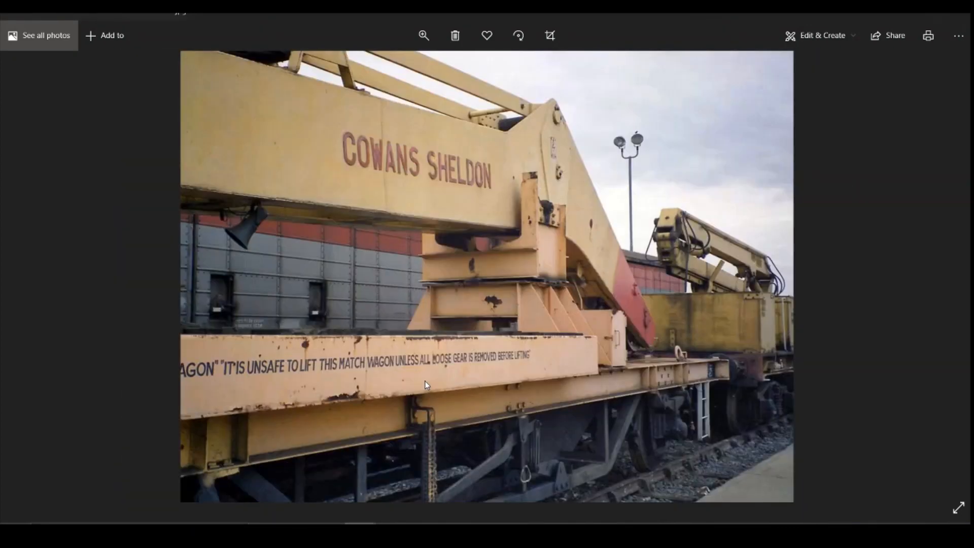
scroll(421, 388, down, 4)
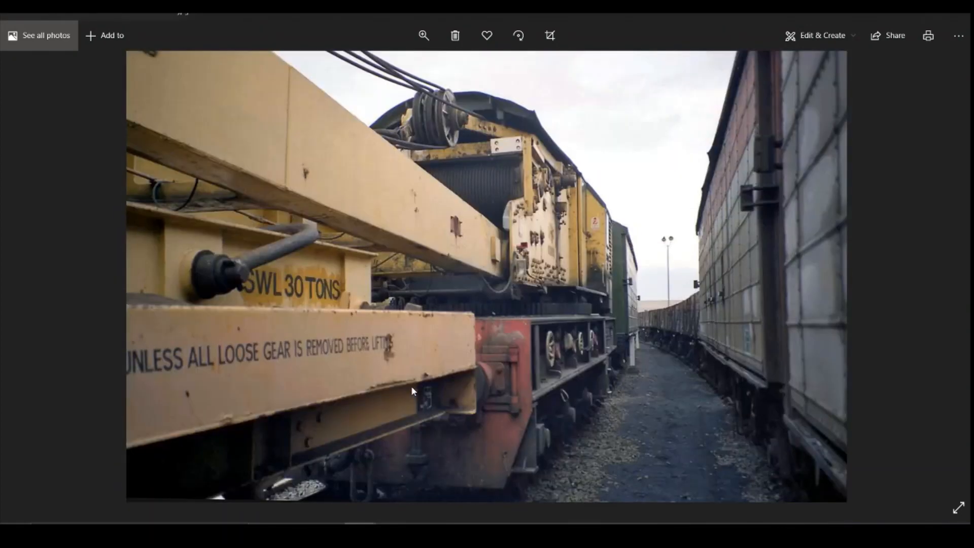
scroll(412, 391, down, 1)
scroll(411, 391, up, 1)
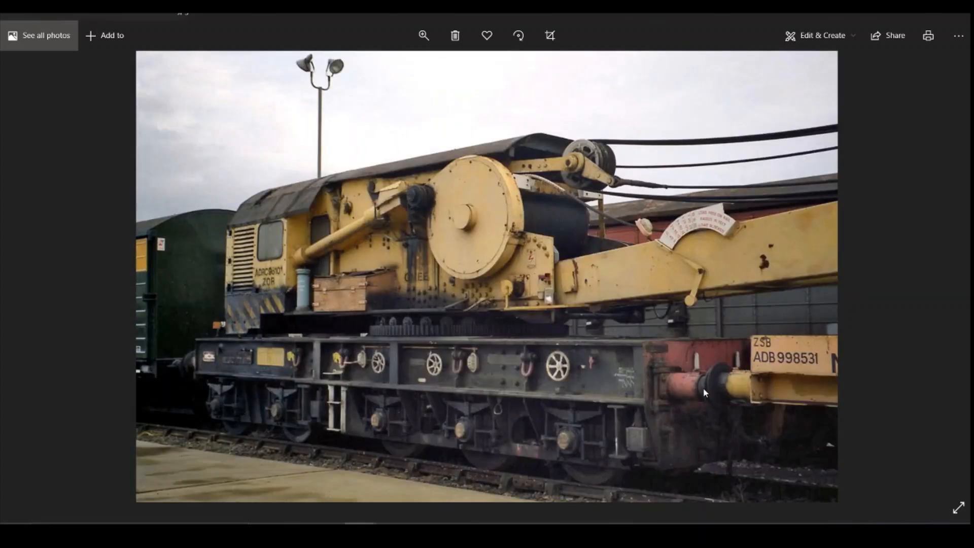
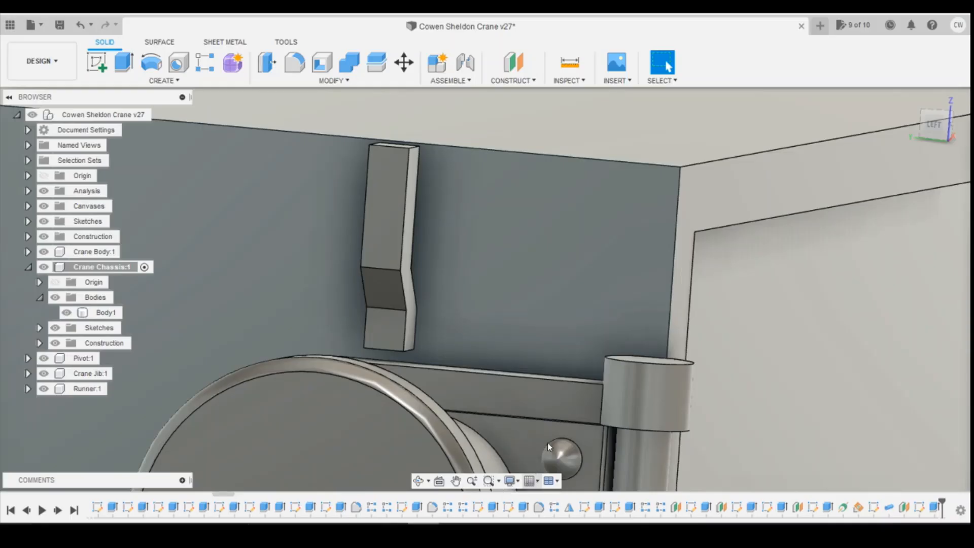
click(736, 347)
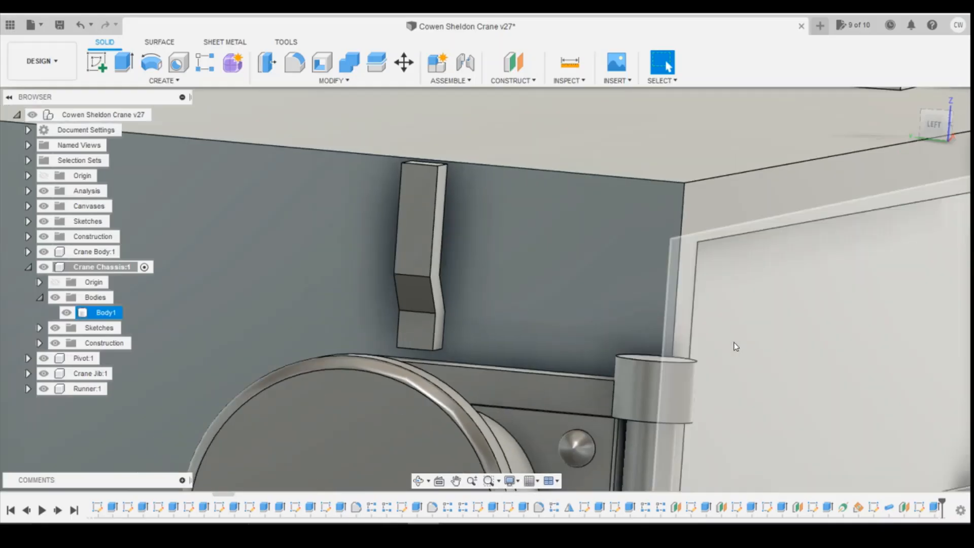
scroll(736, 347, down, 6)
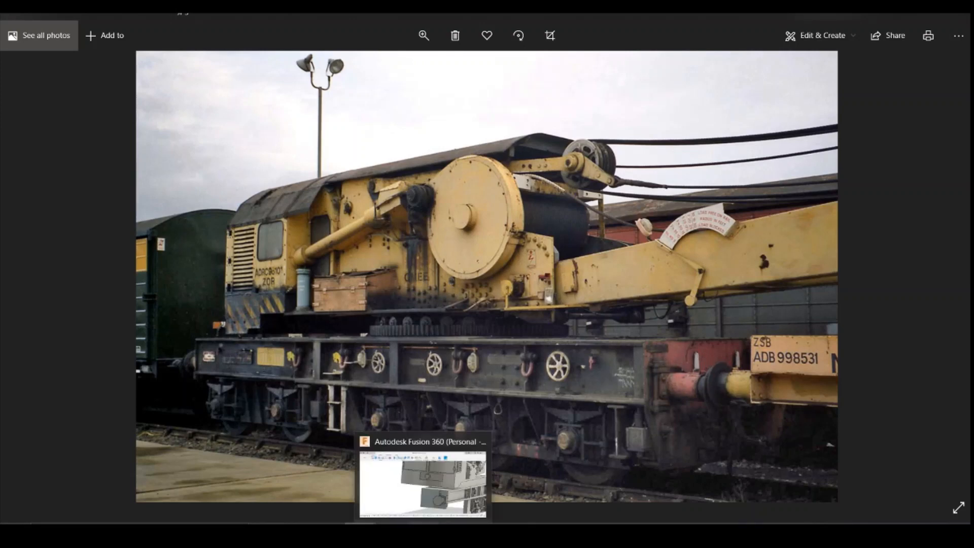
click(425, 484)
Examine the chassis' opposite buffer beam with the coupling hook and check it against the side-view reference photo.
scroll(744, 270, down, 6)
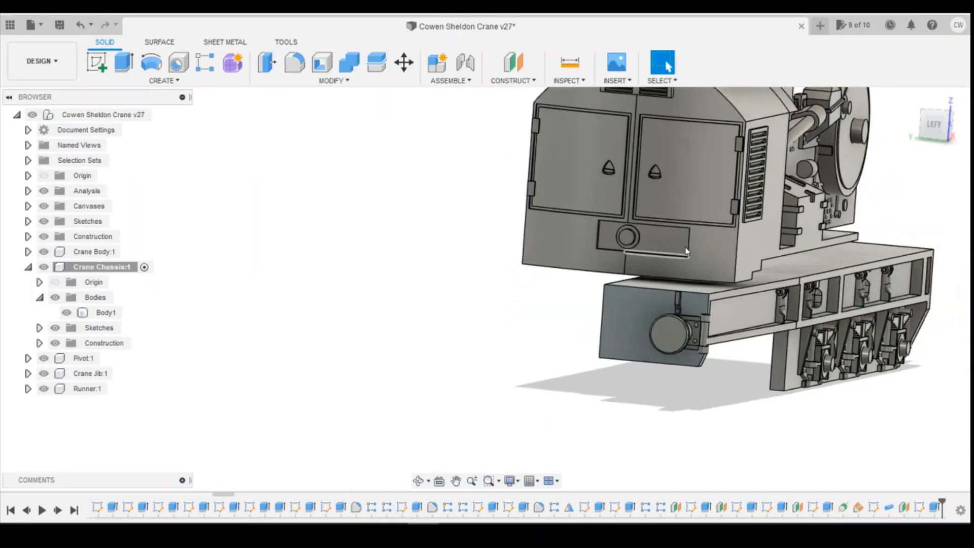
drag(944, 127, 827, 139)
scroll(694, 408, down, 3)
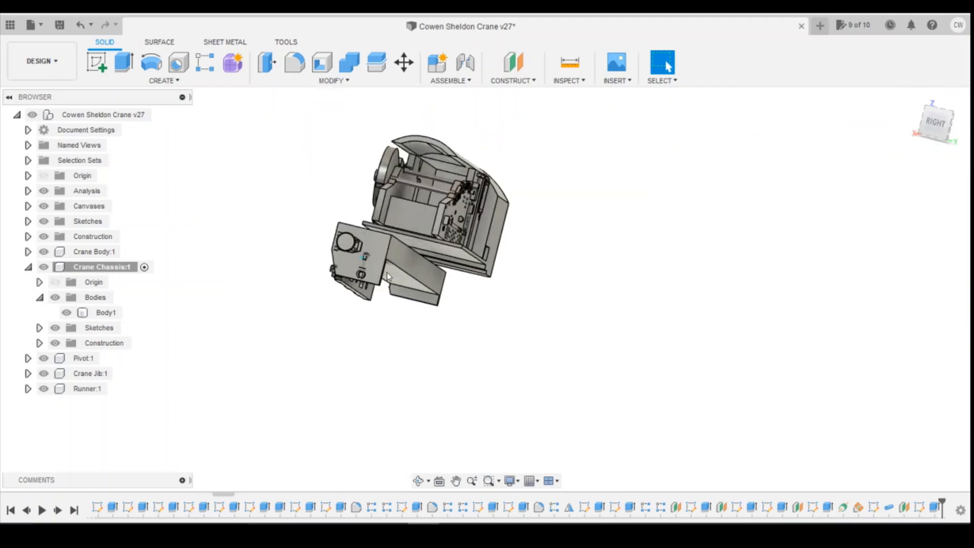
scroll(388, 277, up, 5)
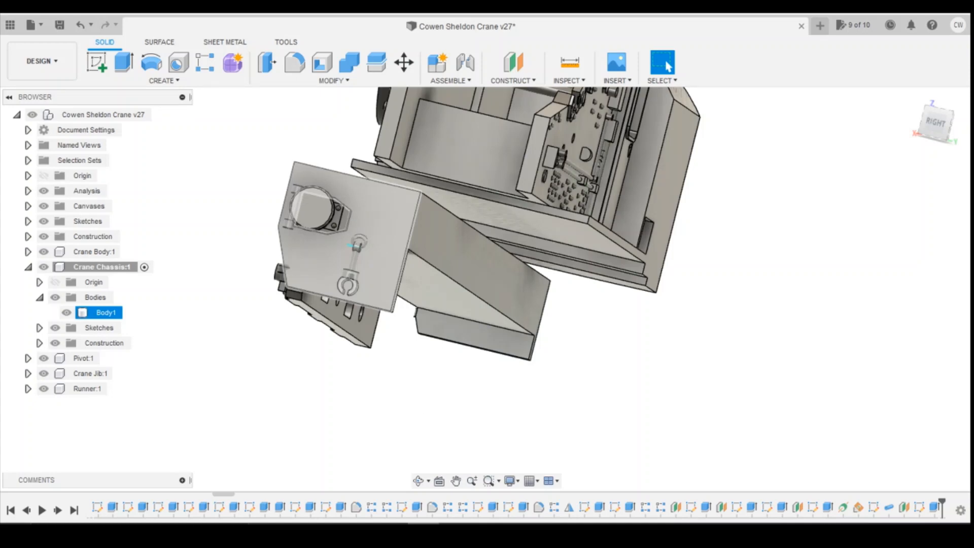
mouse_move(393, 523)
click(384, 485)
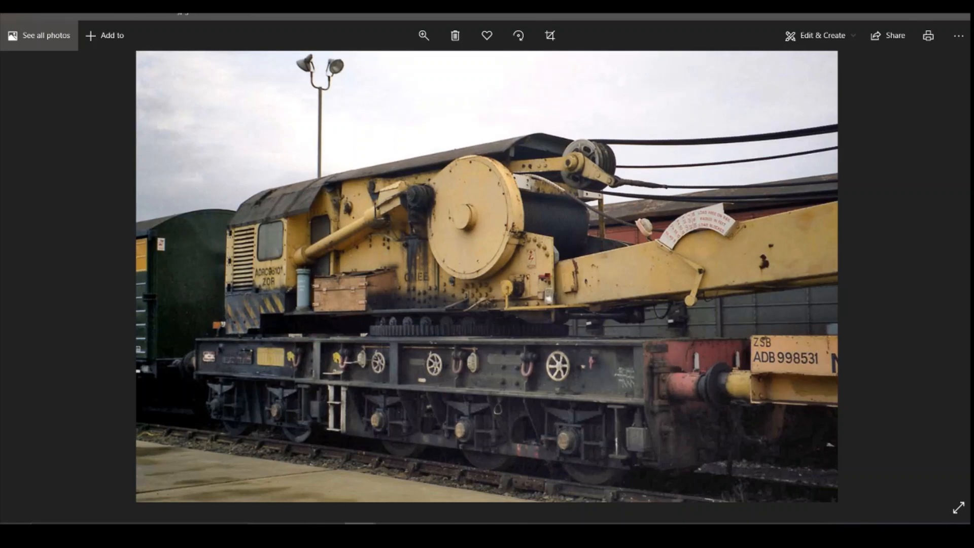
click(424, 523)
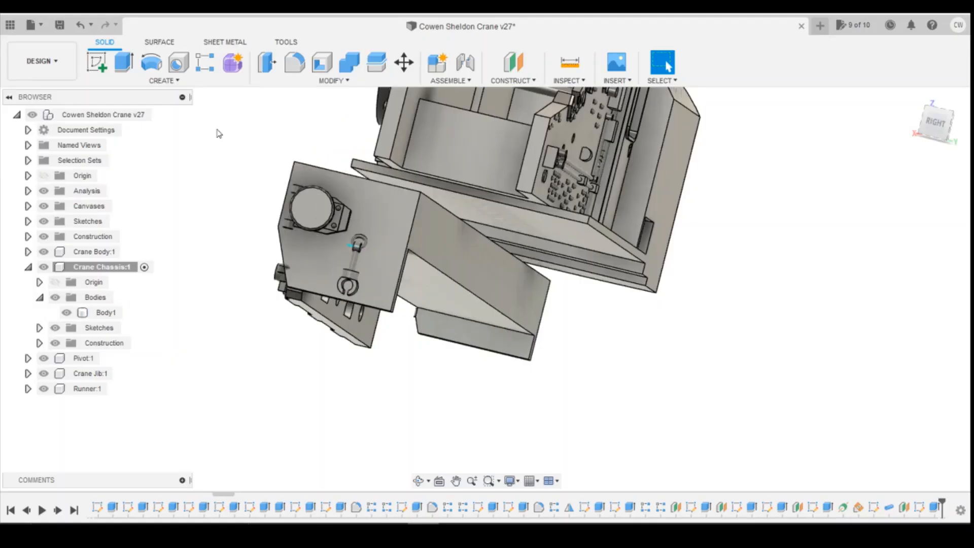
Show Plane9 from the Crane Chassis construction planes and start a new sketch on it.
click(40, 345)
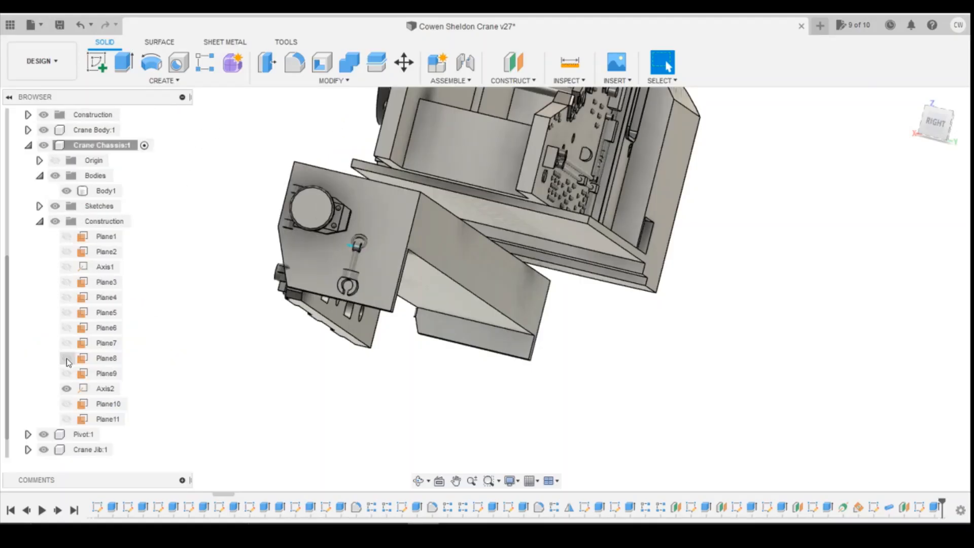
click(68, 419)
click(769, 251)
click(937, 122)
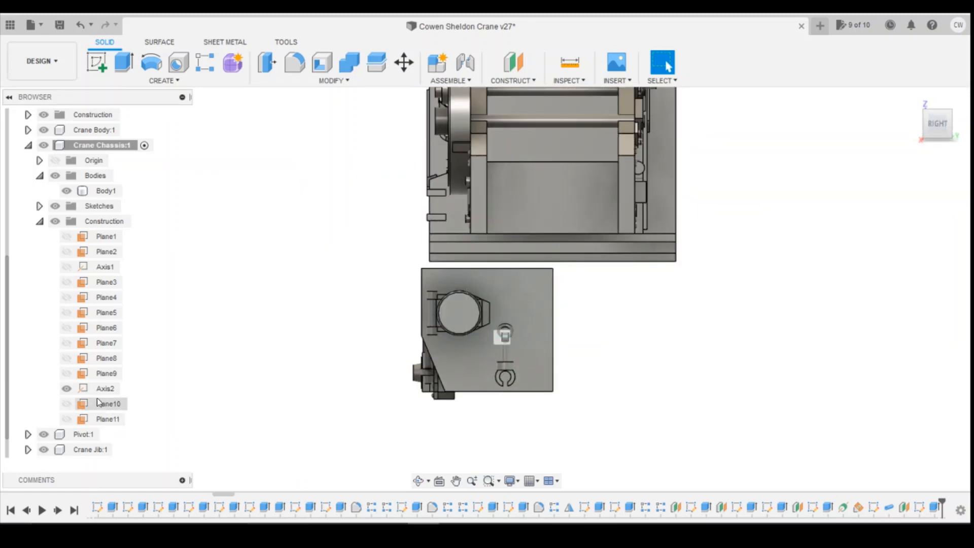
click(66, 373)
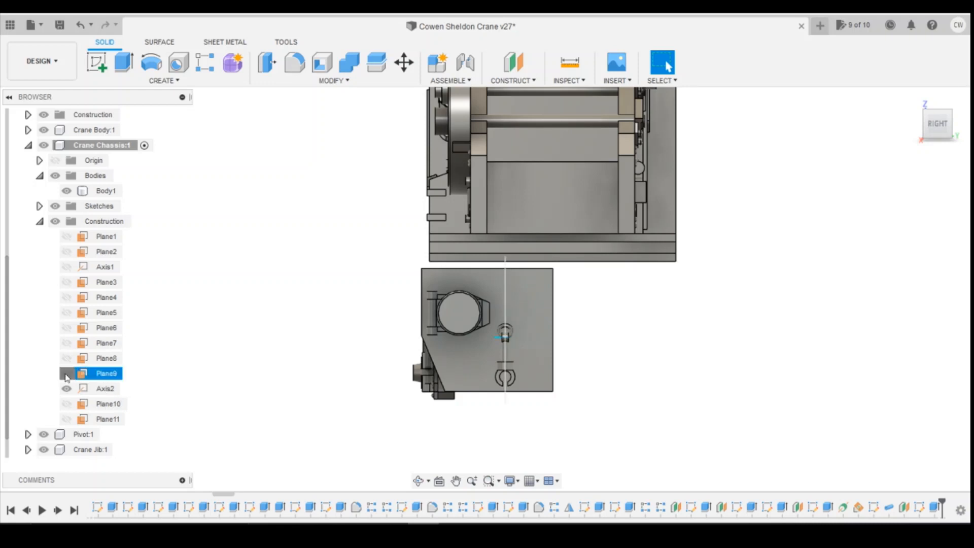
click(97, 62)
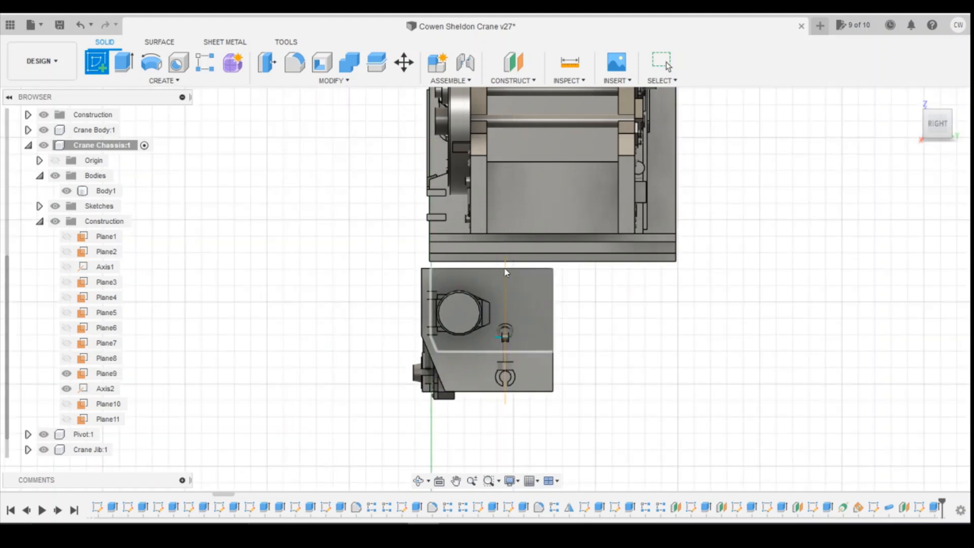
click(507, 268)
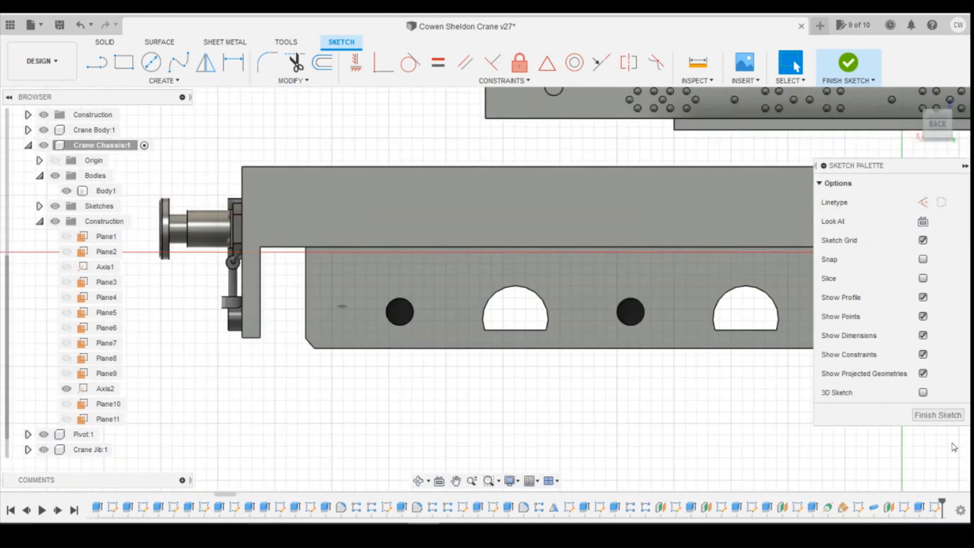
Reopen the cranked bracket's sketch for editing and copy its whole profile with its dimensions.
double_click(908, 509)
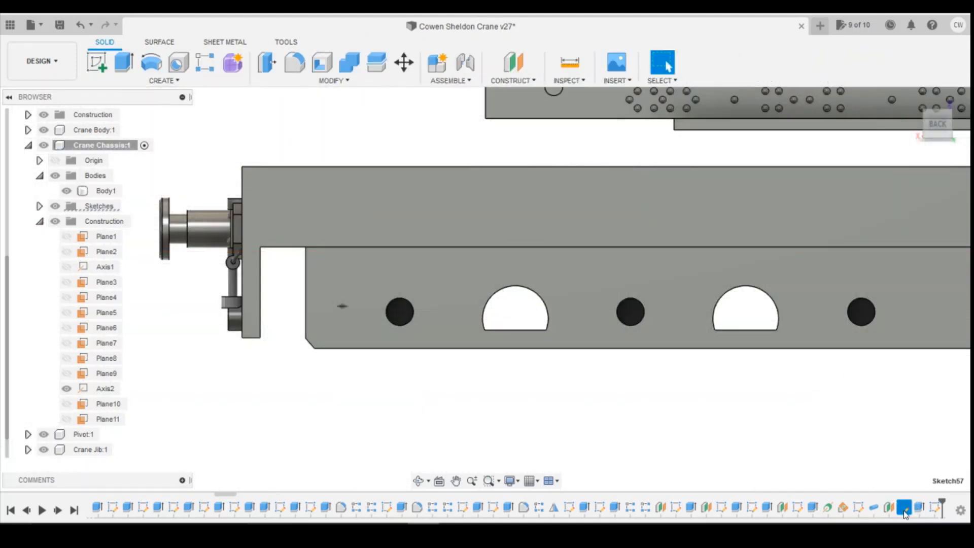
right_click(904, 508)
click(873, 383)
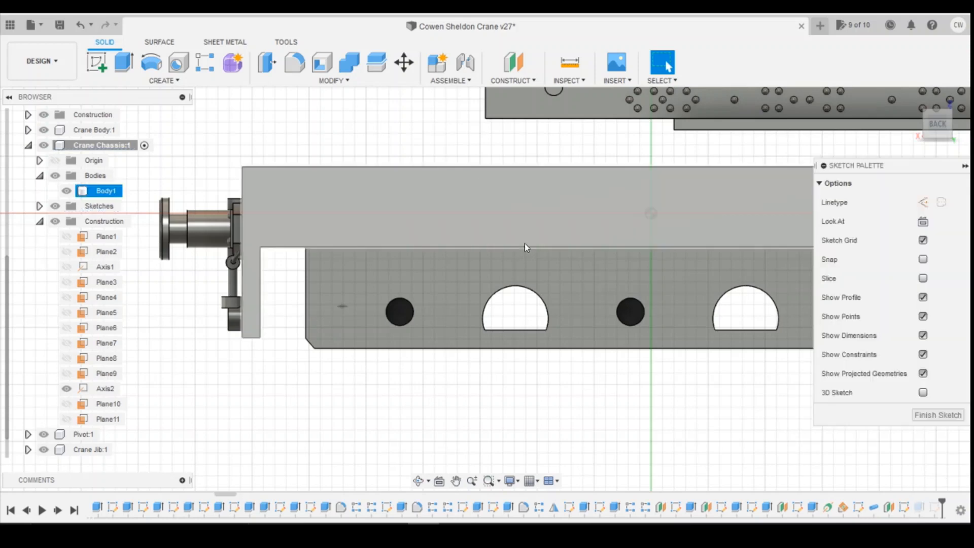
scroll(440, 249, down, 7)
scroll(710, 238, up, 10)
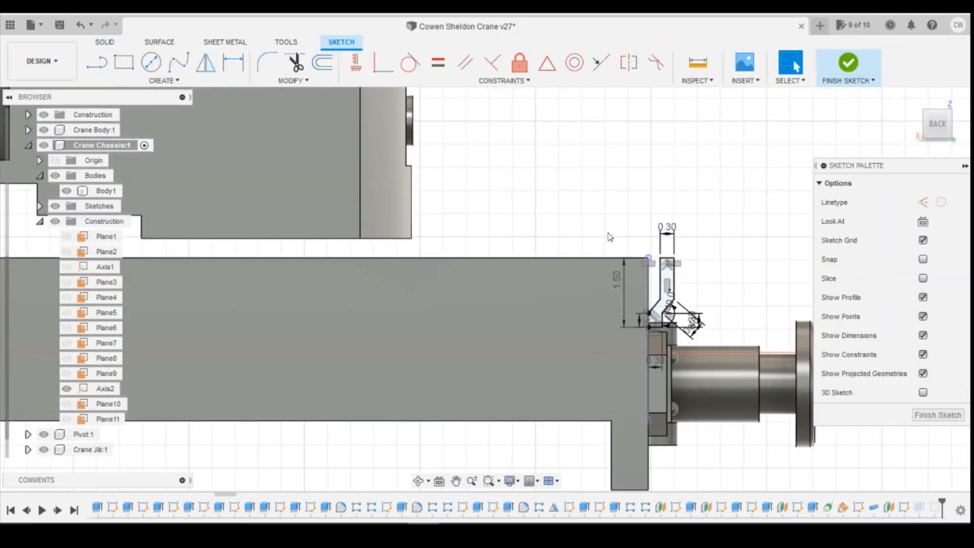
drag(628, 230, 720, 379)
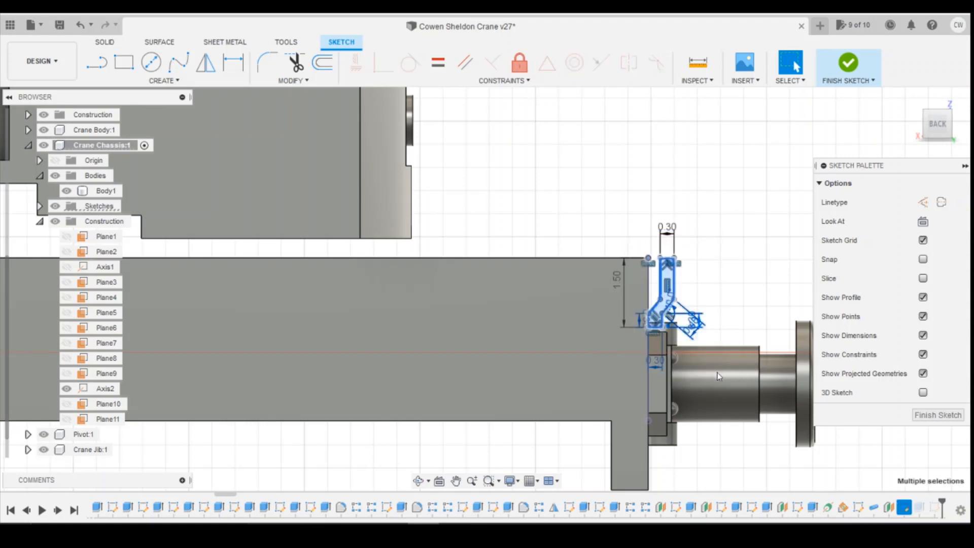
right_click(675, 311)
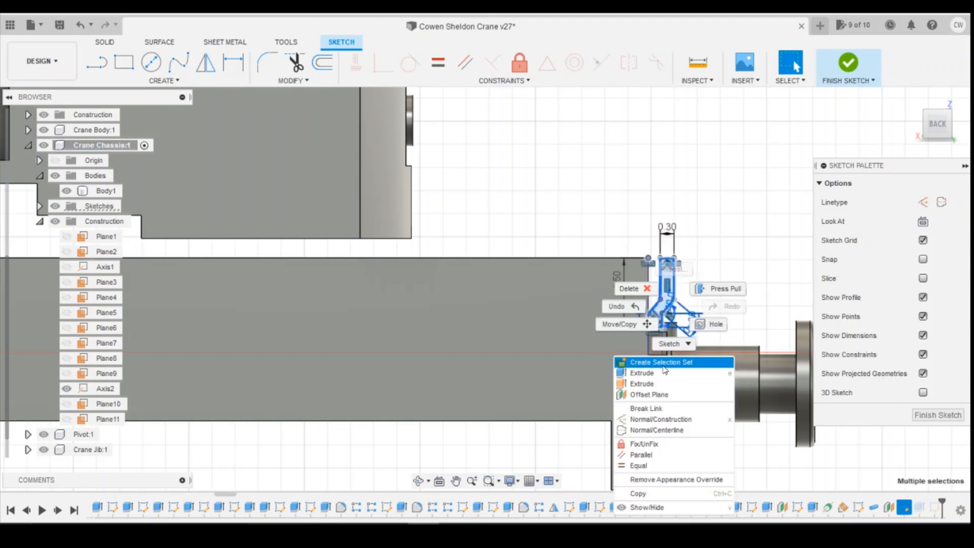
click(647, 492)
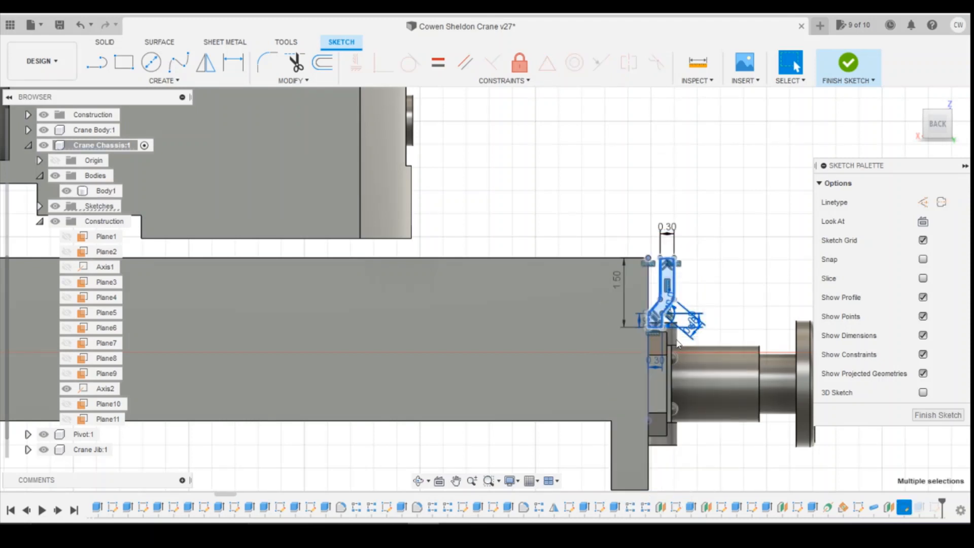
Reopen the new sketch on Plane9 and paste the copied bracket profile into it.
scroll(708, 282, down, 5)
scroll(727, 269, down, 6)
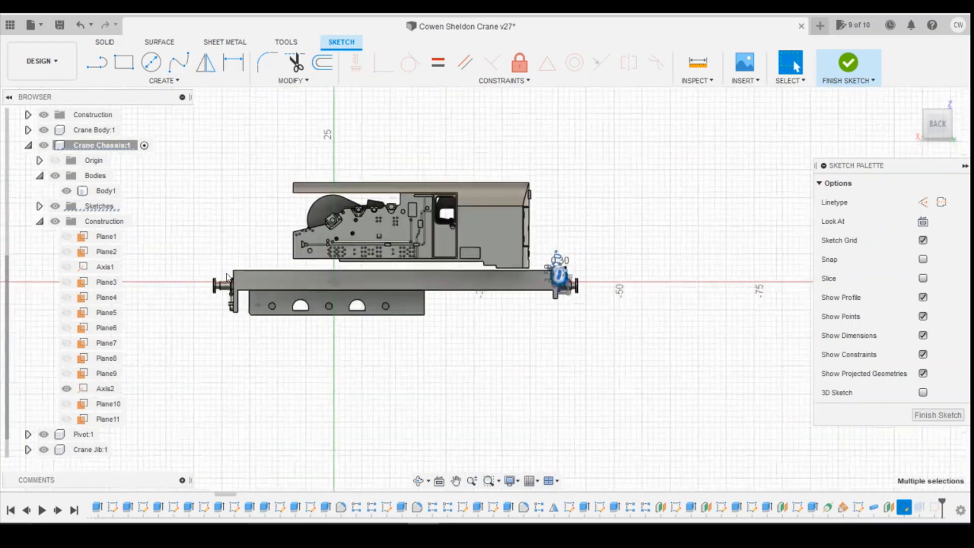
scroll(170, 270, up, 4)
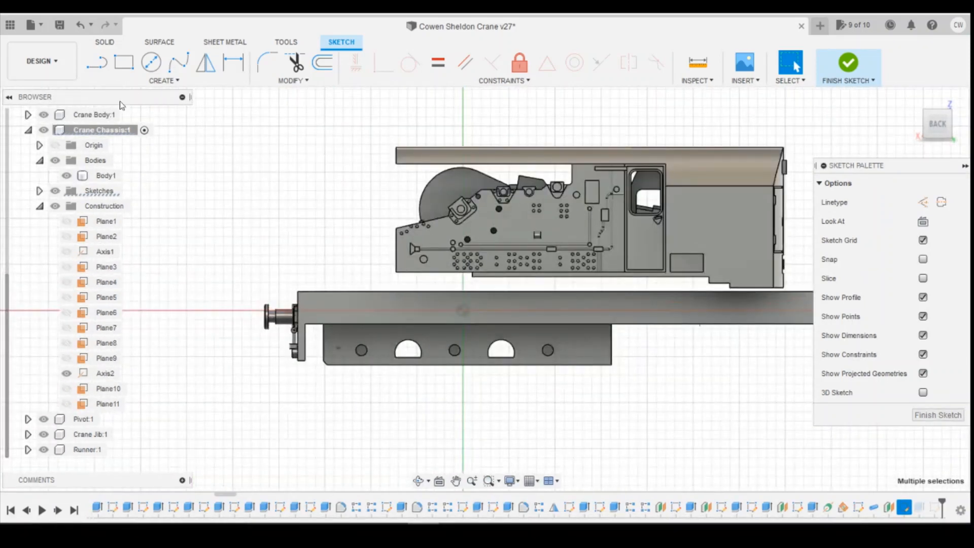
click(934, 511)
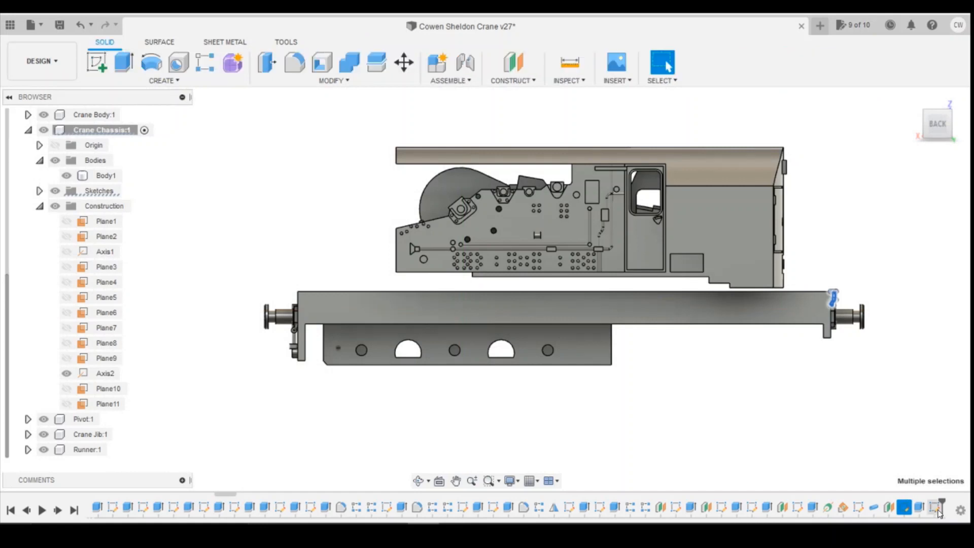
right_click(934, 510)
click(911, 384)
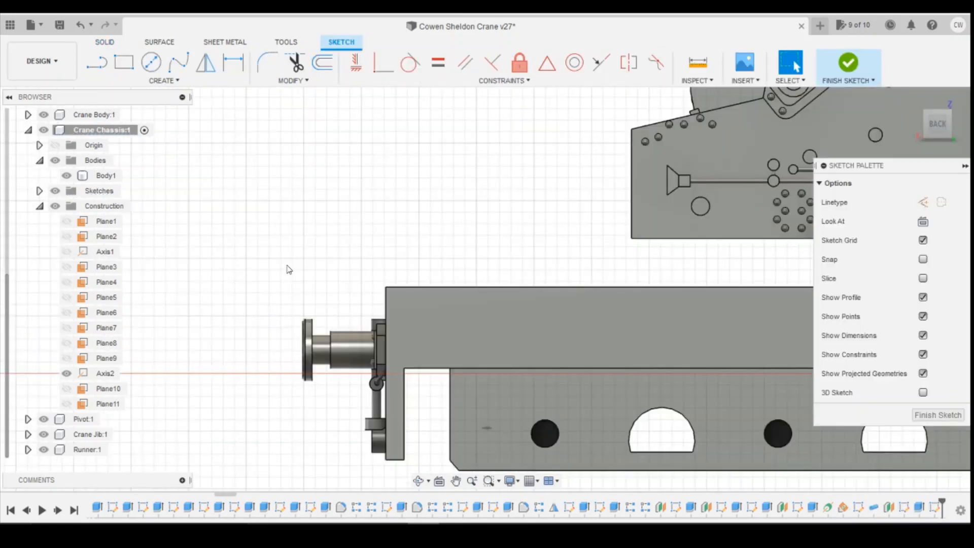
right_click(287, 266)
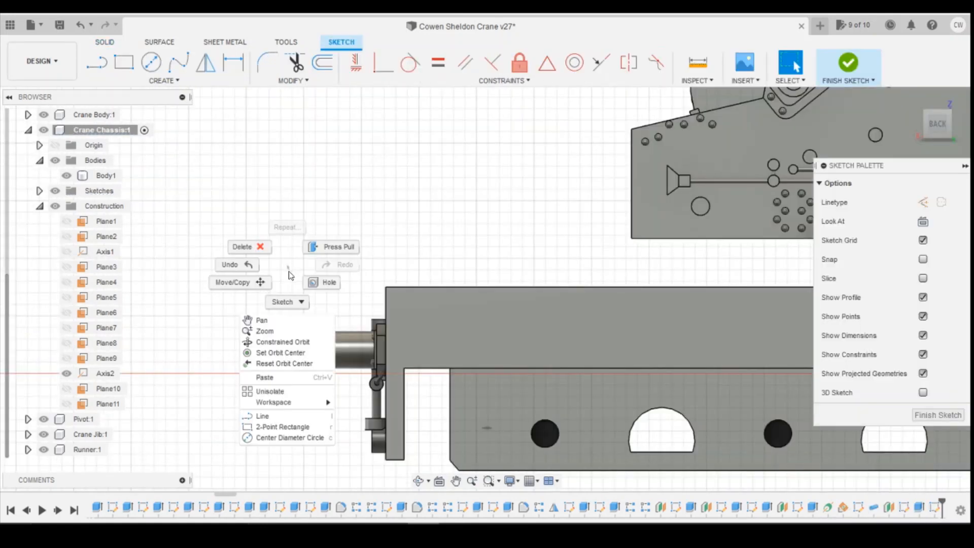
click(281, 378)
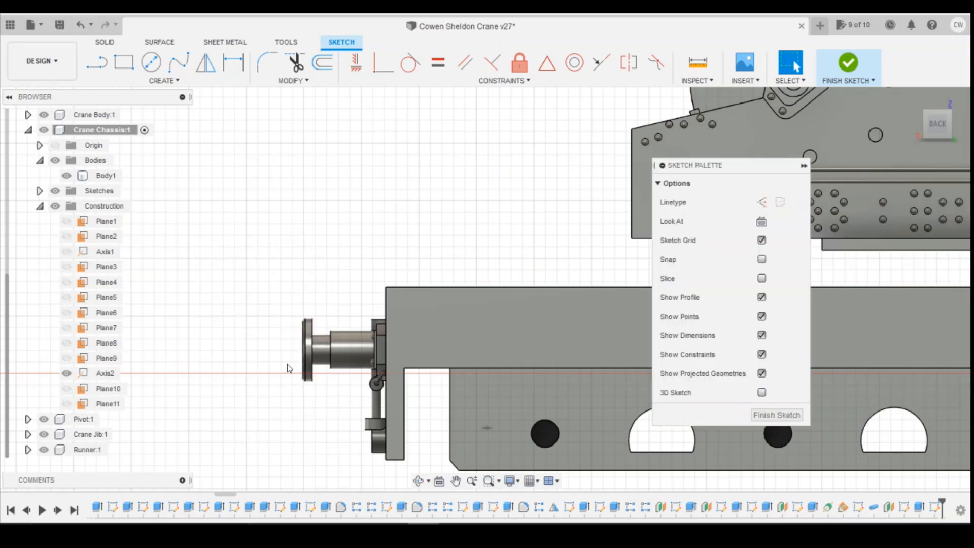
Move the pasted bracket profile 80 mm along X to the far end of the chassis, beyond the opposite buffer.
scroll(291, 343, down, 9)
scroll(492, 386, up, 10)
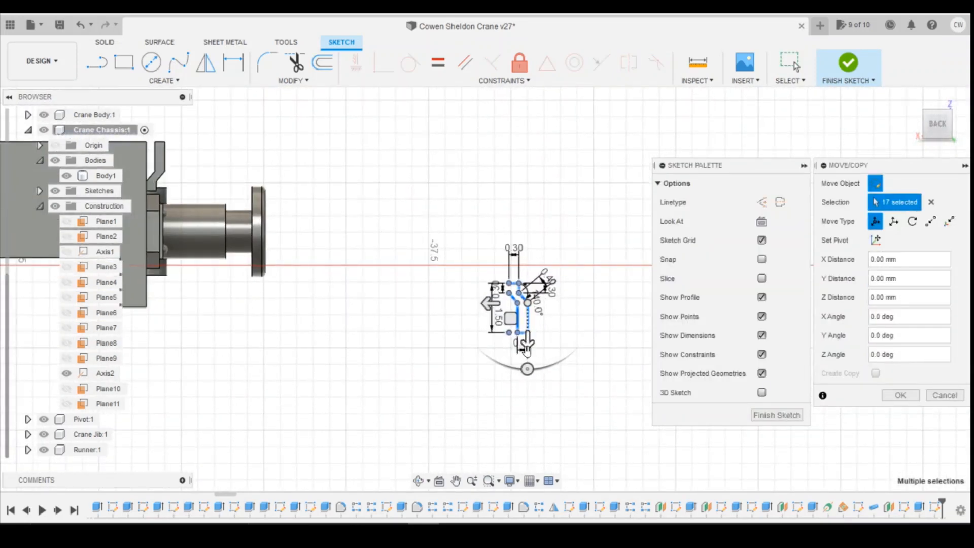
scroll(527, 348, up, 6)
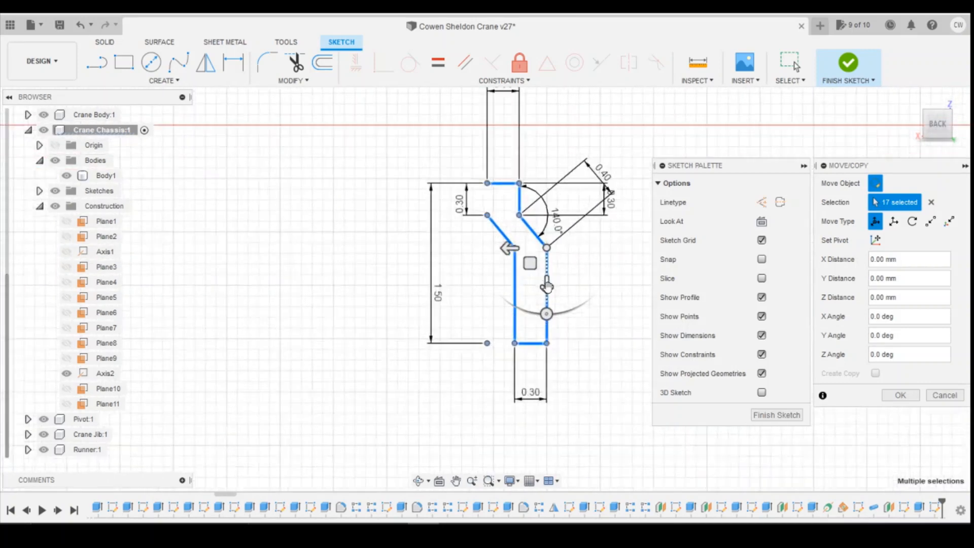
scroll(543, 275, down, 2)
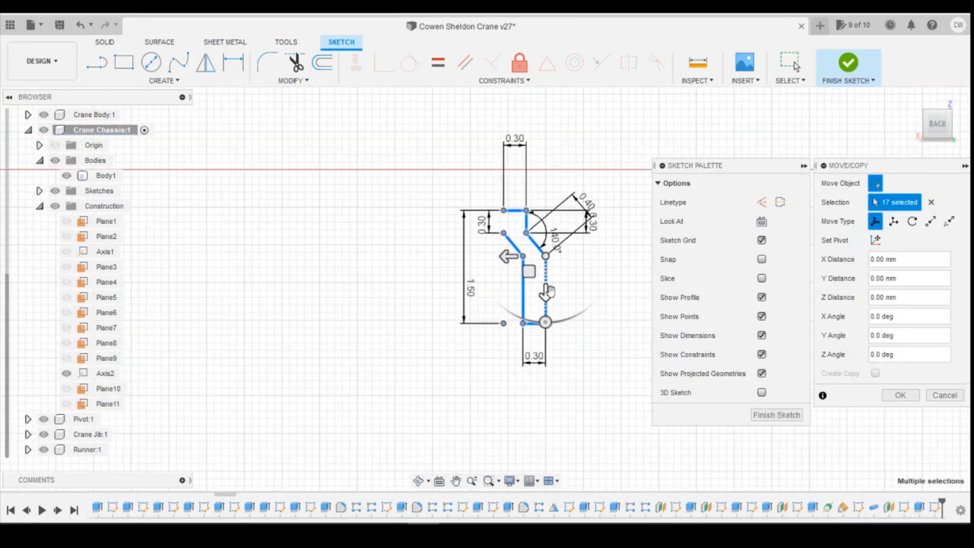
drag(509, 256, 272, 279)
scroll(509, 298, down, 5)
scroll(525, 293, down, 4)
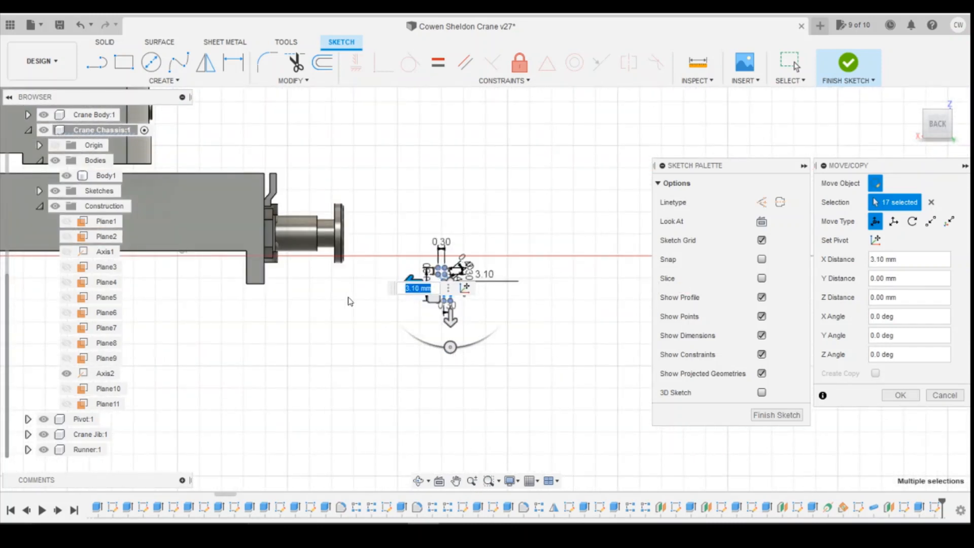
scroll(350, 301, down, 1)
scroll(405, 259, up, 5)
drag(431, 305, 174, 313)
scroll(285, 350, up, 4)
scroll(285, 350, down, 2)
scroll(286, 350, down, 2)
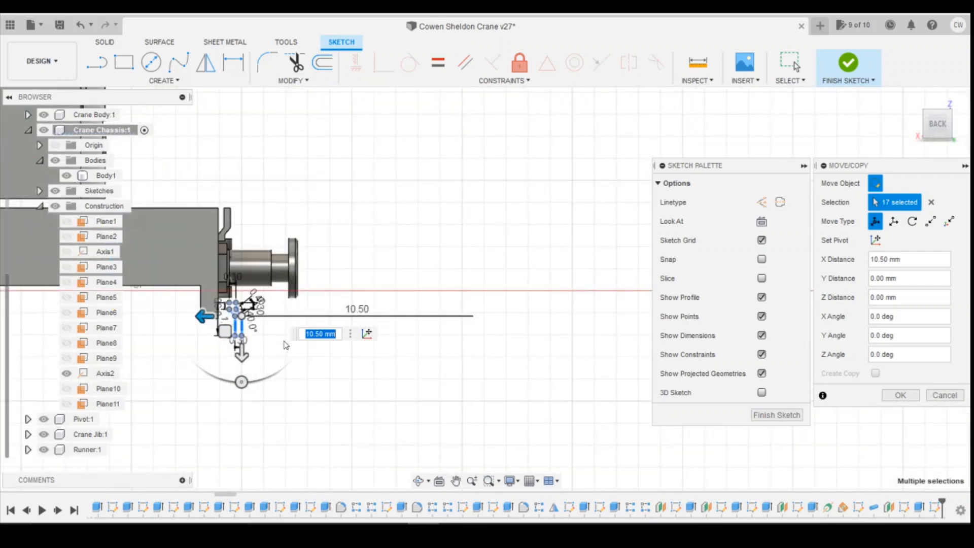
scroll(451, 335, down, 2)
scroll(633, 303, down, 3)
scroll(473, 315, down, 2)
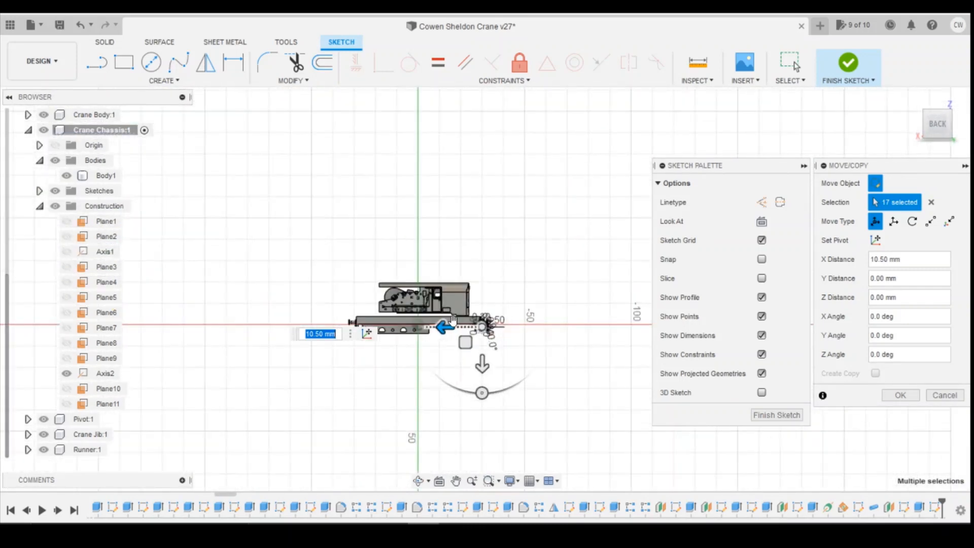
drag(452, 326, 294, 331)
scroll(325, 327, up, 5)
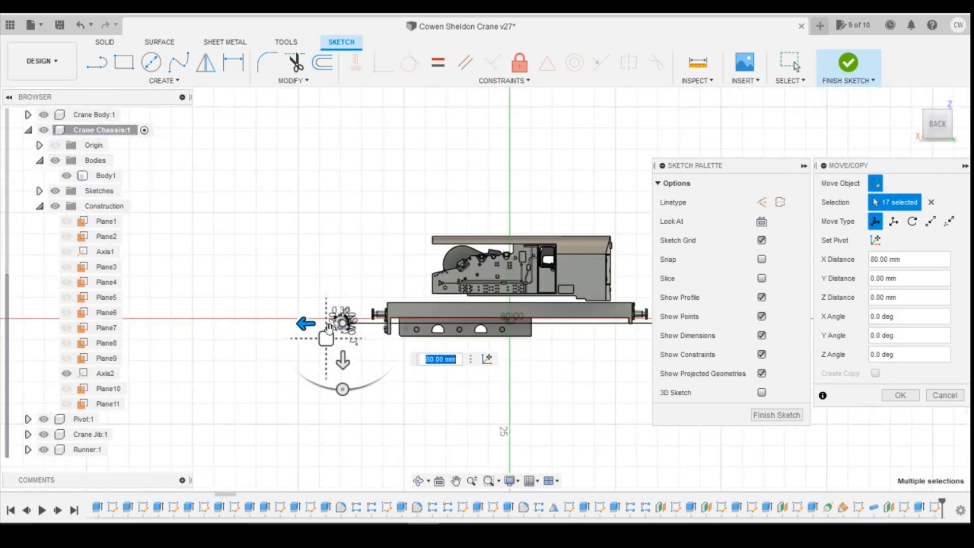
Rotate the bracket profile -180 degrees about Z.
drag(315, 373, 308, 251)
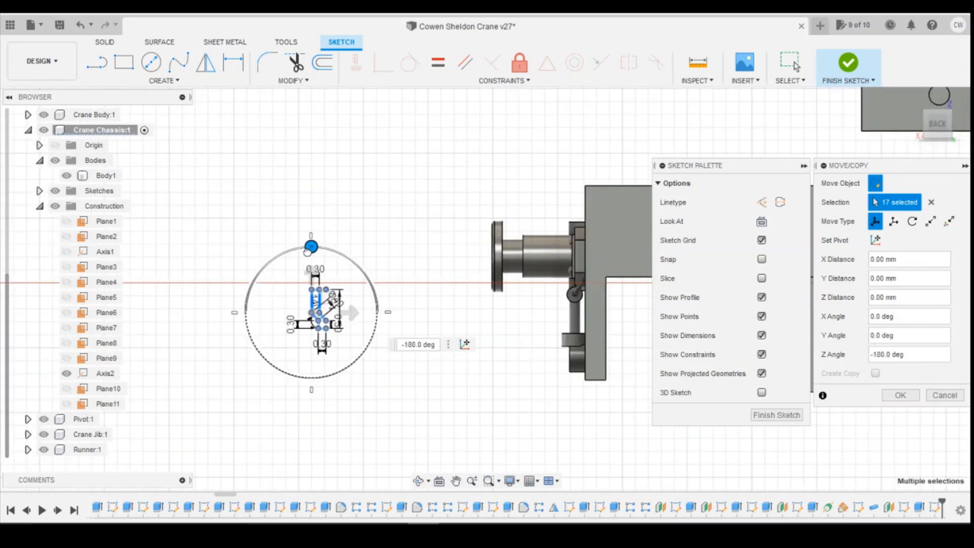
scroll(345, 325, up, 3)
scroll(273, 331, down, 2)
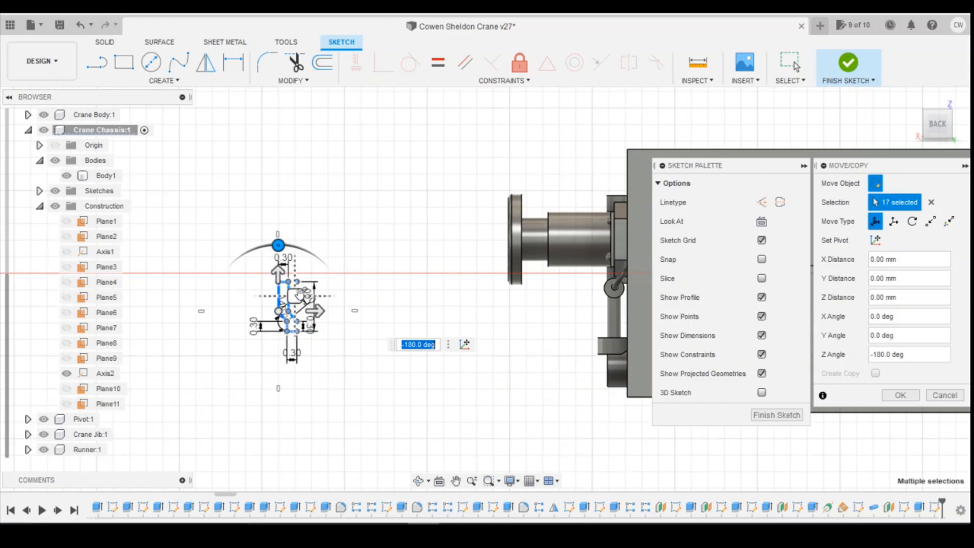
Shift the rotated bracket profile 10 mm along X to bring it against the buffer beam's face.
drag(316, 311, 596, 310)
scroll(311, 346, up, 3)
scroll(364, 330, down, 2)
scroll(259, 333, down, 2)
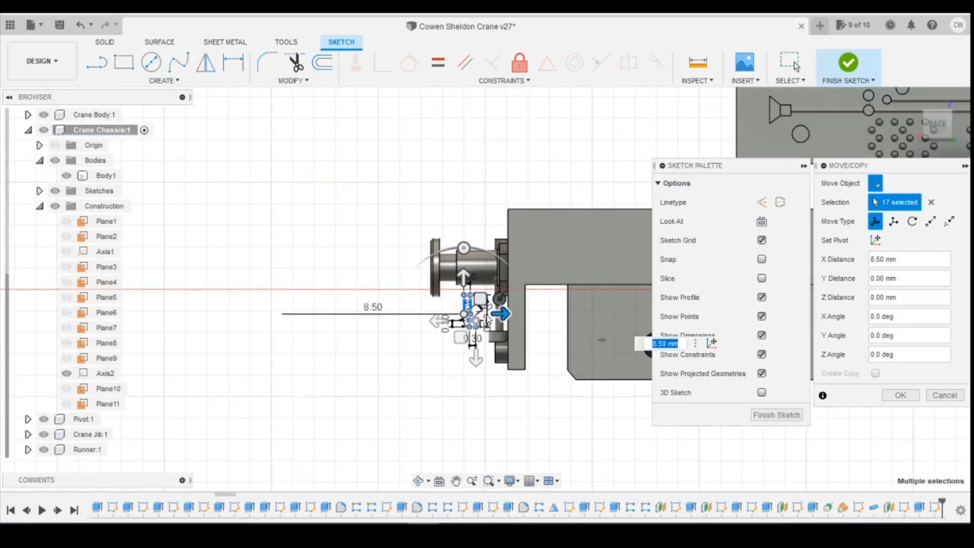
scroll(486, 325, up, 4)
scroll(522, 328, up, 2)
drag(407, 300, 542, 305)
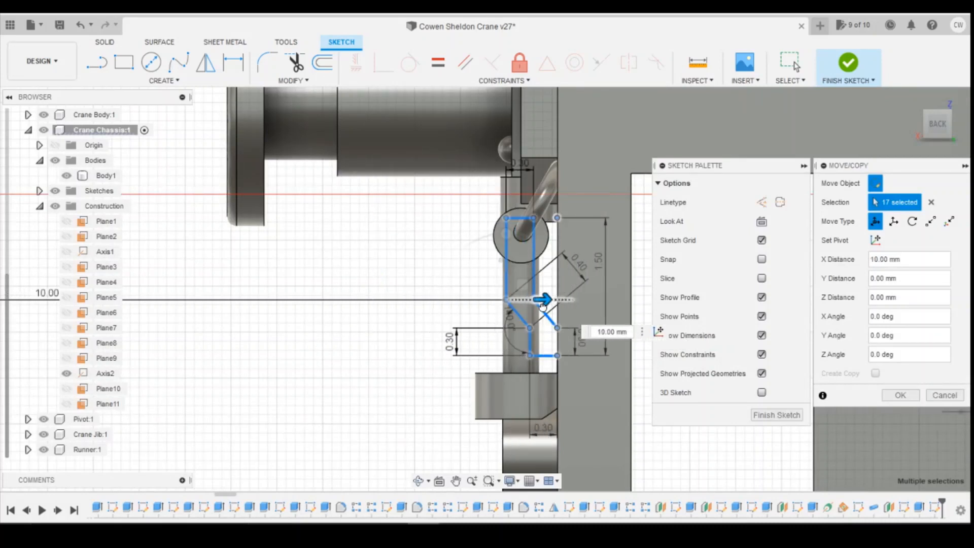
Raise the bracket profile 2.2 mm along the buffer beam and compare its height with the crane reference photo.
drag(507, 277, 509, 102)
scroll(441, 430, down, 3)
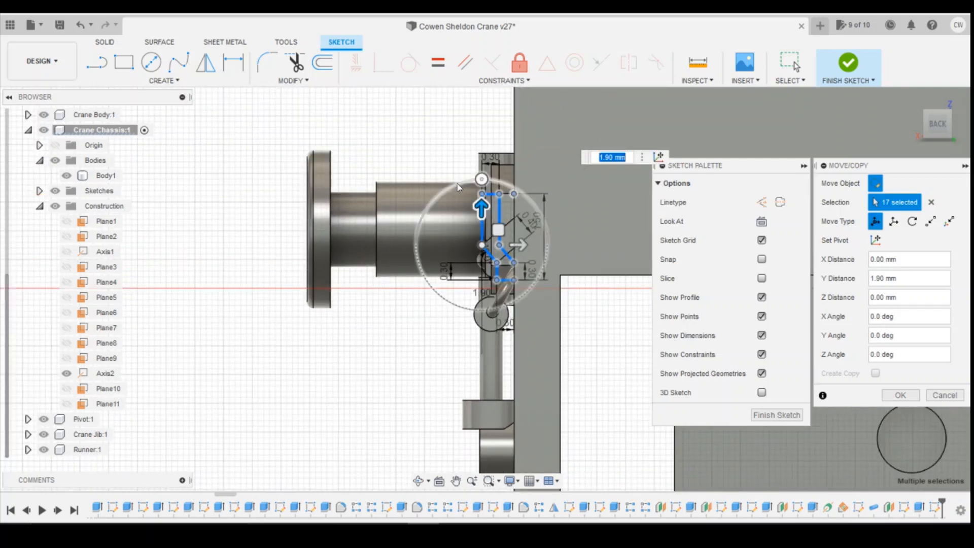
scroll(458, 188, up, 3)
drag(503, 251, 503, 221)
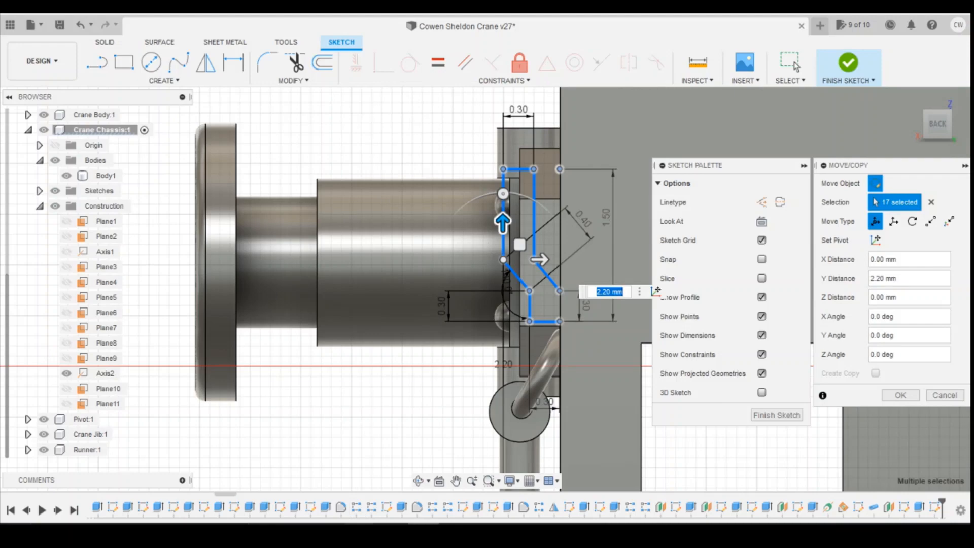
click(371, 504)
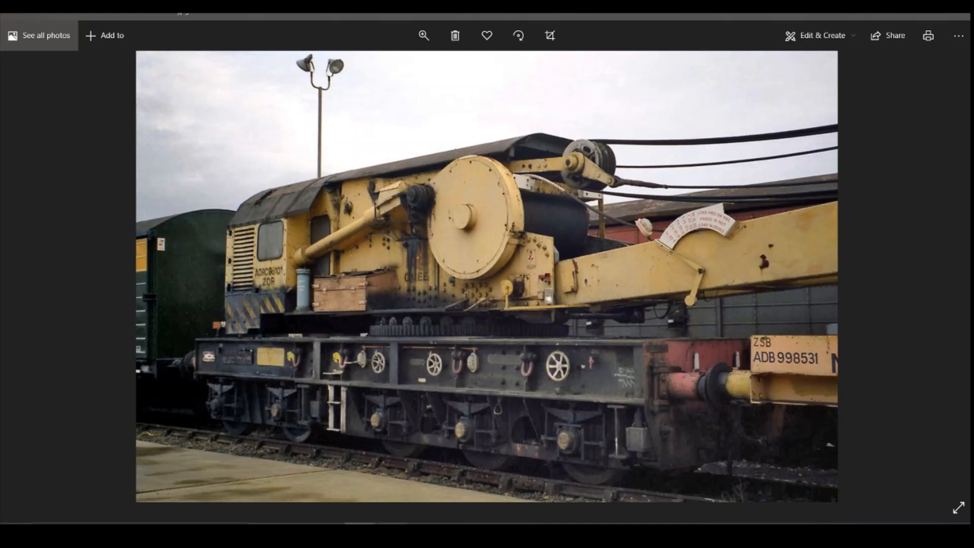
key(alt+Tab)
Increase the profile's Y distance to 3.2 mm, rechecking the reference photo, and accept the move.
scroll(504, 274, down, 5)
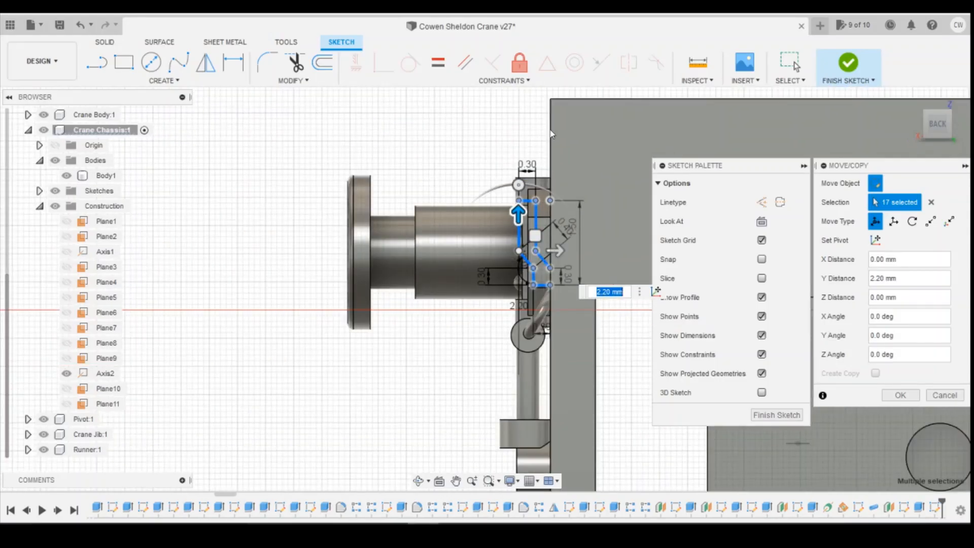
scroll(532, 194, up, 3)
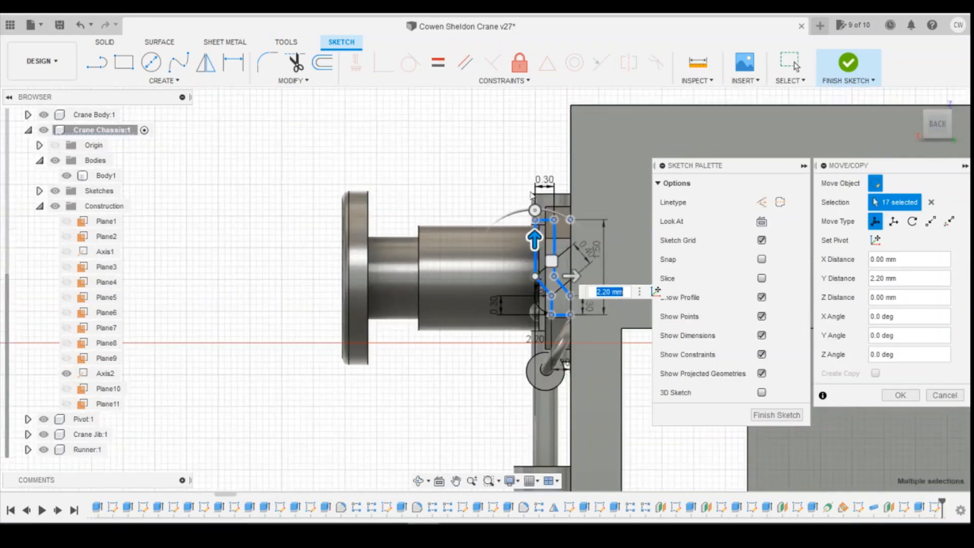
drag(534, 239, 538, 196)
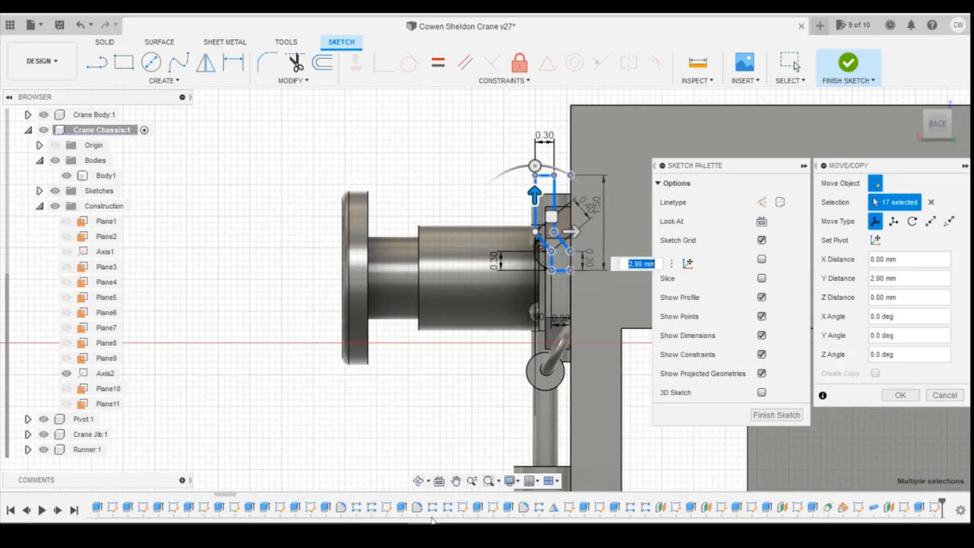
click(366, 507)
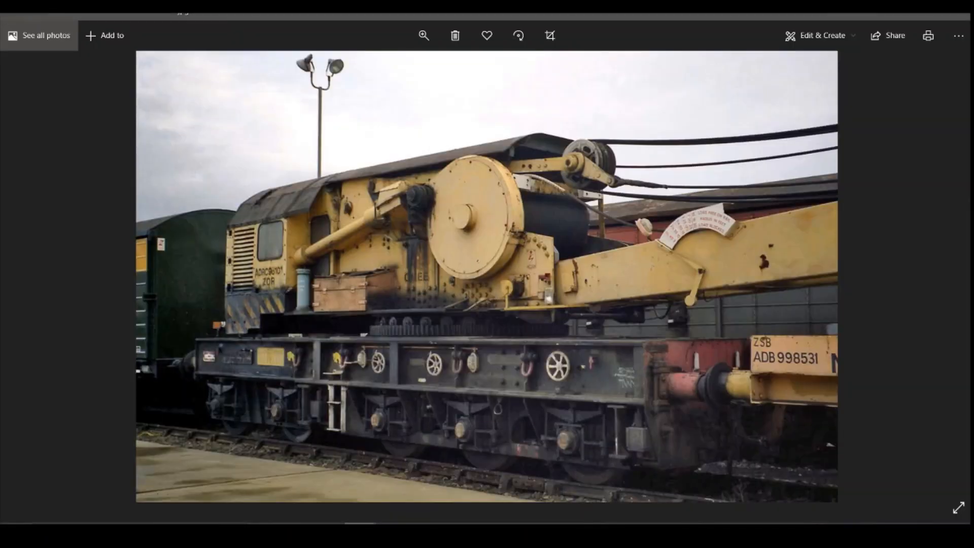
click(467, 513)
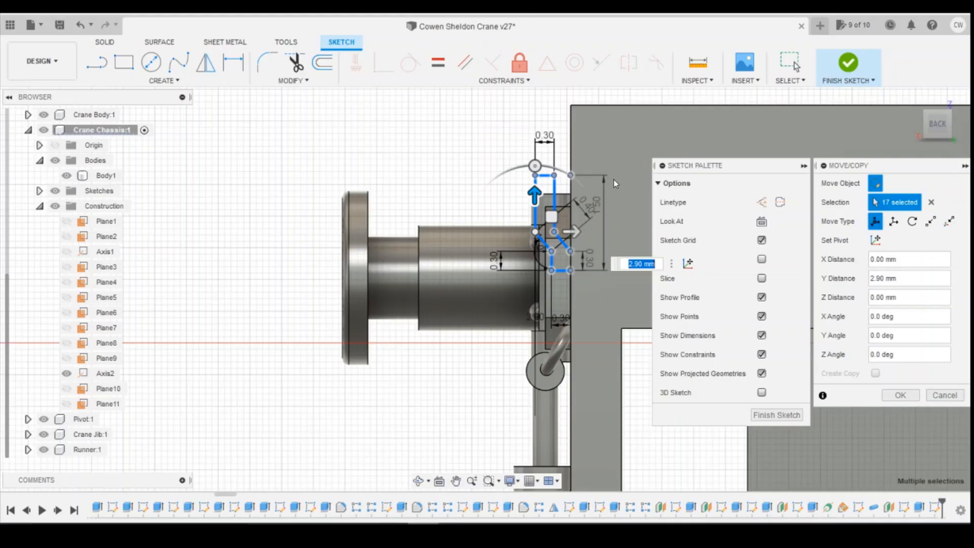
drag(537, 198, 538, 180)
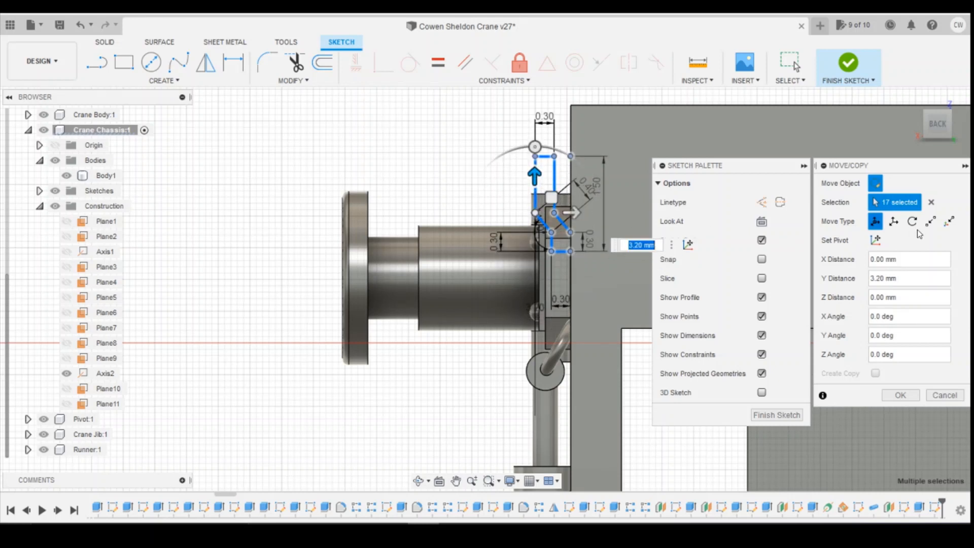
click(901, 396)
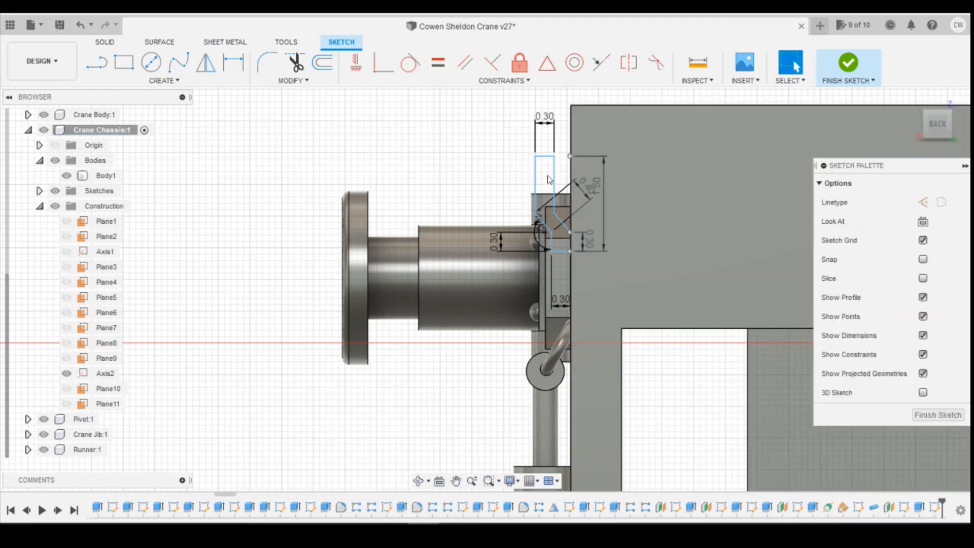
Make the profile's inner corner point coincident with the buffer beam's face edge.
scroll(555, 170, up, 10)
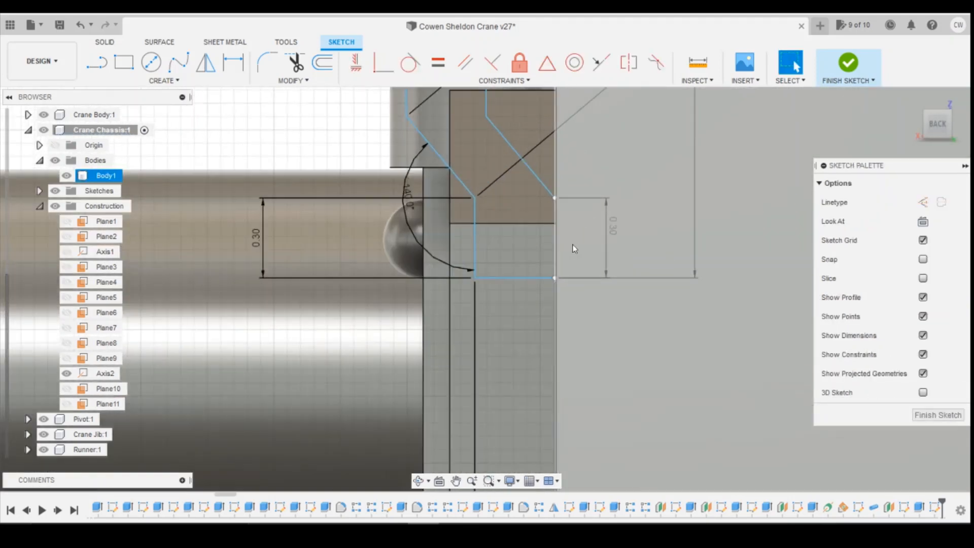
scroll(514, 308, down, 3)
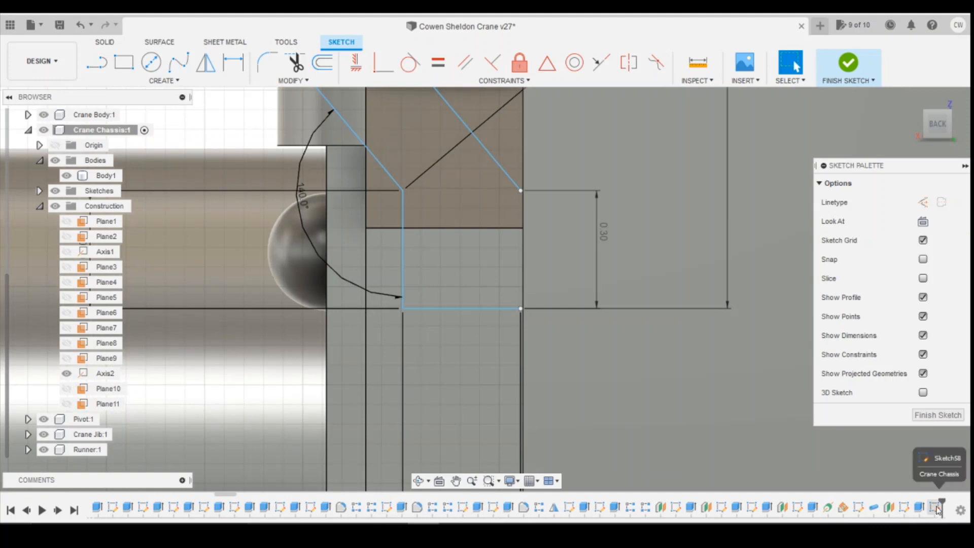
right_click(945, 434)
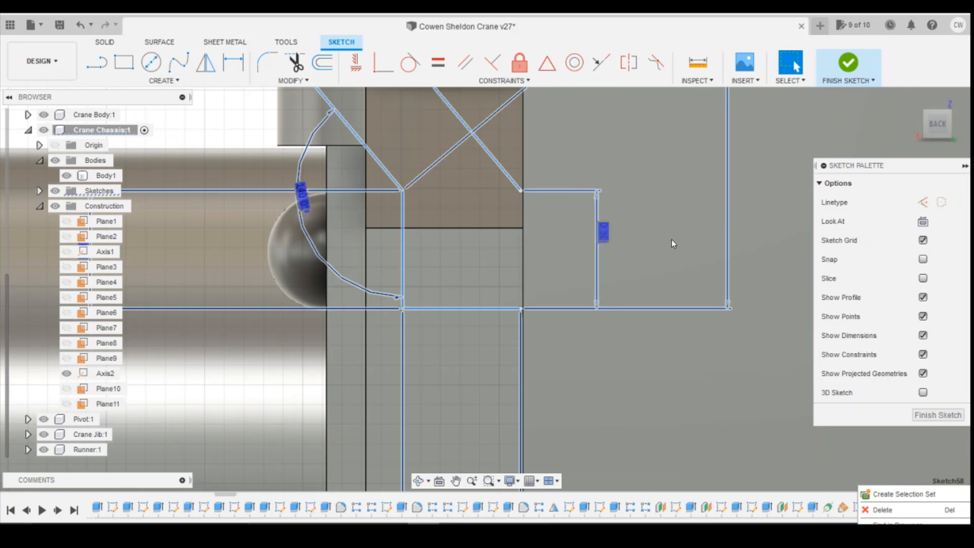
click(697, 367)
mouse_move(696, 366)
shift+middle_down()
mouse_move(609, 284)
mouse_move(492, 136)
mouse_move(594, 242)
shift+middle_up()
click(383, 62)
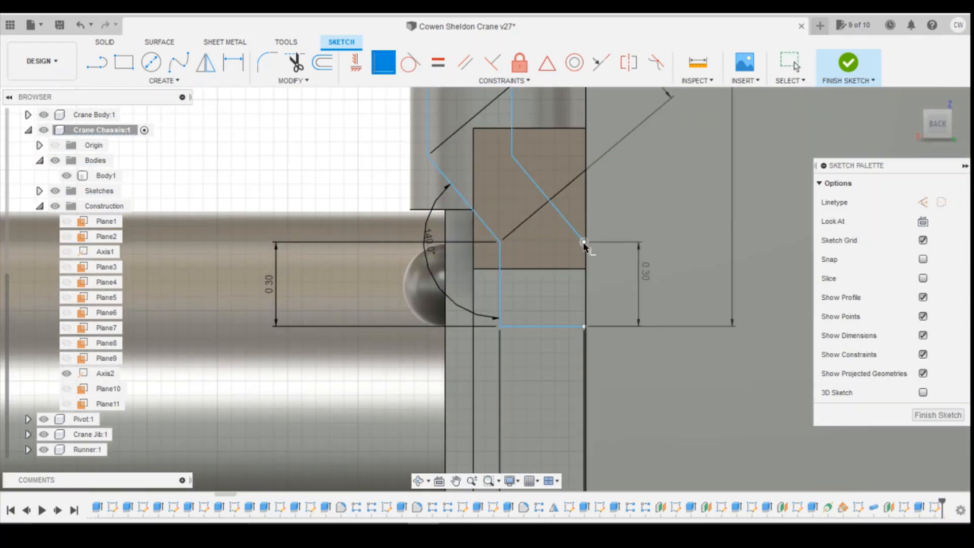
click(584, 243)
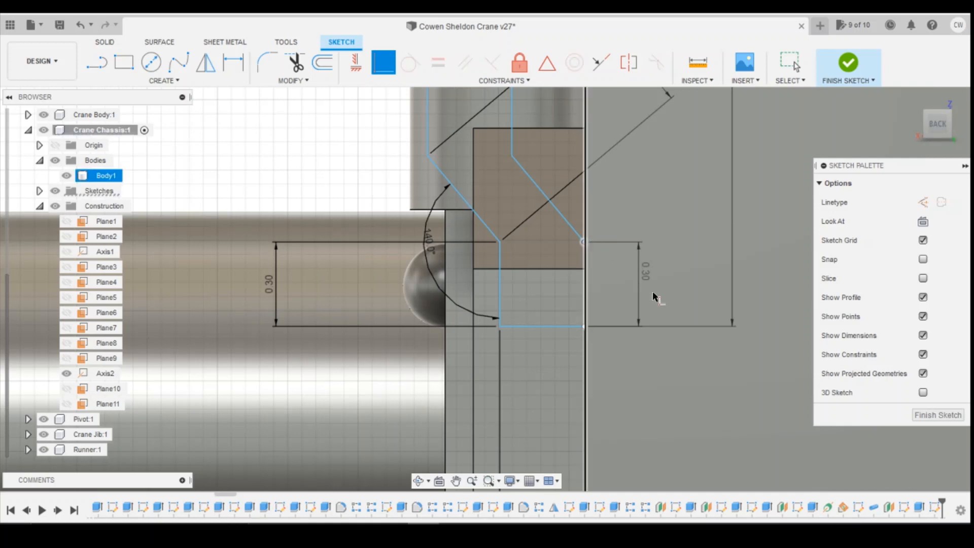
scroll(632, 279, down, 4)
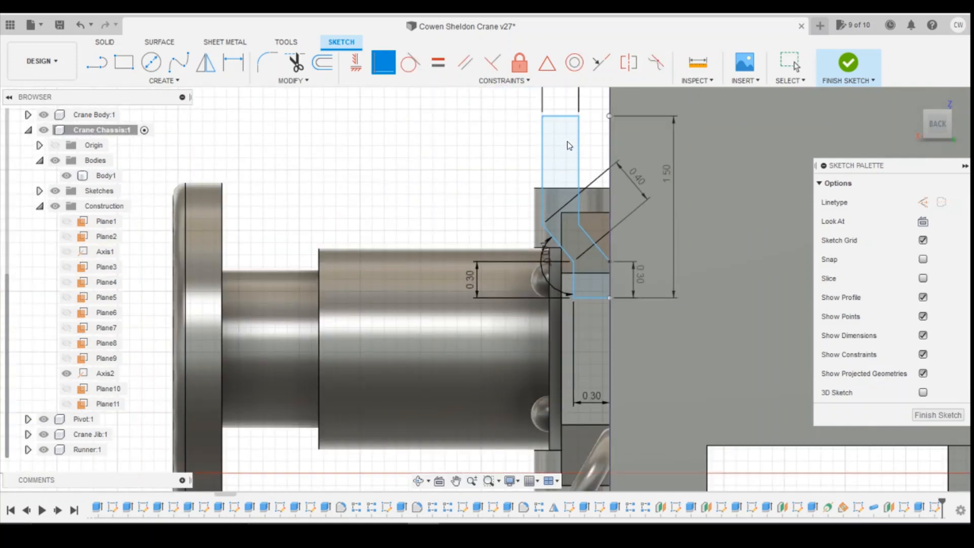
key(Escape)
Extrude the bracket profile symmetrically by 0.2 mm and join it to the chassis body.
right_click(559, 145)
click(549, 200)
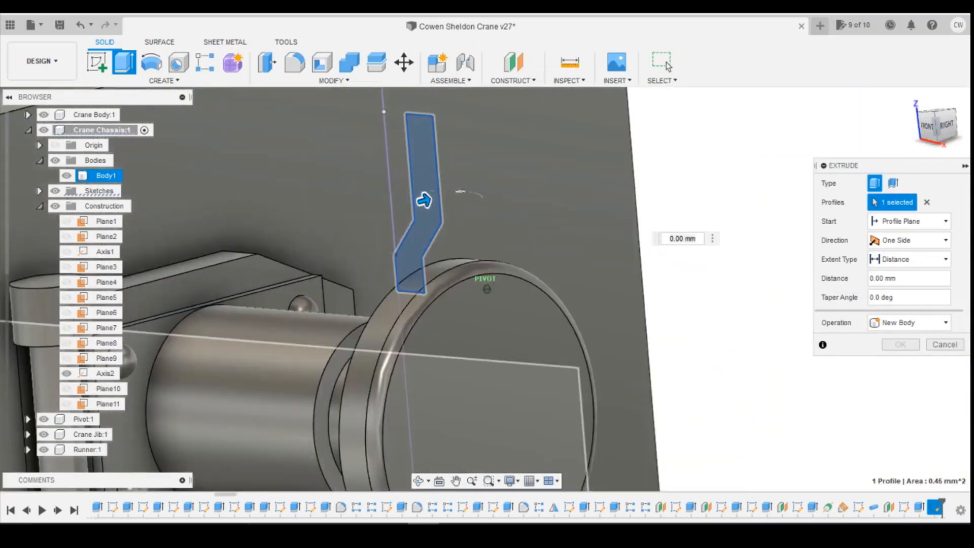
click(908, 240)
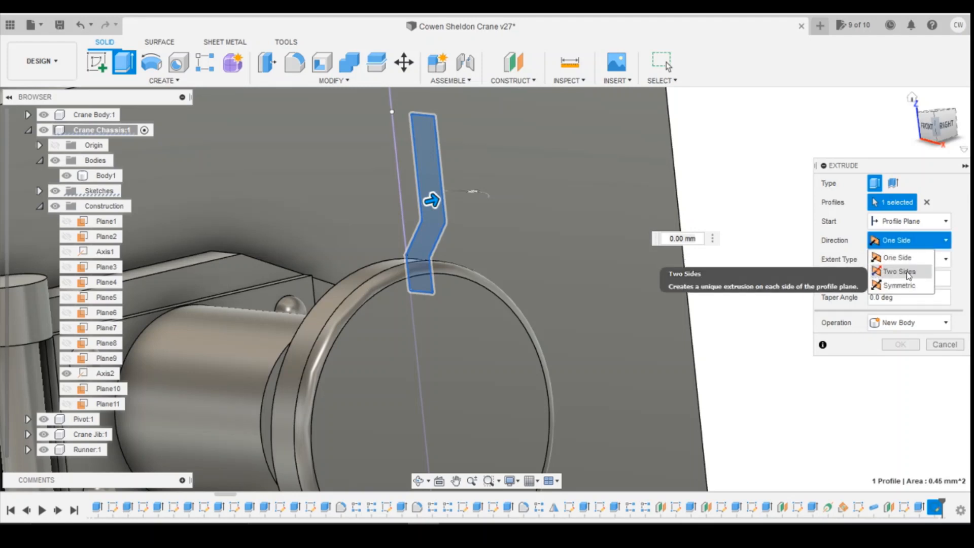
click(900, 285)
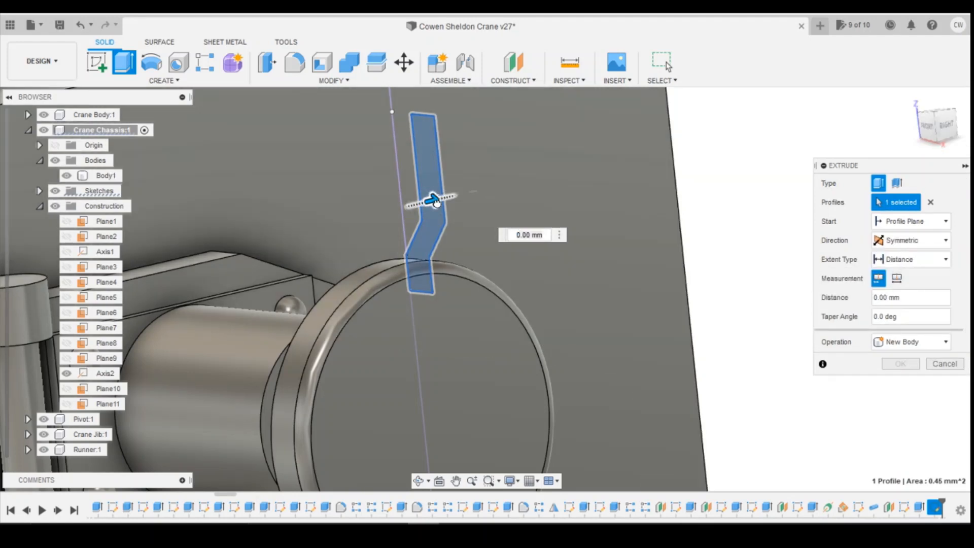
mouse_move(435, 201)
mouse_down()
mouse_move(463, 197)
mouse_move(449, 200)
mouse_up()
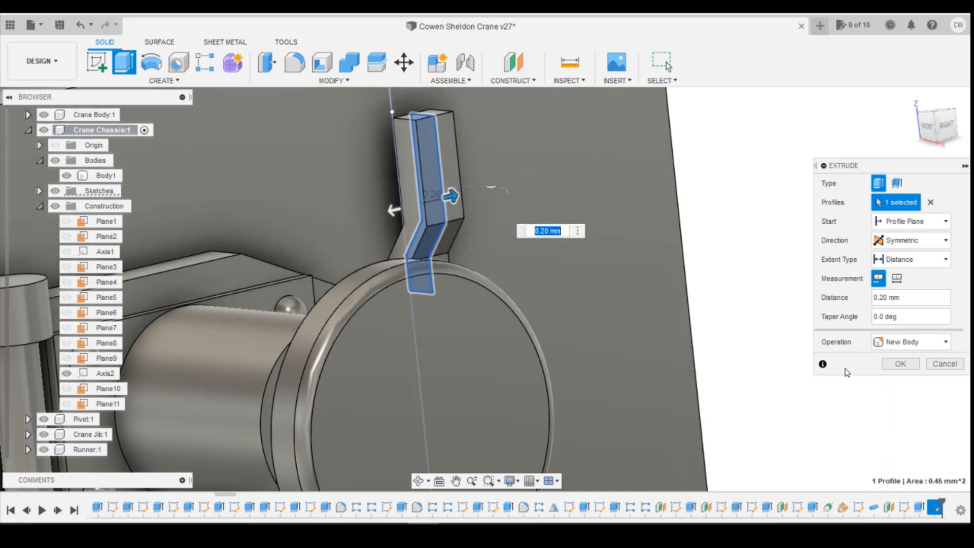
click(914, 342)
click(893, 356)
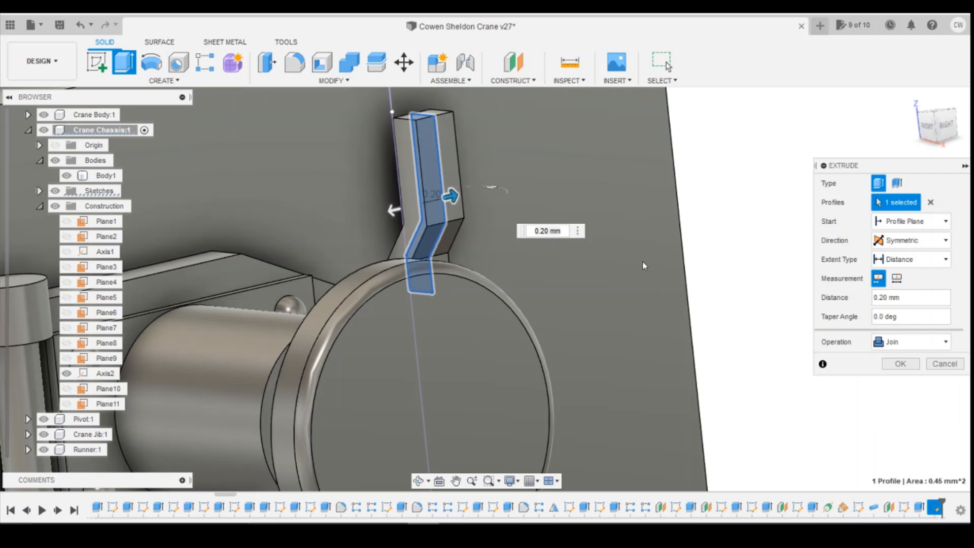
scroll(642, 260, down, 2)
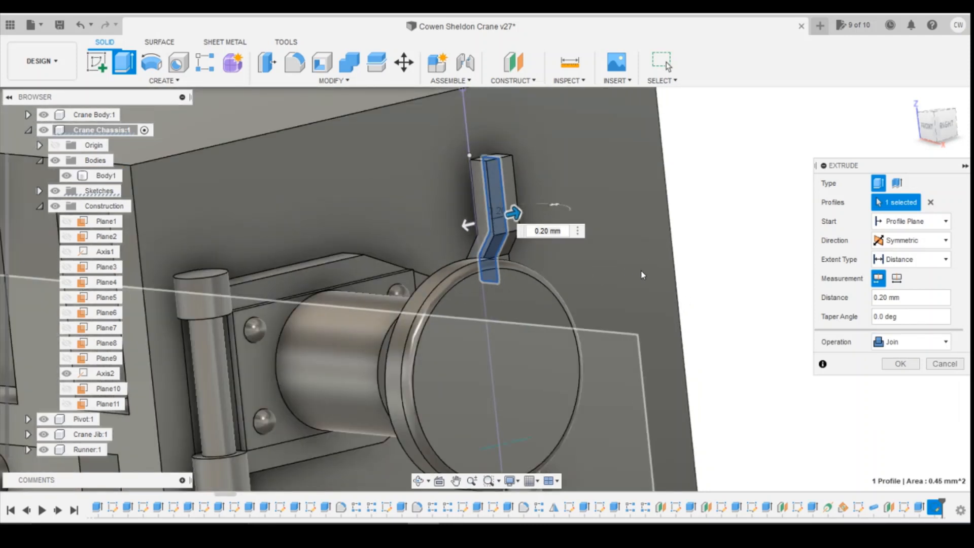
click(901, 365)
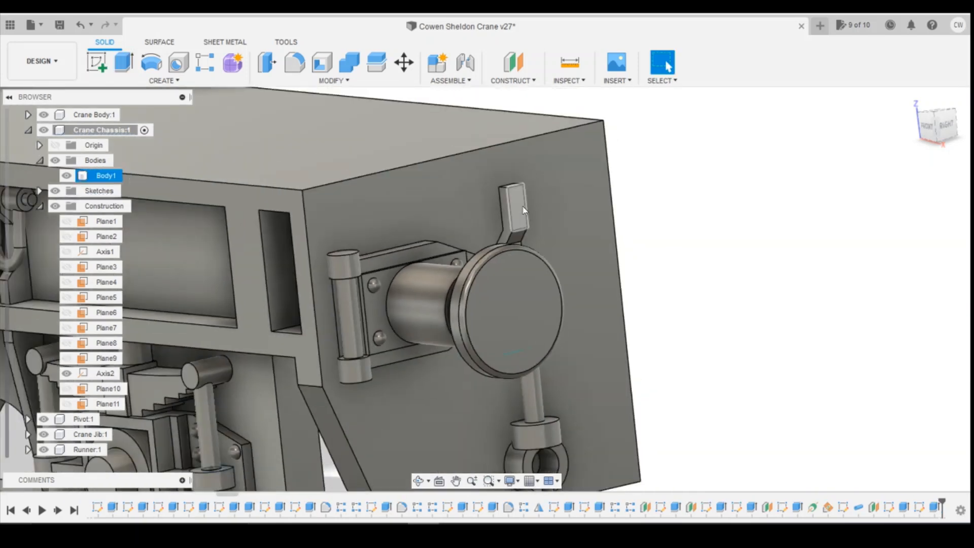
scroll(524, 210, down, 3)
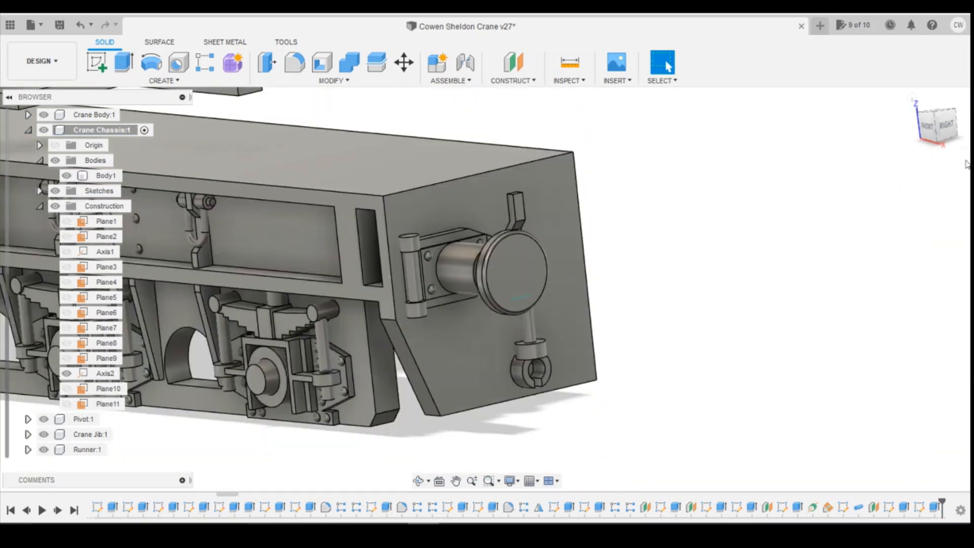
Examine the half-modelled crane chassis from both buffer beam ends.
mouse_move(925, 126)
mouse_down()
mouse_move(900, 147)
mouse_move(948, 126)
mouse_move(913, 144)
mouse_up()
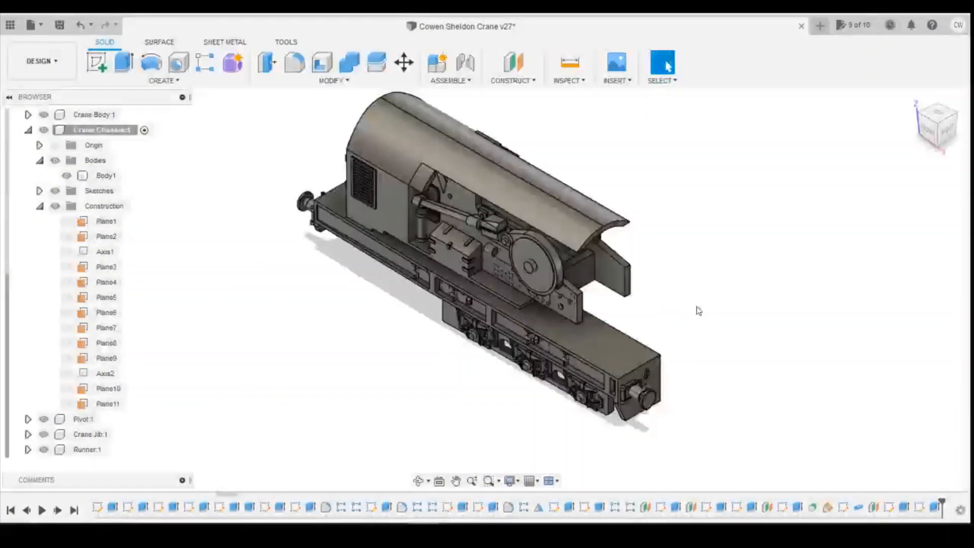
click(937, 136)
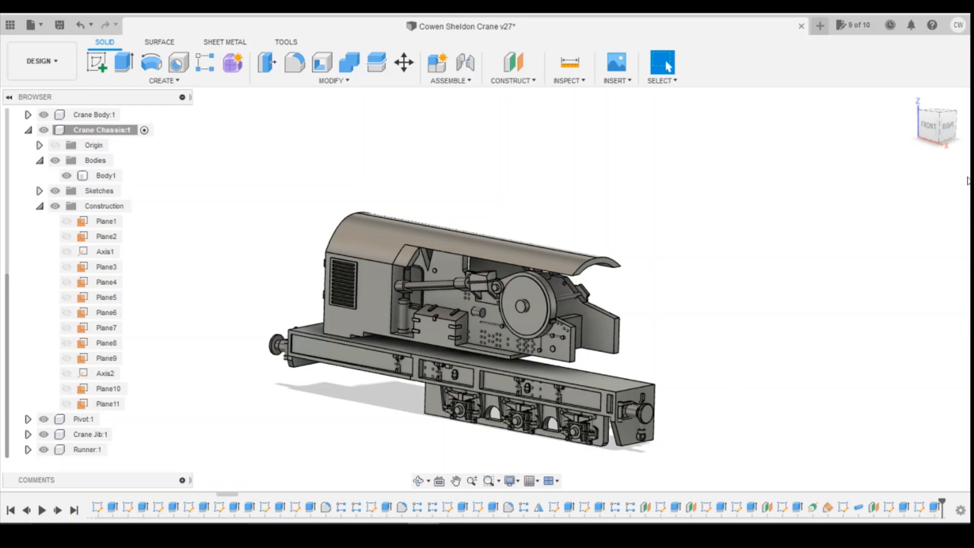
click(962, 123)
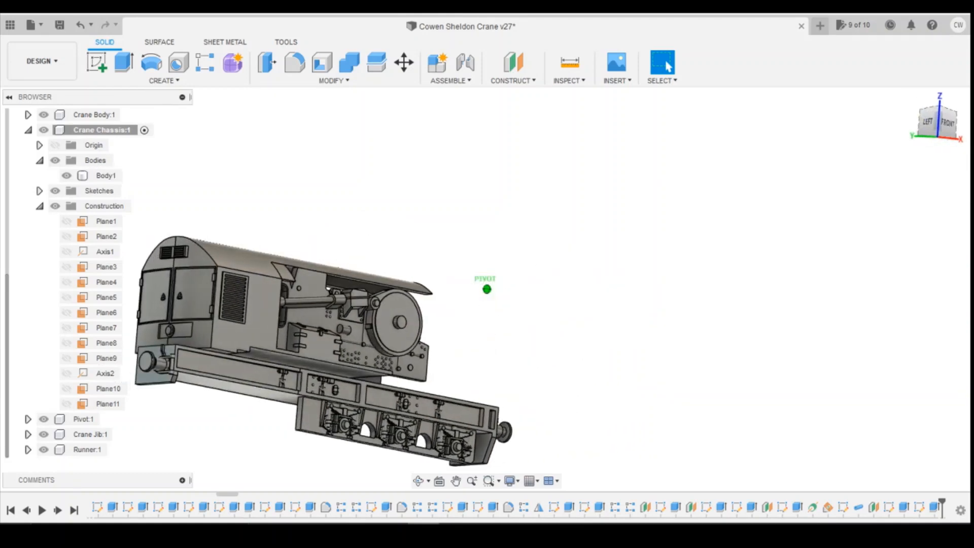
drag(961, 123, 933, 126)
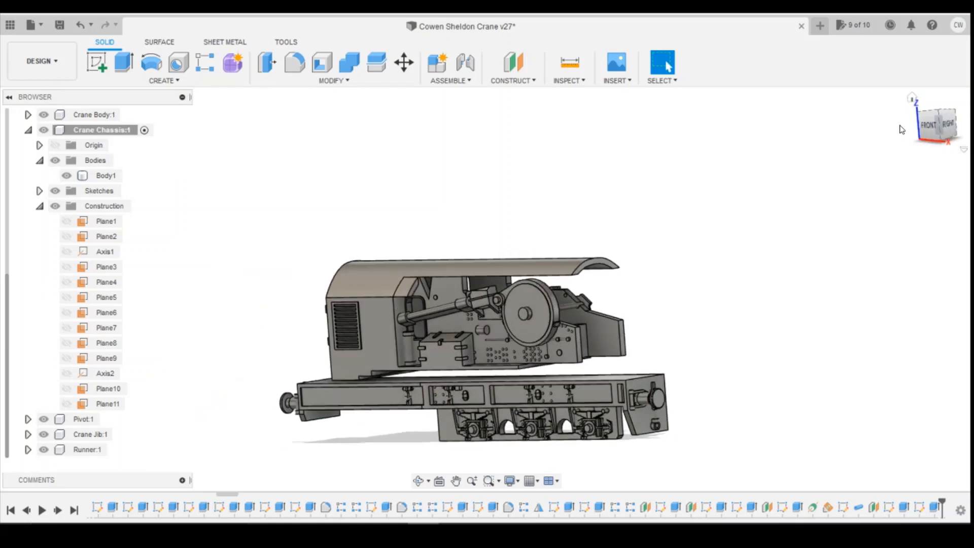
Mirror the Crane Chassis component's Body1 across its flat longitudinal centre face, with type Bodies and operation Join.
click(28, 130)
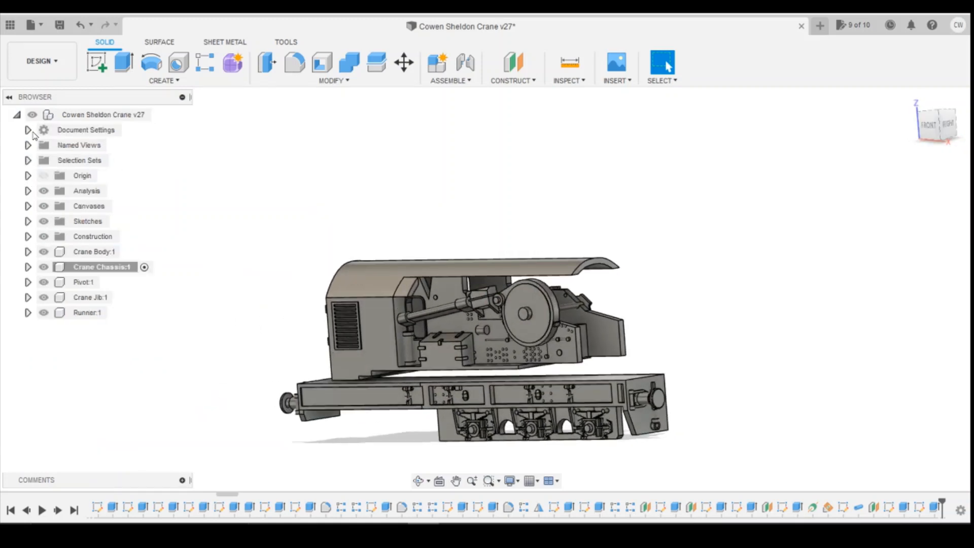
click(150, 80)
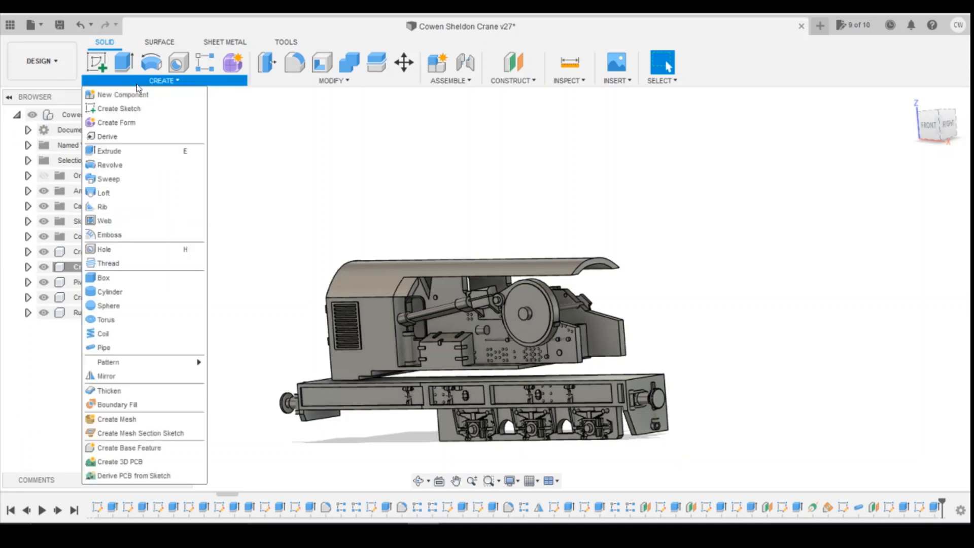
click(127, 376)
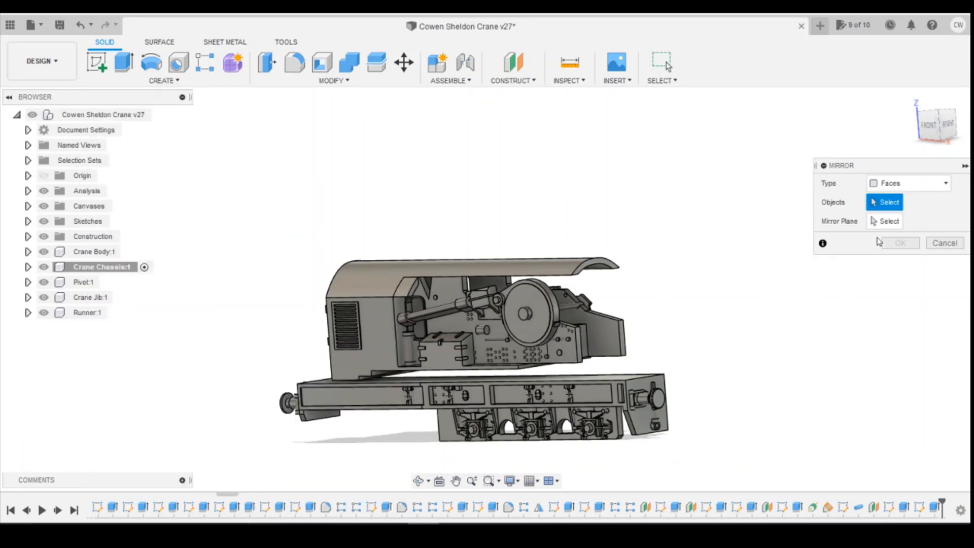
click(908, 183)
click(891, 213)
click(28, 267)
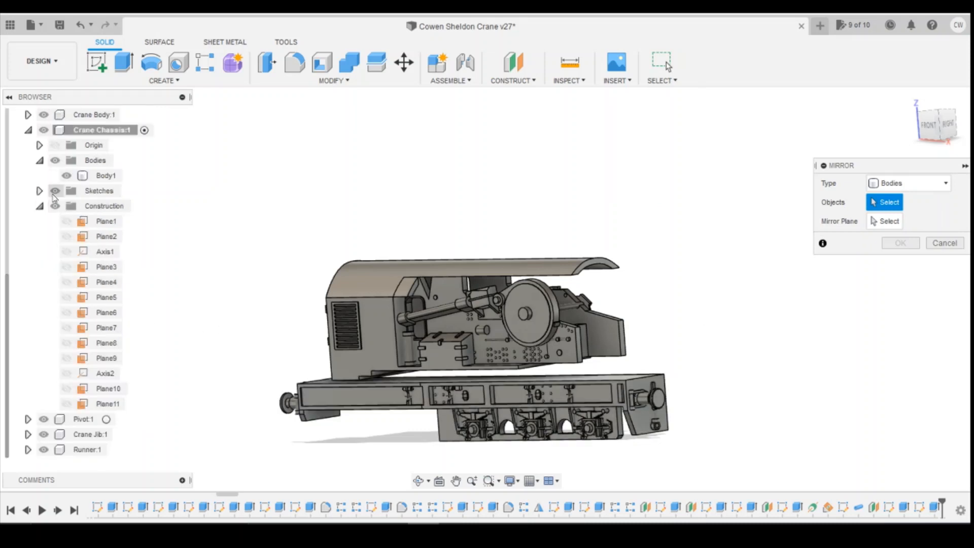
click(87, 178)
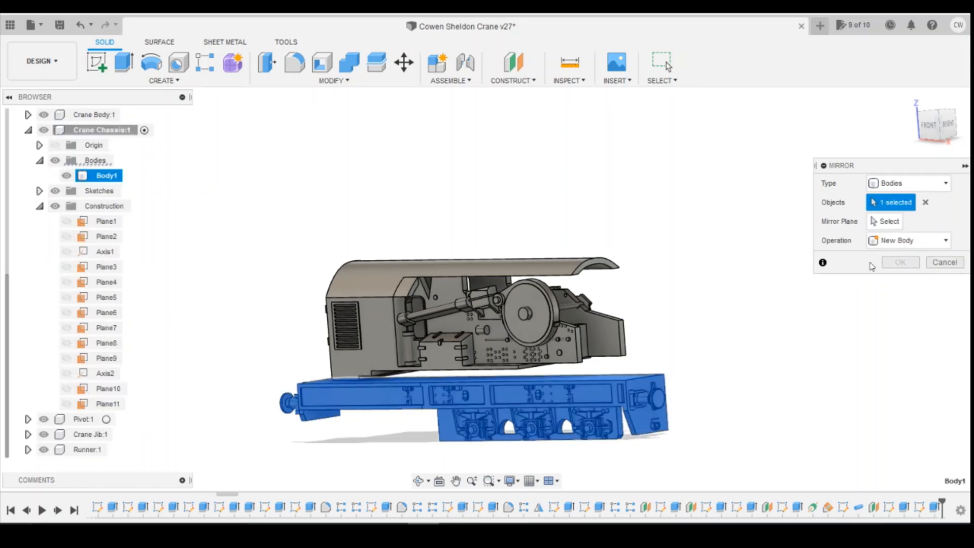
click(884, 220)
drag(913, 131, 864, 135)
click(674, 384)
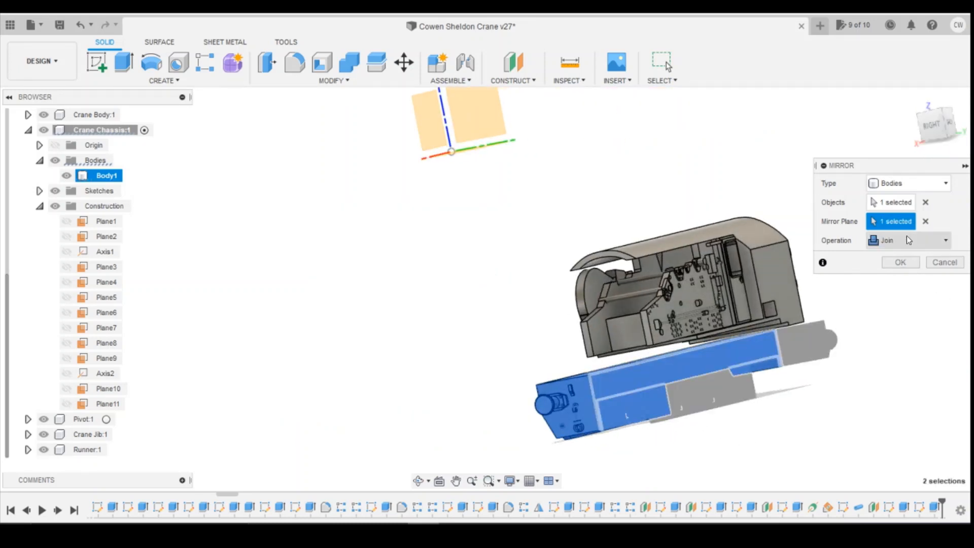
click(897, 264)
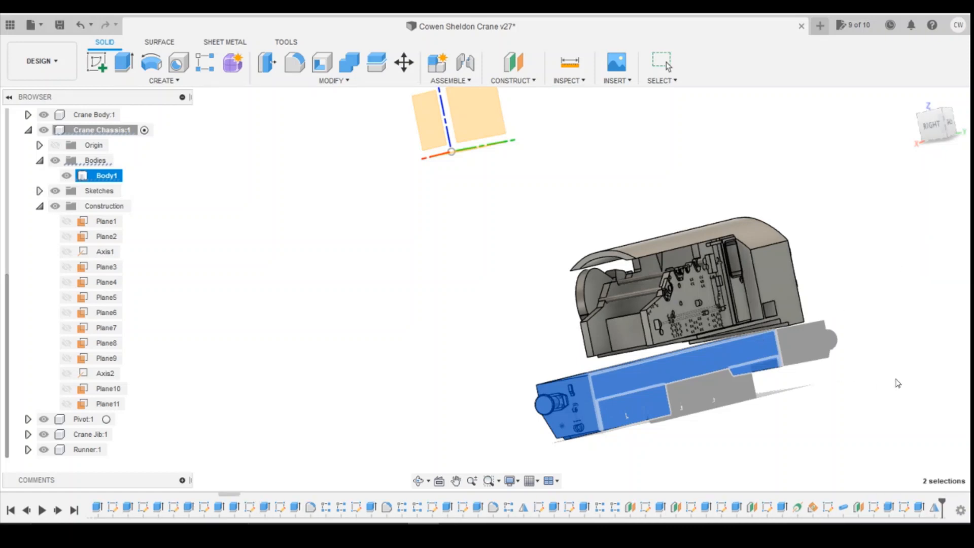
key(Escape)
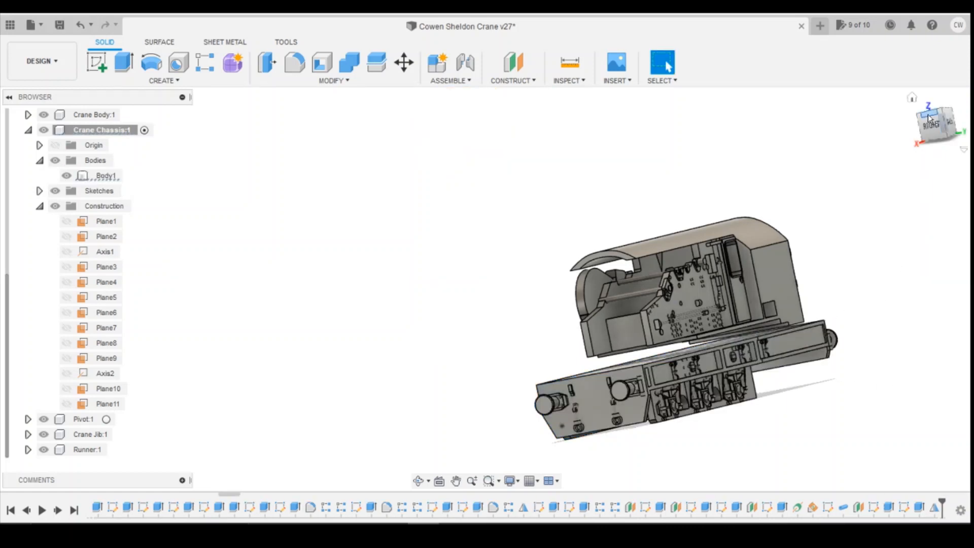
Inspect the mirrored chassis from both buffer beam ends, along its side and from underneath.
mouse_move(927, 116)
mouse_down()
mouse_move(962, 120)
mouse_move(940, 142)
mouse_move(902, 123)
mouse_up()
click(912, 97)
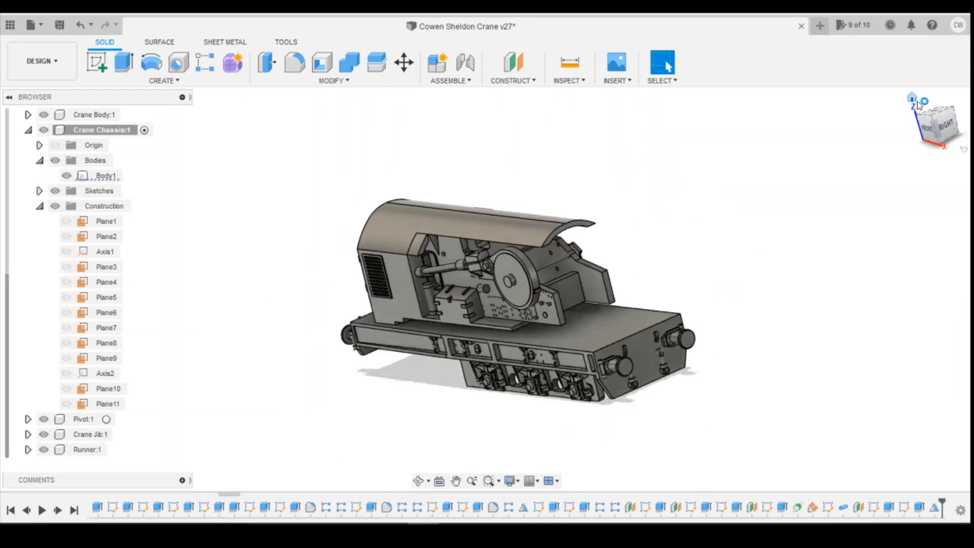
click(938, 136)
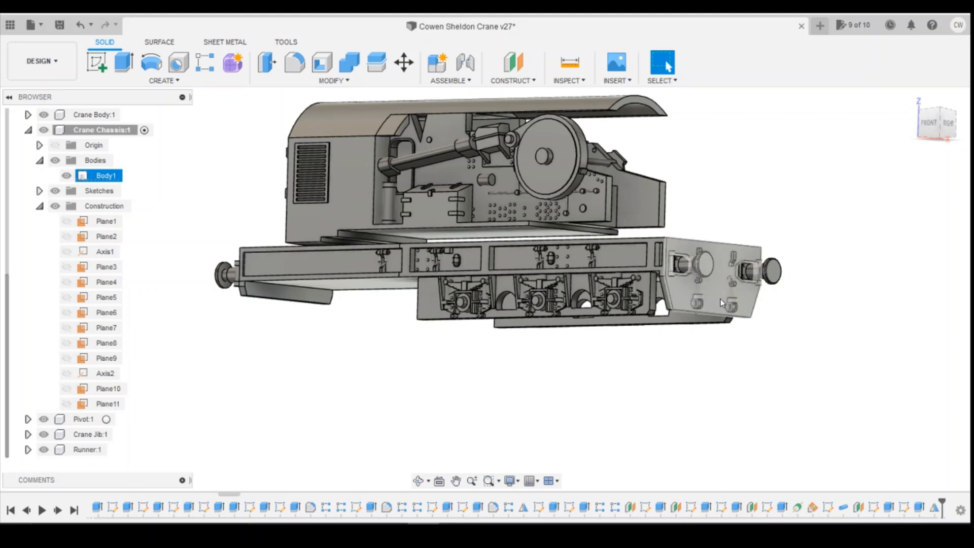
click(933, 127)
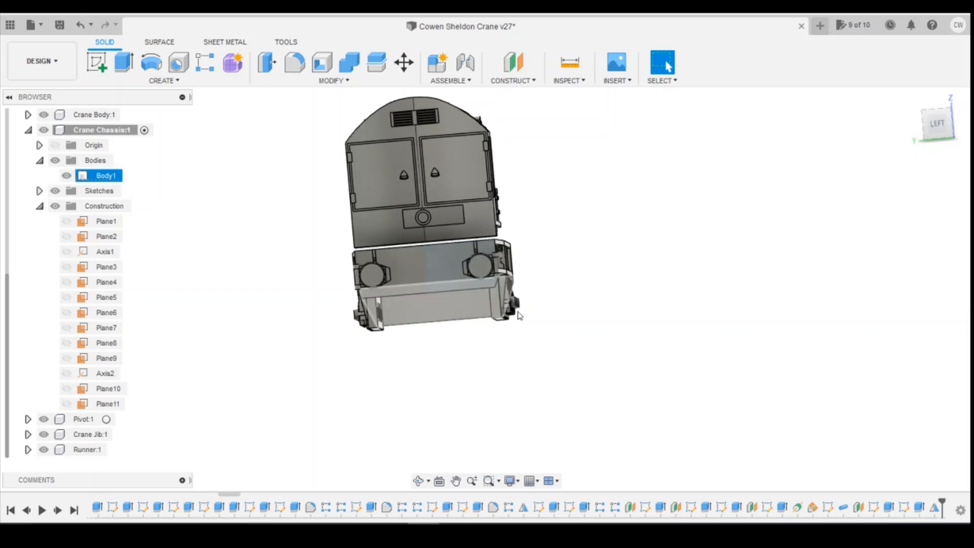
shift+middle_drag(520, 316, 346, 305)
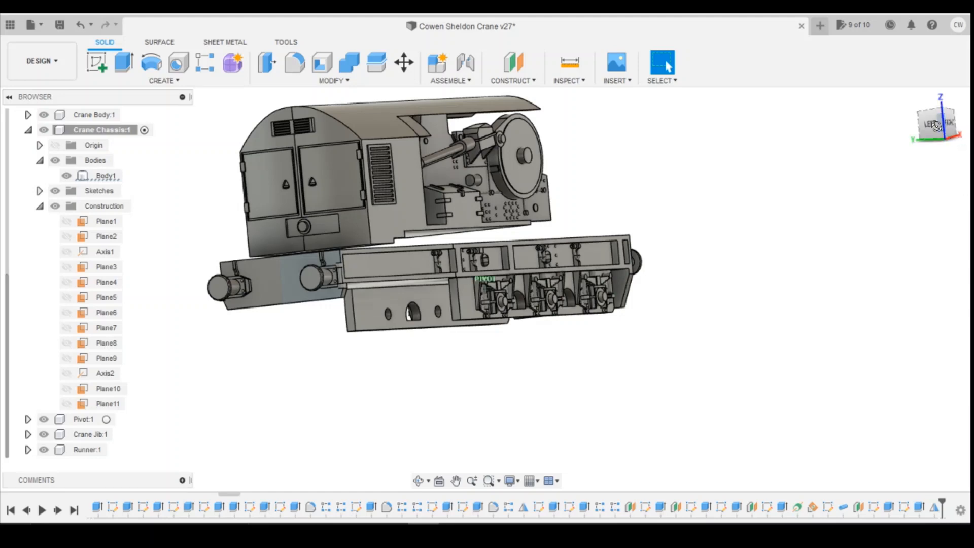
mouse_move(937, 126)
mouse_down()
mouse_move(925, 123)
mouse_move(943, 127)
mouse_up()
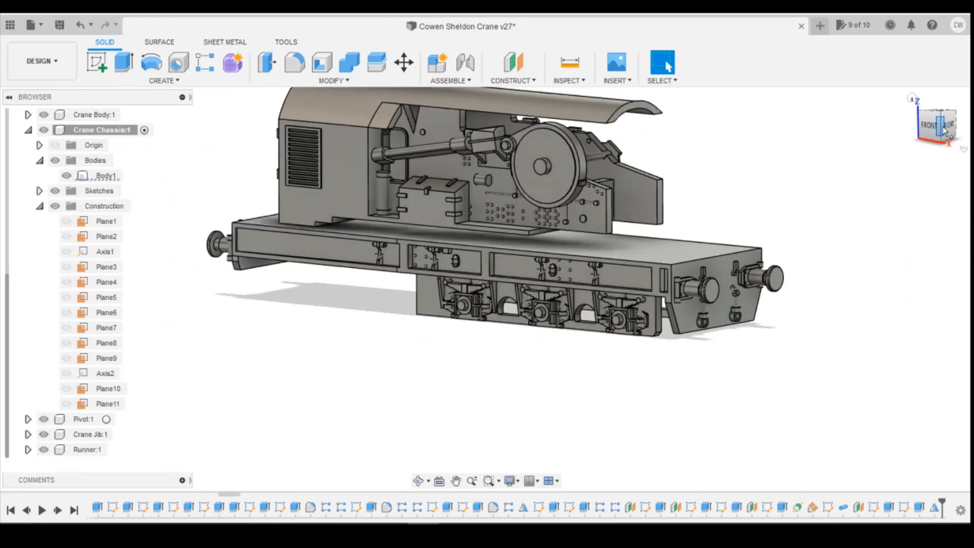
scroll(656, 292, down, 3)
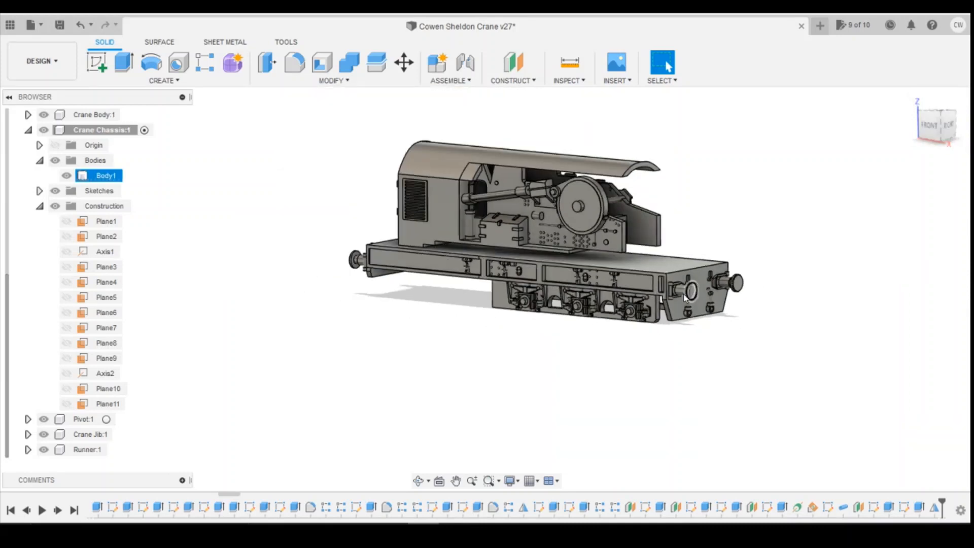